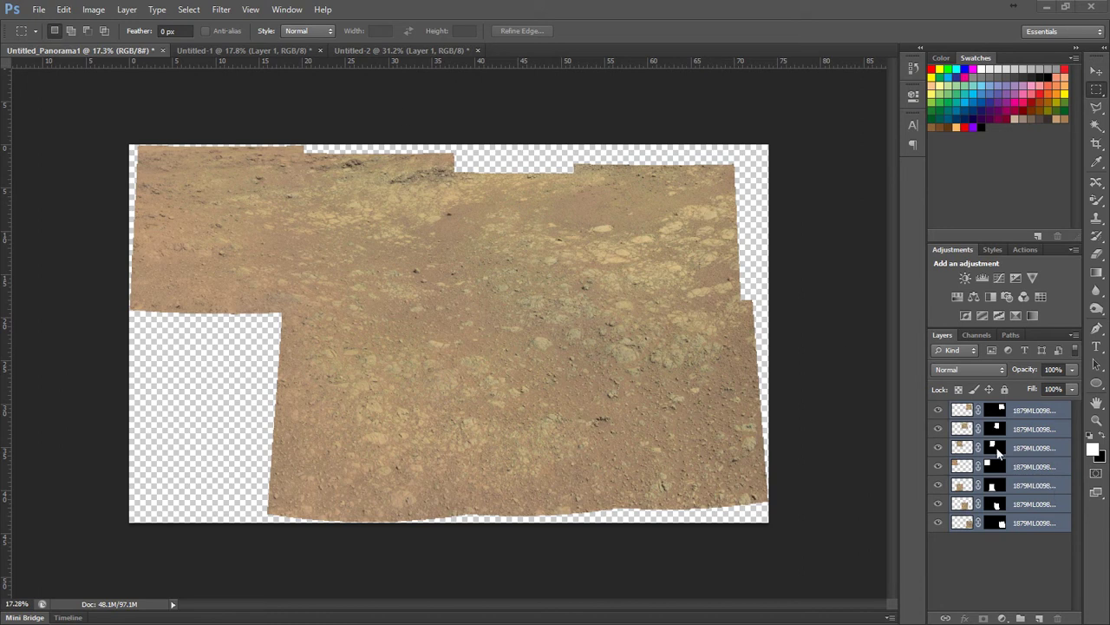
Step: Step forward twice through the edit history to restore the merged panorama layer and its strong contrast enhancement
left_click(92, 10)
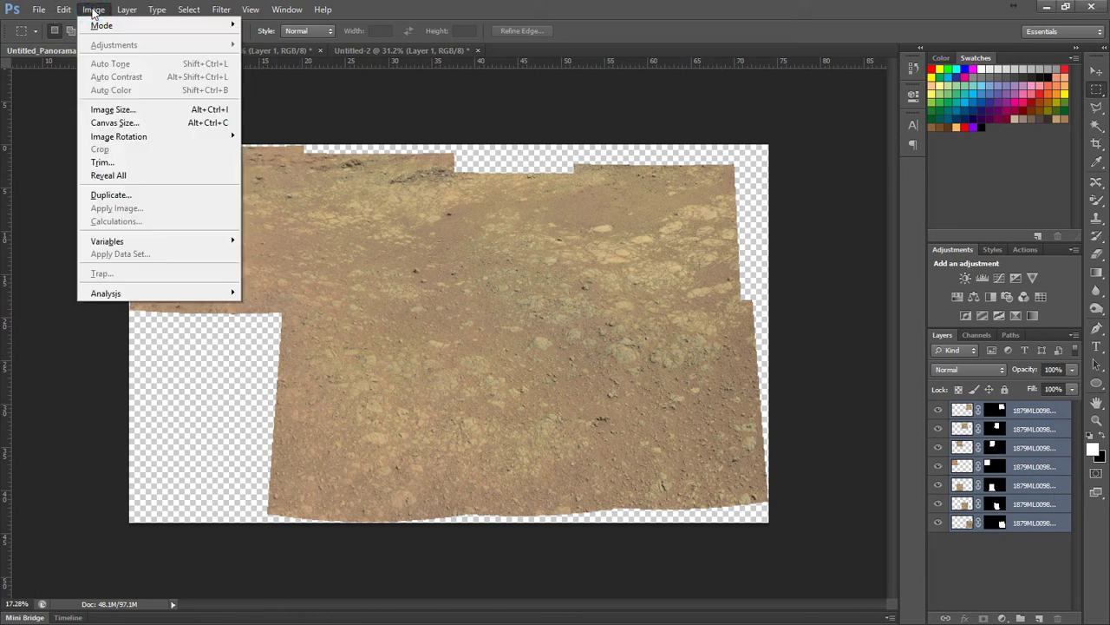
left_click(65, 10)
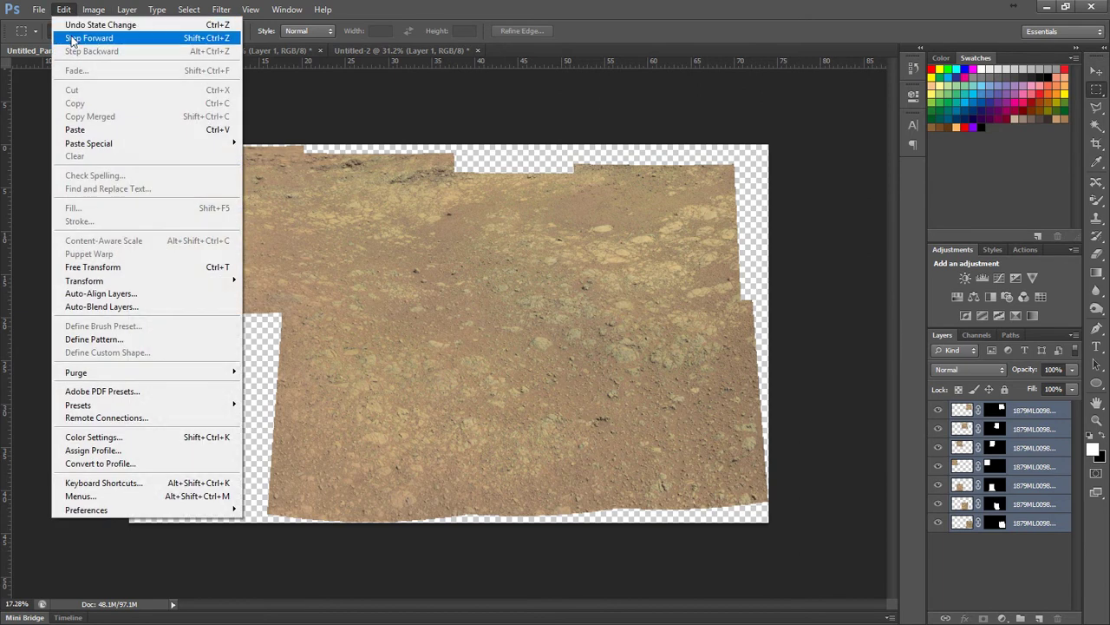
left_click(74, 38)
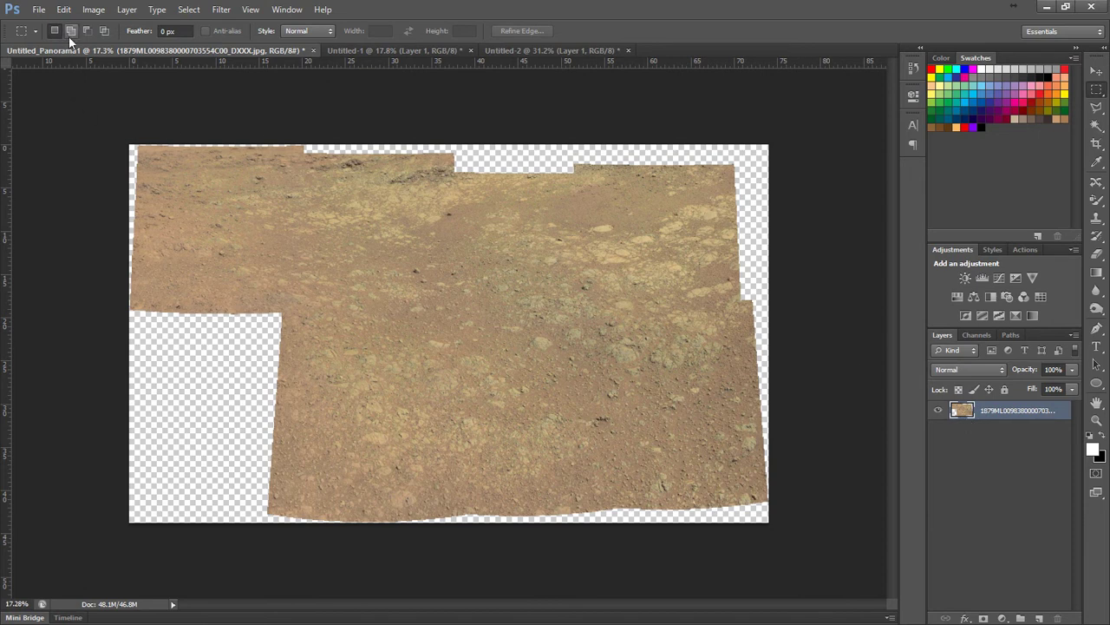
left_click(63, 12)
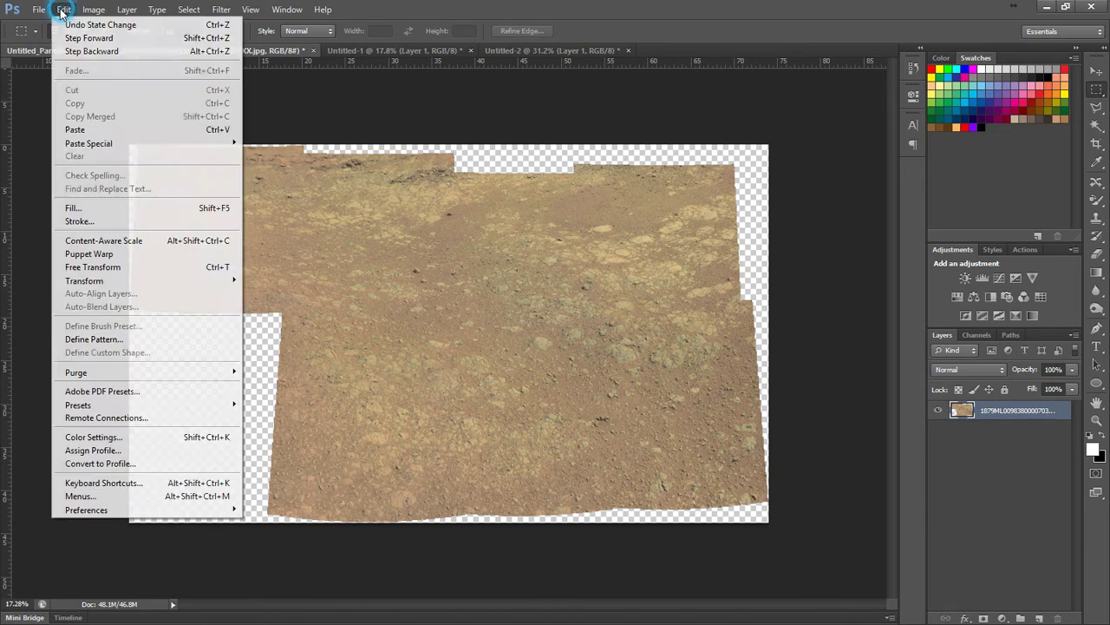
left_click(67, 39)
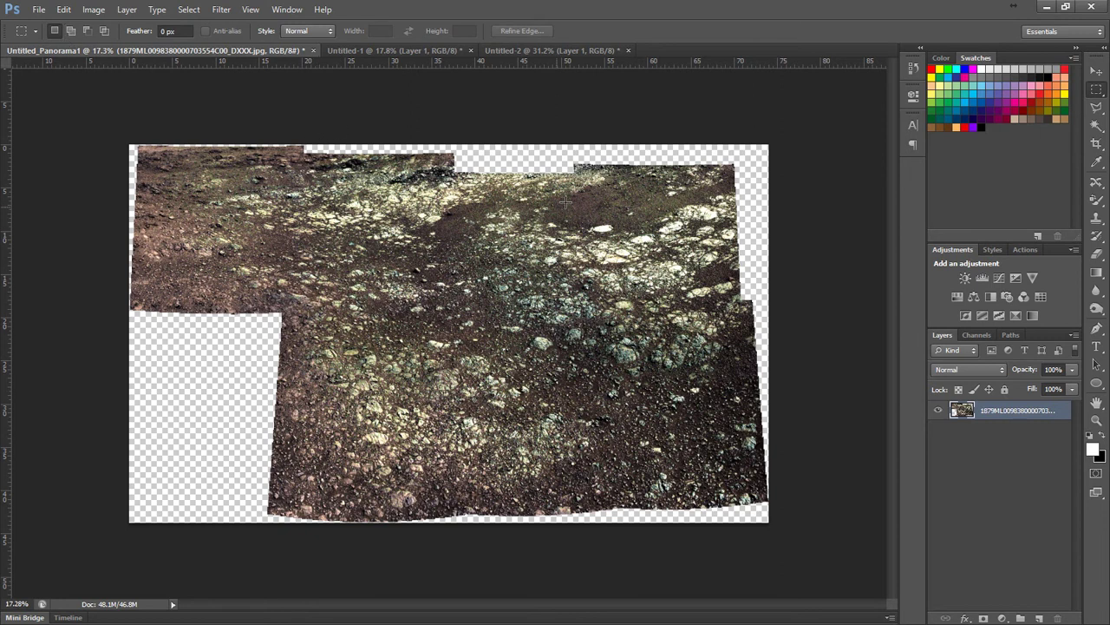
Step: Switch to the Move tool and examine the contrast-enhanced ground in the lower-left part of the panorama
scroll(591, 235, "up", 4)
scroll(624, 232, "down", 3)
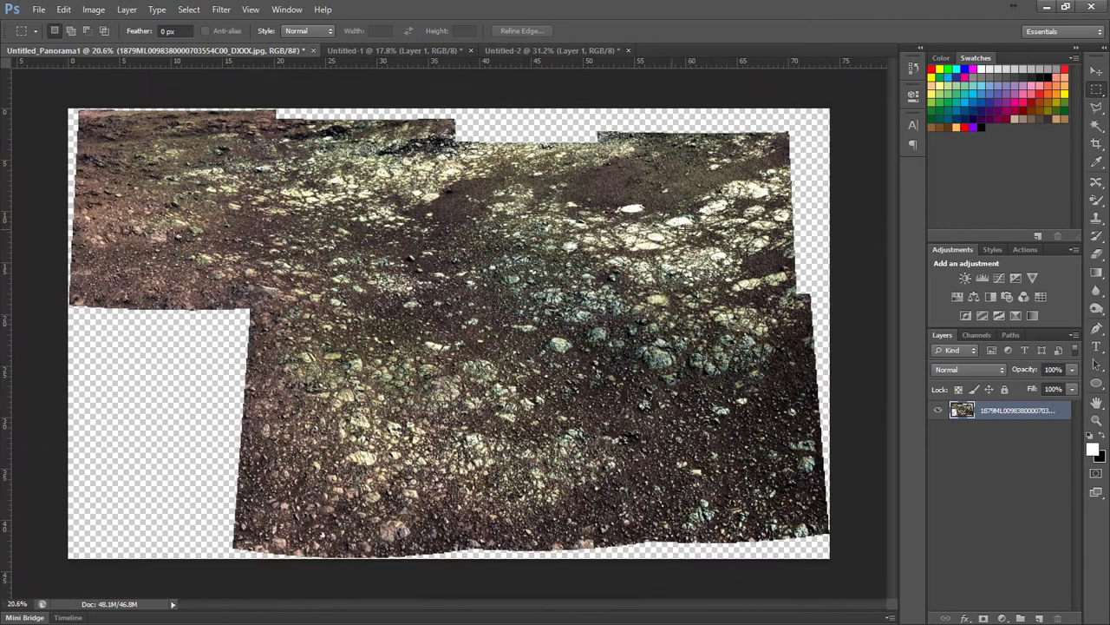
left_click(1096, 71)
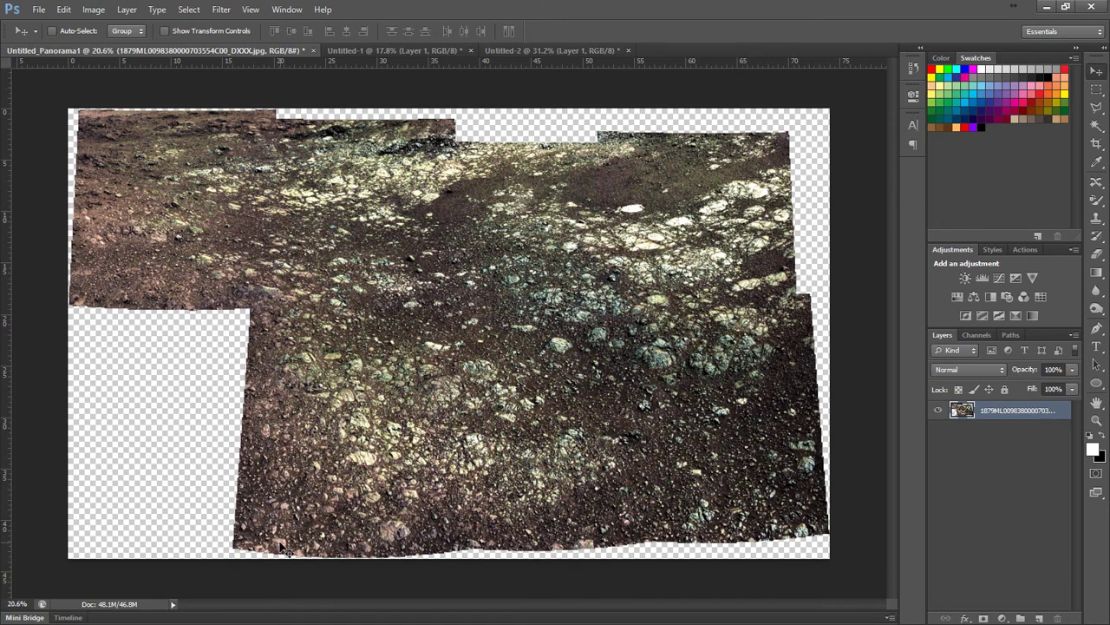
scroll(282, 549, "up", 5)
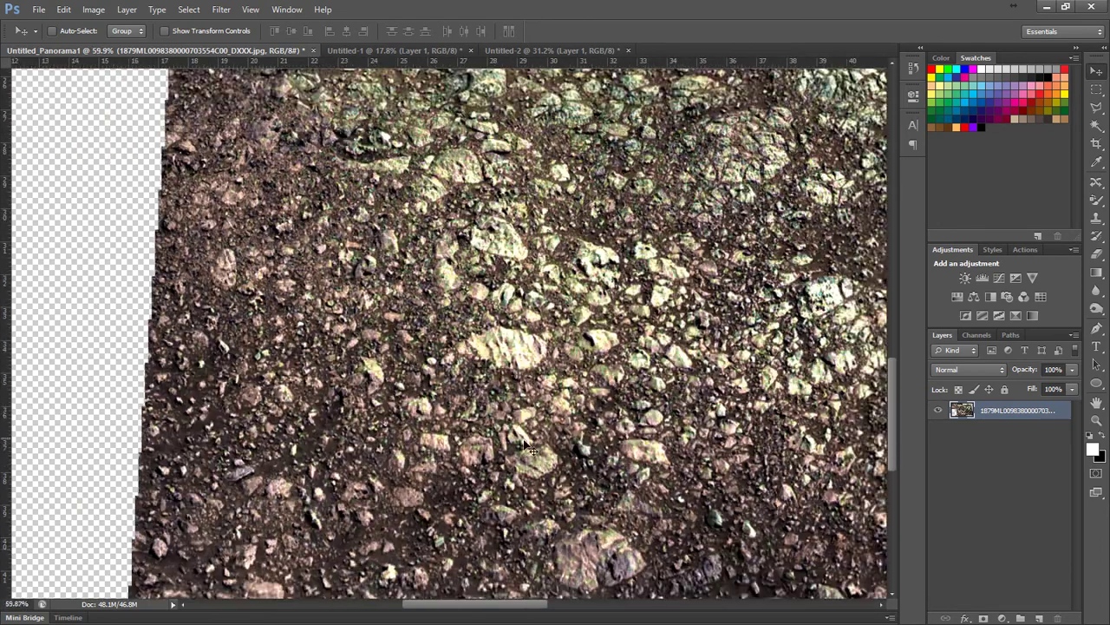
scroll(521, 447, "down", 1)
scroll(335, 206, "up", 2)
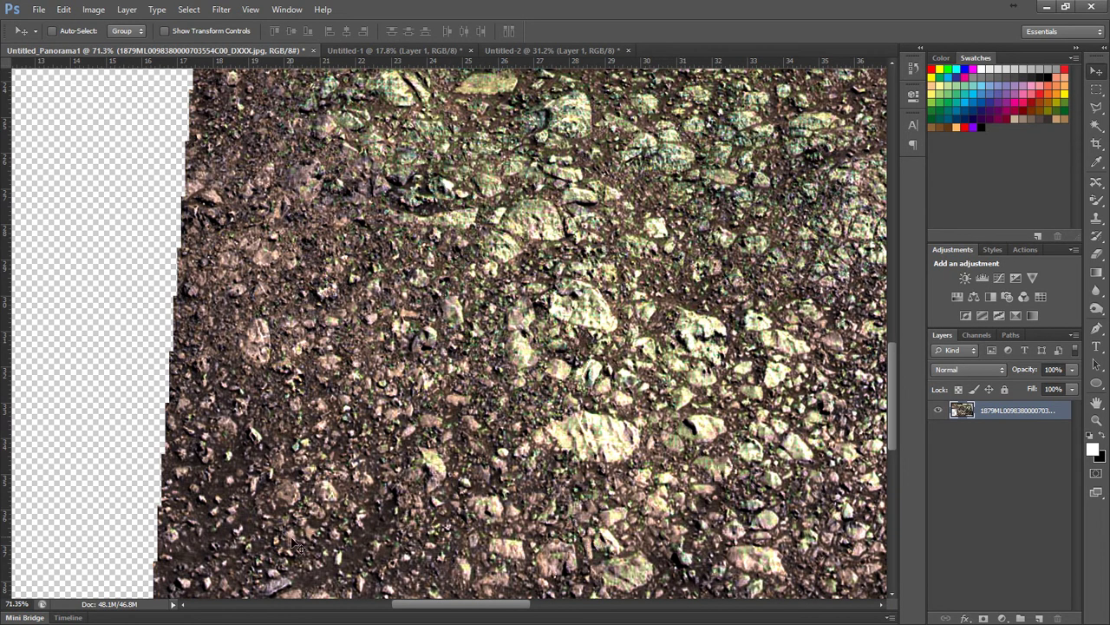
scroll(327, 376, "down", 3)
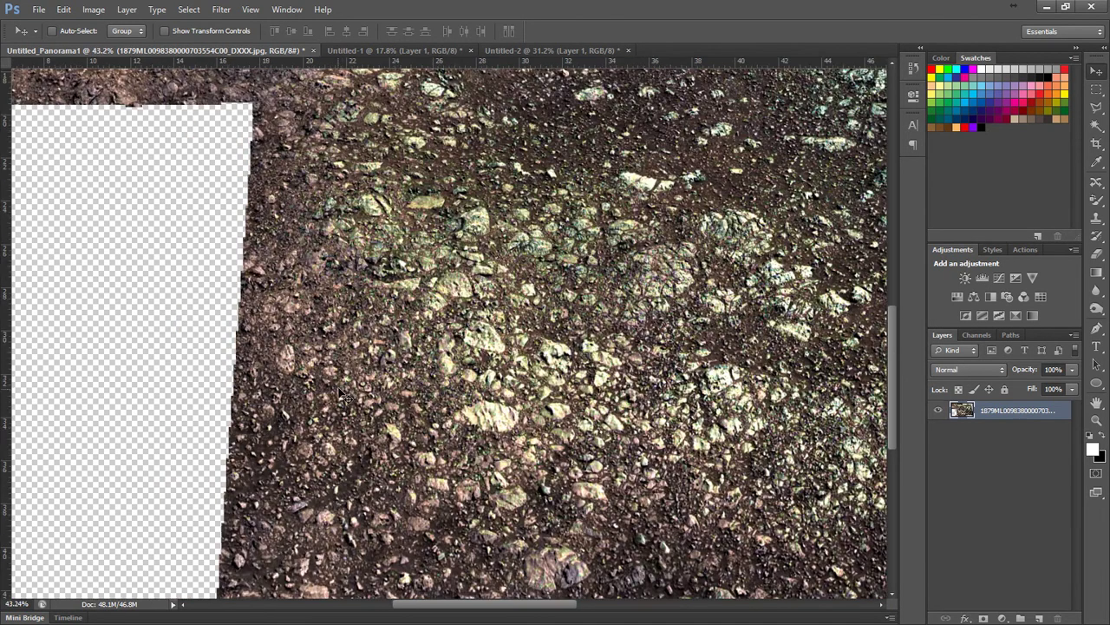
scroll(364, 397, "down", 2)
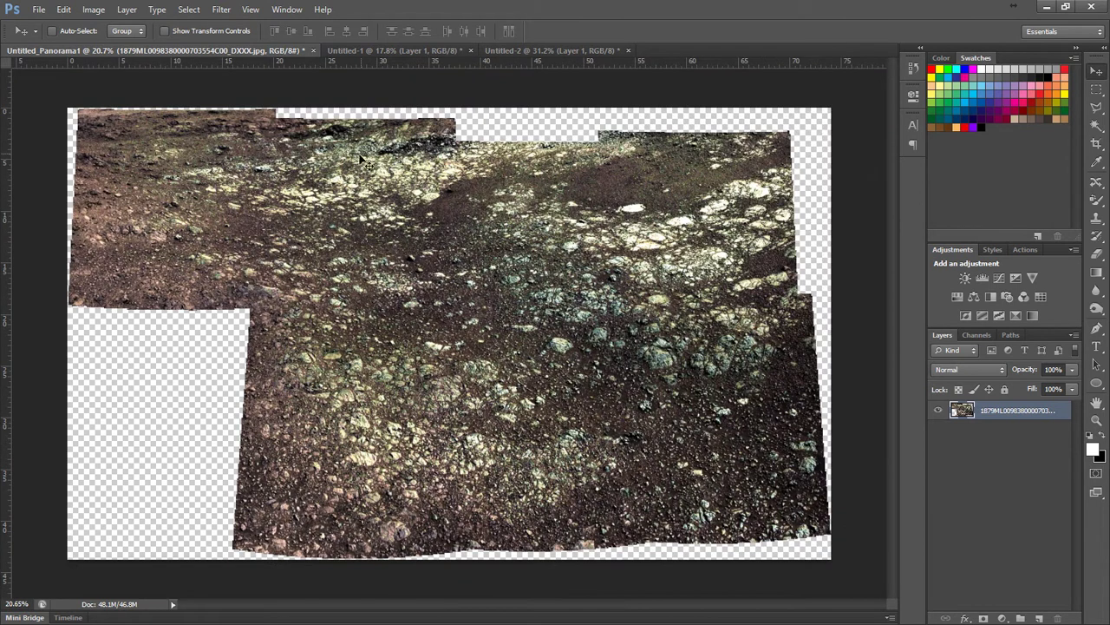
Step: Examine the rocks and soil in the upper-left area of the enhanced colour panorama at high magnification
scroll(96, 210, "up", 3)
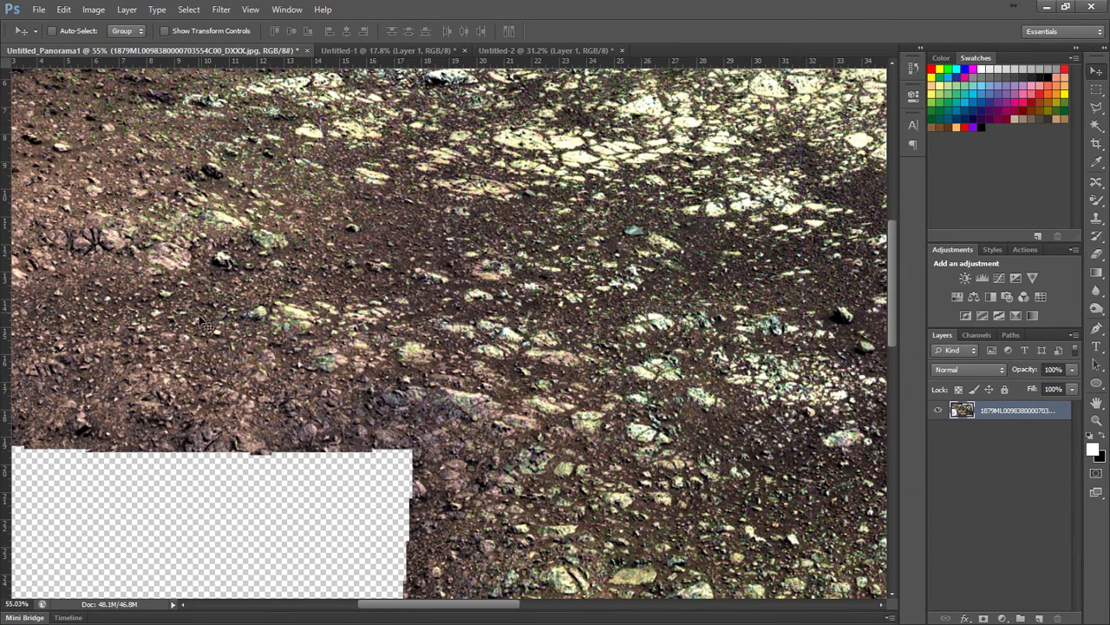
scroll(261, 428, "down", 2)
scroll(267, 273, "up", 4)
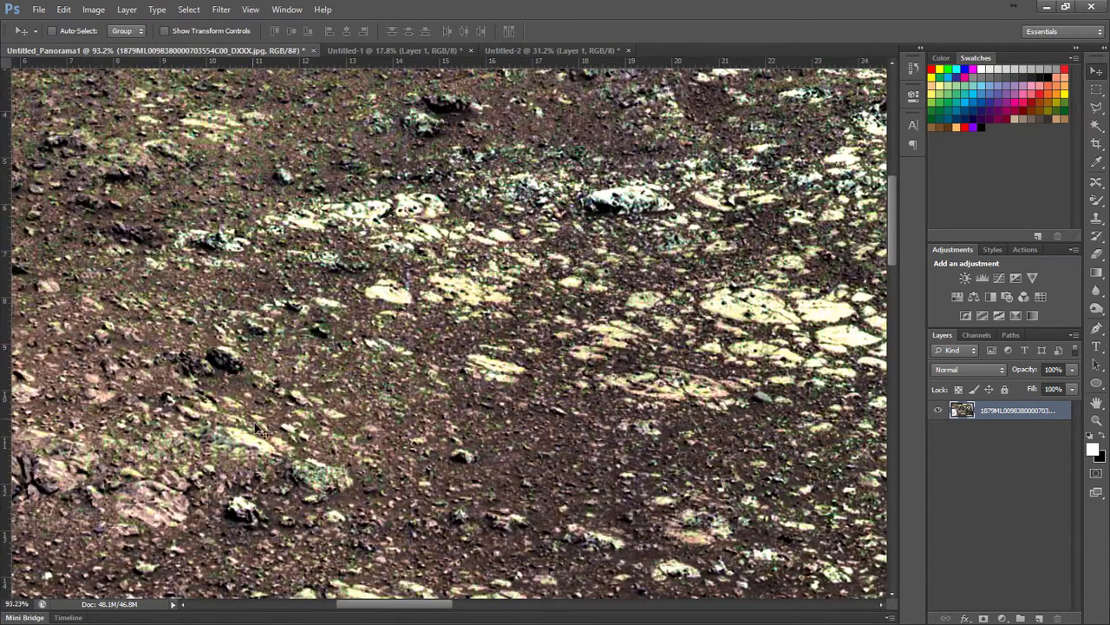
scroll(265, 427, "up", 2)
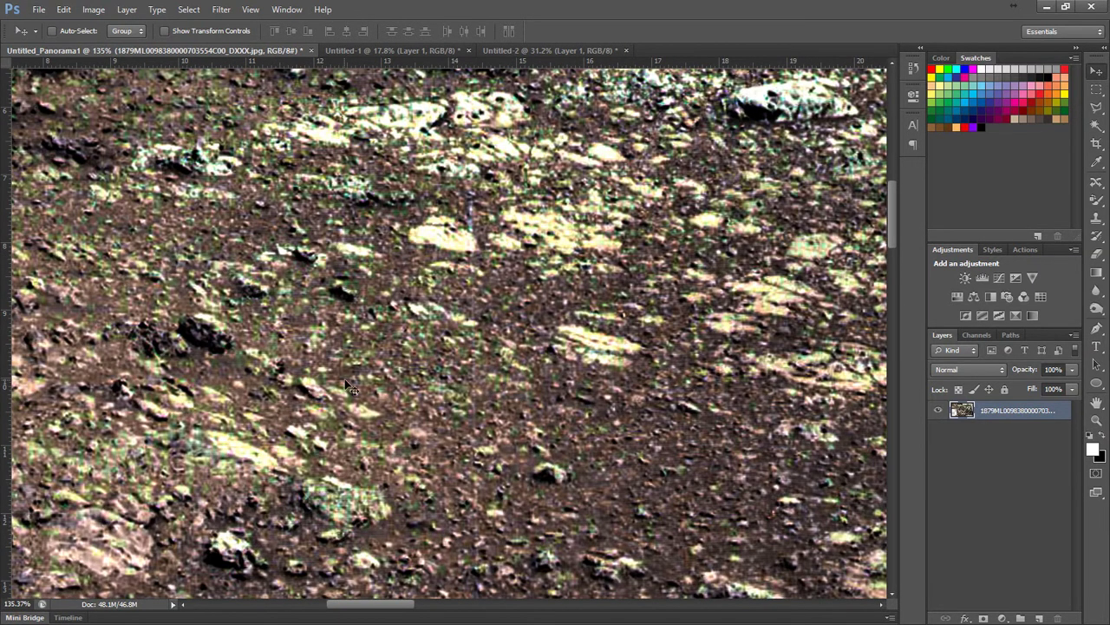
scroll(371, 369, "up", 2)
scroll(367, 364, "down", 3)
scroll(367, 364, "up", 2)
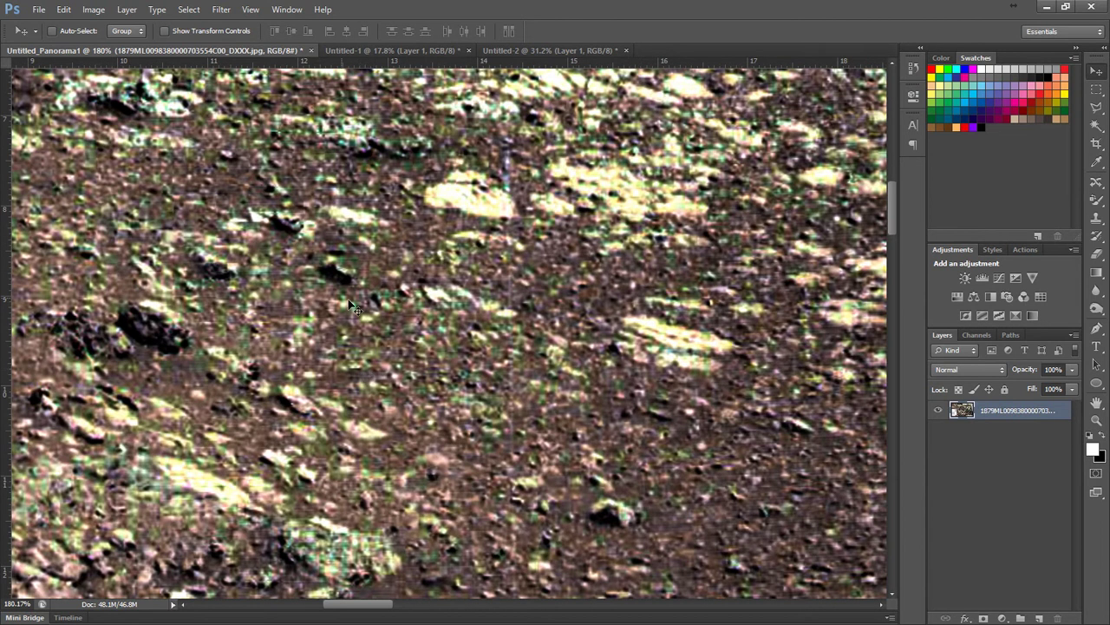
scroll(410, 427, "down", 4)
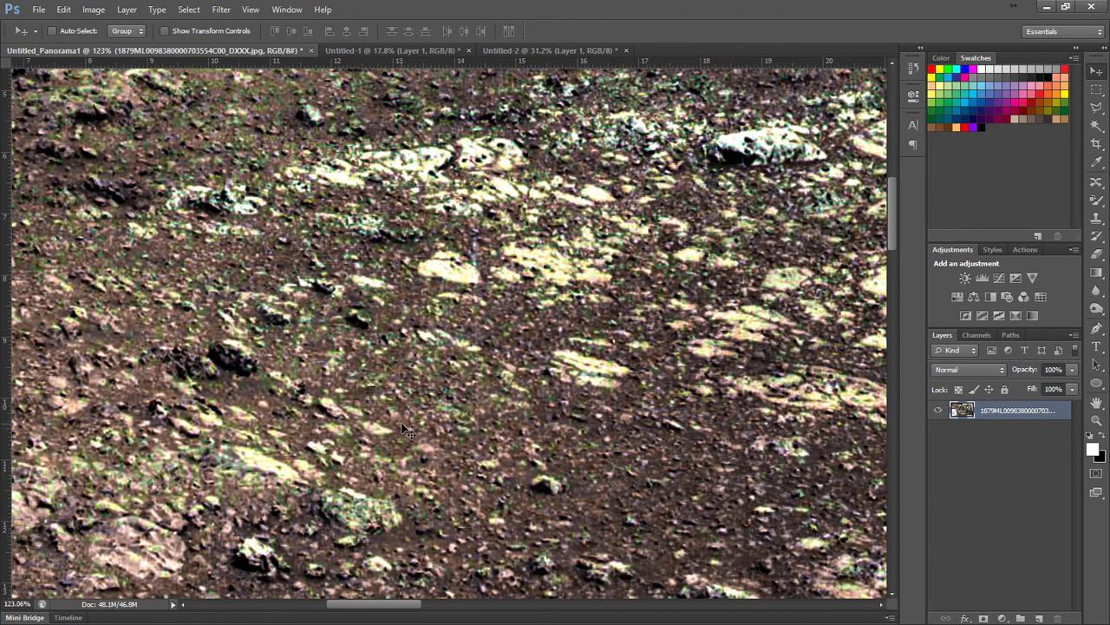
scroll(410, 428, "down", 2)
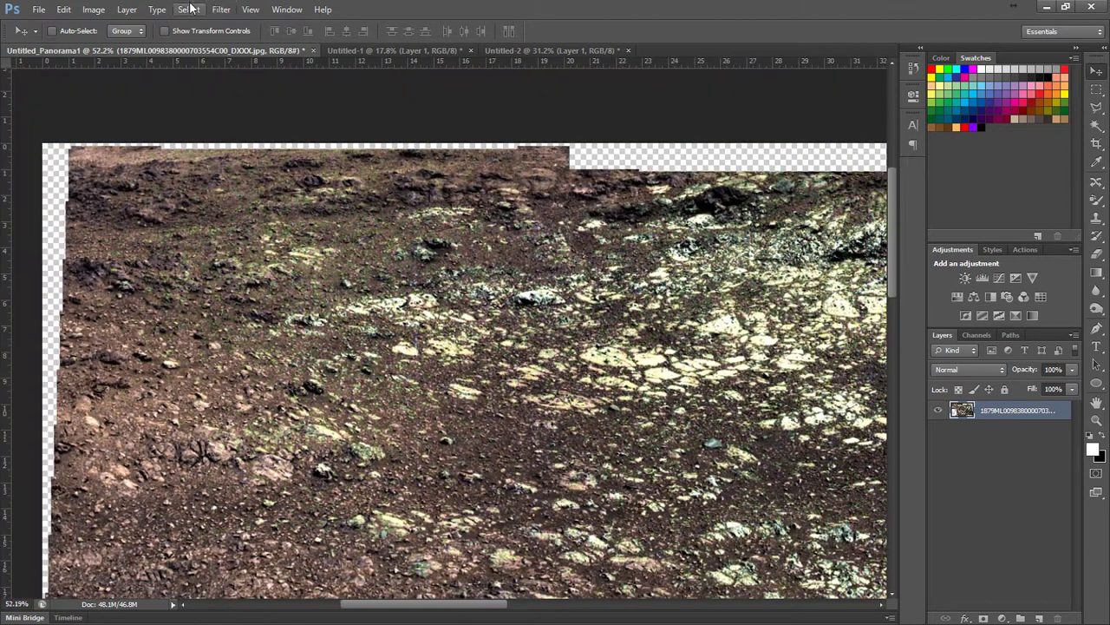
Step: Step forward through the history to restore the duplicated panorama layer and its Silver Efex Pro name
left_click(90, 9)
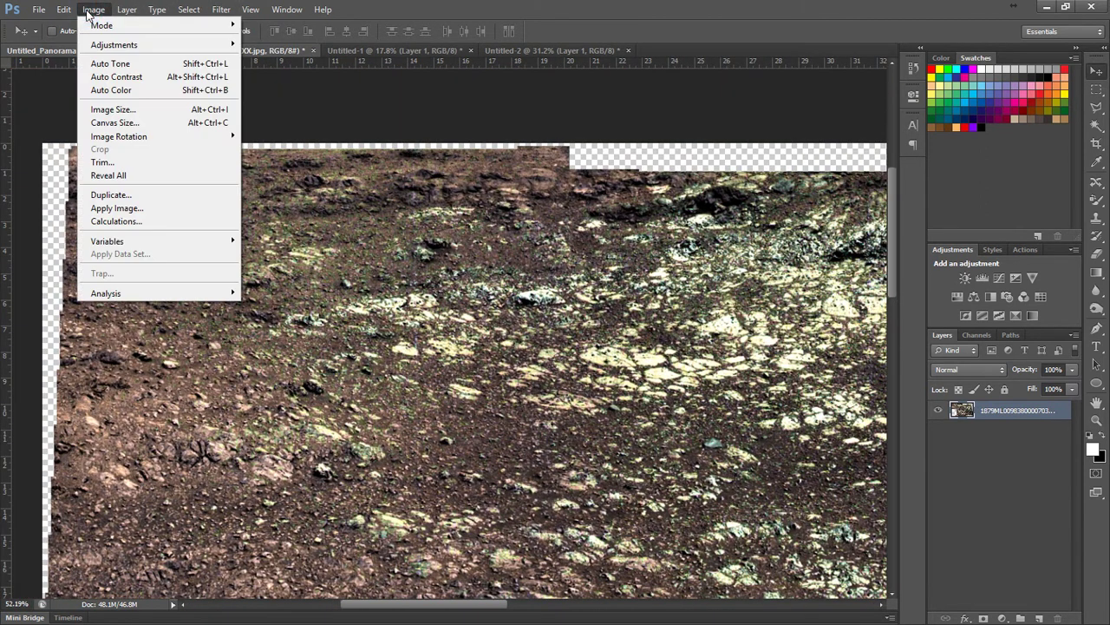
left_click(74, 38)
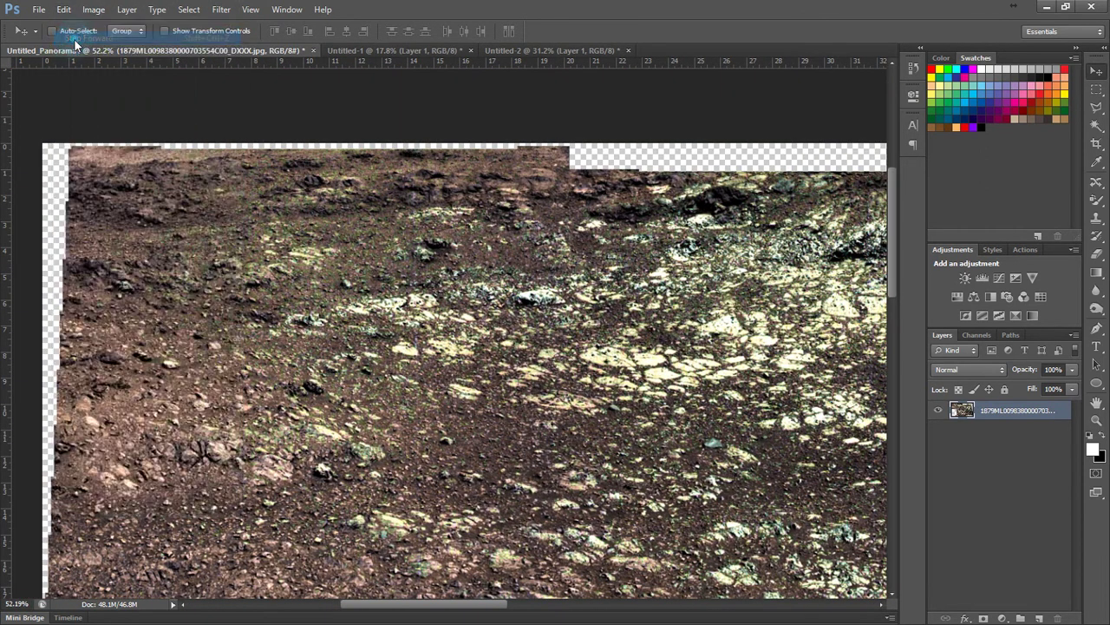
left_click(63, 10)
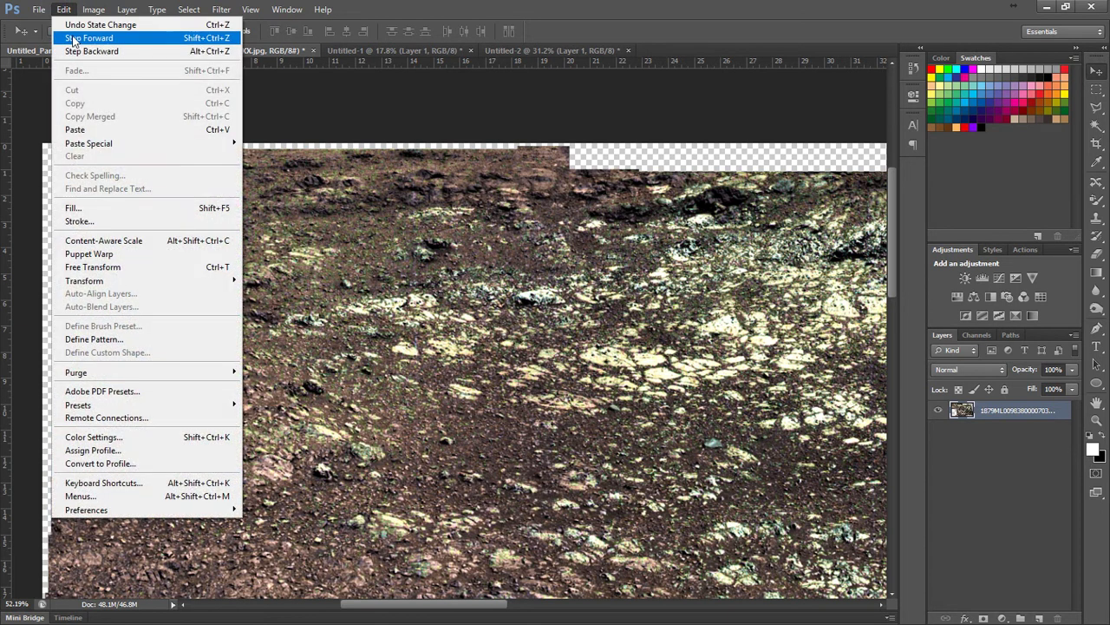
left_click(74, 38)
left_click(65, 11)
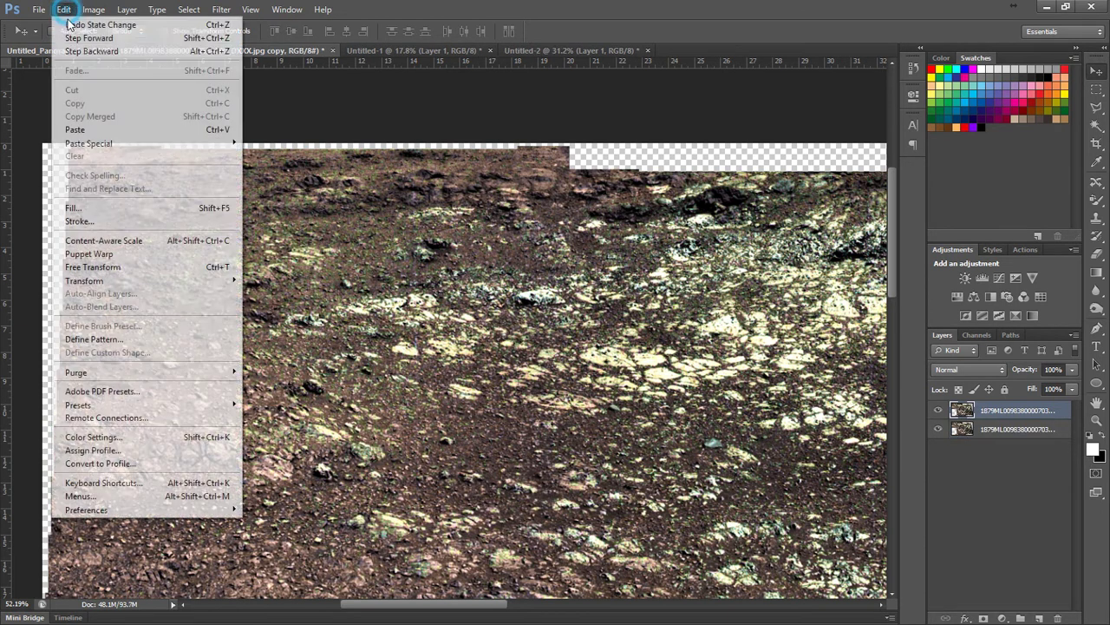
left_click(75, 37)
Step: Step forward three more history states to restore the Silver Efex Pro layer's black-and-white conversion with a white mask
left_click(64, 11)
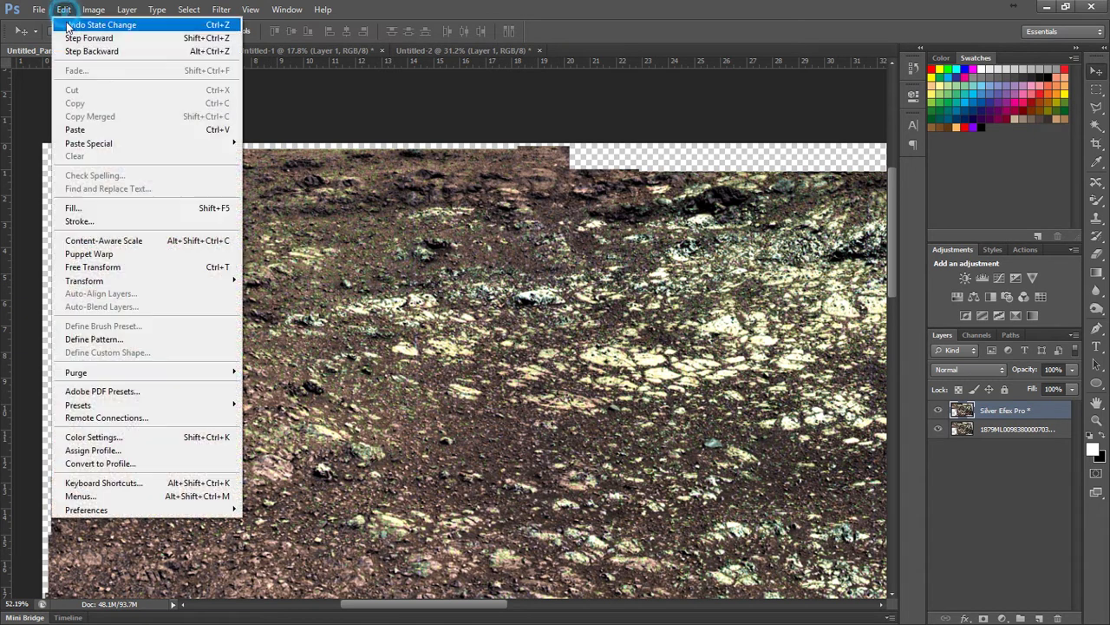
left_click(75, 36)
left_click(71, 13)
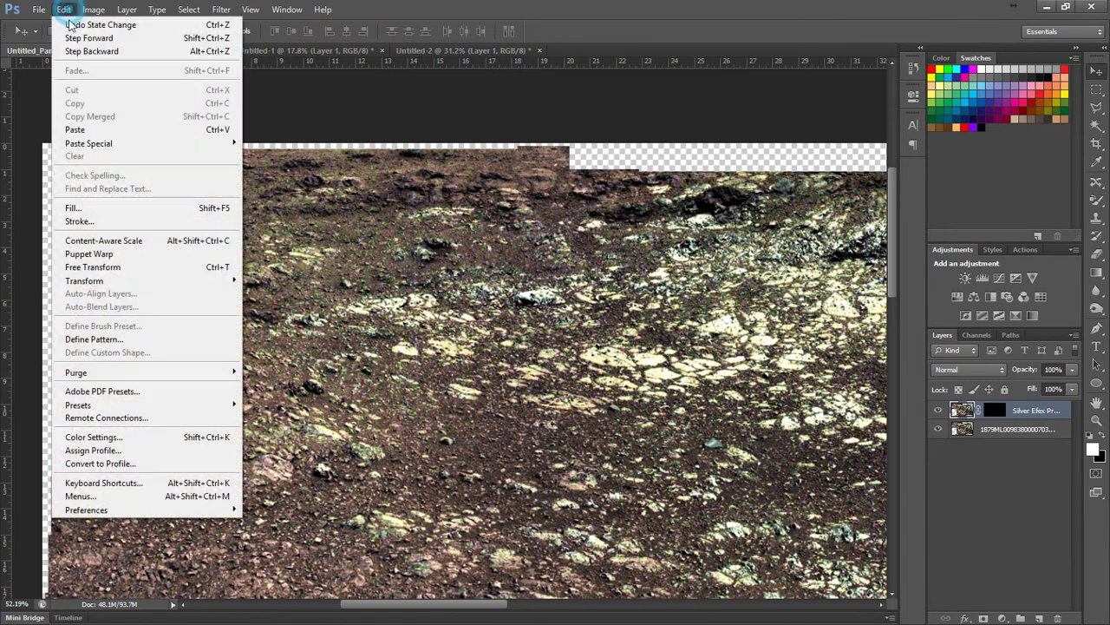
left_click(75, 38)
left_click(68, 12)
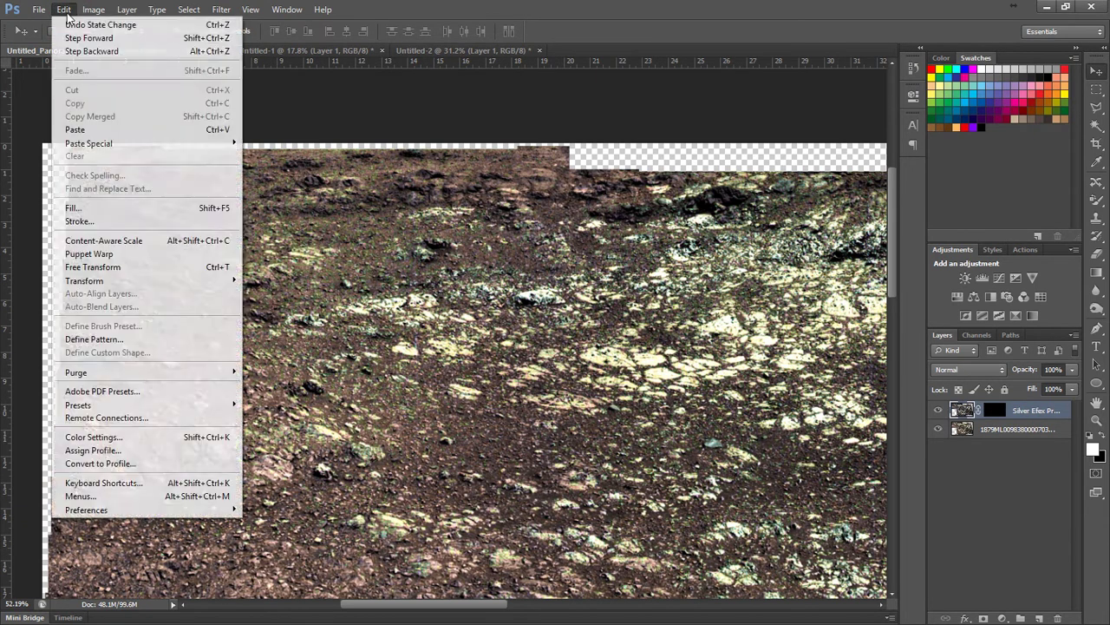
left_click(75, 37)
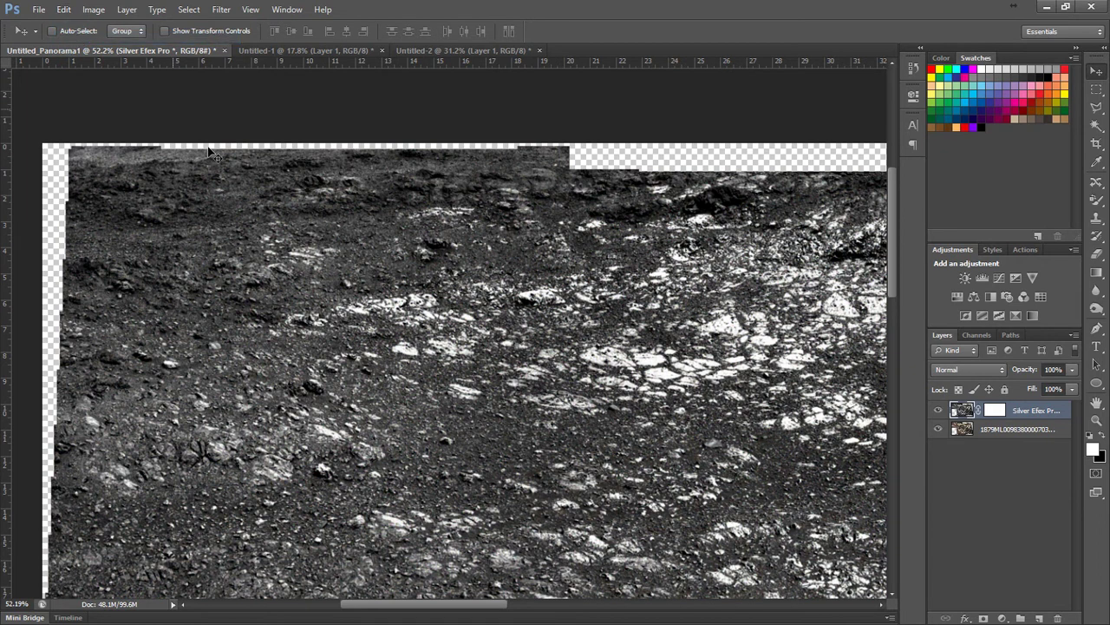
Step: Examine the black-and-white panorama, from the overall terrain down to the rocks in its upper-left area
scroll(260, 274, "down", 3)
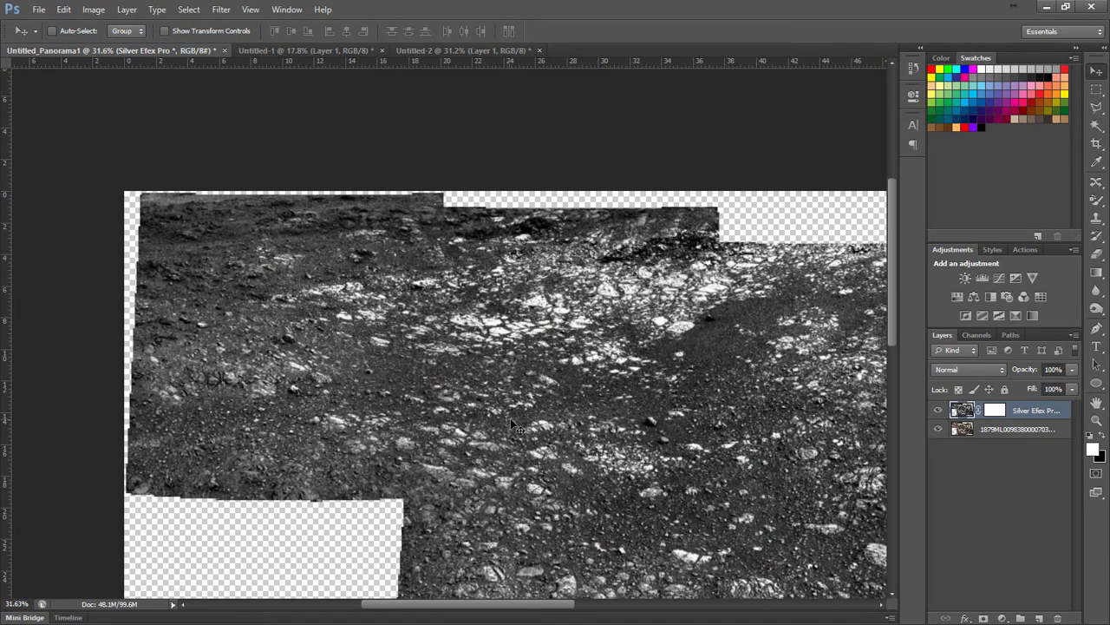
scroll(514, 414, "up", 2)
scroll(515, 415, "down", 1)
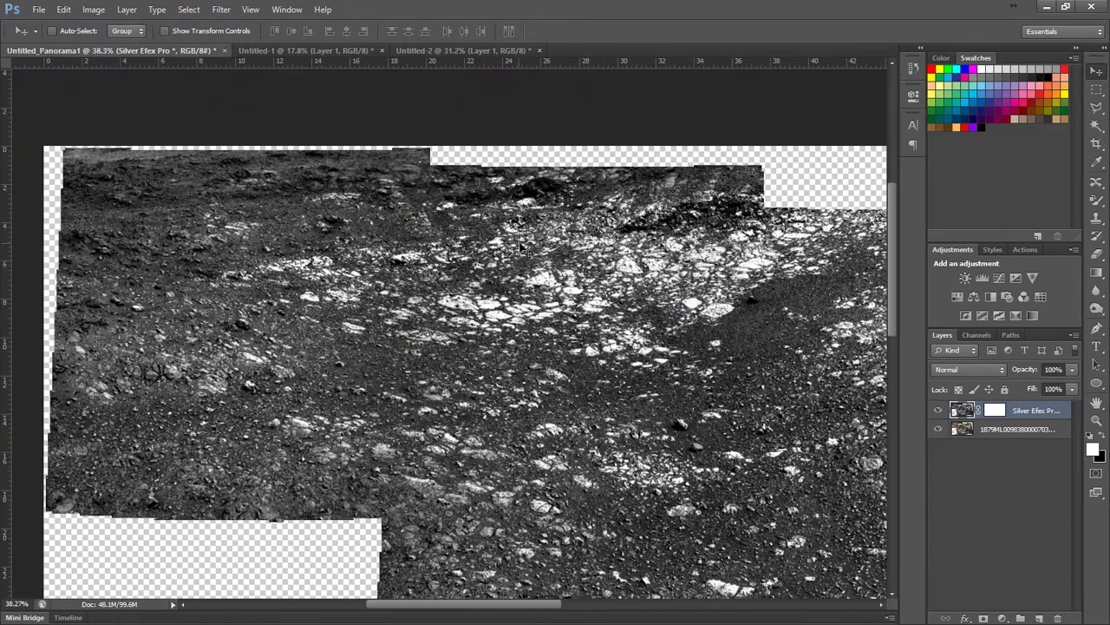
scroll(310, 269, "down", 1)
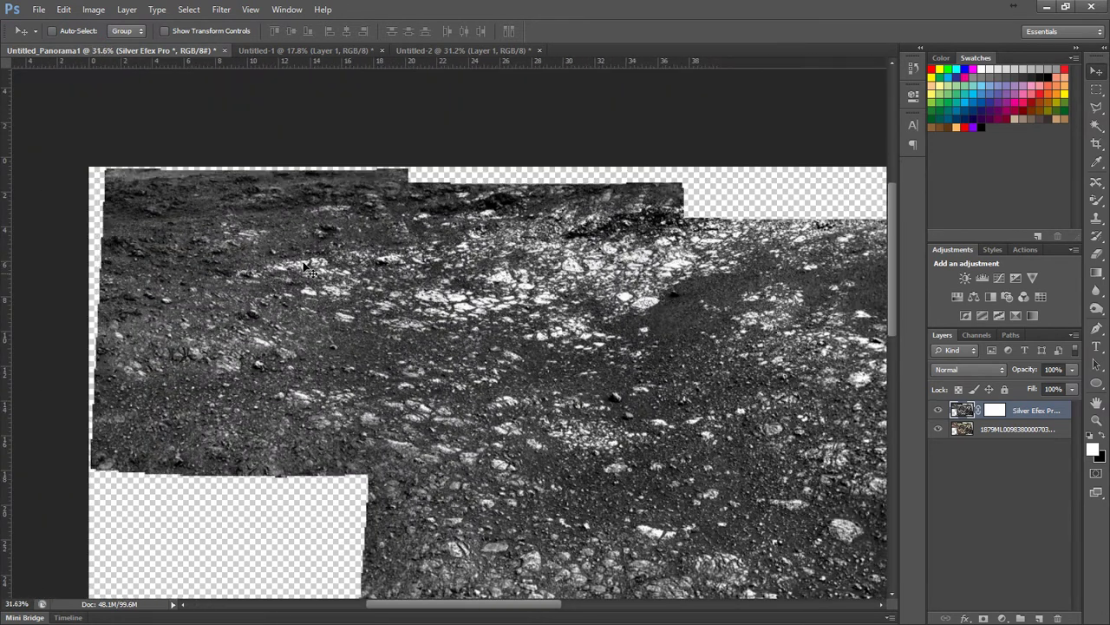
scroll(311, 269, "down", 1)
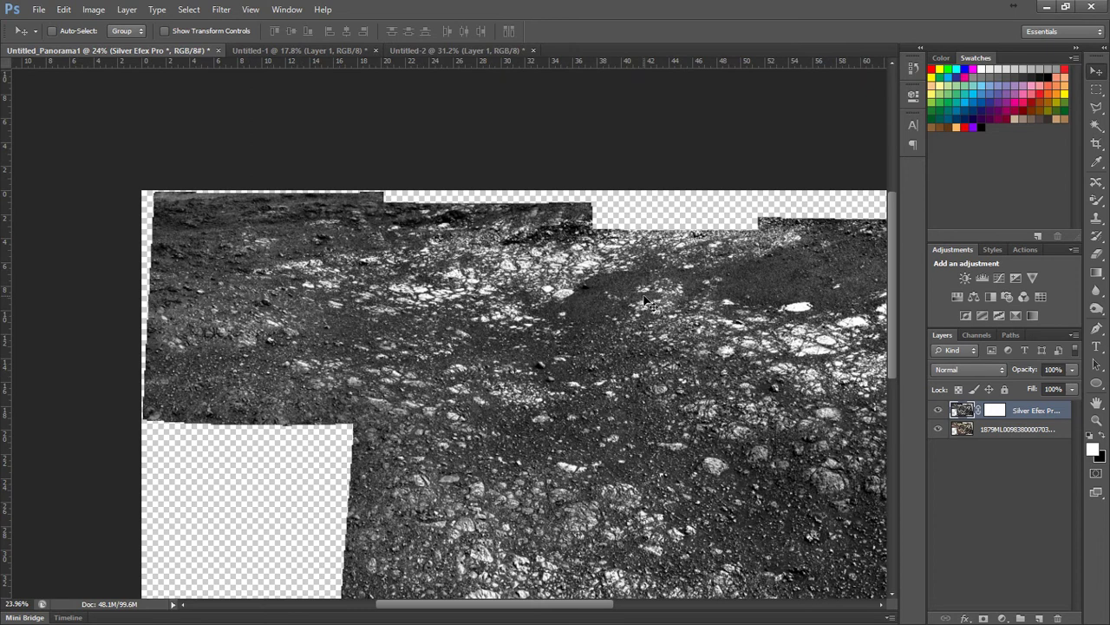
scroll(649, 302, "up", 1)
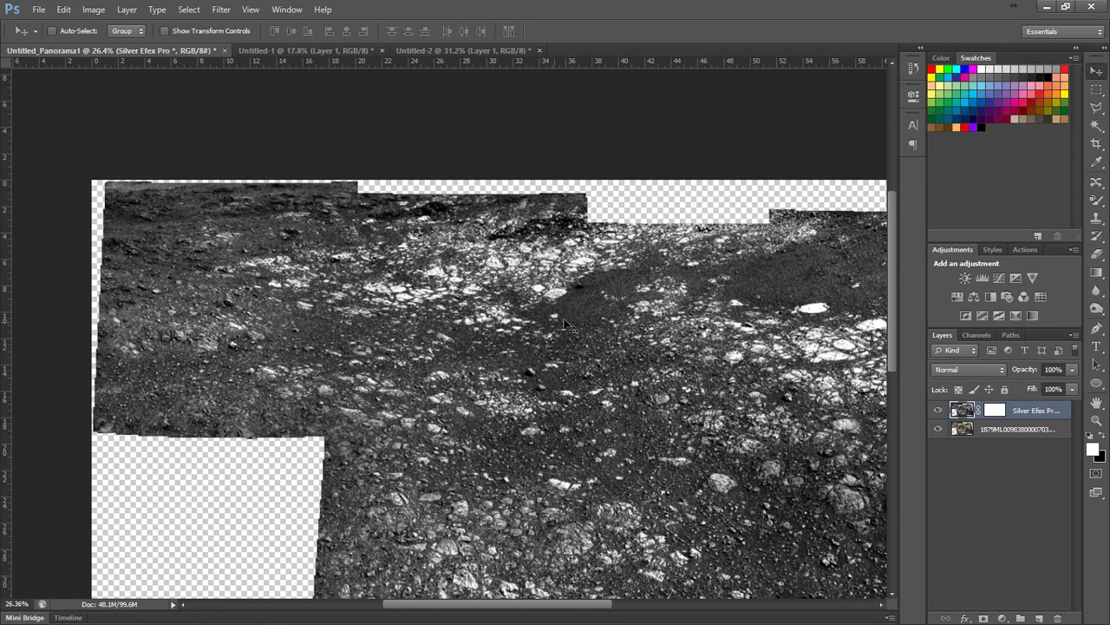
scroll(491, 256, "up", 4)
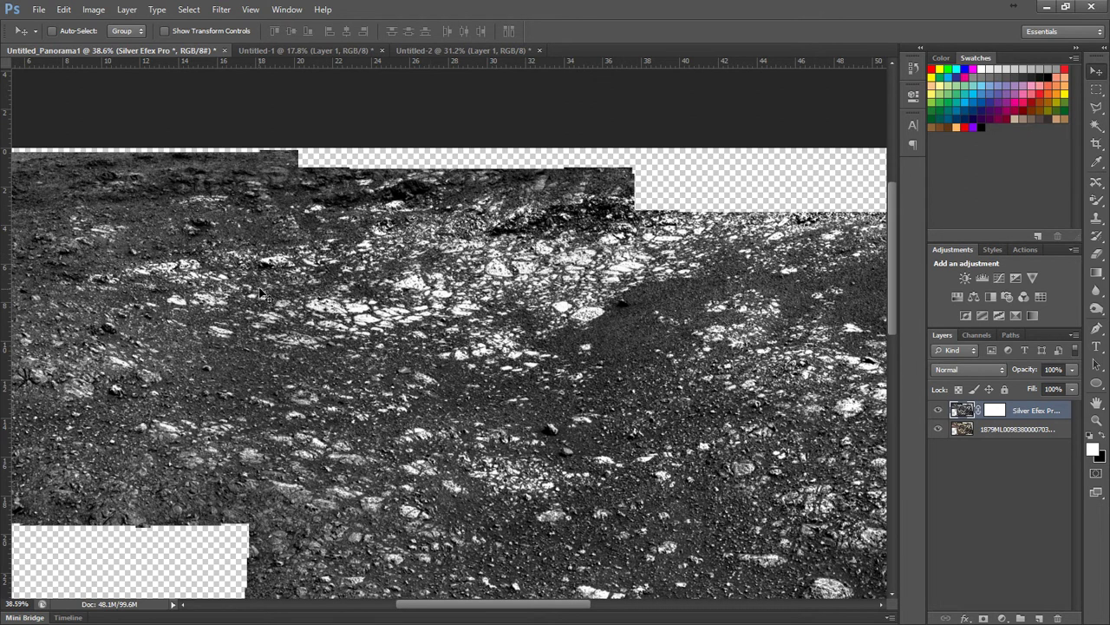
scroll(87, 356, "up", 1)
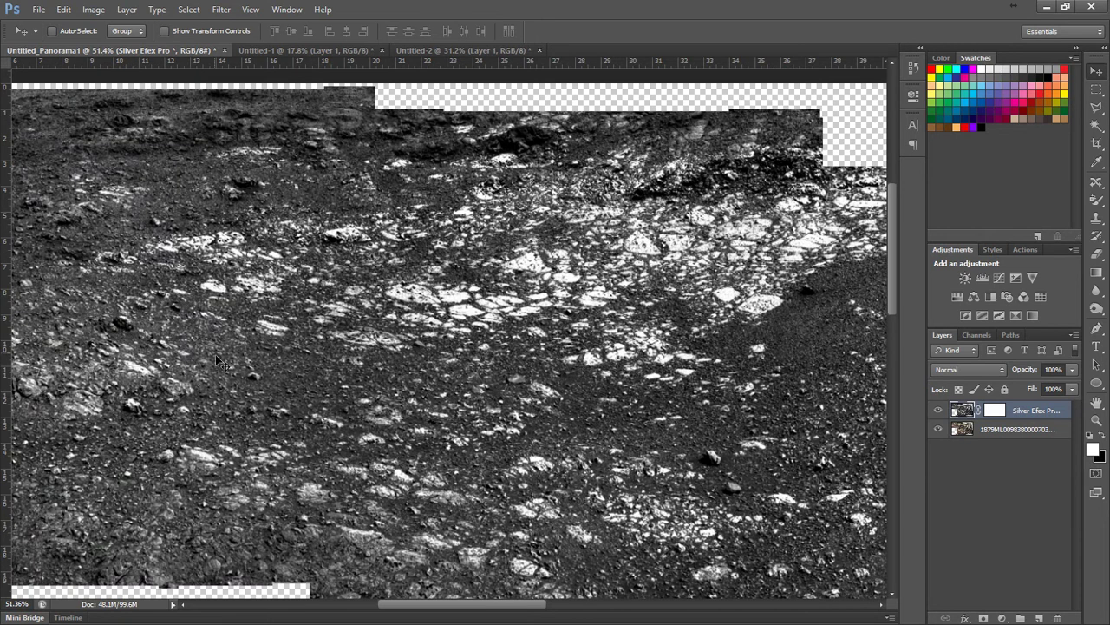
scroll(122, 321, "up", 1)
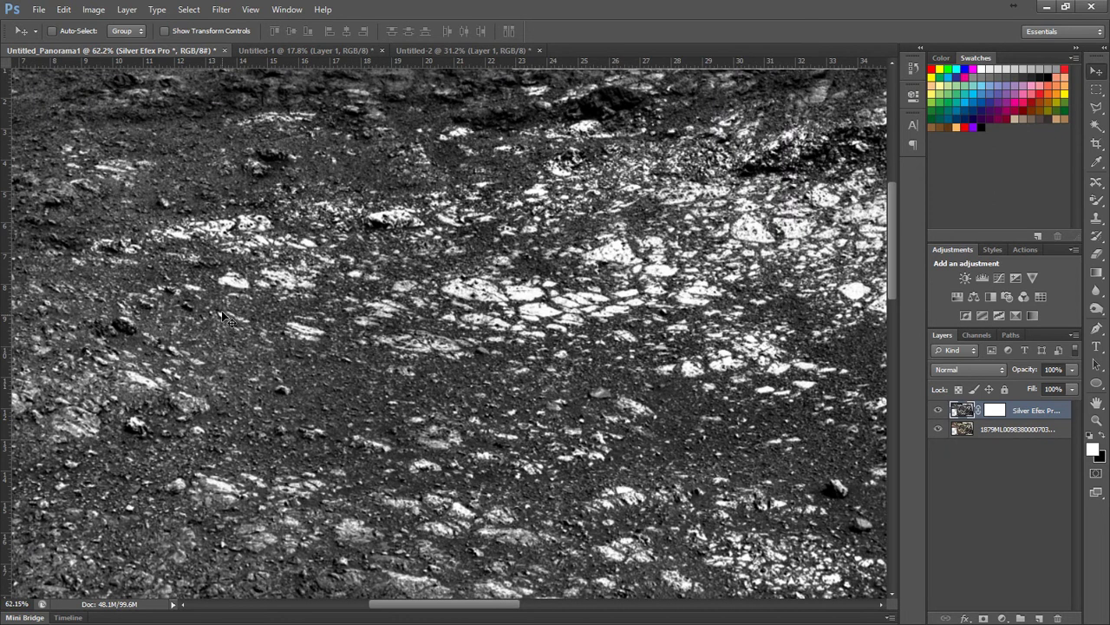
scroll(111, 351, "up", 2)
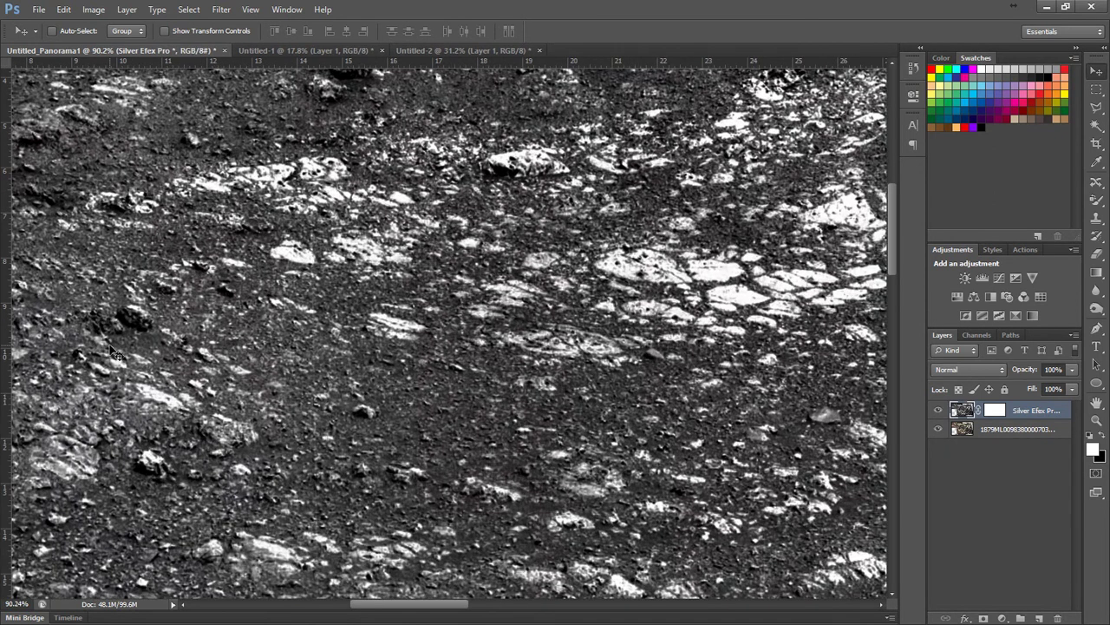
scroll(276, 344, "up", 3)
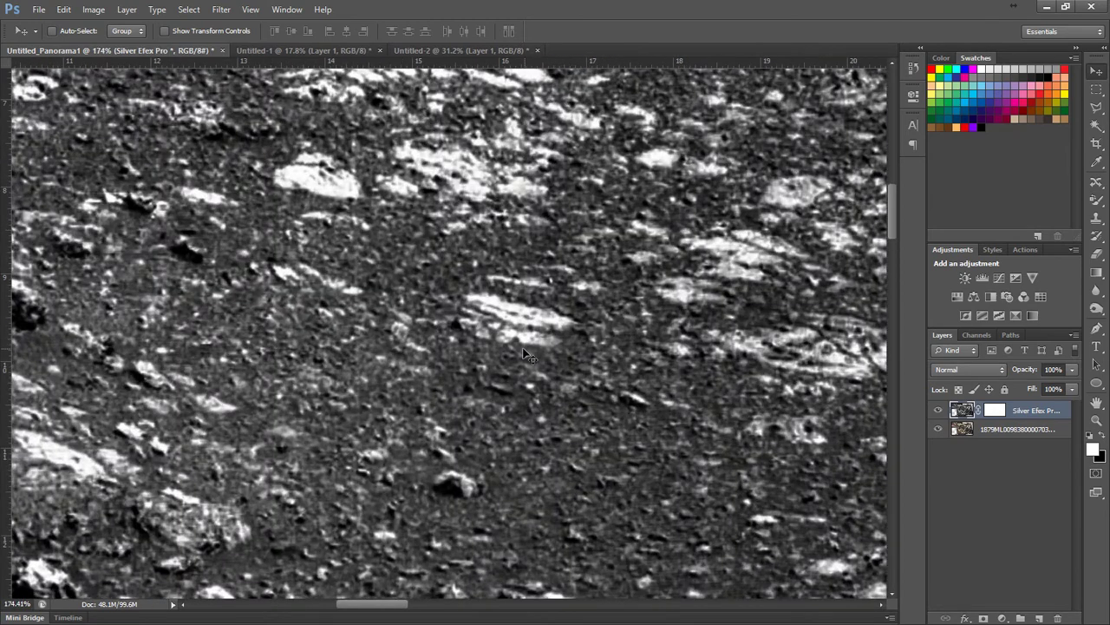
Step: Step forward three history states to remove the layer mask, clean up the Silver Efex Pro name and restore the colour panorama above the Background
scroll(381, 329, "down", 2)
scroll(367, 339, "down", 3)
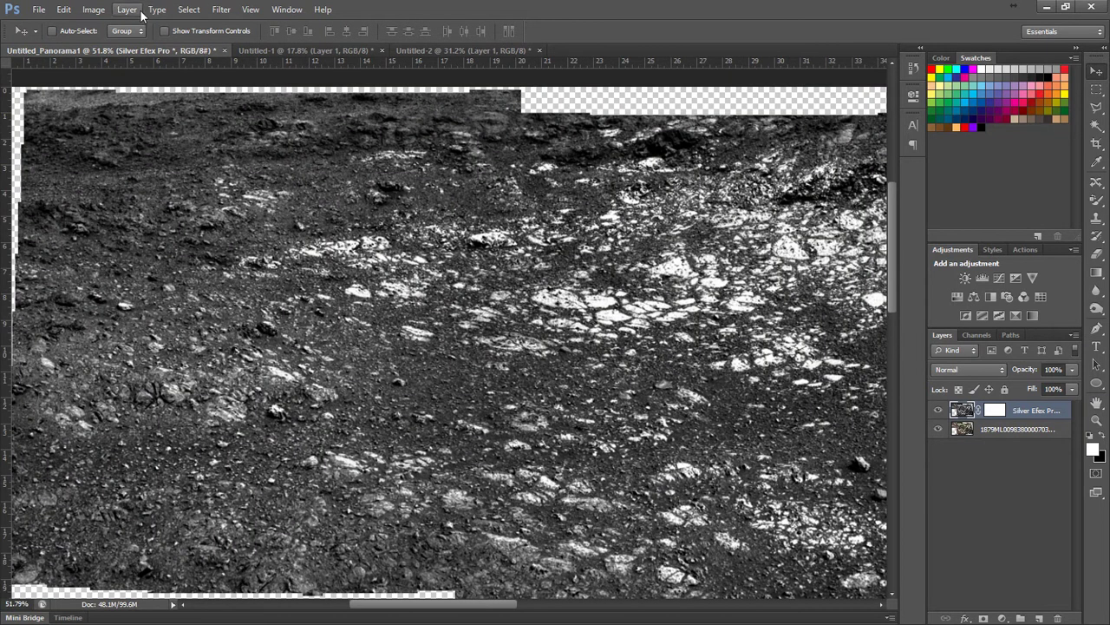
left_click(93, 9)
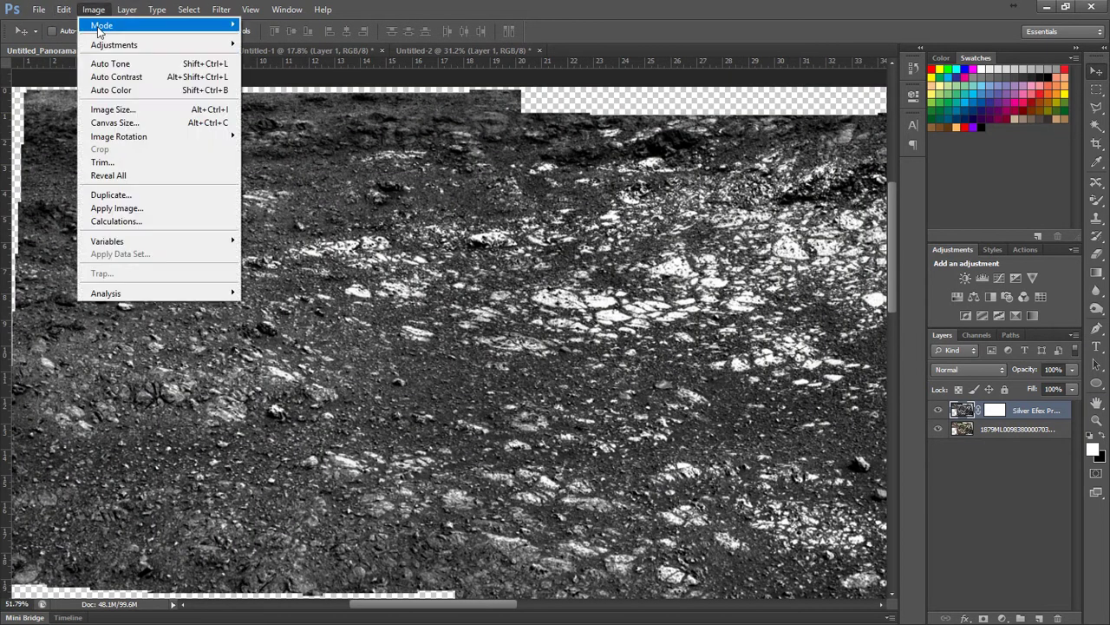
left_click(77, 39)
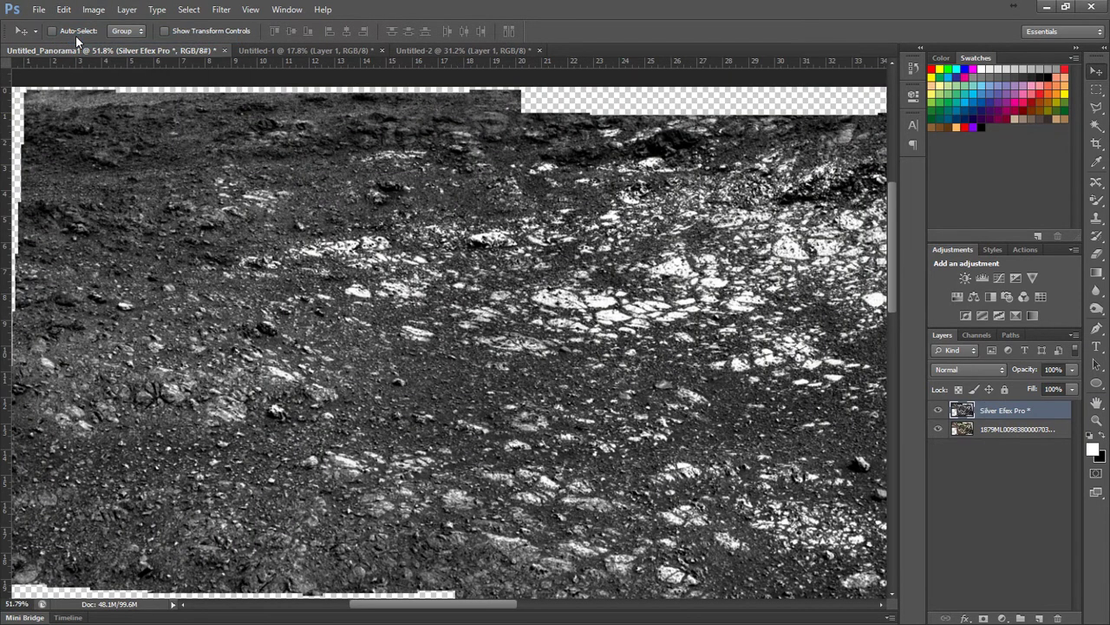
left_click(63, 10)
left_click(75, 40)
left_click(64, 9)
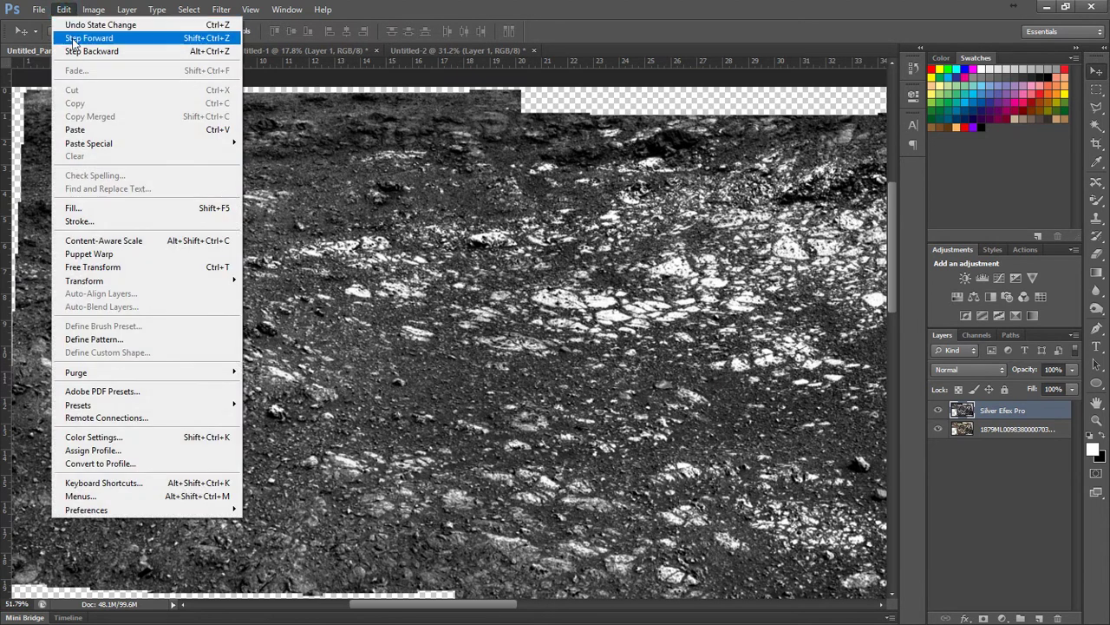
left_click(74, 39)
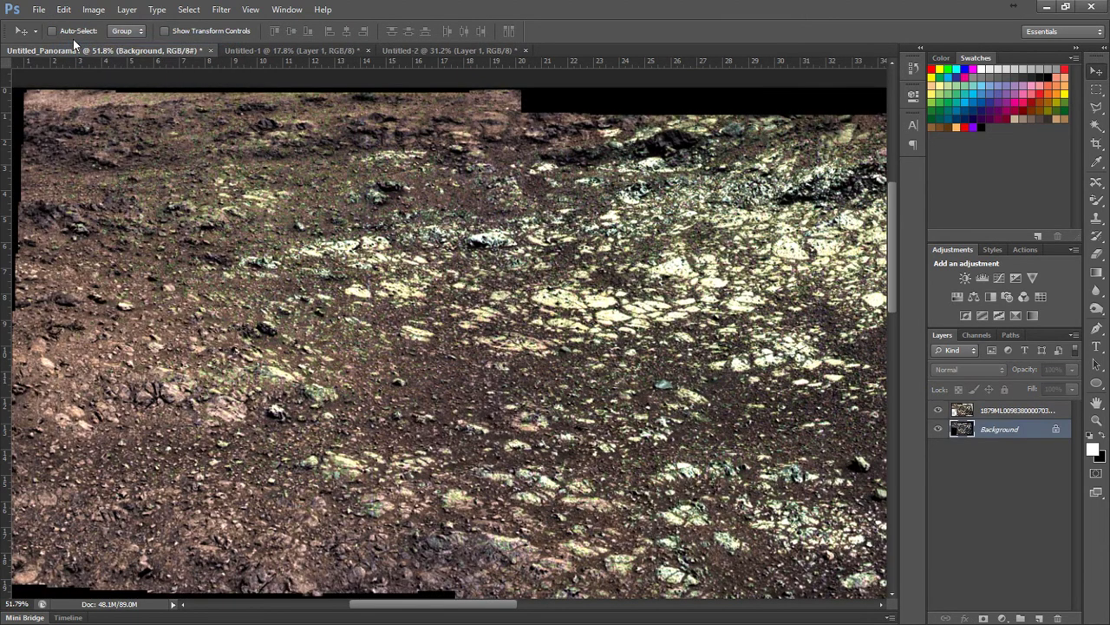
Step: Compare the dark soil patch and the pale slabs around it in Untitled_Panorama1 and in the Untitled-2 document at high magnification
scroll(269, 273, "down", 2)
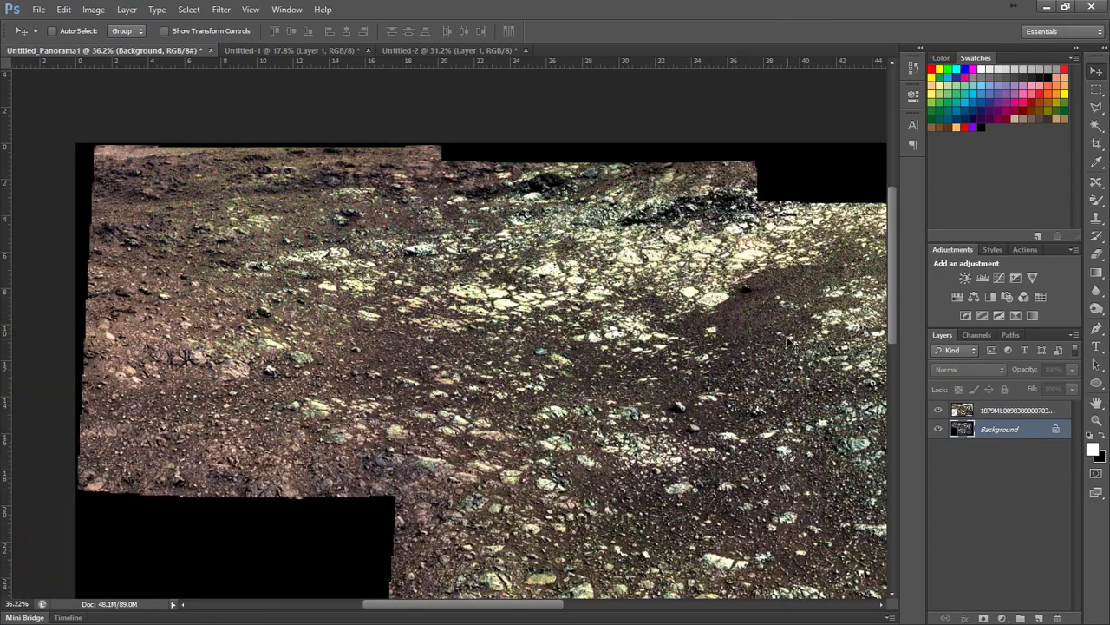
scroll(790, 330, "up", 3)
scroll(783, 330, "up", 3)
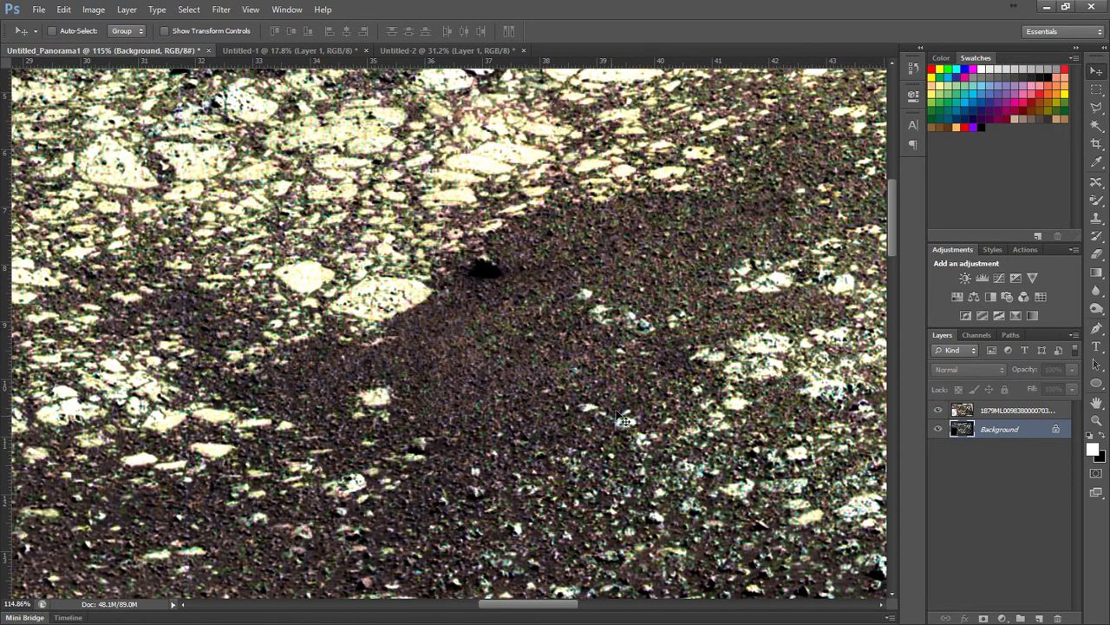
left_click(89, 10)
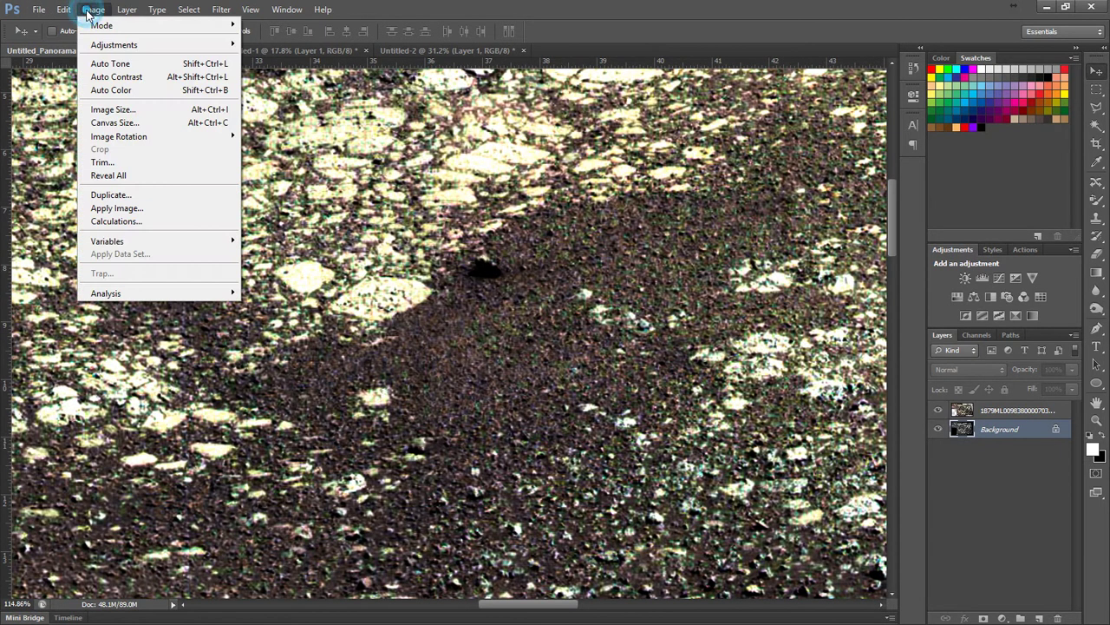
mouse_move(157, 9)
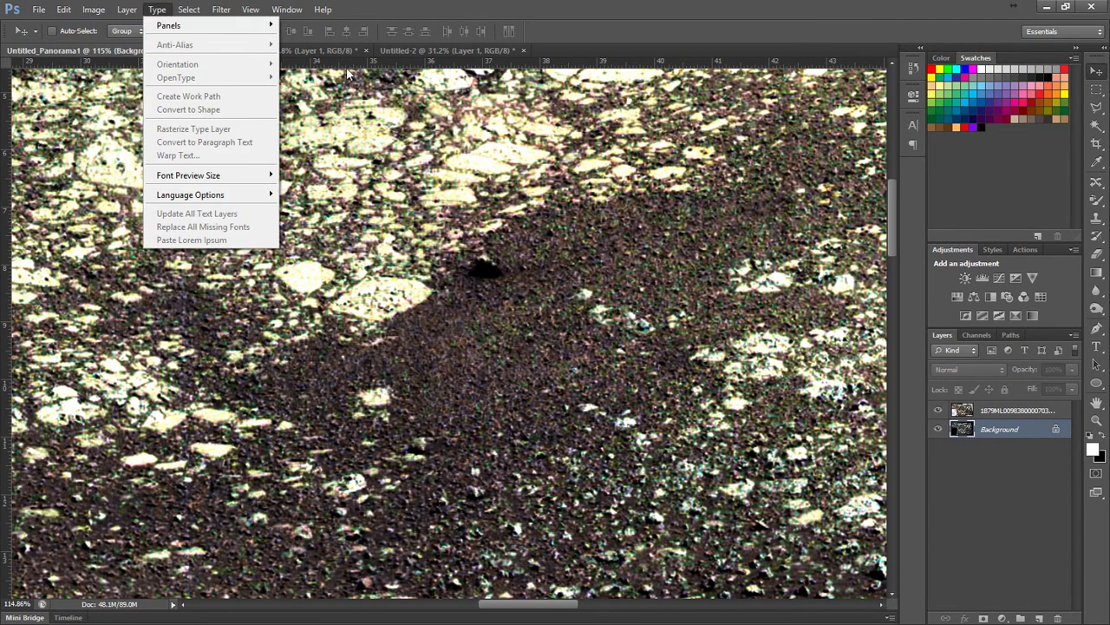
left_click(485, 50)
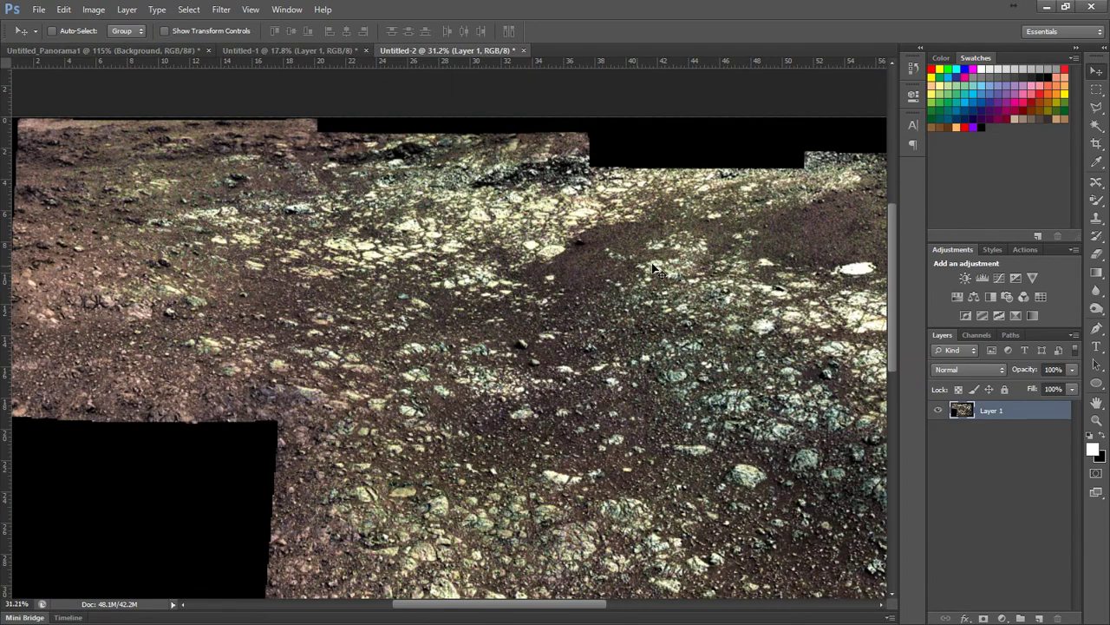
scroll(646, 256, "up", 5)
scroll(642, 258, "up", 2)
scroll(563, 279, "down", 2)
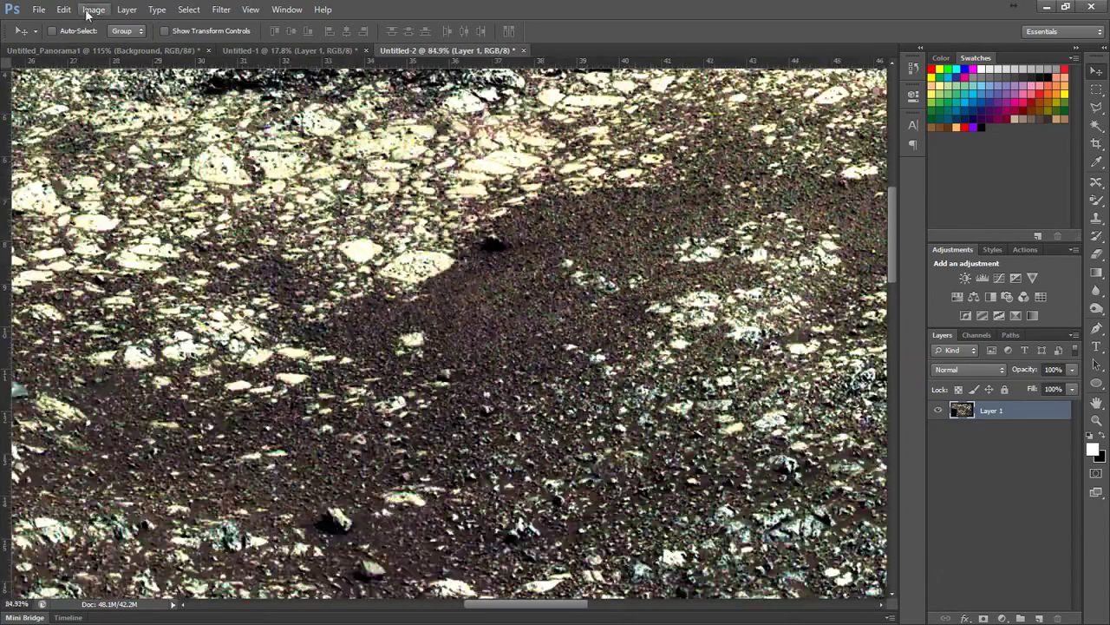
Step: Step forward two history states in Untitled-2 to restore the added noise and the softening blur on Layer 1
left_click(68, 12)
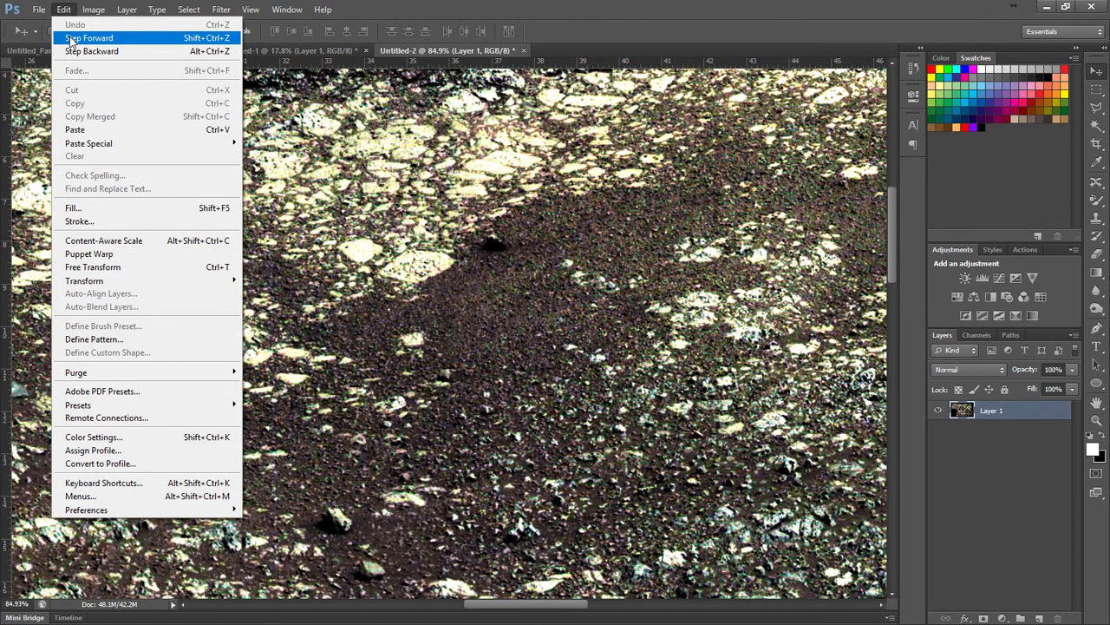
left_click(70, 40)
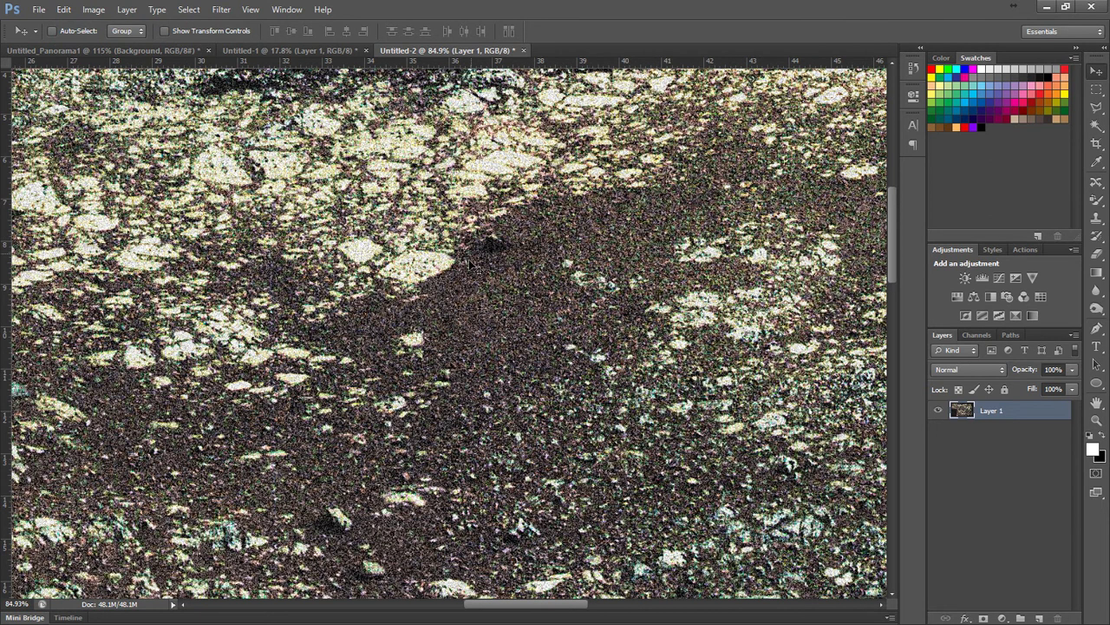
scroll(639, 293, "down", 3)
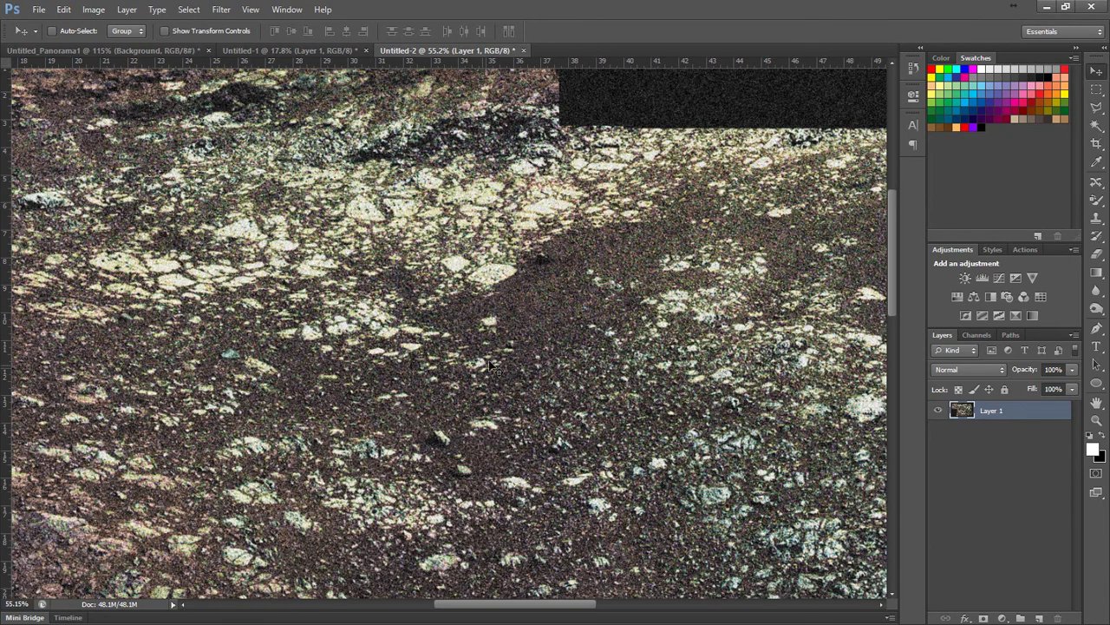
scroll(599, 303, "up", 4)
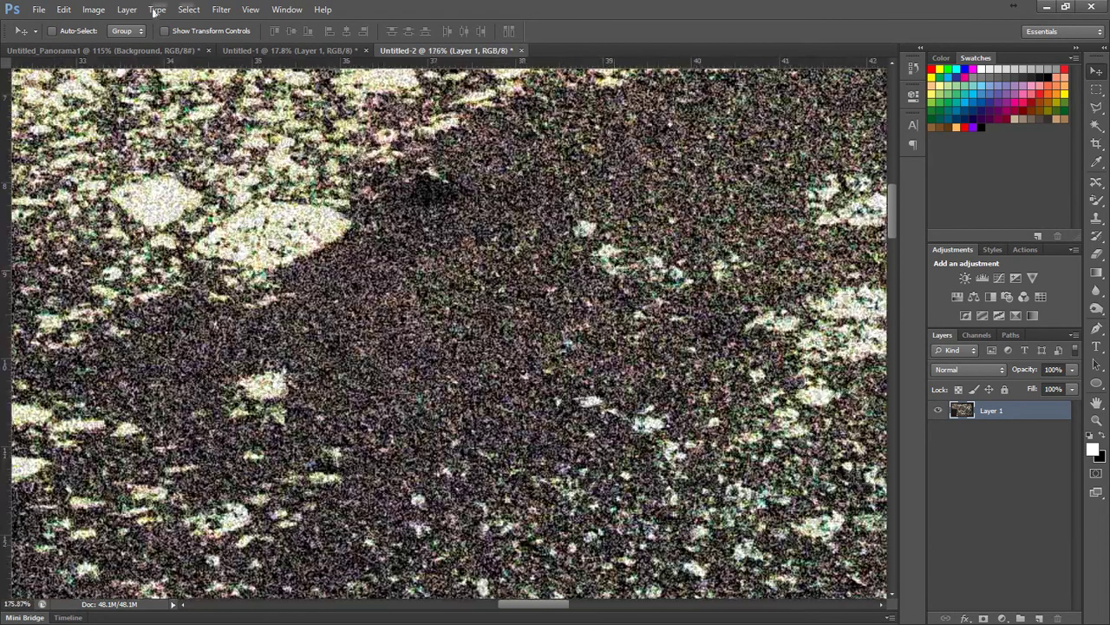
left_click(63, 10)
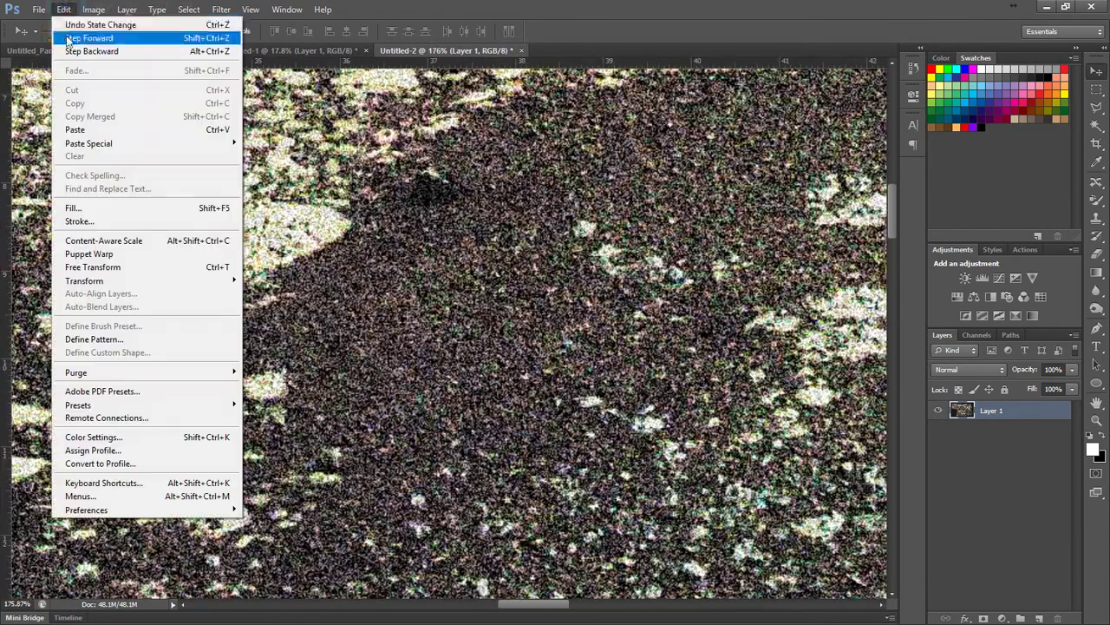
left_click(67, 38)
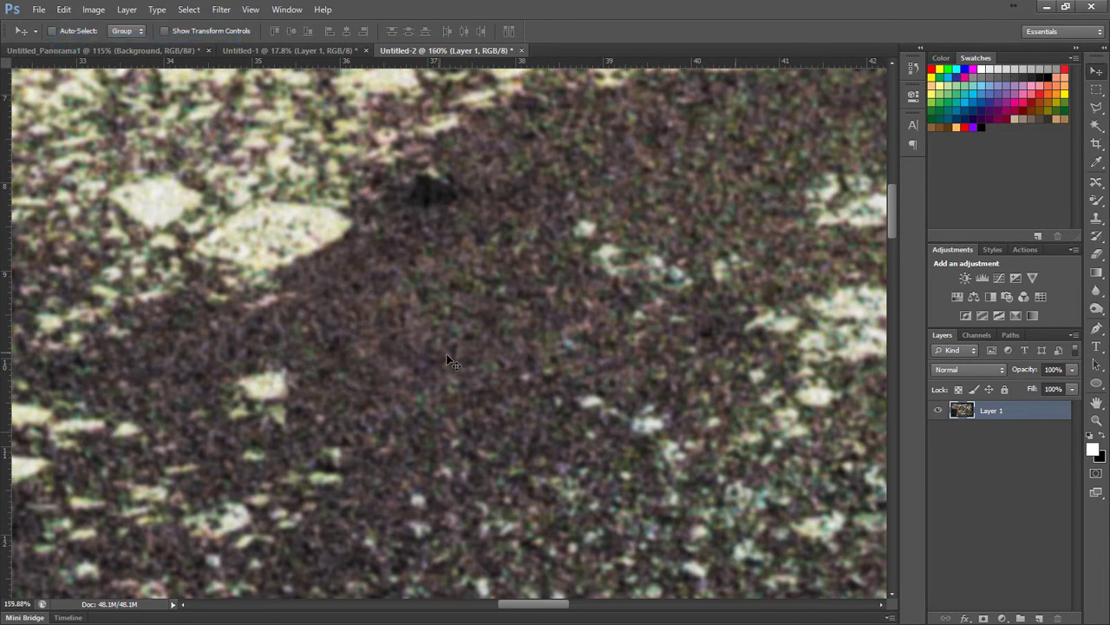
Step: Examine the softened, noisy panorama, from the overall terrain to the reddish upper-left ground and the dark outcrops along the upper edge
scroll(434, 355, "down", 5)
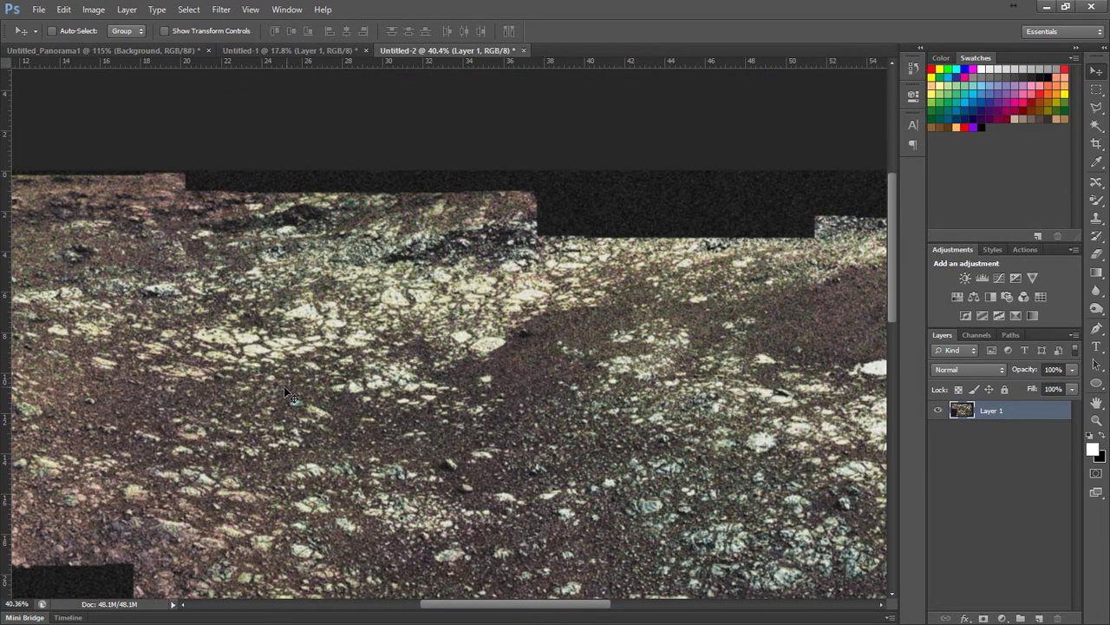
scroll(724, 209, "down", 2)
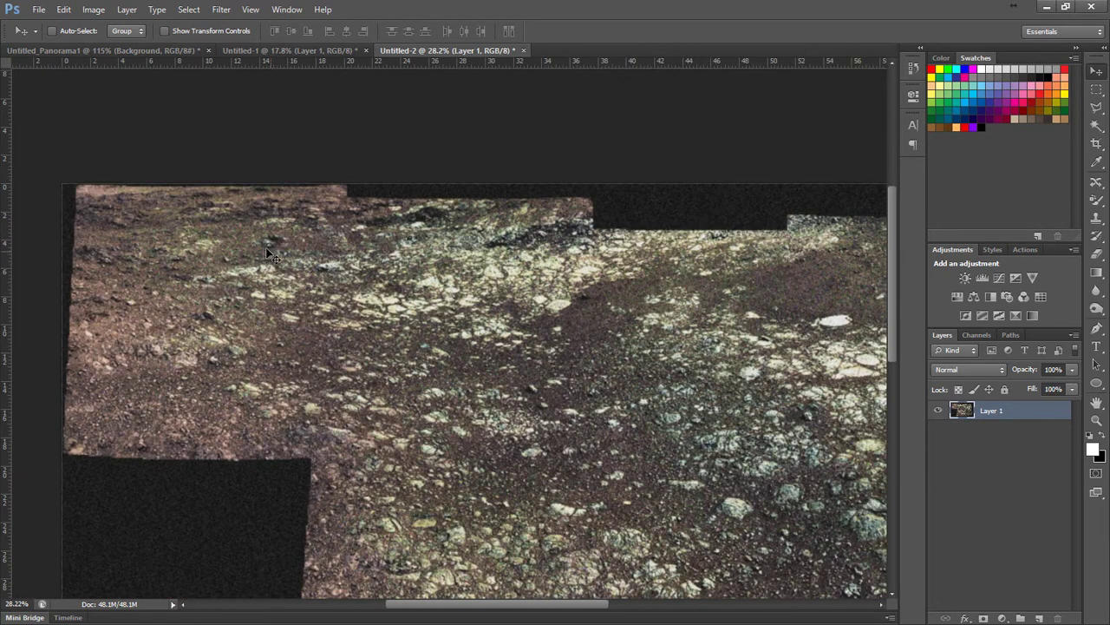
scroll(207, 253, "up", 3)
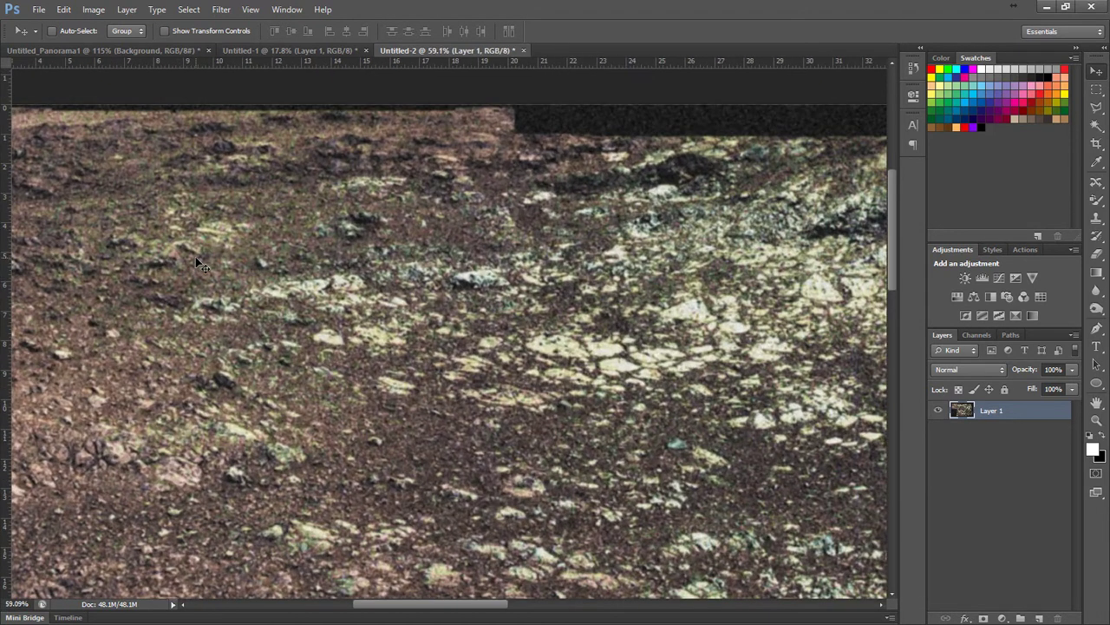
scroll(113, 224, "up", 2)
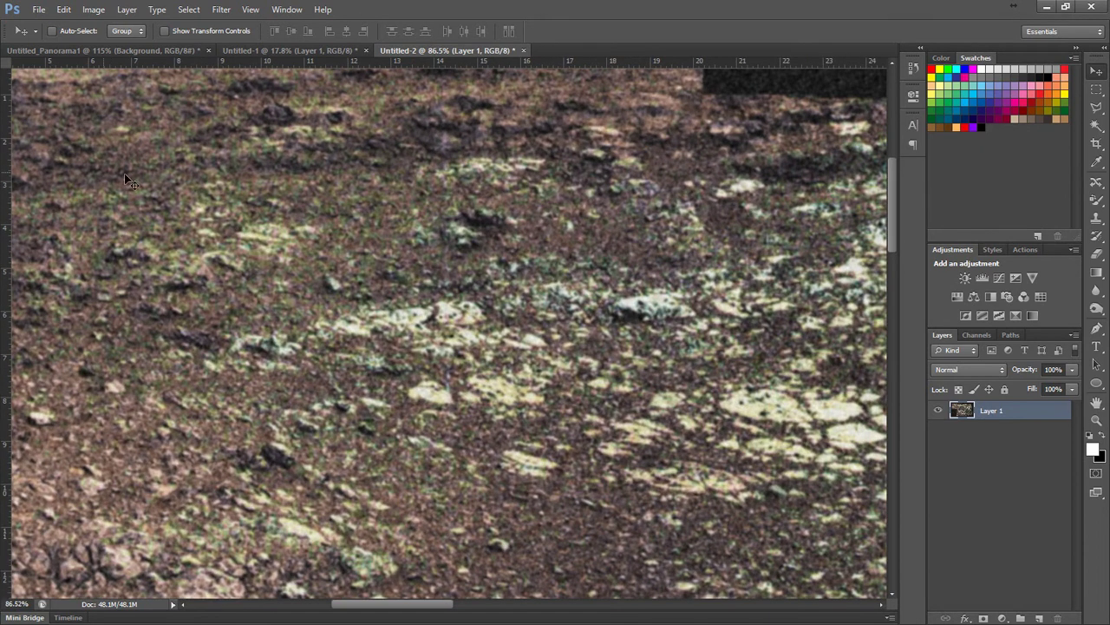
scroll(45, 207, "down", 2)
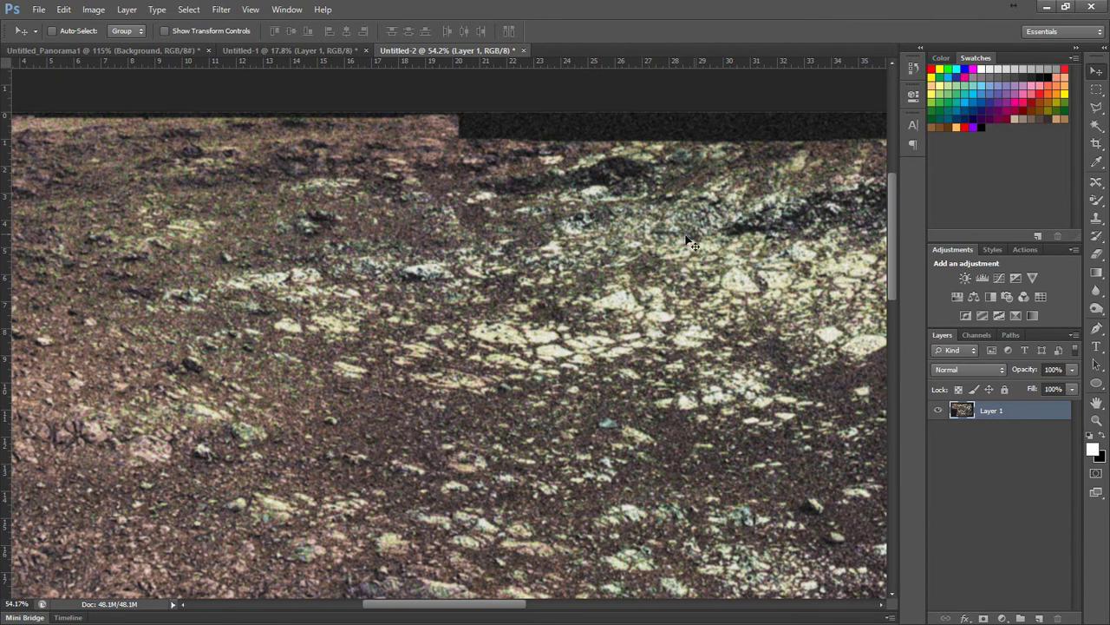
scroll(709, 236, "down", 1)
scroll(671, 158, "up", 3)
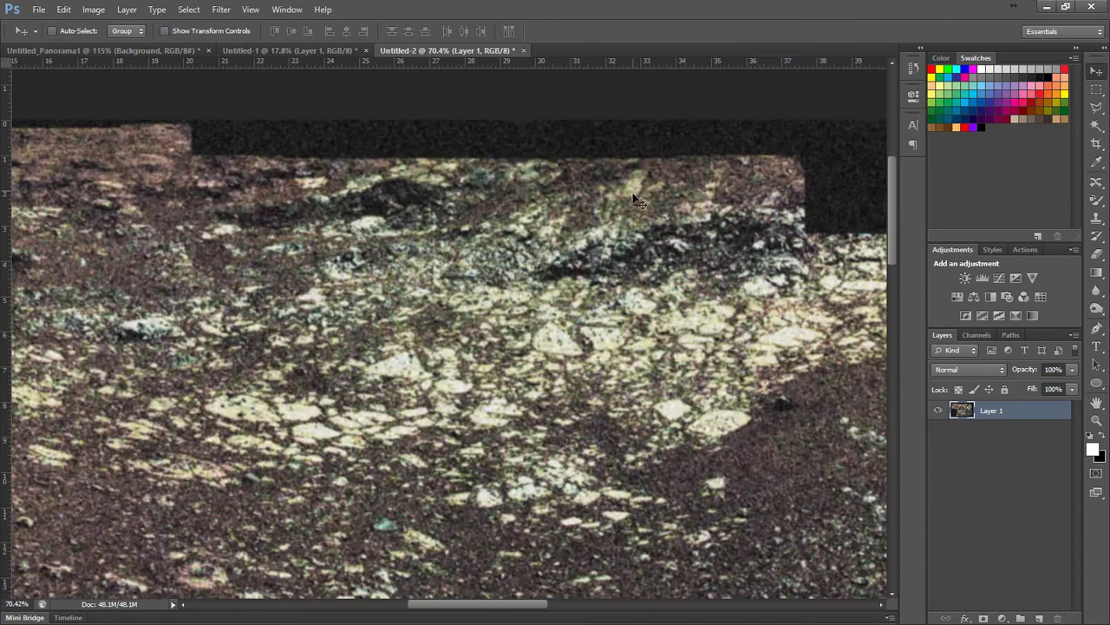
scroll(706, 203, "up", 2)
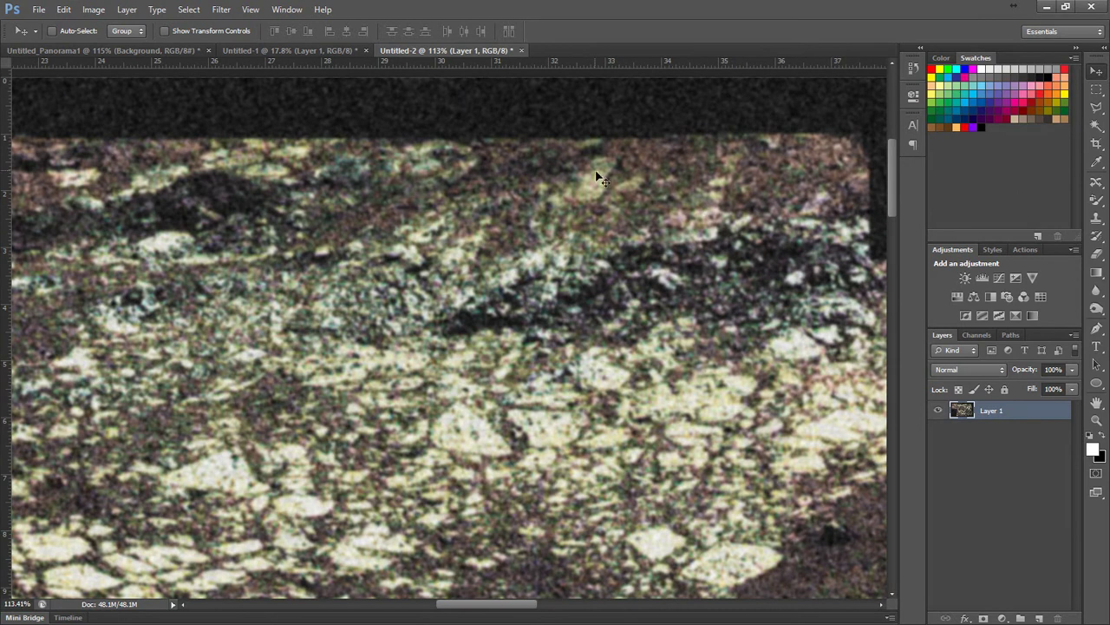
scroll(707, 285, "down", 2)
scroll(546, 283, "up", 1)
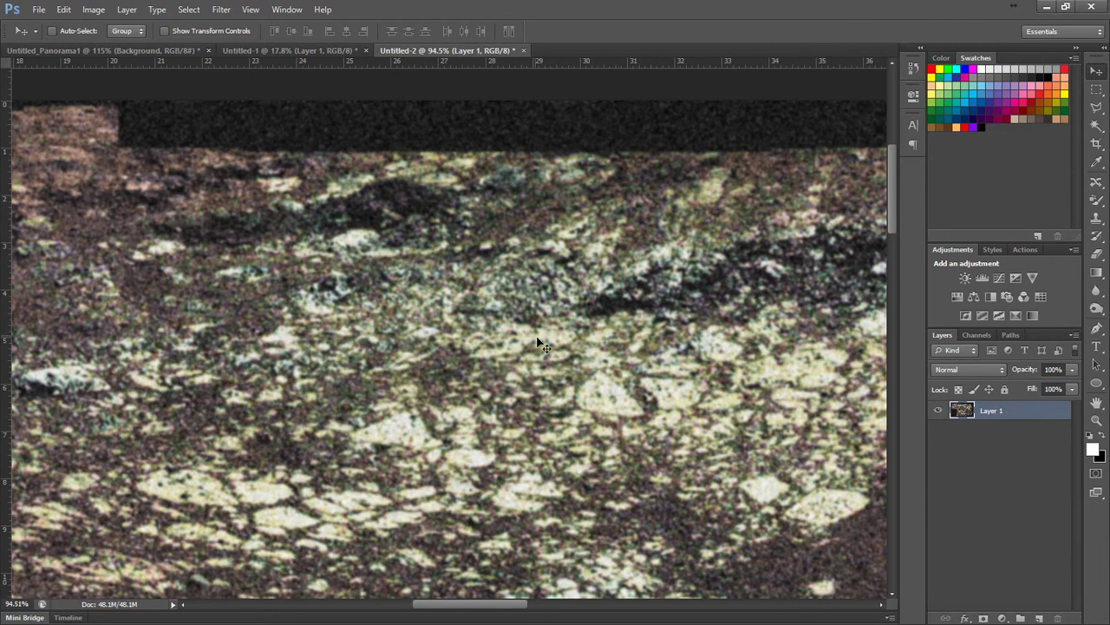
scroll(789, 348, "down", 3)
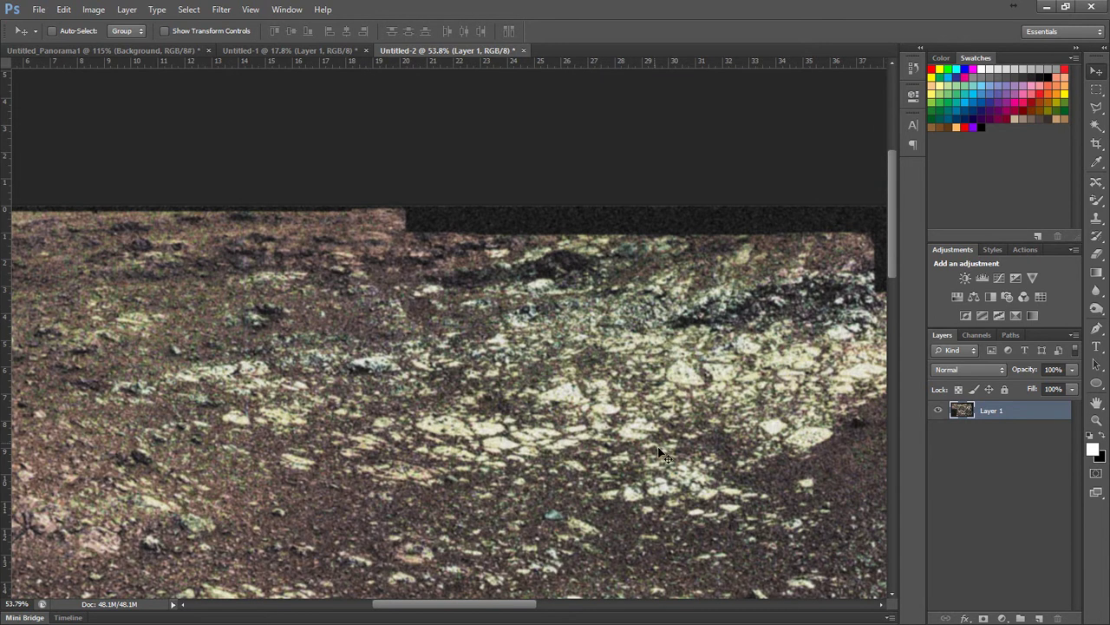
scroll(657, 440, "up", 3)
scroll(646, 316, "down", 5)
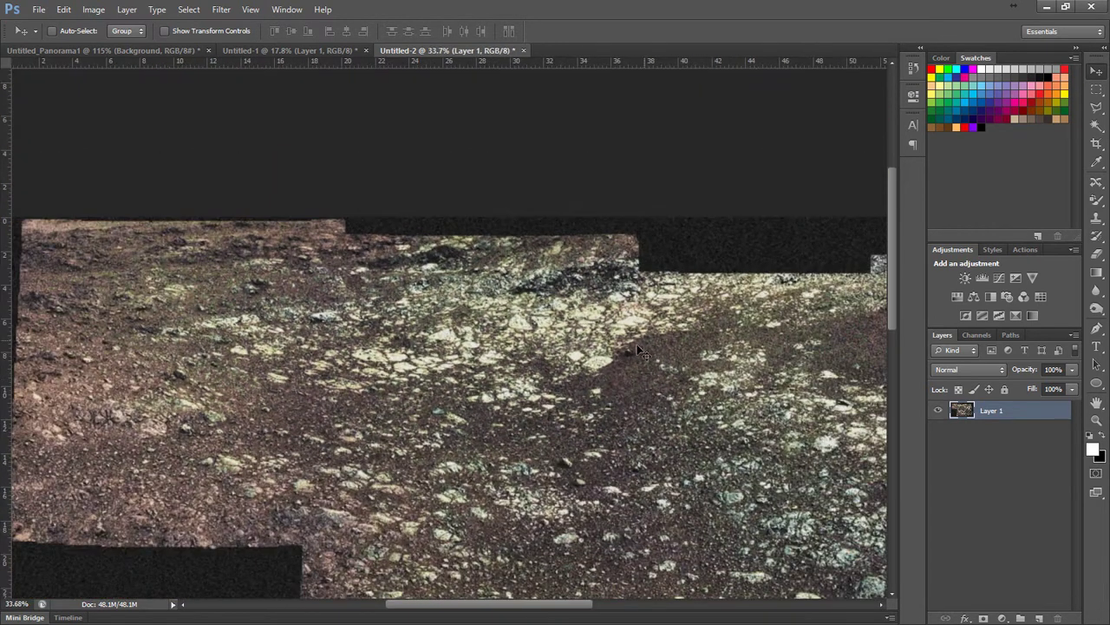
Step: Examine the boundary between the pale slabs and the dark soil patch, around the small black rock, at various magnifications
scroll(677, 321, "up", 2)
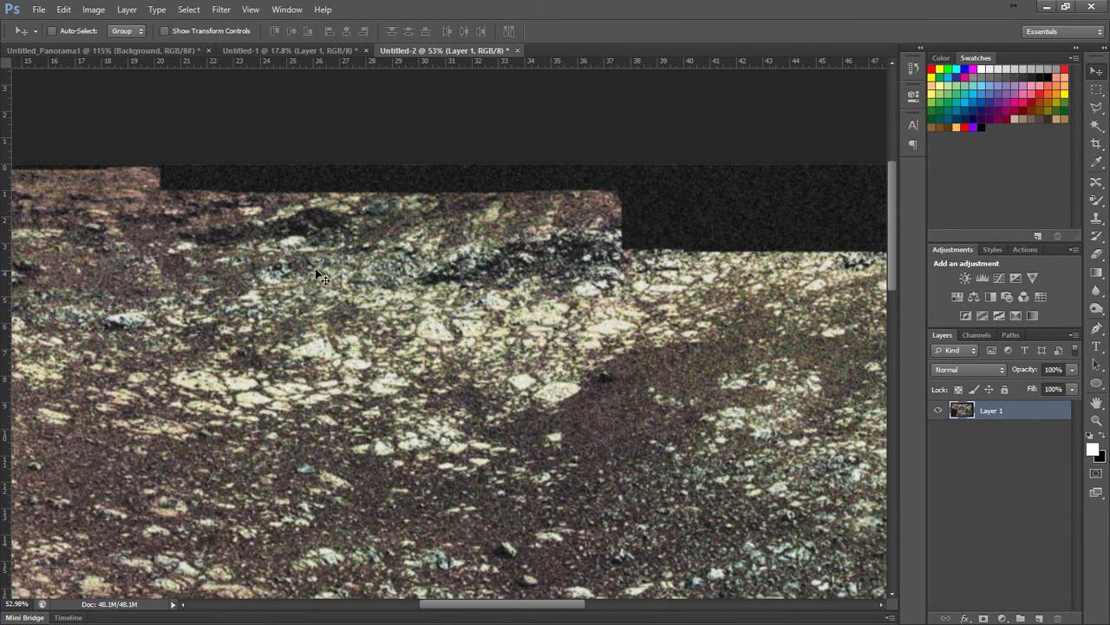
scroll(381, 387, "up", 2)
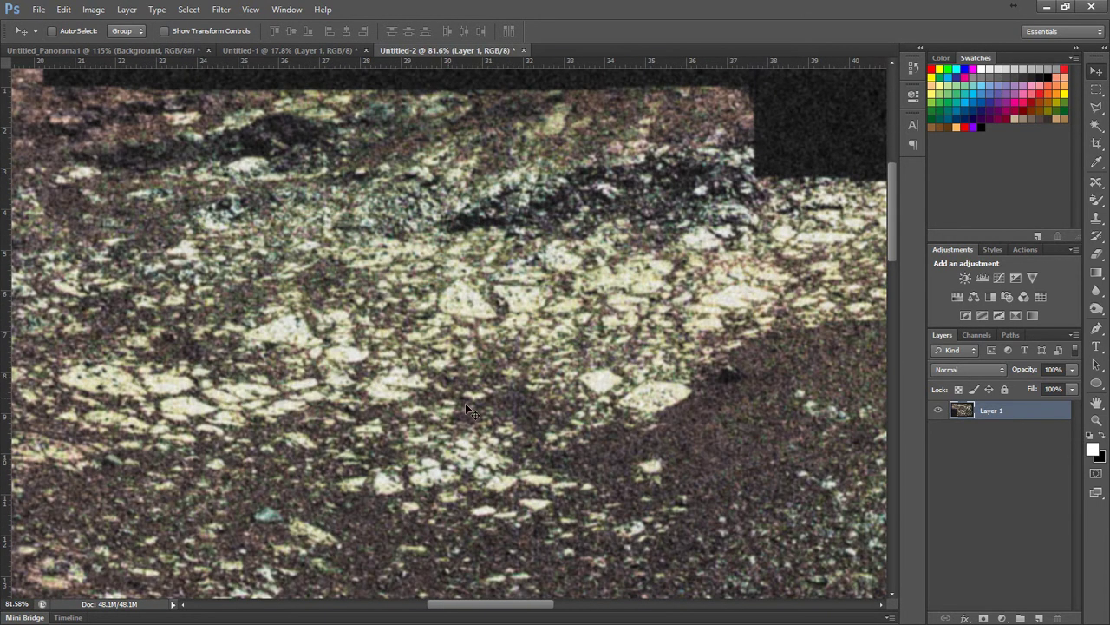
scroll(504, 400, "up", 1)
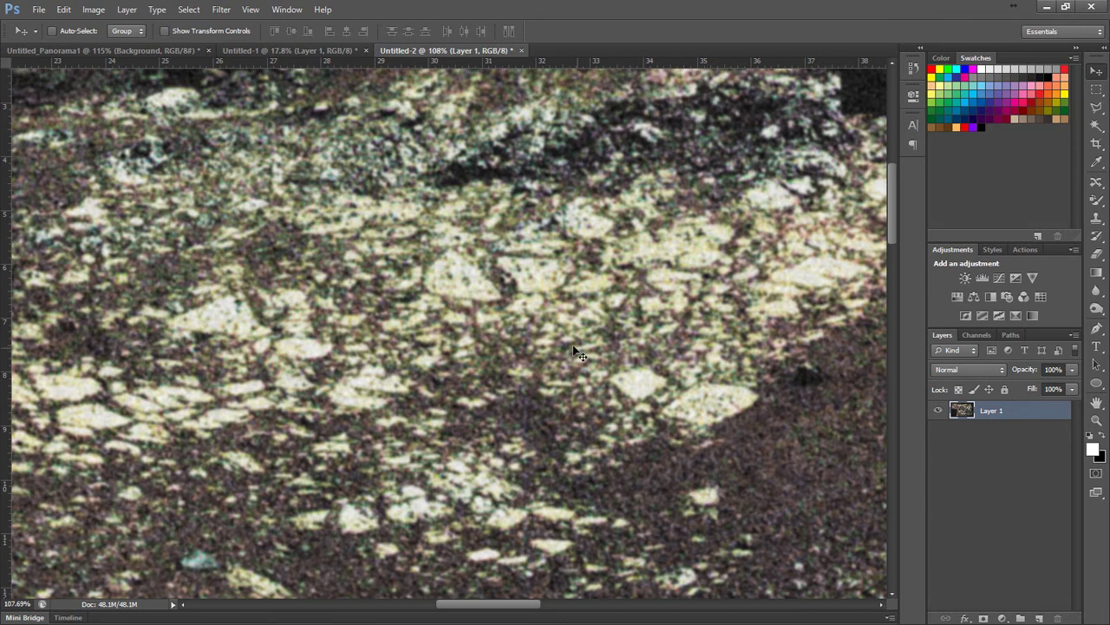
scroll(401, 310, "down", 3)
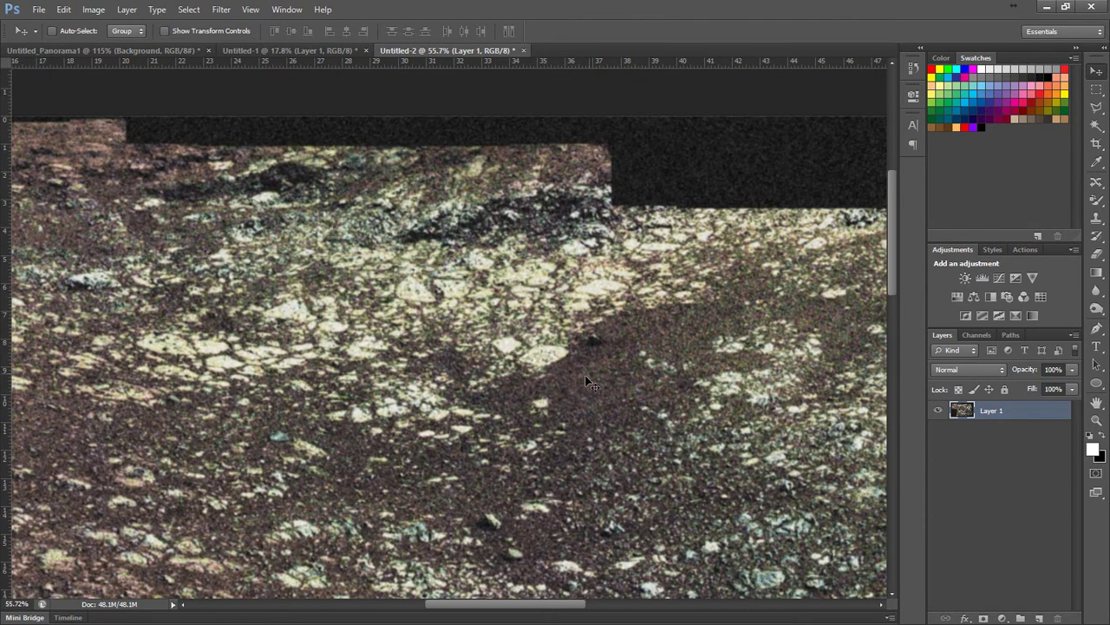
scroll(733, 380, "up", 3)
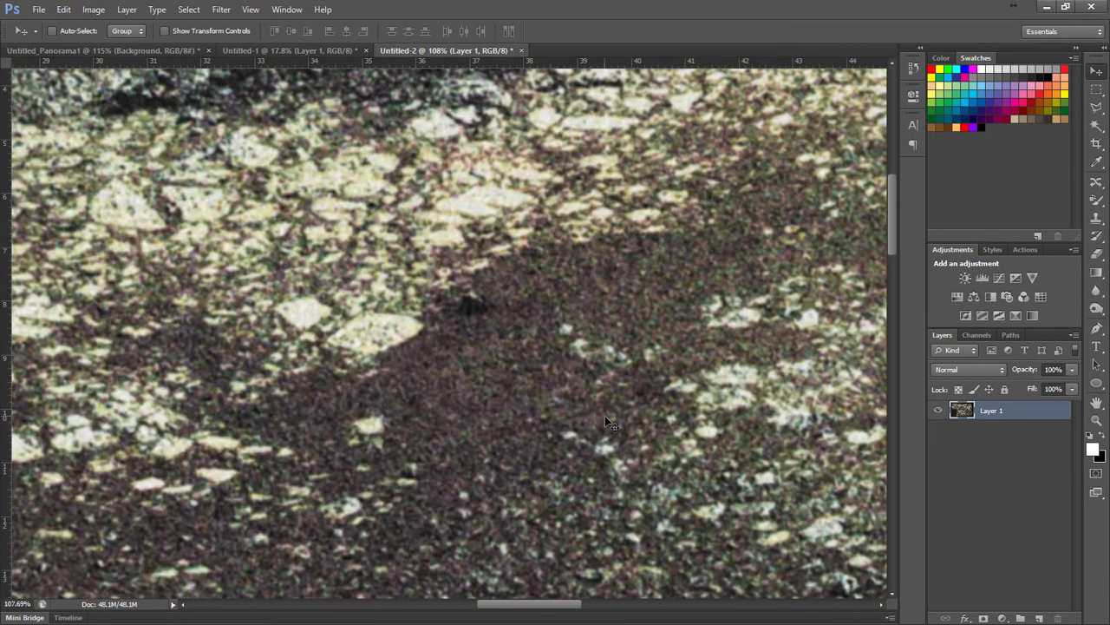
scroll(604, 416, "down", 3)
scroll(605, 416, "up", 3)
scroll(415, 254, "down", 3)
scroll(415, 254, "up", 3)
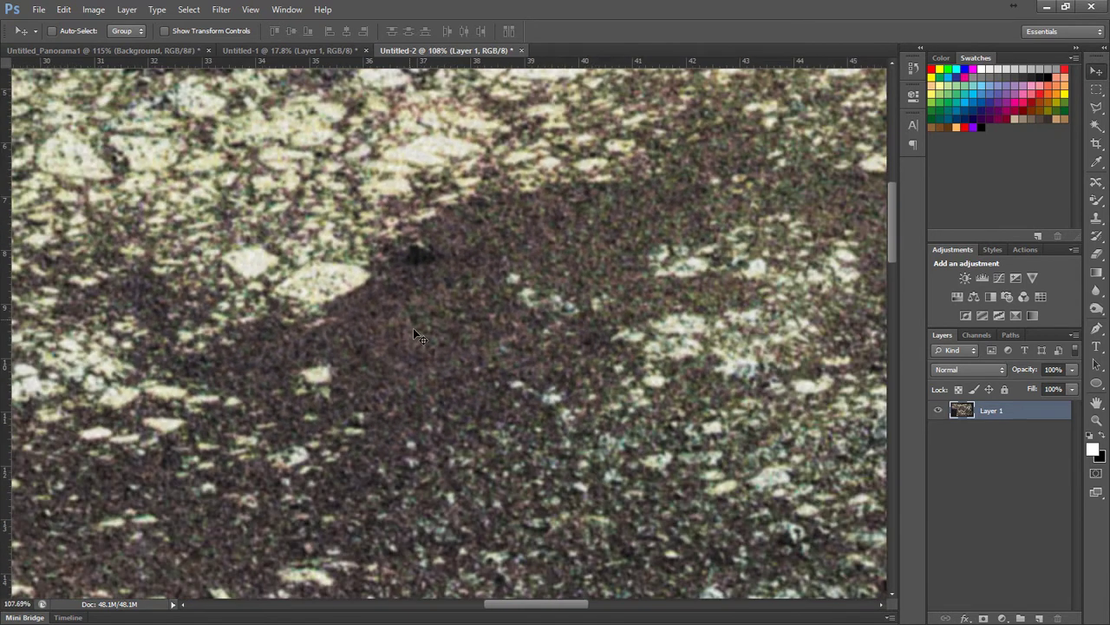
scroll(431, 299, "up", 2)
scroll(495, 246, "down", 2)
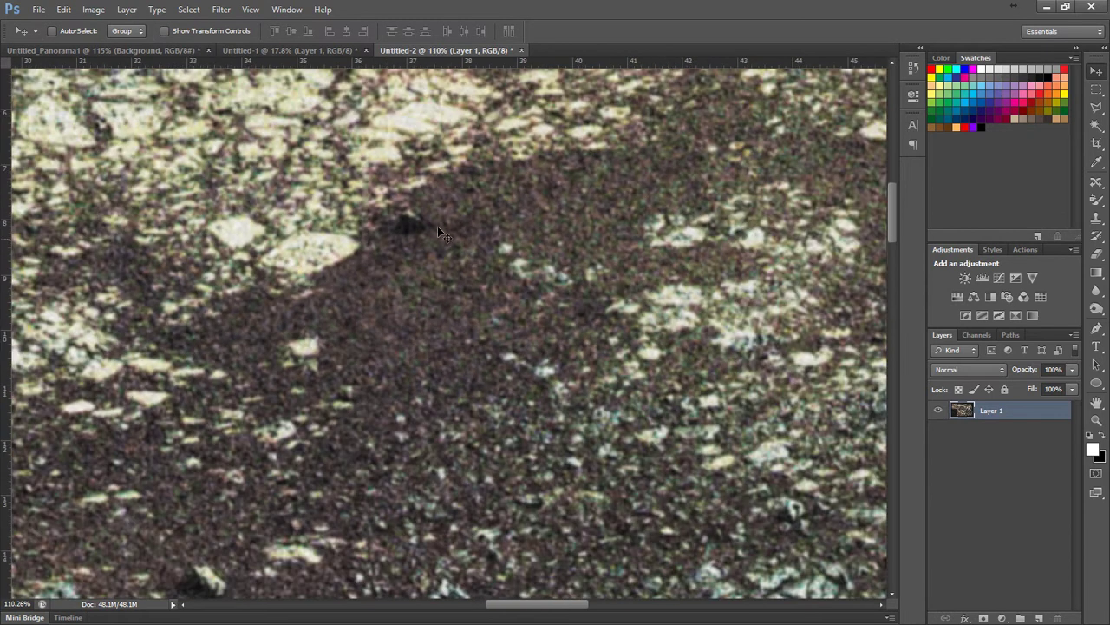
scroll(529, 226, "up", 1)
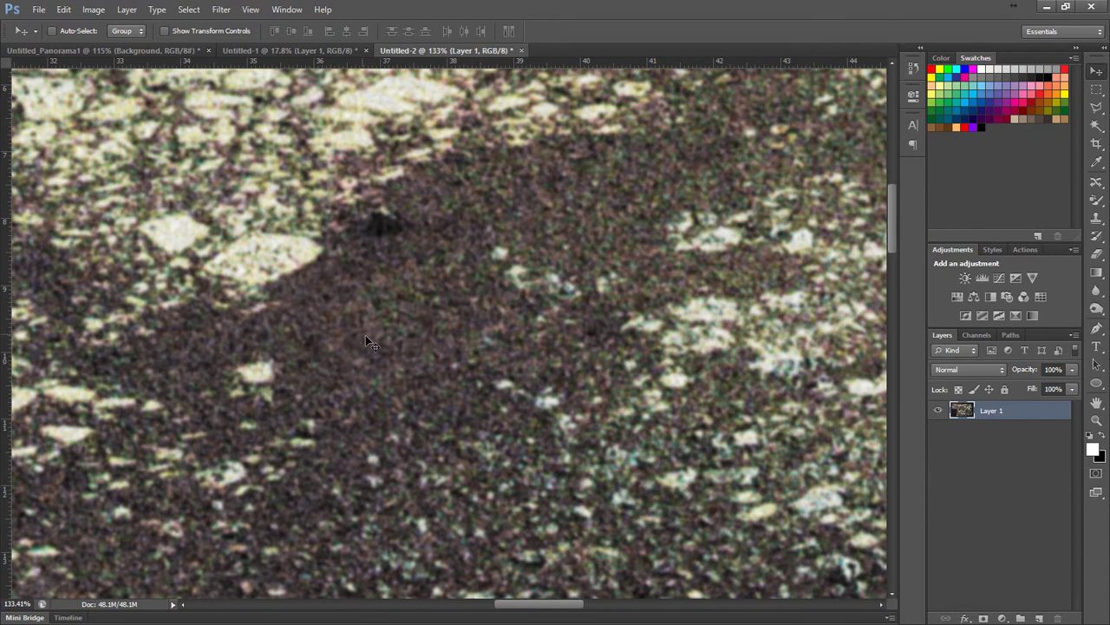
Step: Examine the noisy, softened panorama from the dark soil patch and upper slabs out to the wider boulder field
scroll(297, 322, "down", 7)
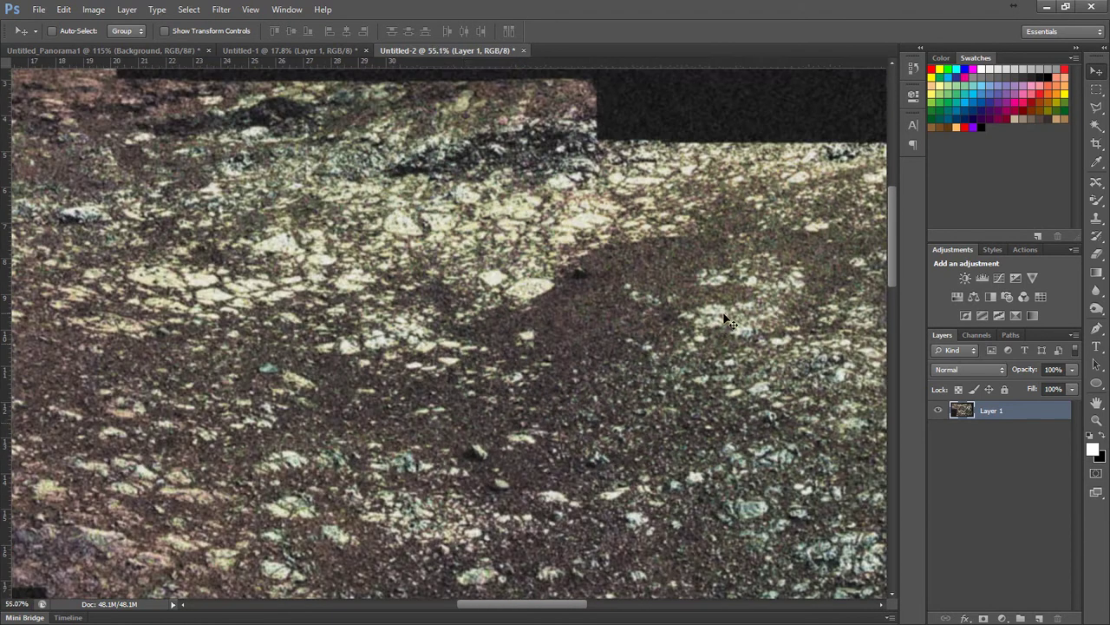
scroll(297, 323, "up", 3)
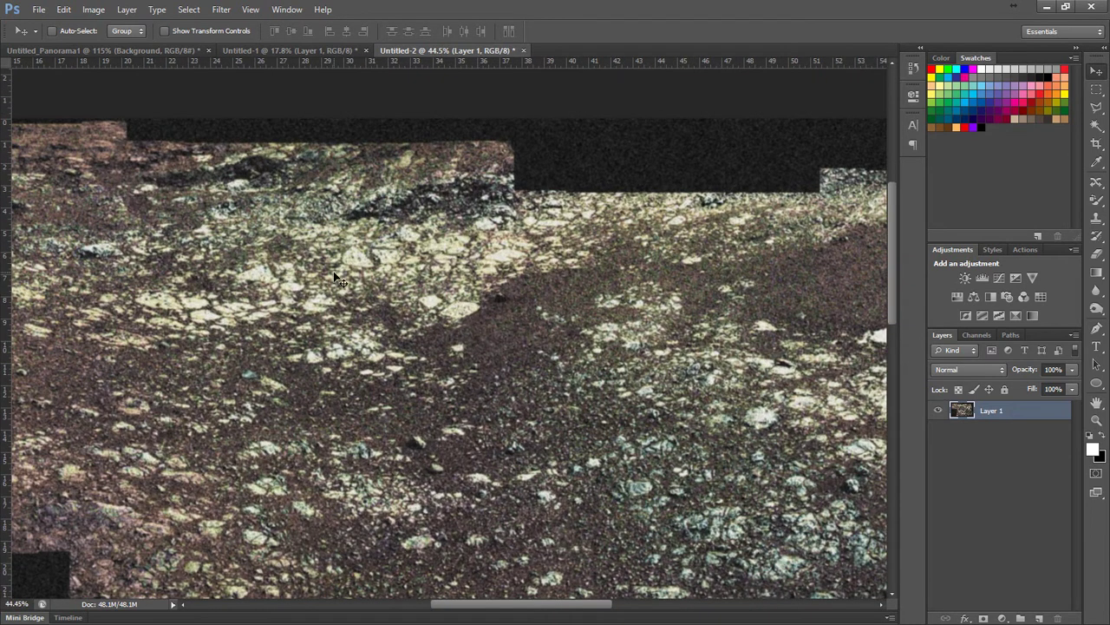
scroll(360, 286, "down", 2)
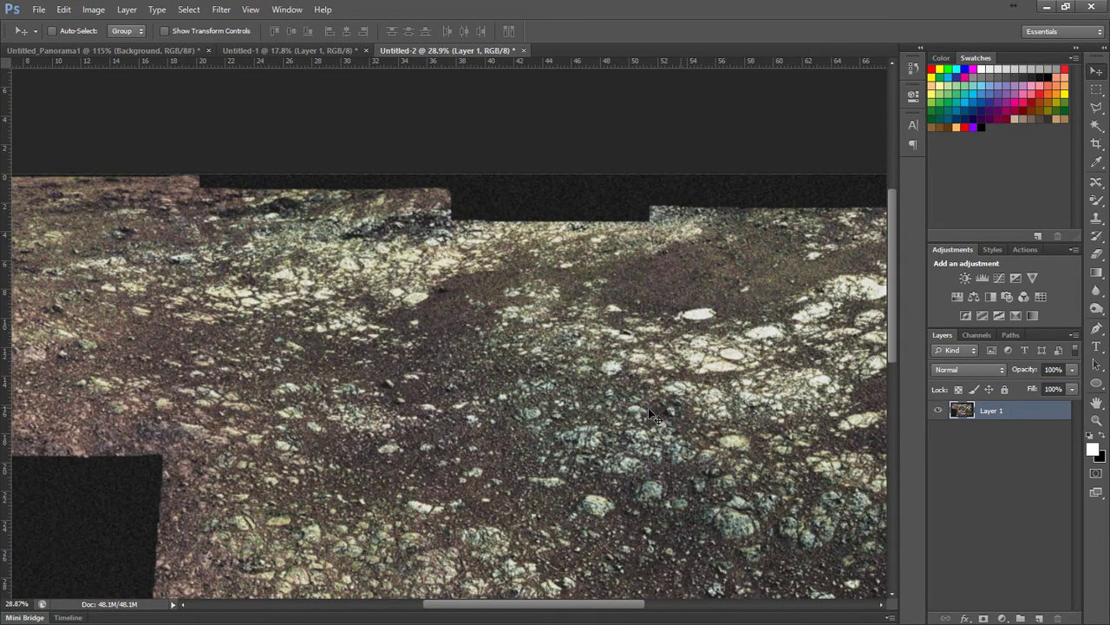
scroll(325, 337, "down", 2)
scroll(538, 295, "up", 1)
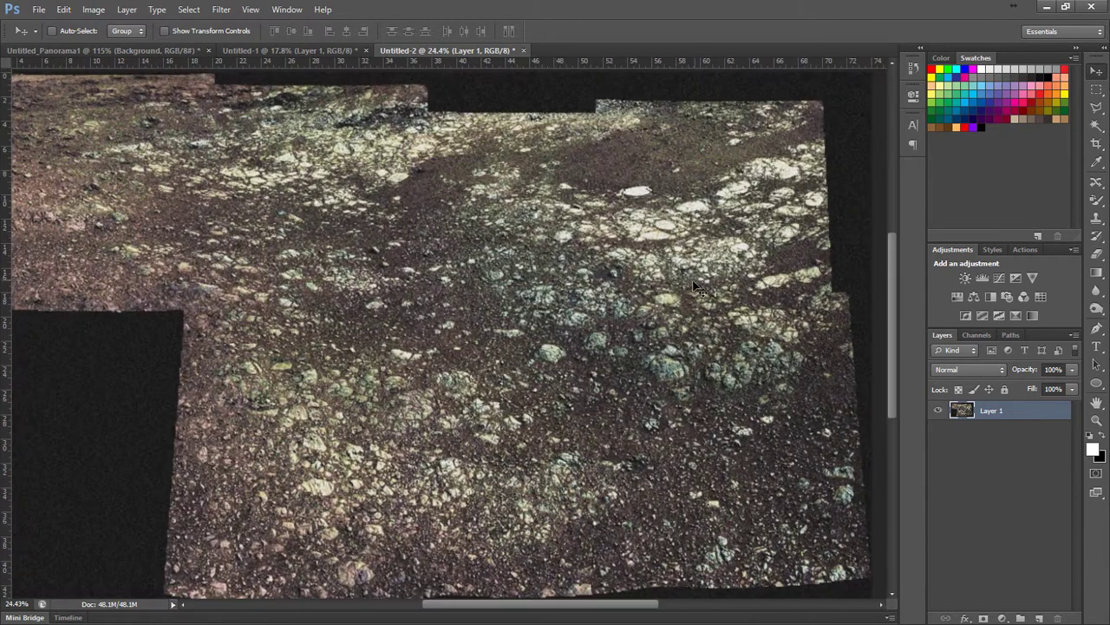
scroll(55, 144, "up", 3)
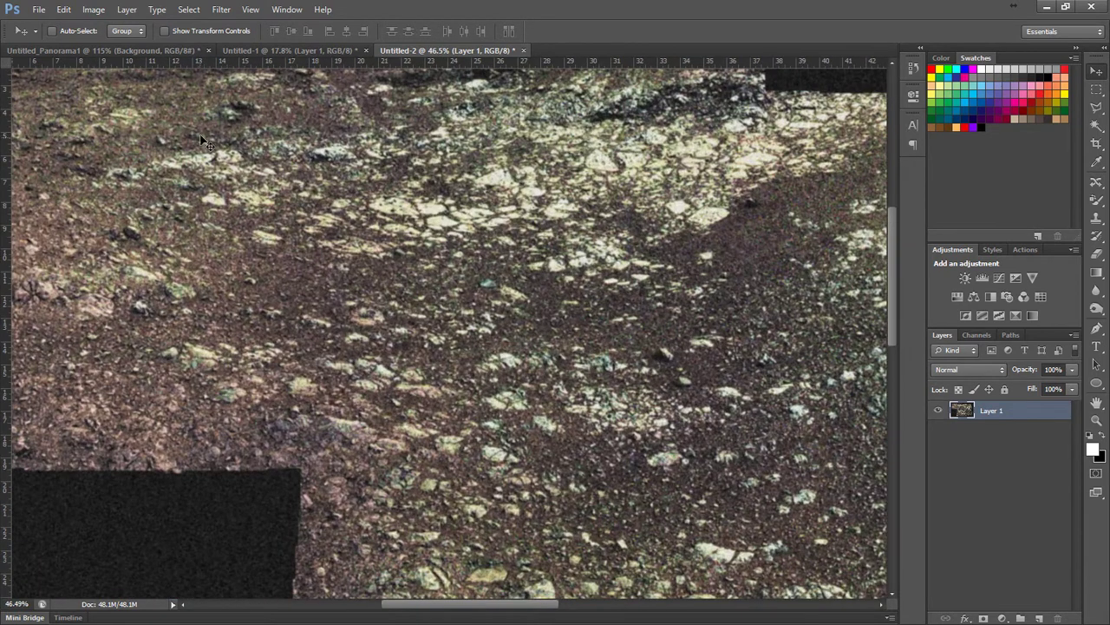
Step: Examine the gravelly ground and scattered pale slabs in the panorama's upper-left area, including the small bluish rock, at various magnifications
scroll(130, 171, "up", 4)
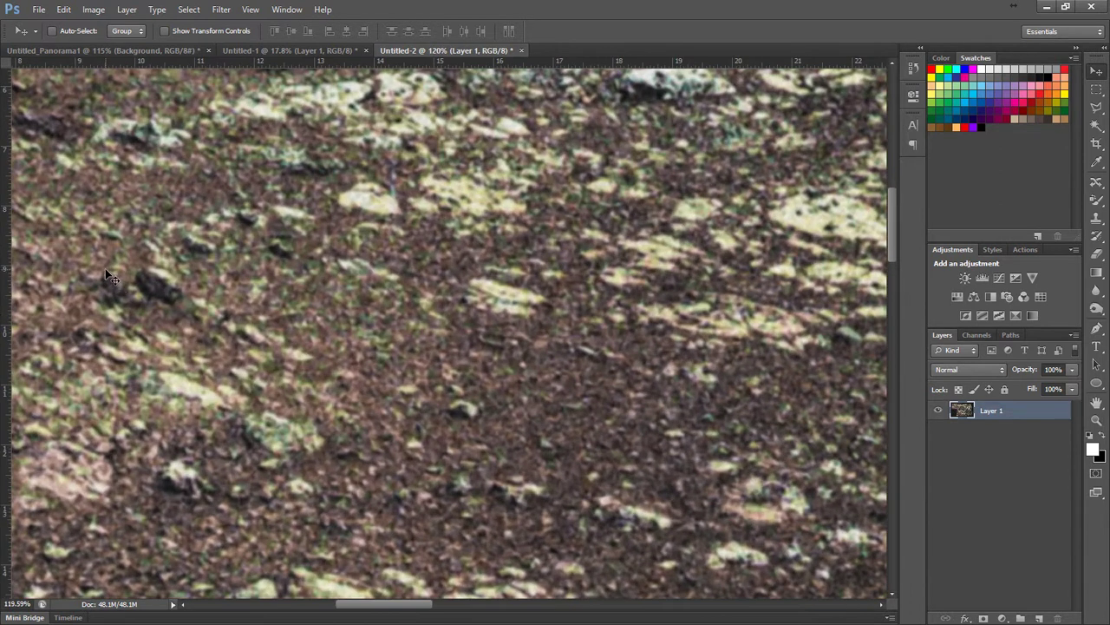
scroll(343, 298, "down", 5)
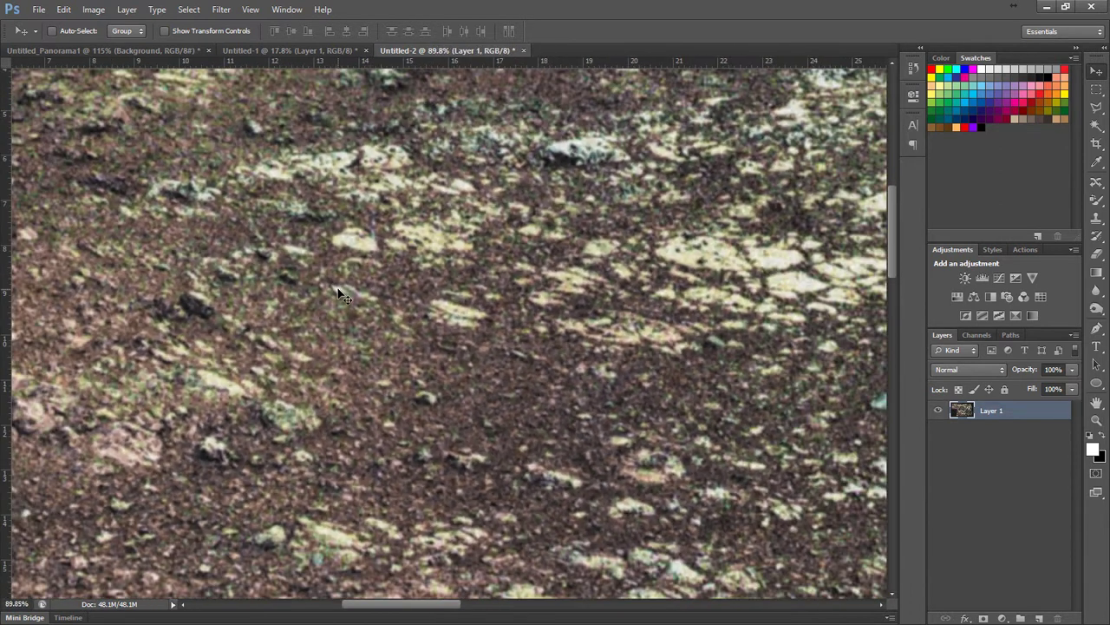
scroll(344, 298, "up", 2)
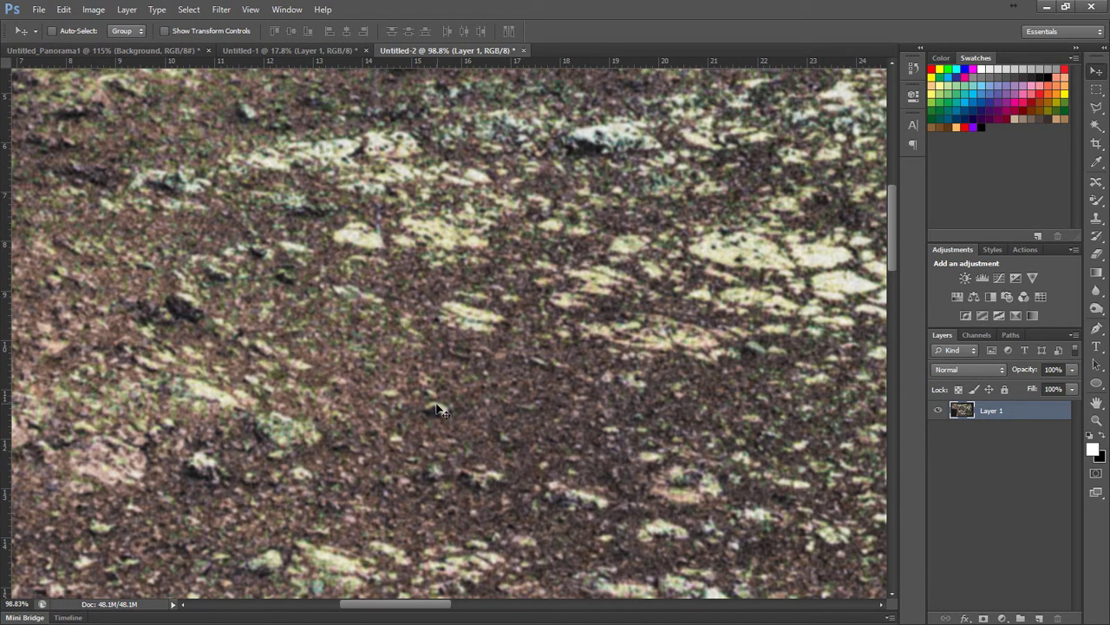
scroll(317, 228, "right", 3)
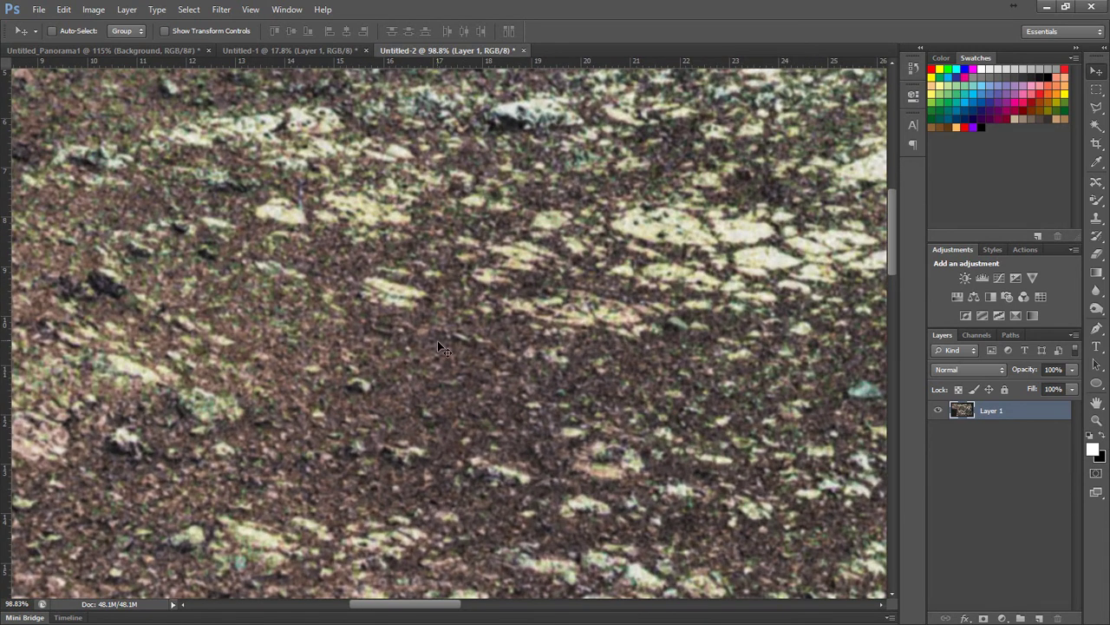
scroll(587, 463, "right", 4)
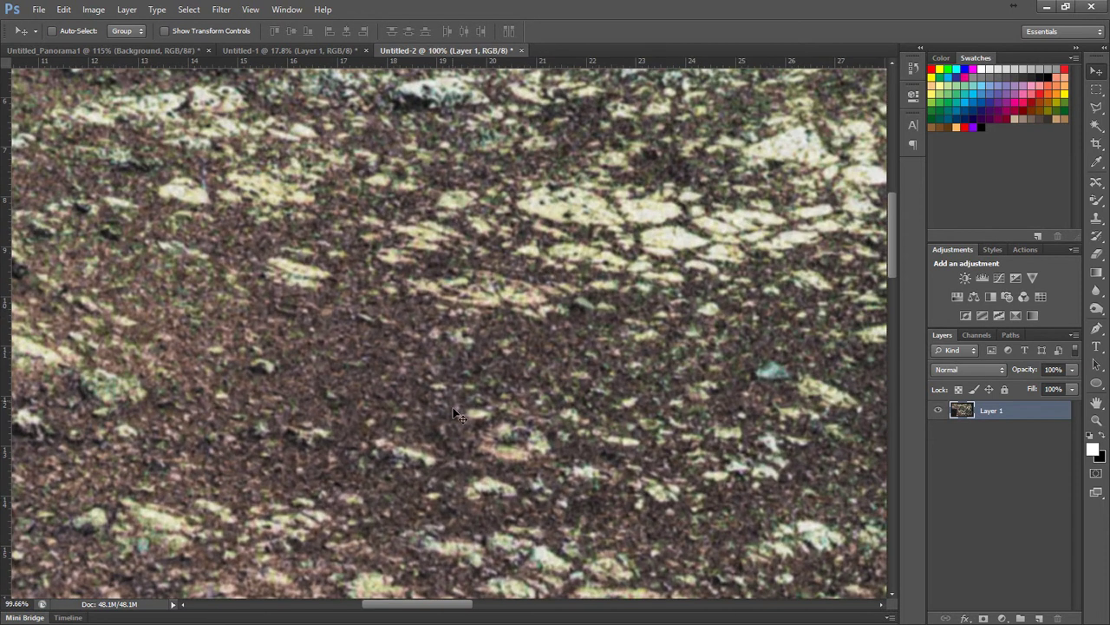
scroll(313, 359, "down", 3)
scroll(309, 354, "up", 4)
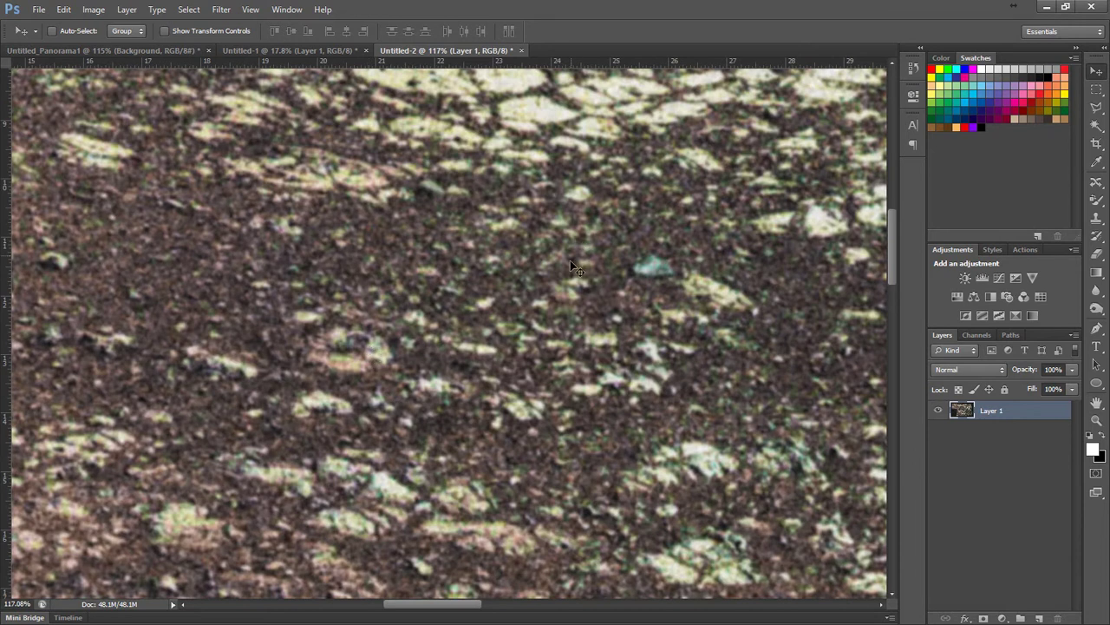
scroll(422, 277, "down", 4)
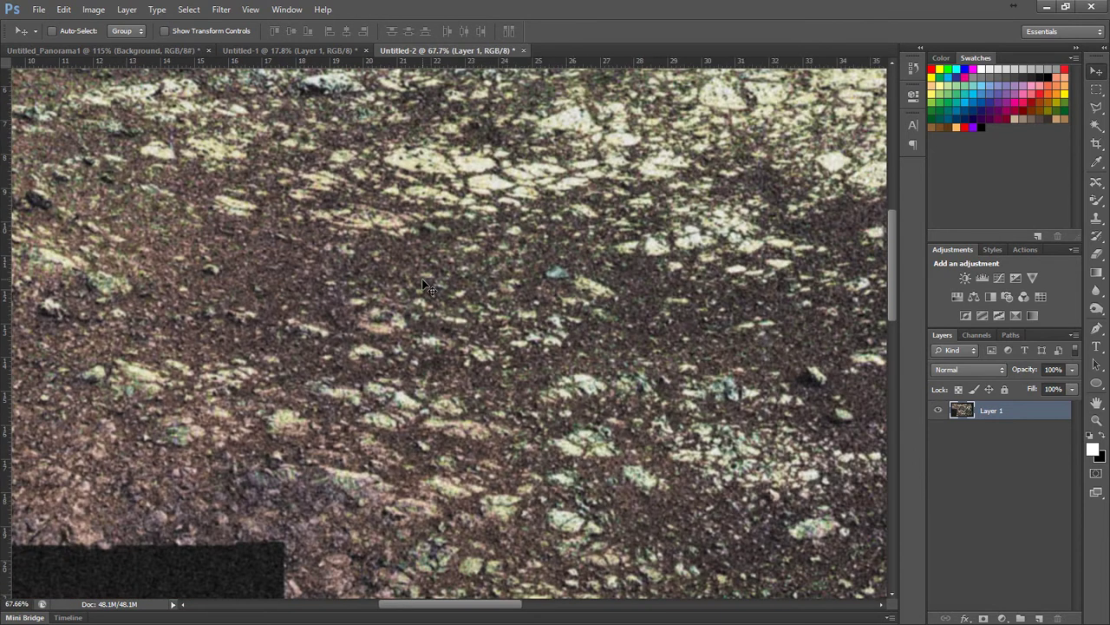
scroll(334, 420, "down", 1)
scroll(202, 380, "down", 1)
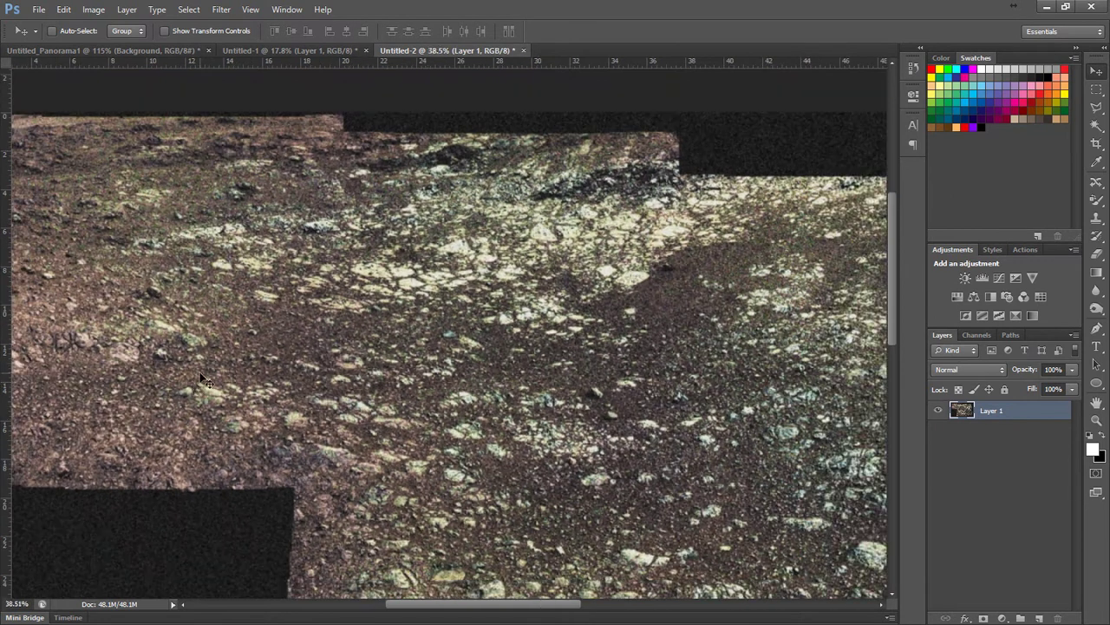
Step: Examine the reddish gravel and pale rocks around the upper-right corner of the black cut-out at close range
scroll(281, 571, "up", 2)
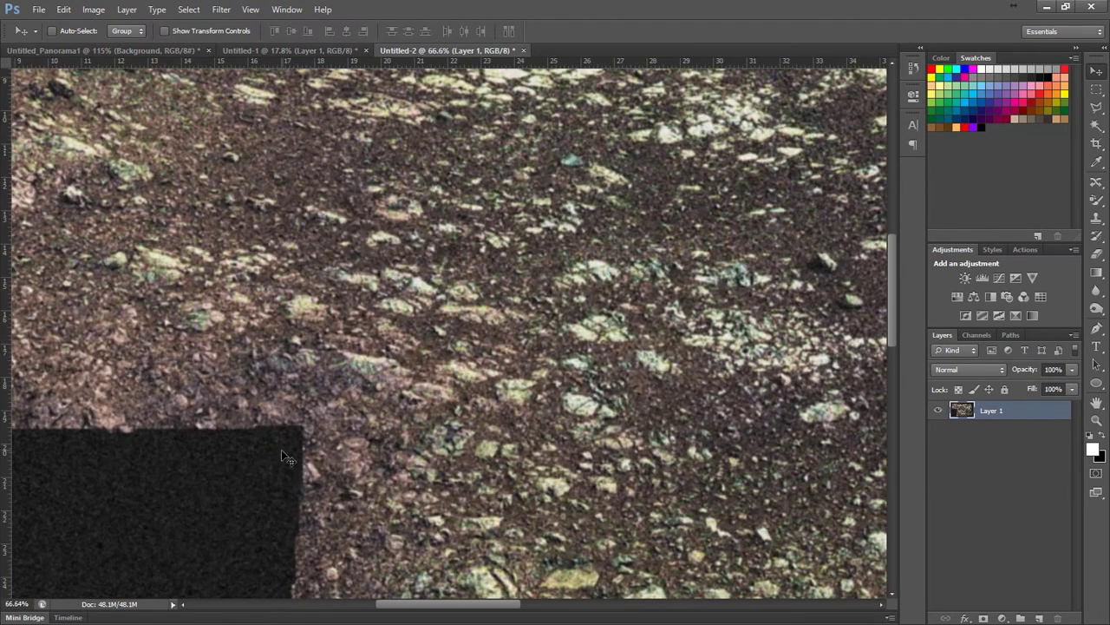
scroll(347, 330, "up", 2)
scroll(358, 297, "down", 1)
scroll(317, 380, "up", 4)
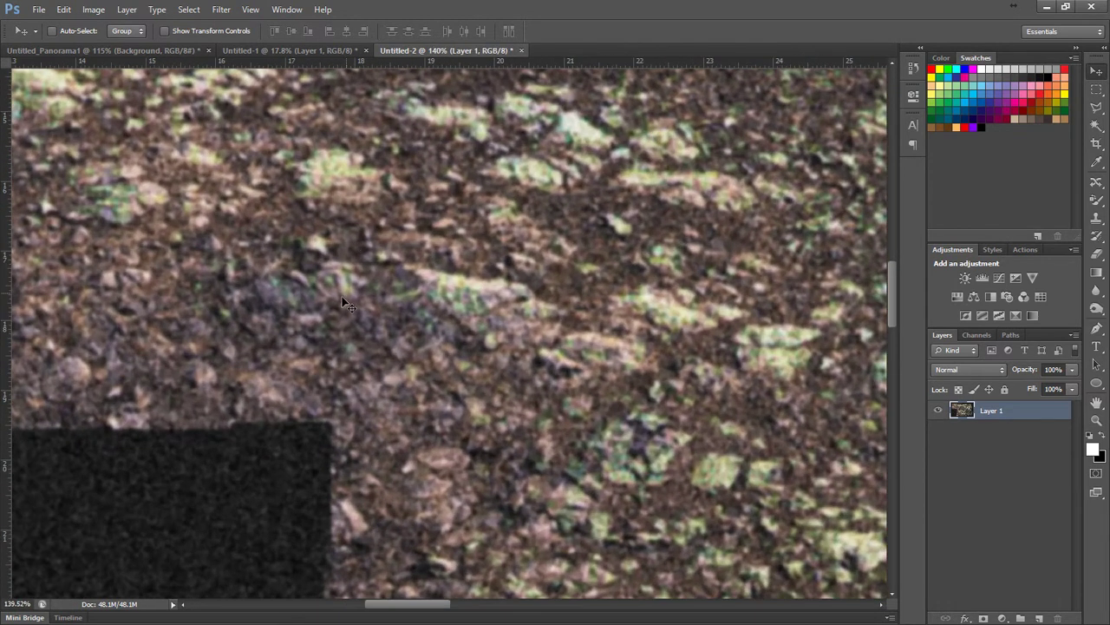
scroll(468, 512, "down", 2)
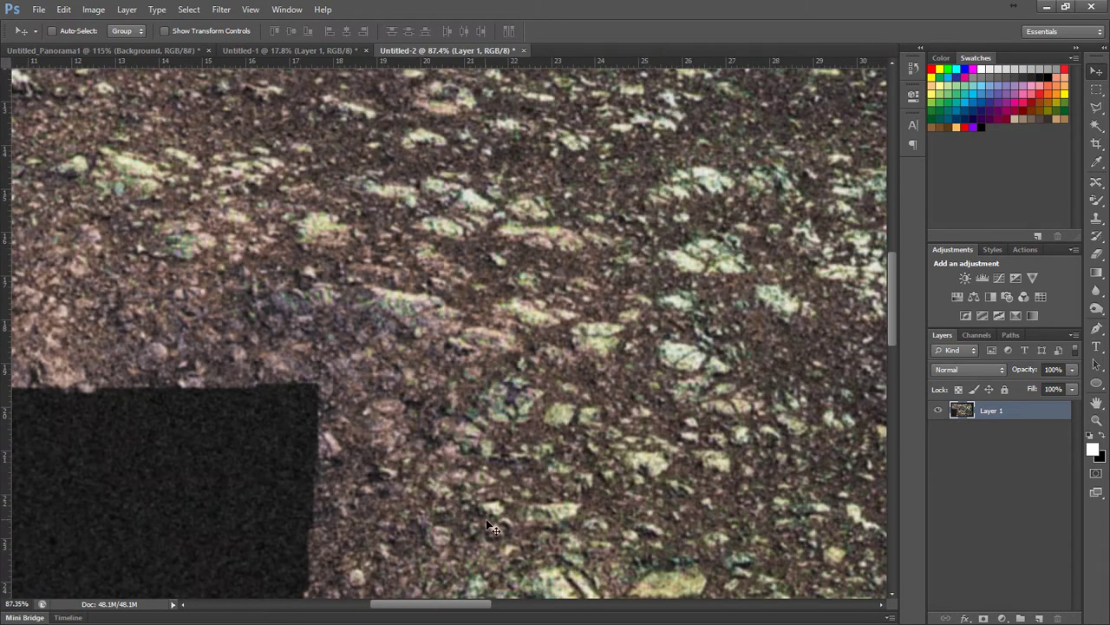
scroll(460, 458, "down", 2)
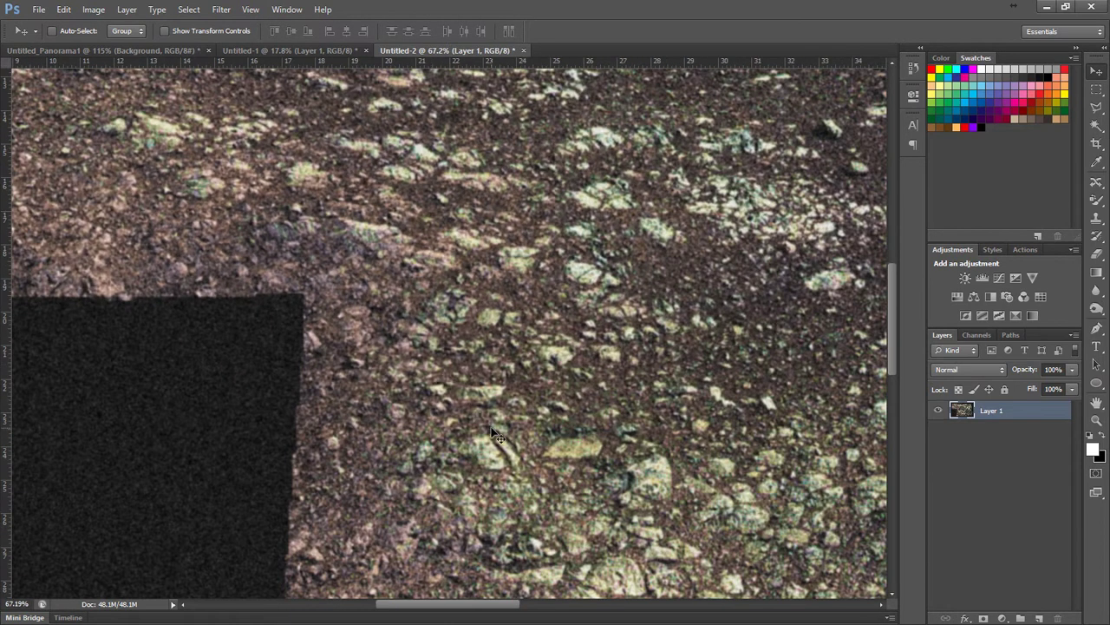
scroll(426, 219, "up", 2)
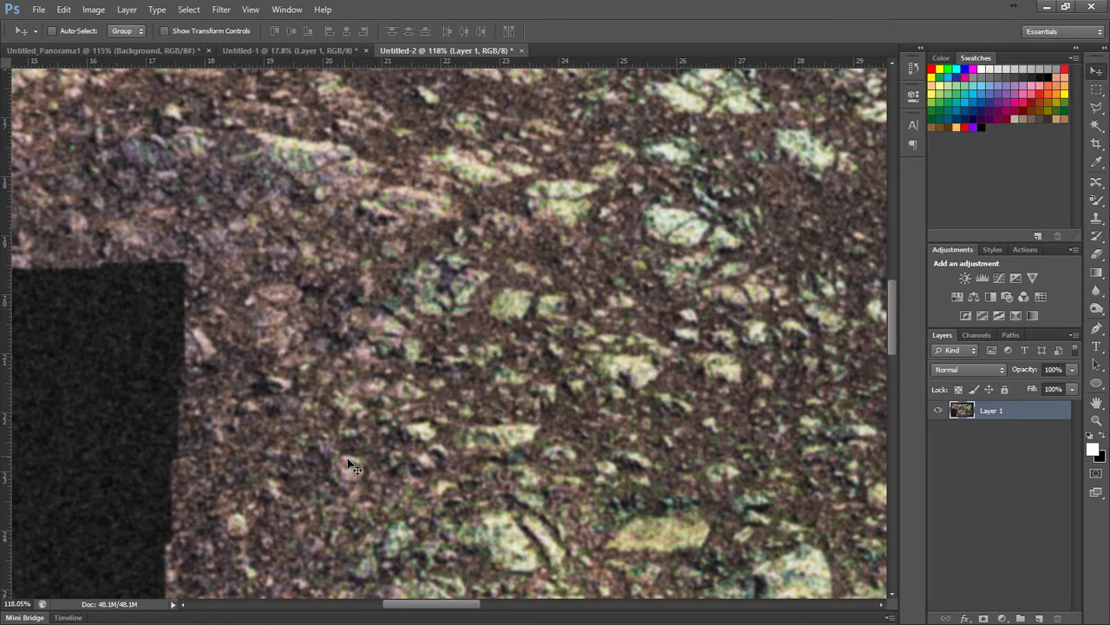
scroll(304, 324, "down", 2)
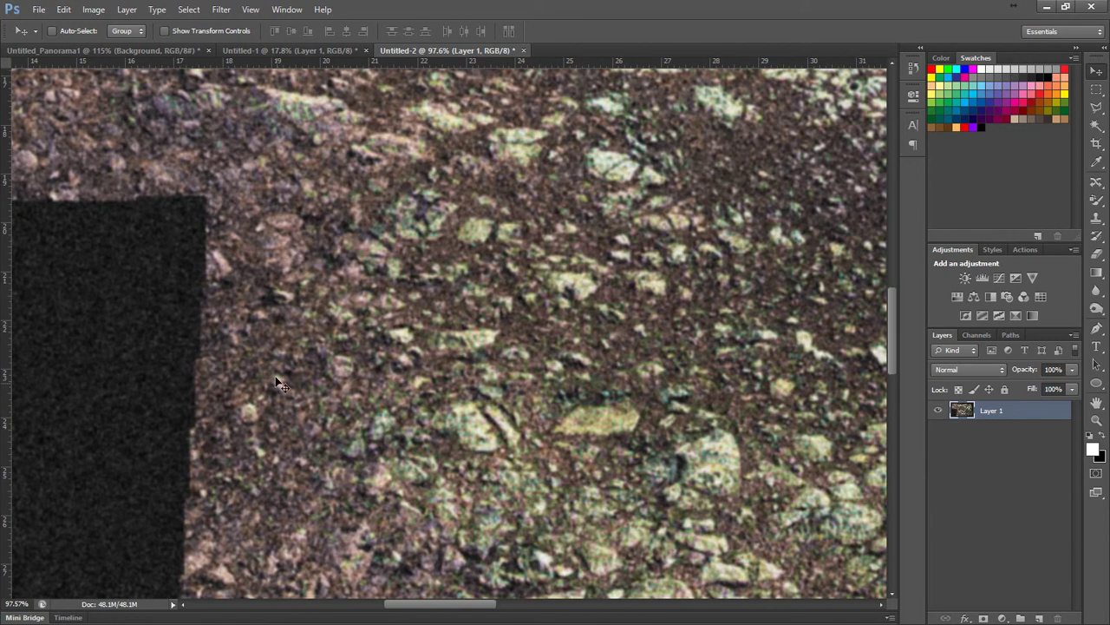
scroll(274, 360, "down", 3)
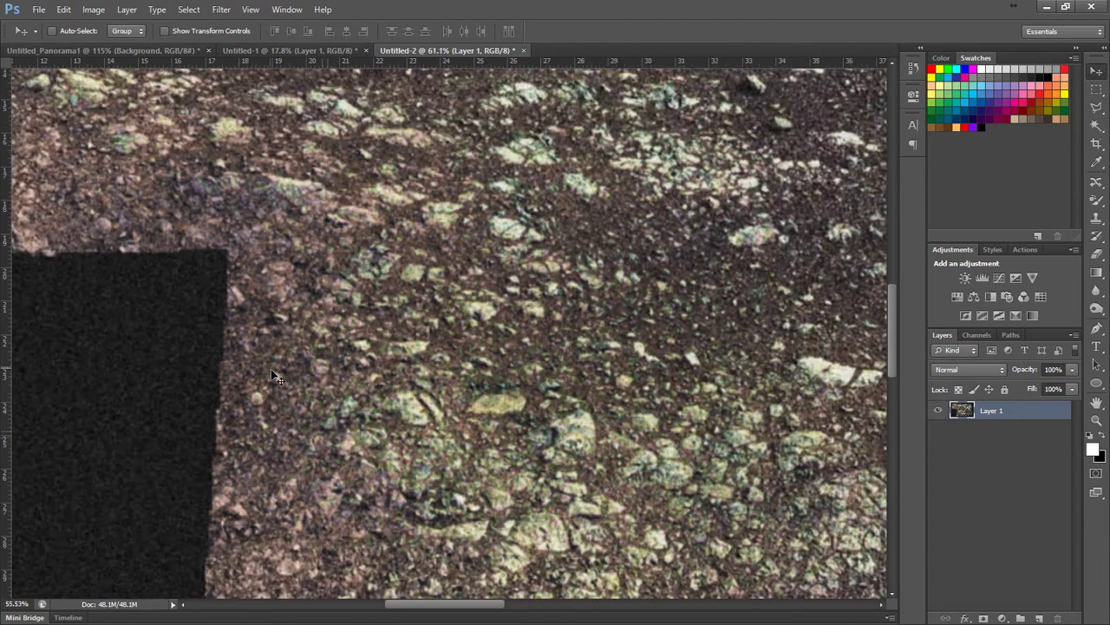
Step: Examine the rounded rocks and shadowed ledge beside the lower part of the black cut-out's right edge
scroll(397, 362, "down", 2)
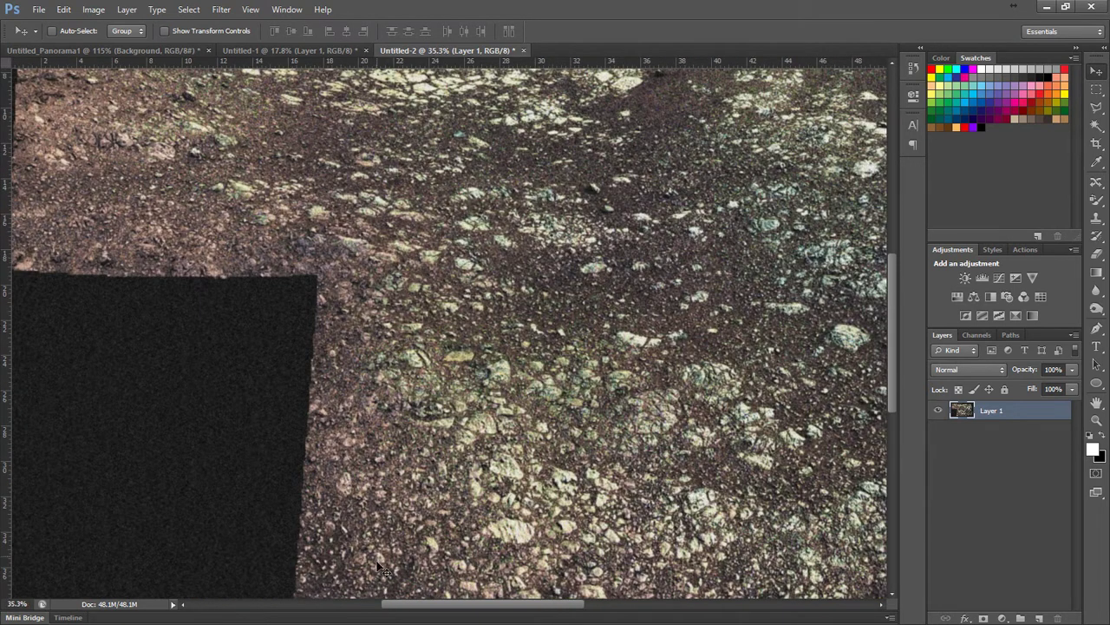
scroll(379, 533, "up", 3)
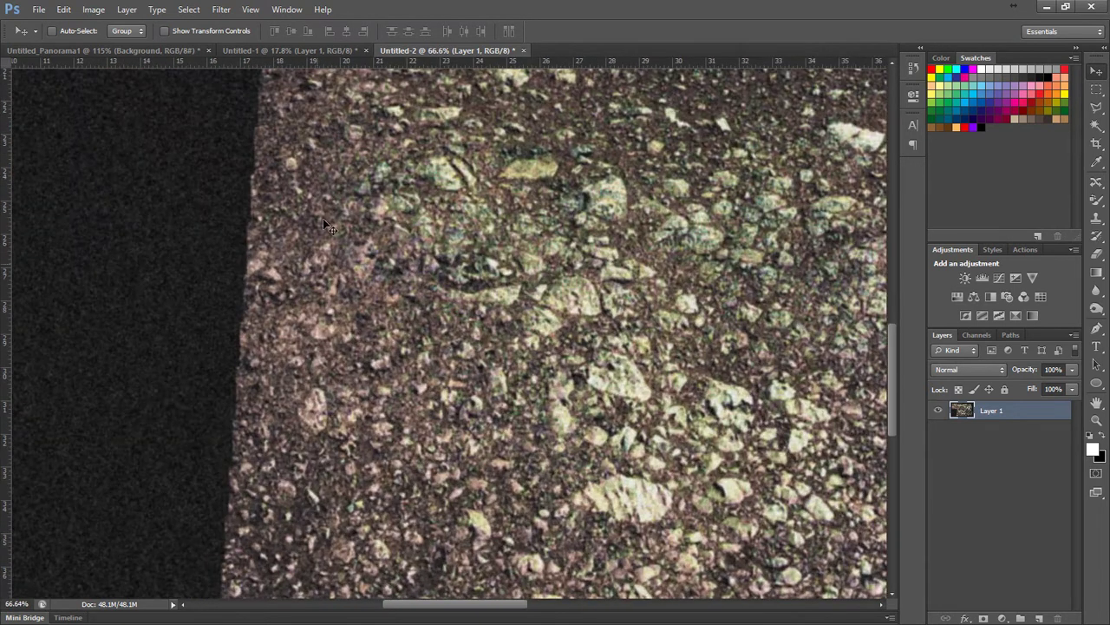
scroll(333, 361, "down", 1)
scroll(446, 205, "up", 2)
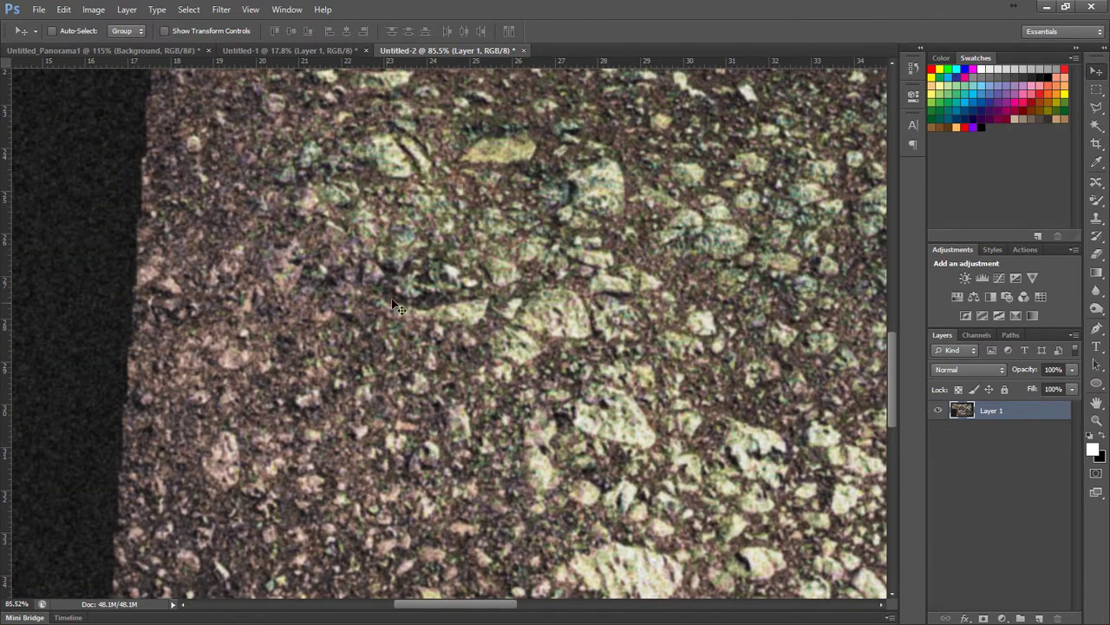
scroll(462, 213, "up", 2)
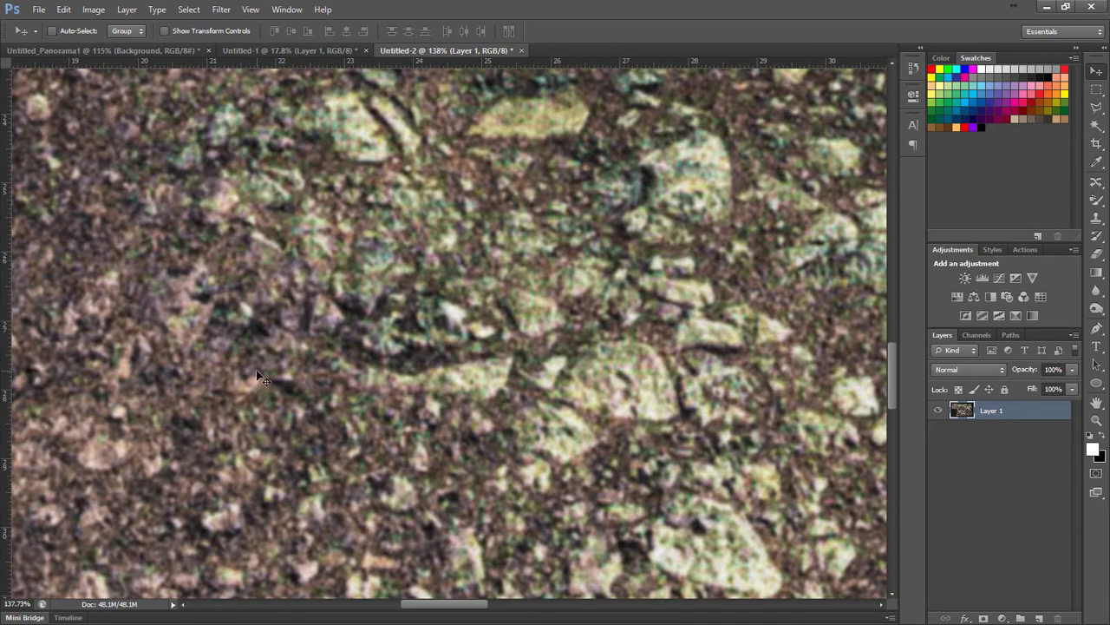
scroll(256, 382, "down", 4)
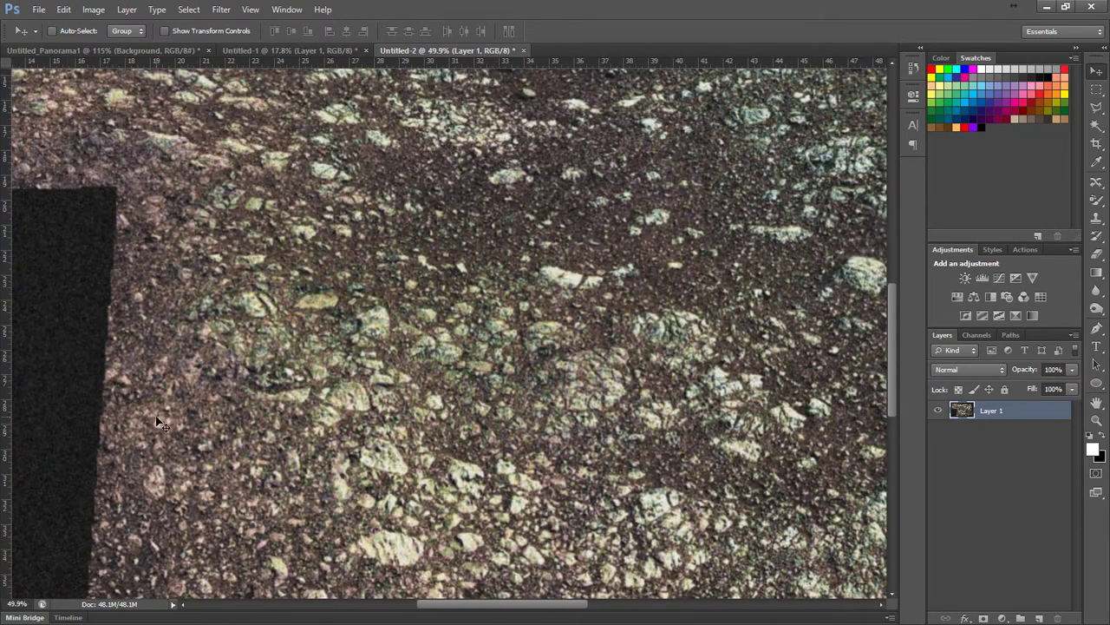
scroll(315, 258, "down", 1)
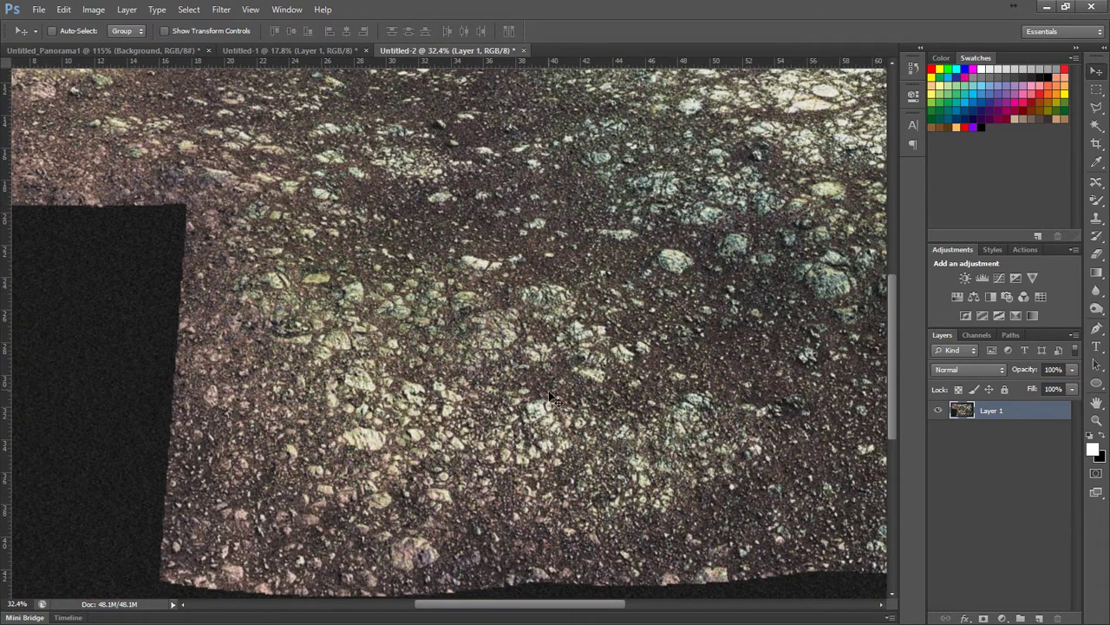
Step: Examine the blocky pale rocks and the arched rock mound in the lower middle of the panorama at high magnification
scroll(545, 373, "up", 4)
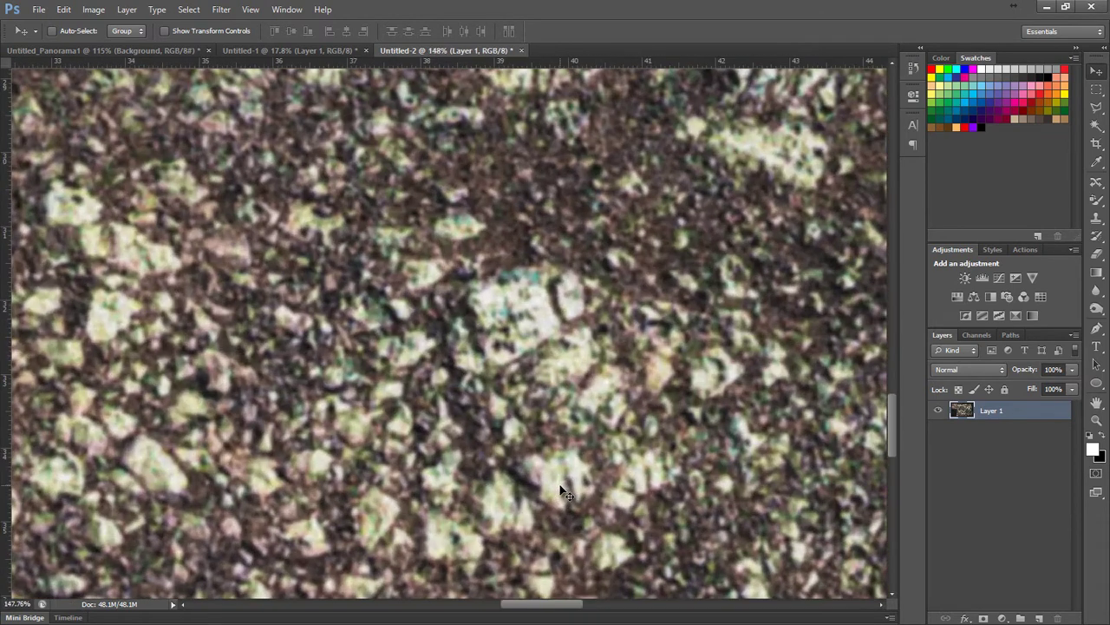
scroll(557, 472, "up", 1)
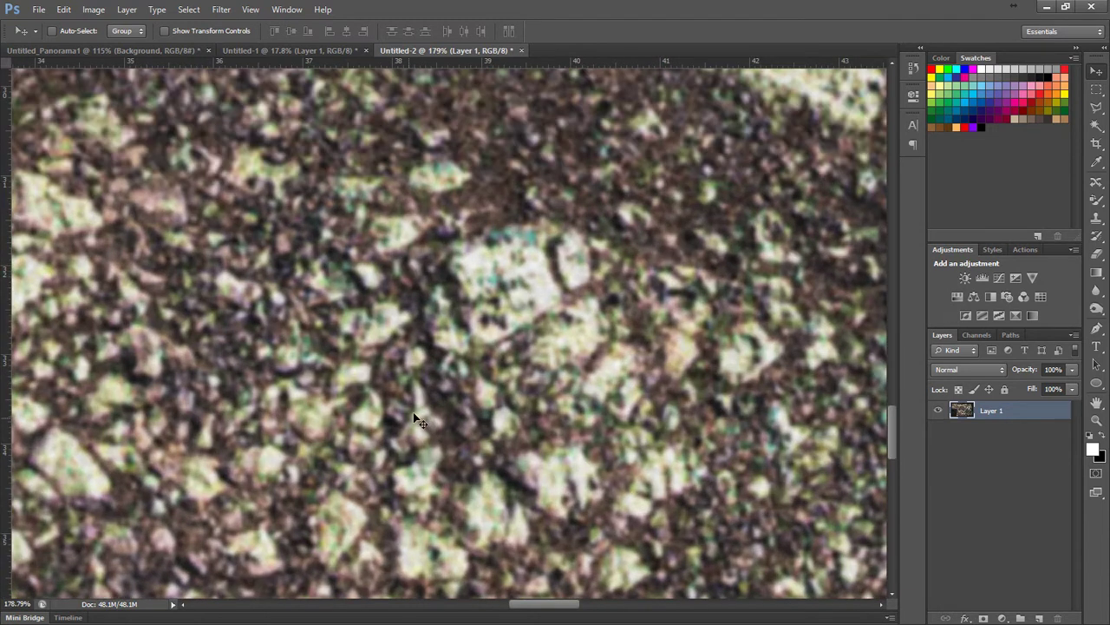
scroll(458, 347, "down", 5)
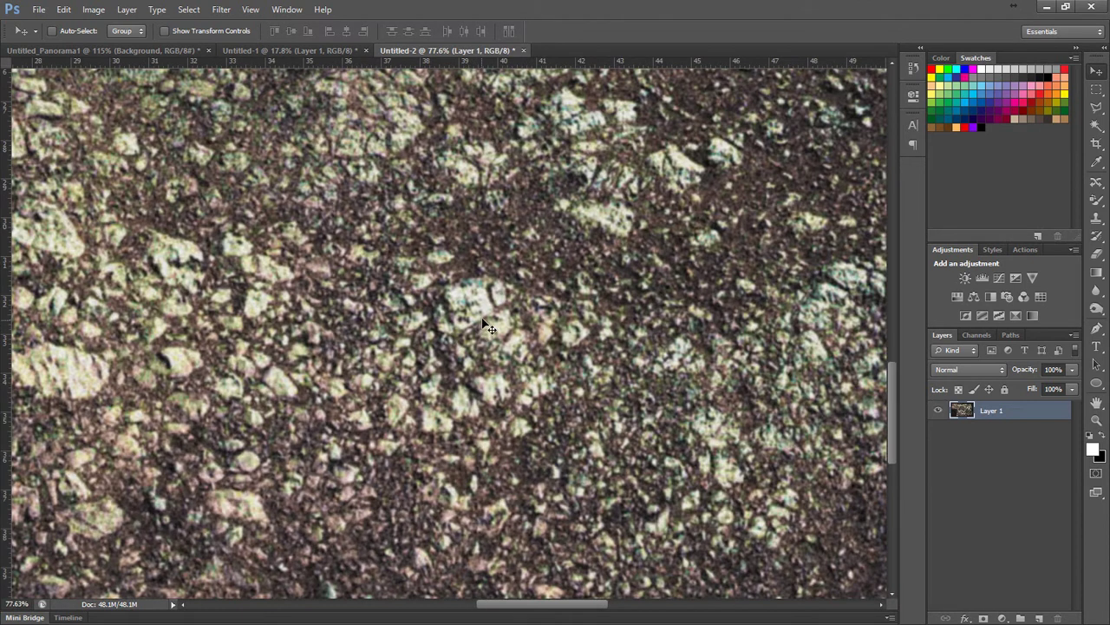
scroll(482, 317, "up", 2)
scroll(383, 392, "down", 3)
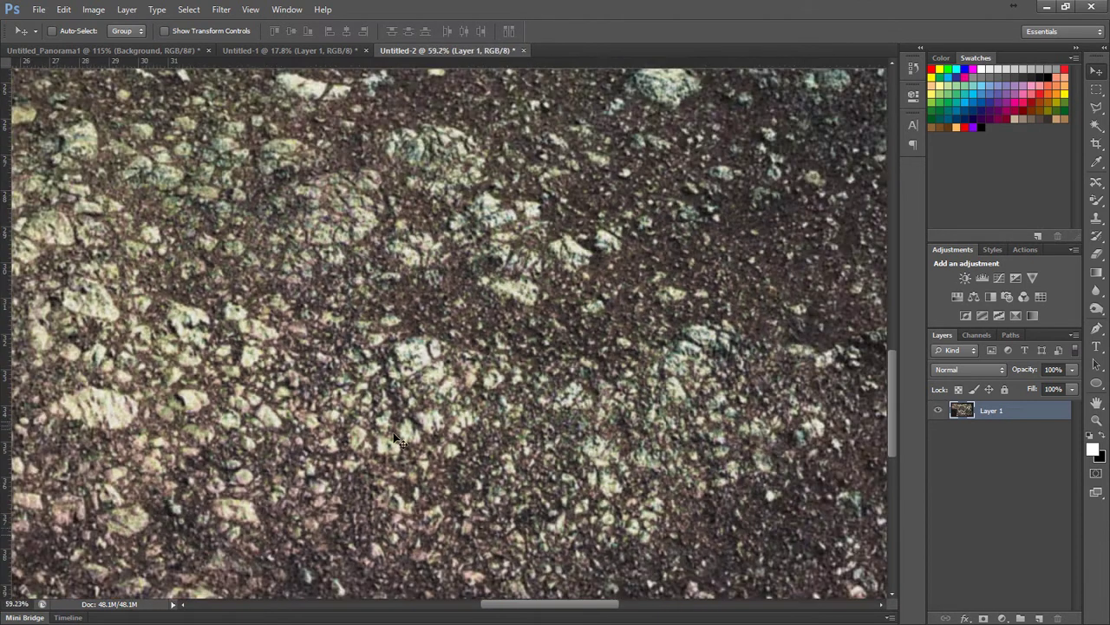
scroll(677, 417, "up", 4)
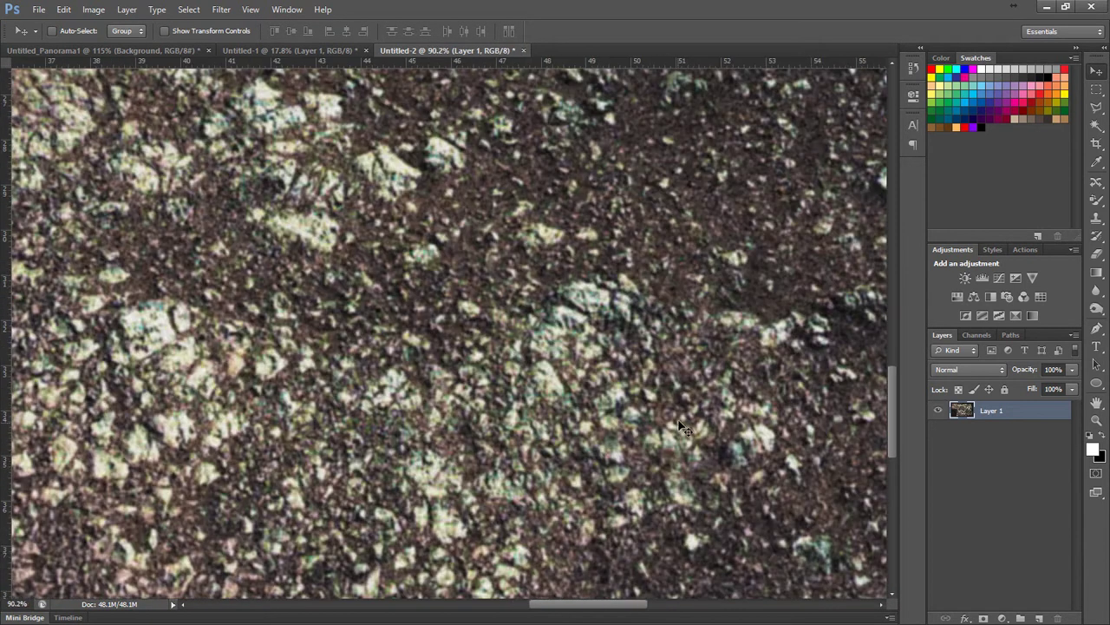
scroll(682, 383, "up", 1)
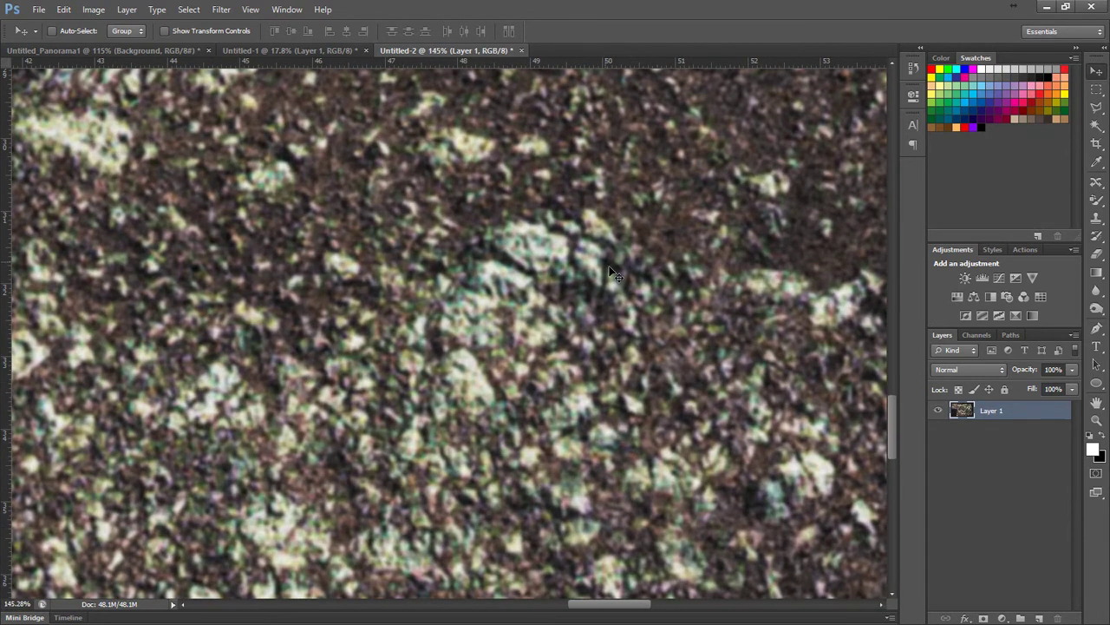
scroll(345, 430, "down", 1)
Step: Examine the bluish boulder cluster near the panorama's right edge and its surroundings, from close range to a wider view
scroll(346, 428, "down", 5)
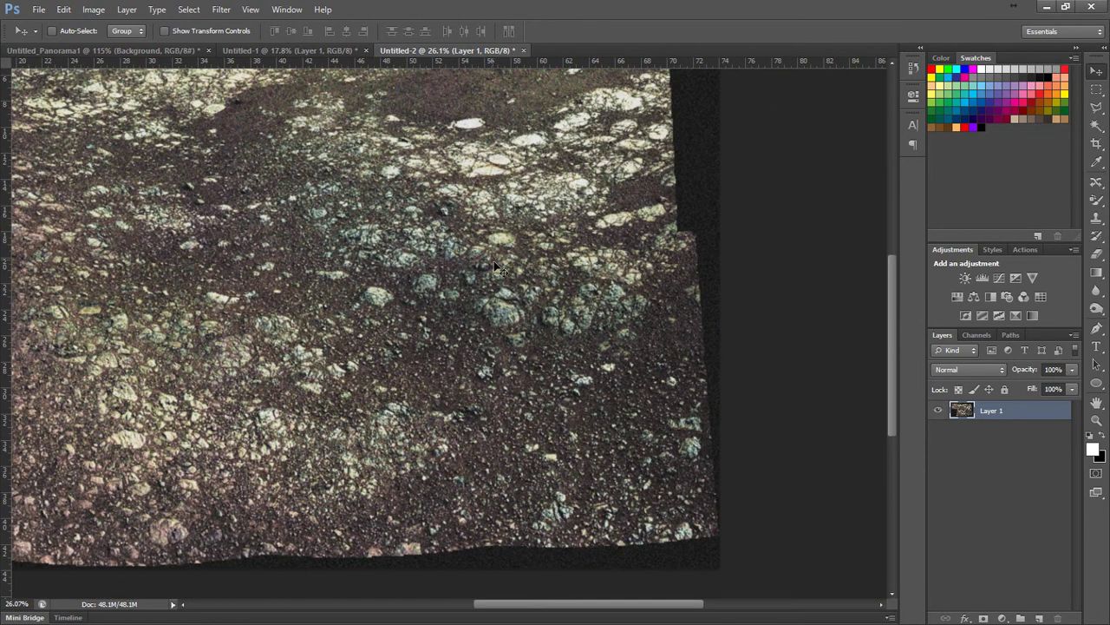
scroll(498, 321, "up", 3)
scroll(537, 352, "down", 5)
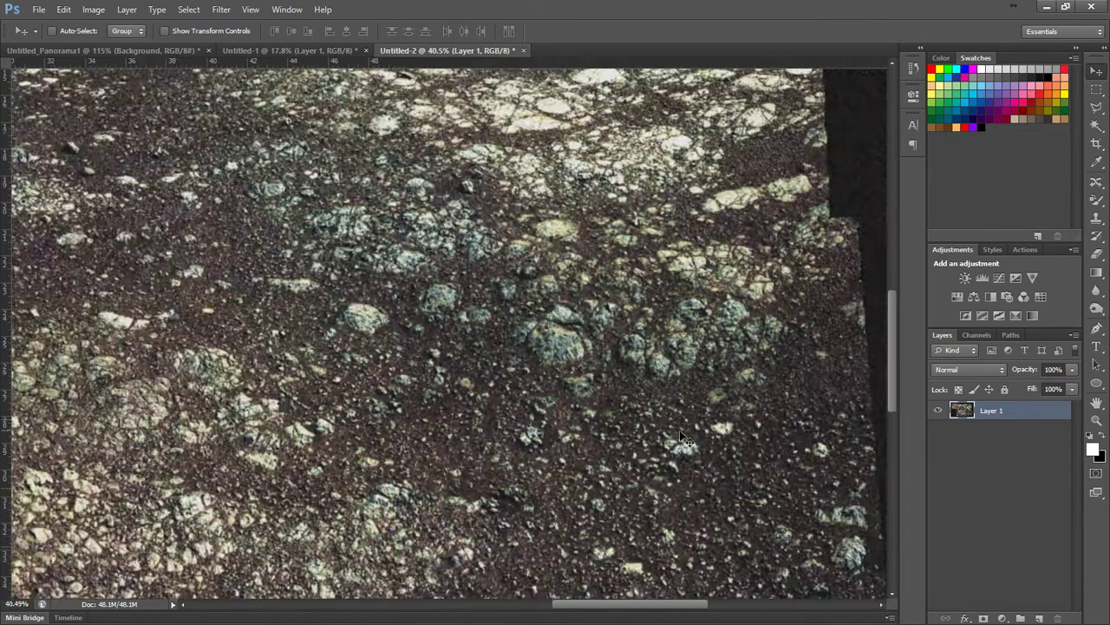
scroll(366, 199, "up", 2)
scroll(418, 231, "down", 1)
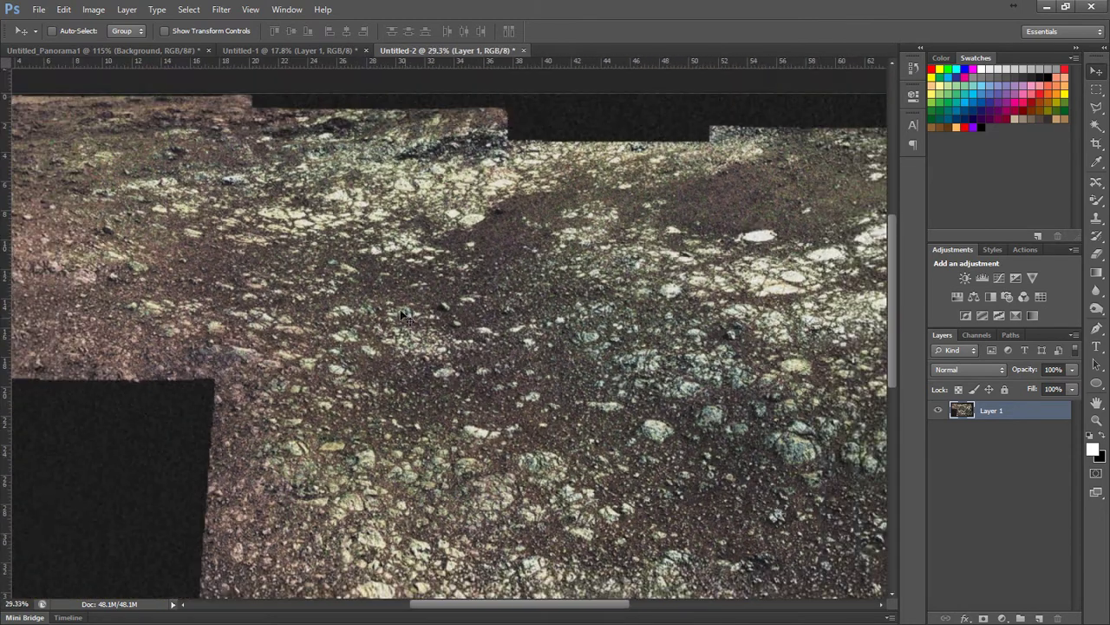
Step: Examine the panorama's upper-left terrain, closing in on the small dark rock above the band of pale rocks
scroll(361, 280, "up", 3)
scroll(440, 480, "down", 2)
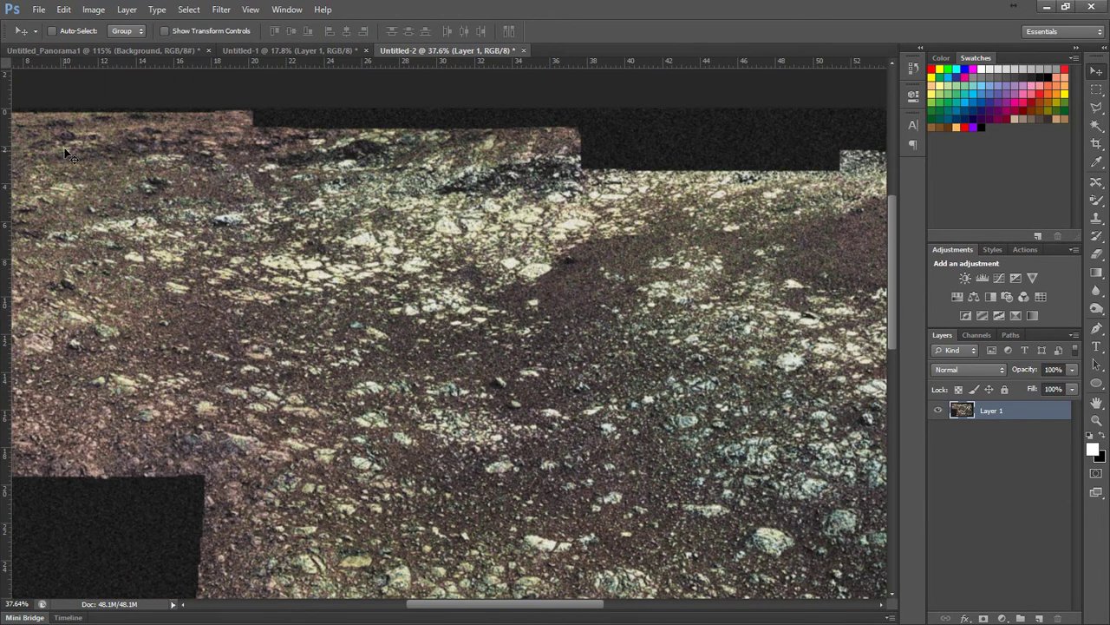
scroll(102, 135, "up", 2)
scroll(598, 299, "down", 2)
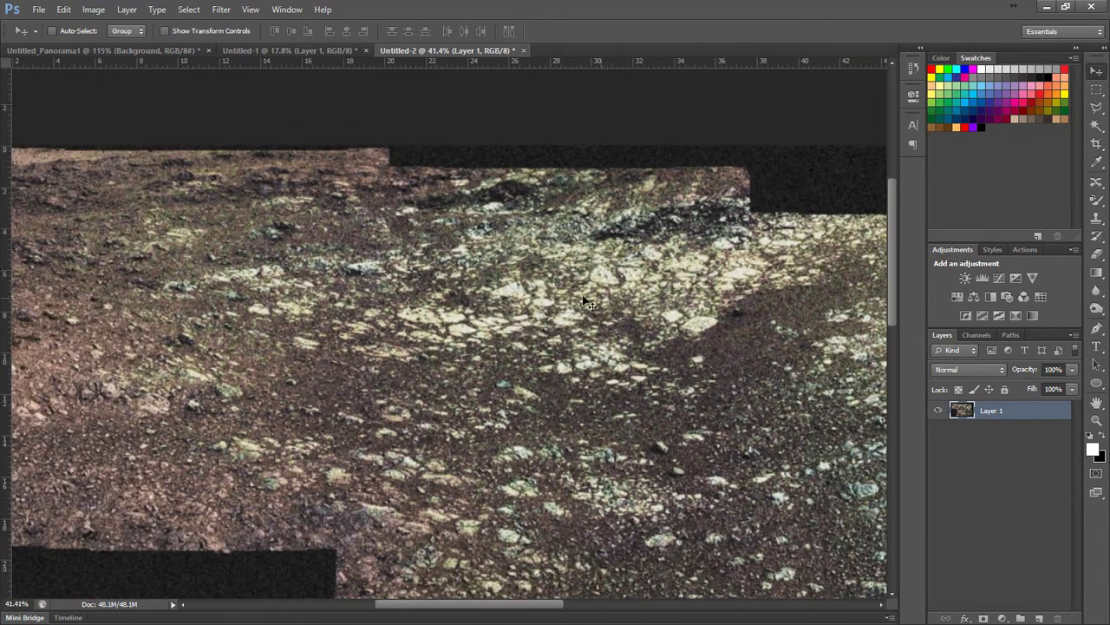
scroll(185, 204, "up", 2)
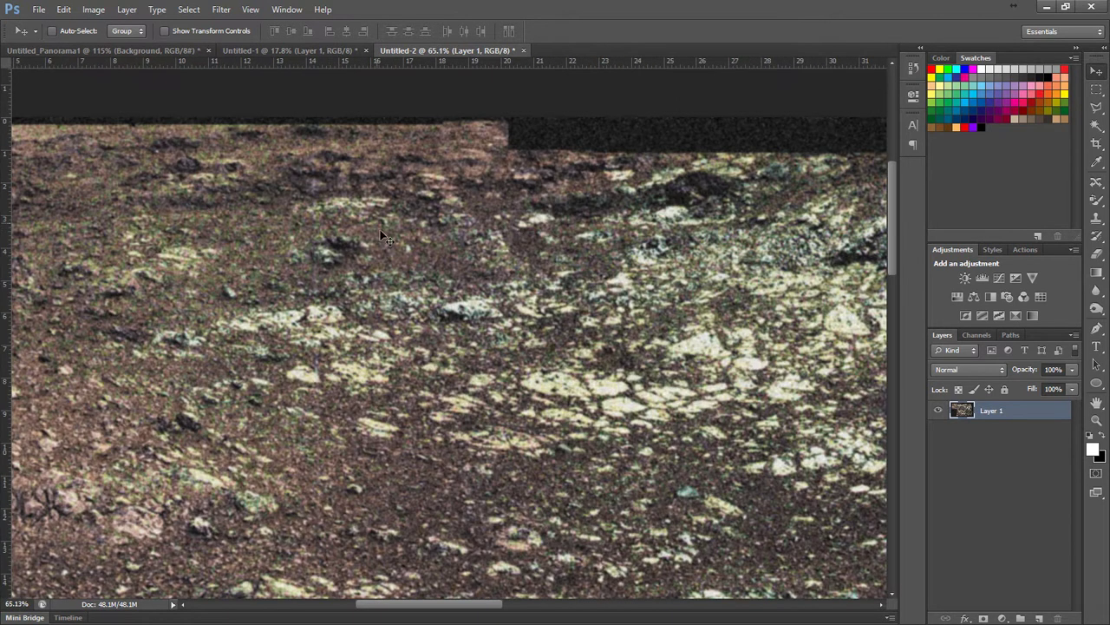
scroll(363, 225, "down", 1)
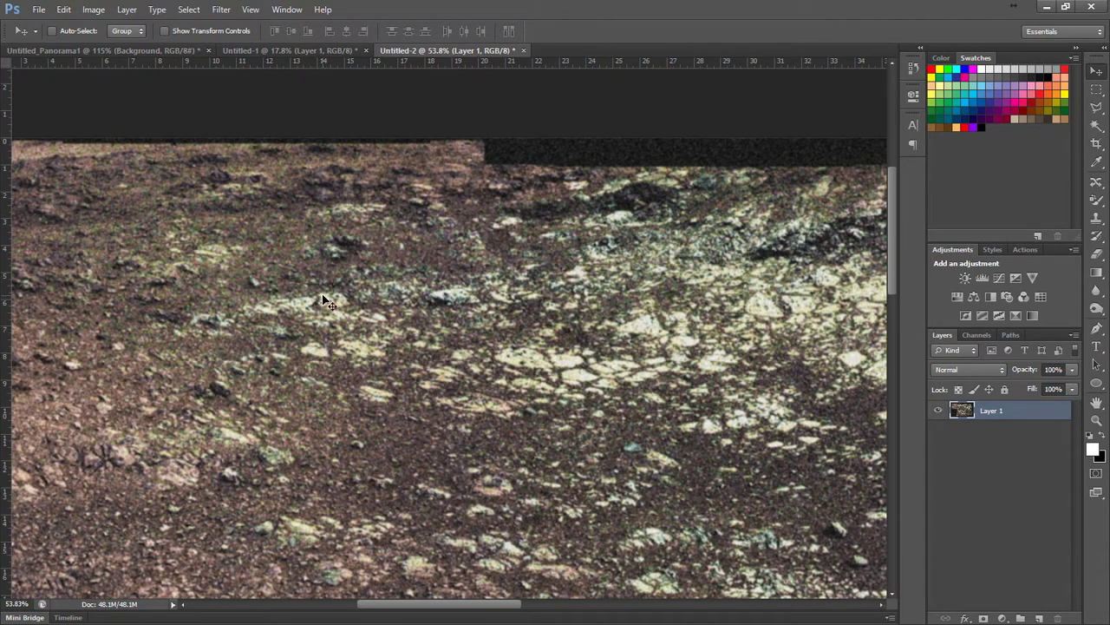
scroll(332, 268, "up", 2)
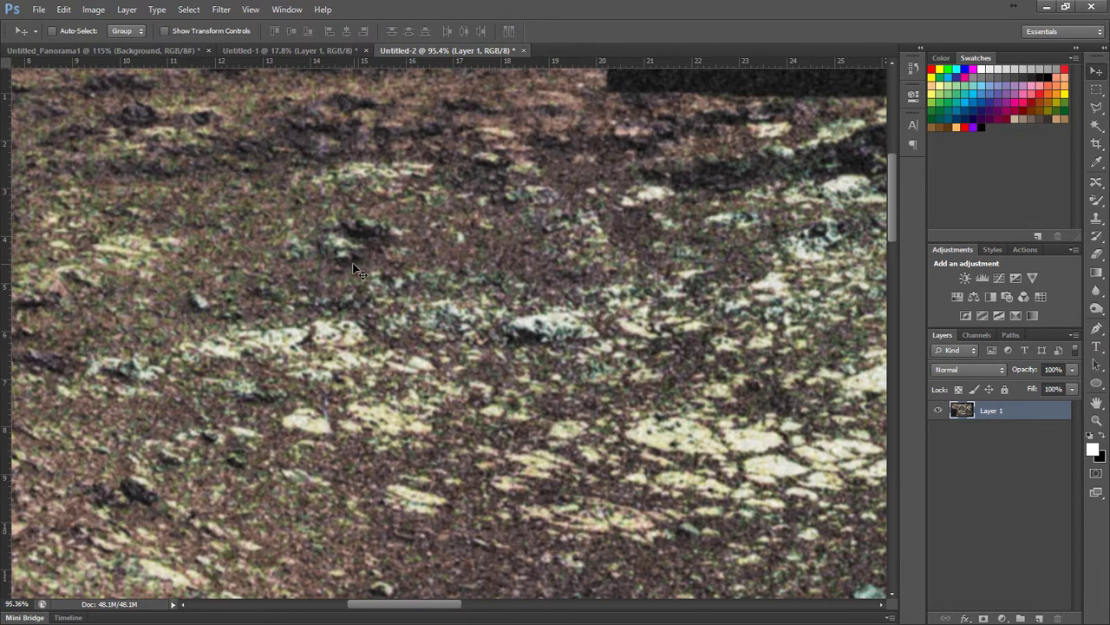
scroll(330, 246, "up", 5)
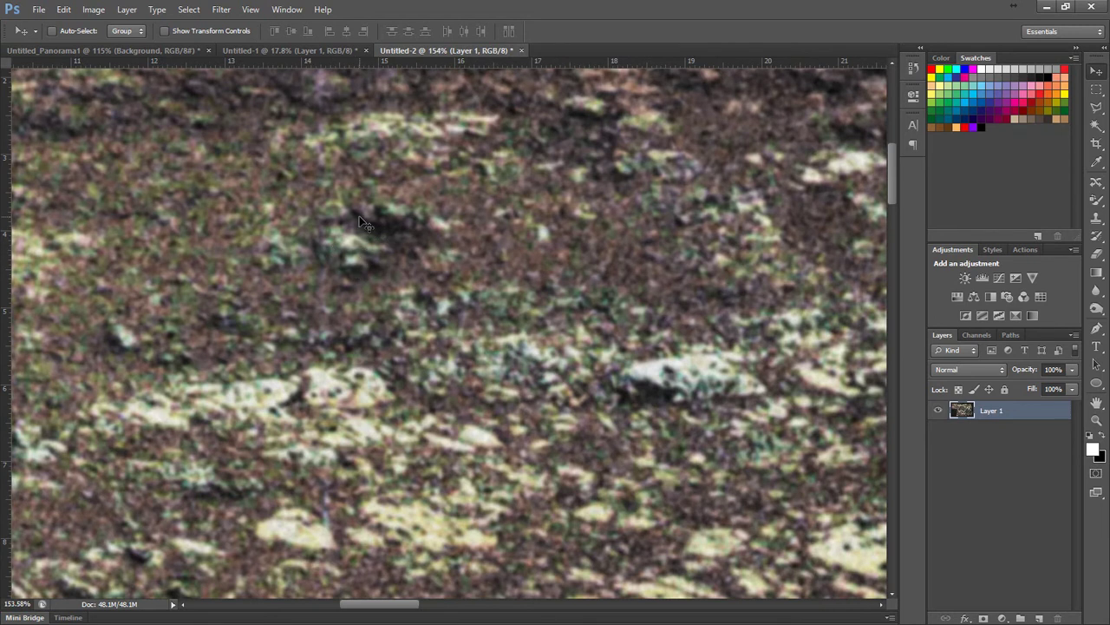
scroll(352, 308, "down", 10)
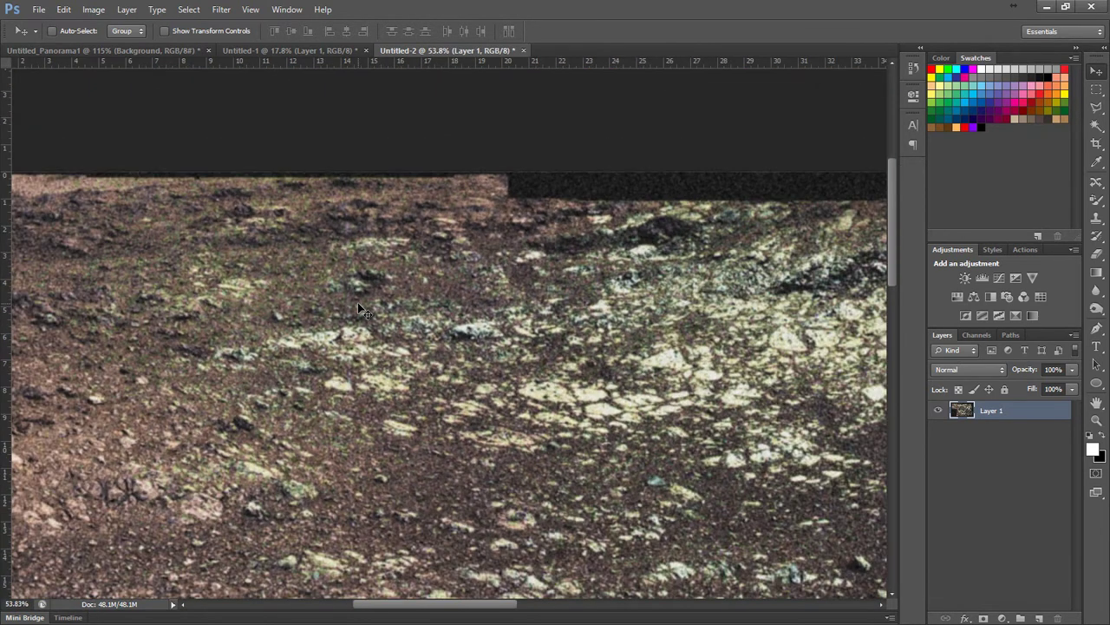
Step: Examine the small dark rock again and the ground between it and the bright white rock at high magnification
scroll(371, 282, "up", 3)
scroll(370, 282, "up", 2)
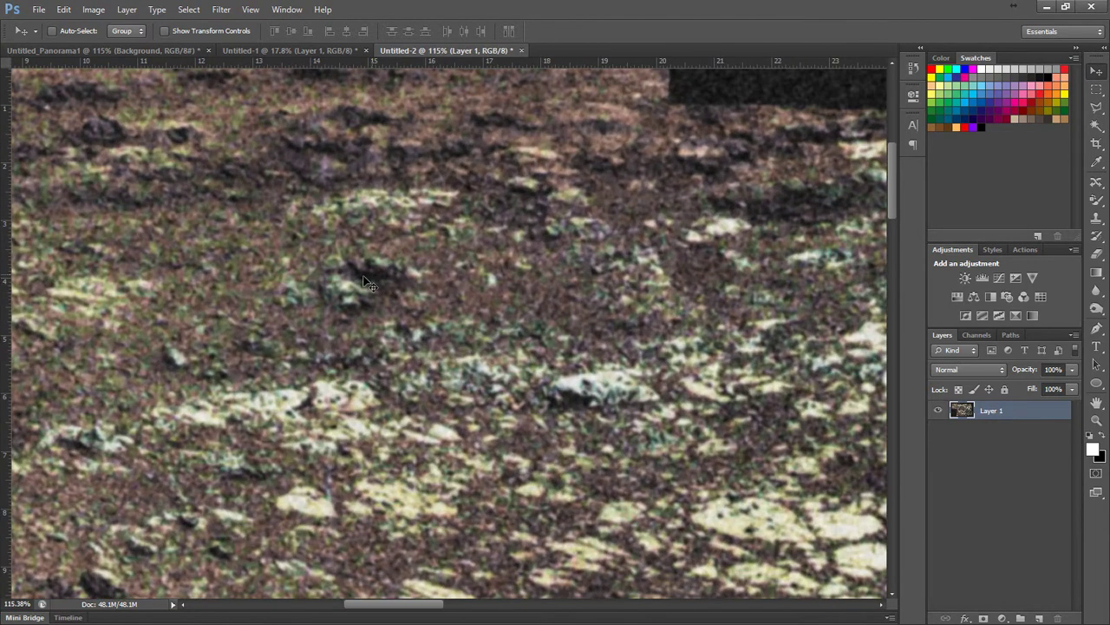
scroll(372, 279, "down", 2)
scroll(368, 282, "up", 4)
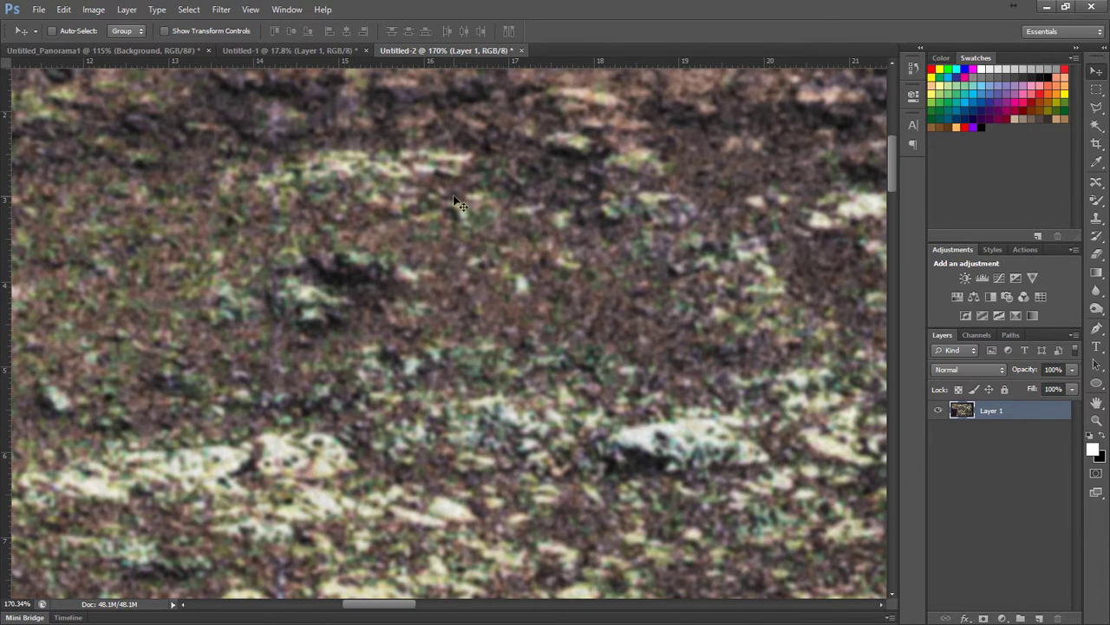
scroll(269, 322, "down", 1)
scroll(343, 327, "up", 1)
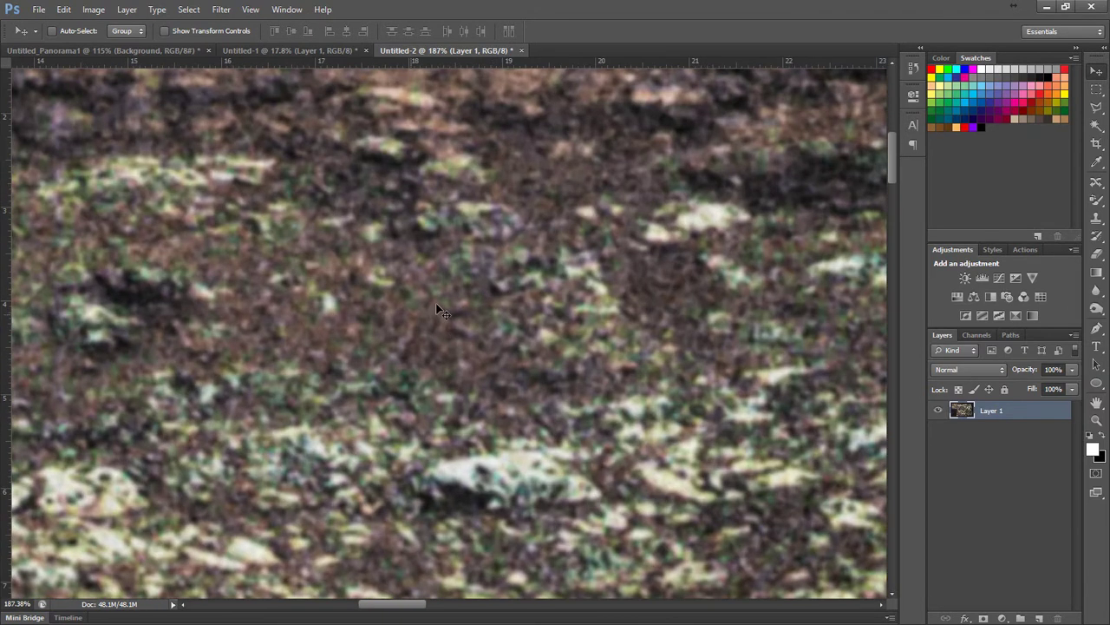
scroll(295, 395, "up", 1)
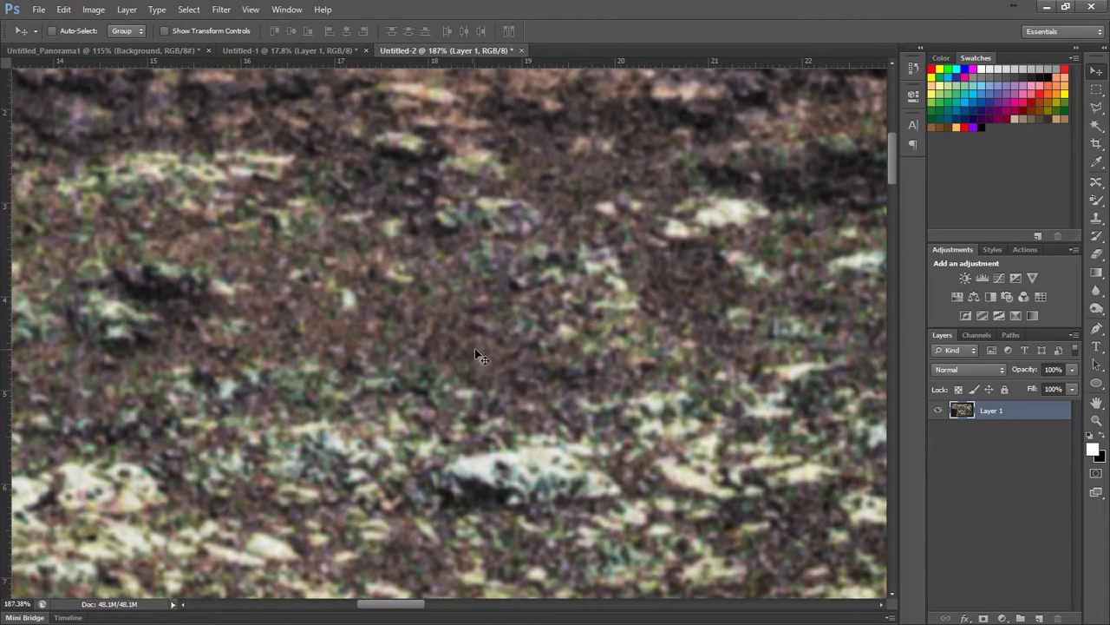
Step: Examine the reddish, dark-streaked ground below the first step in the panorama's upper edge at close range
scroll(422, 302, "up", 3)
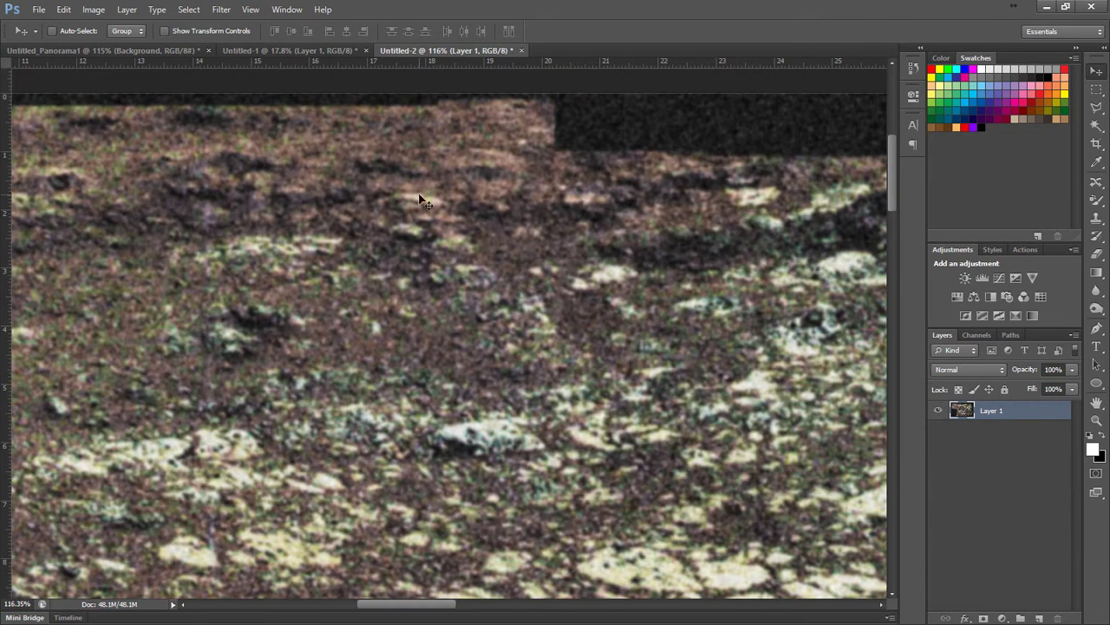
scroll(420, 320, "left", 1)
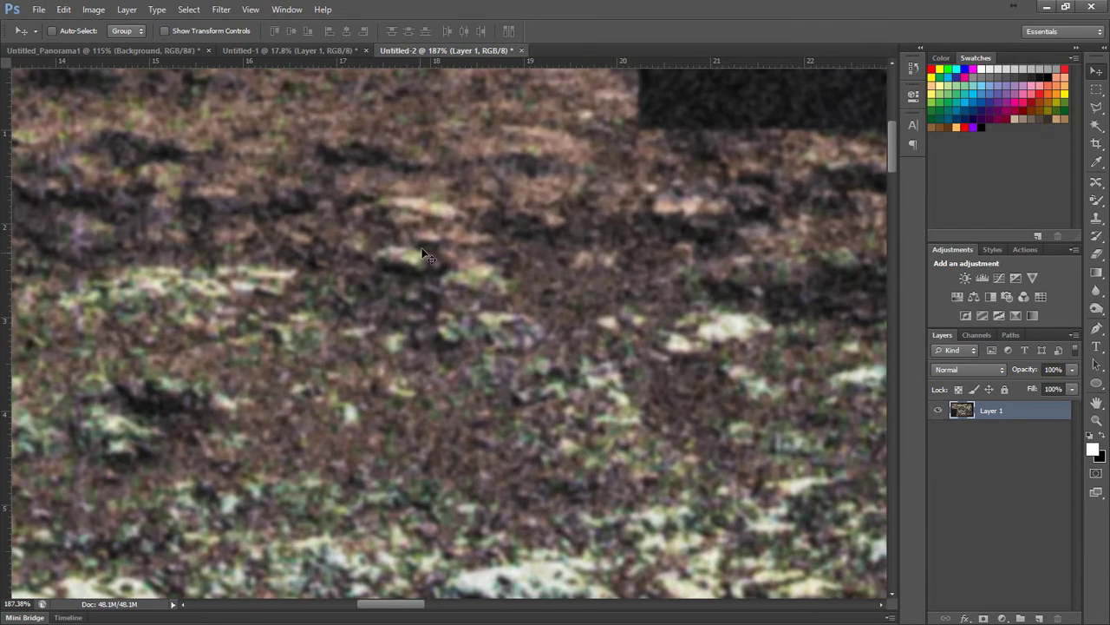
scroll(425, 260, "up", 2)
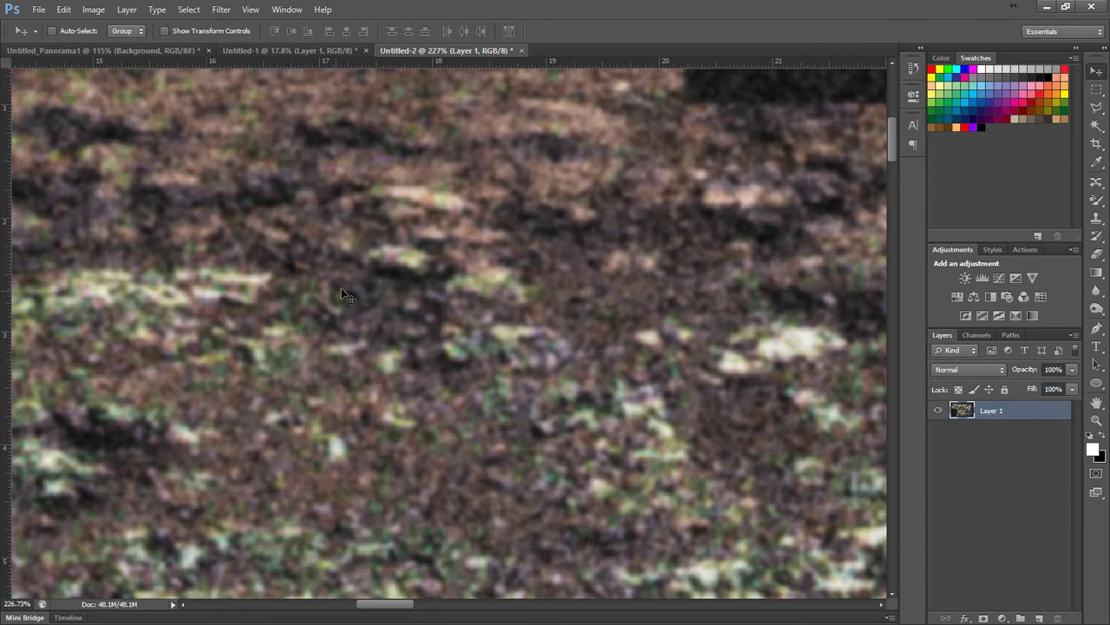
scroll(358, 266, "down", 4)
scroll(500, 365, "up", 2)
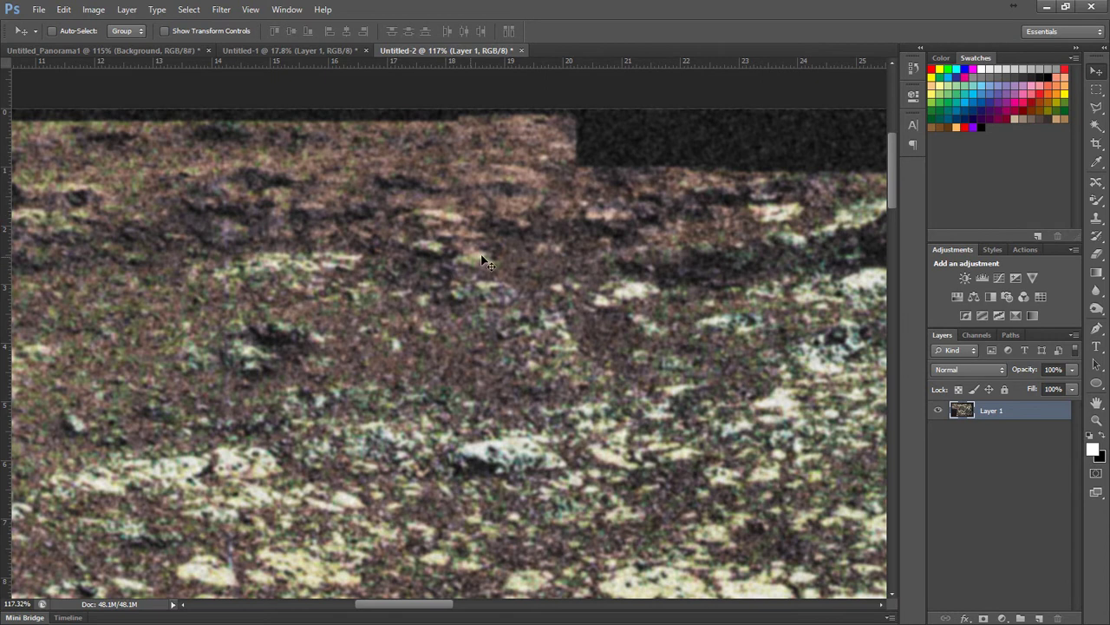
scroll(450, 272, "up", 3)
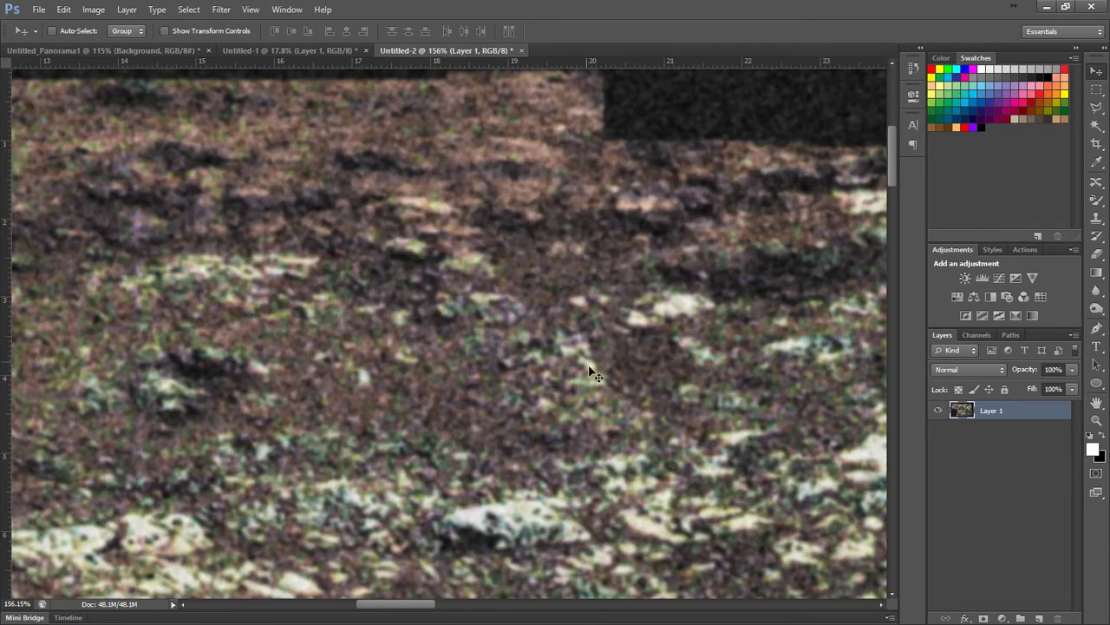
scroll(231, 327, "down", 3)
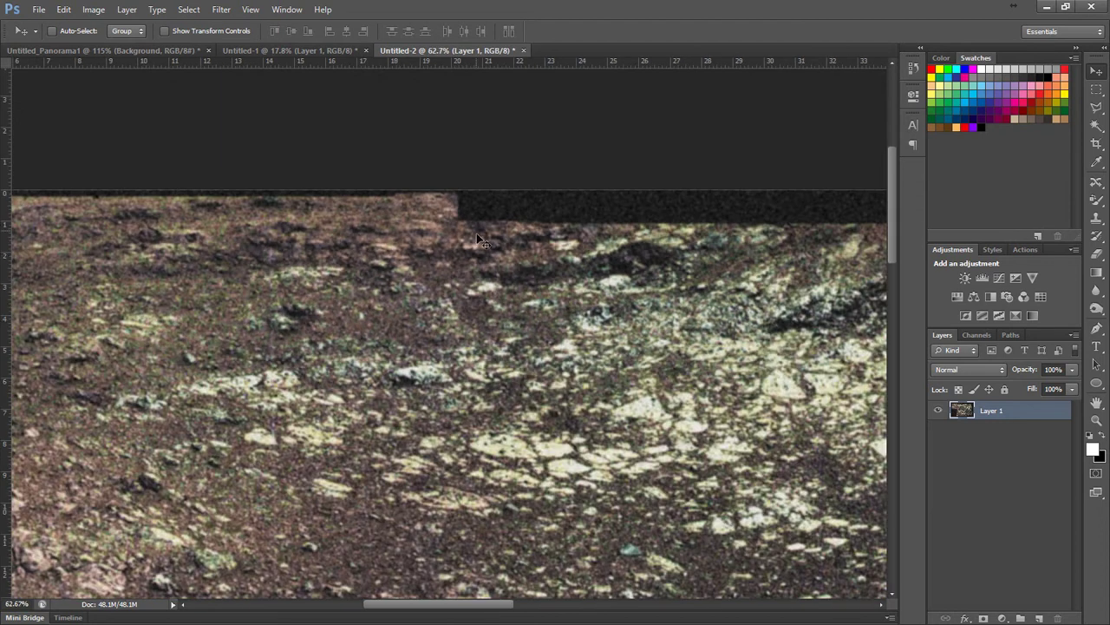
Step: Examine the field of pale, flat slabs below the panorama's upper edge, from medium magnification to a wider view
scroll(572, 328, "up", 1)
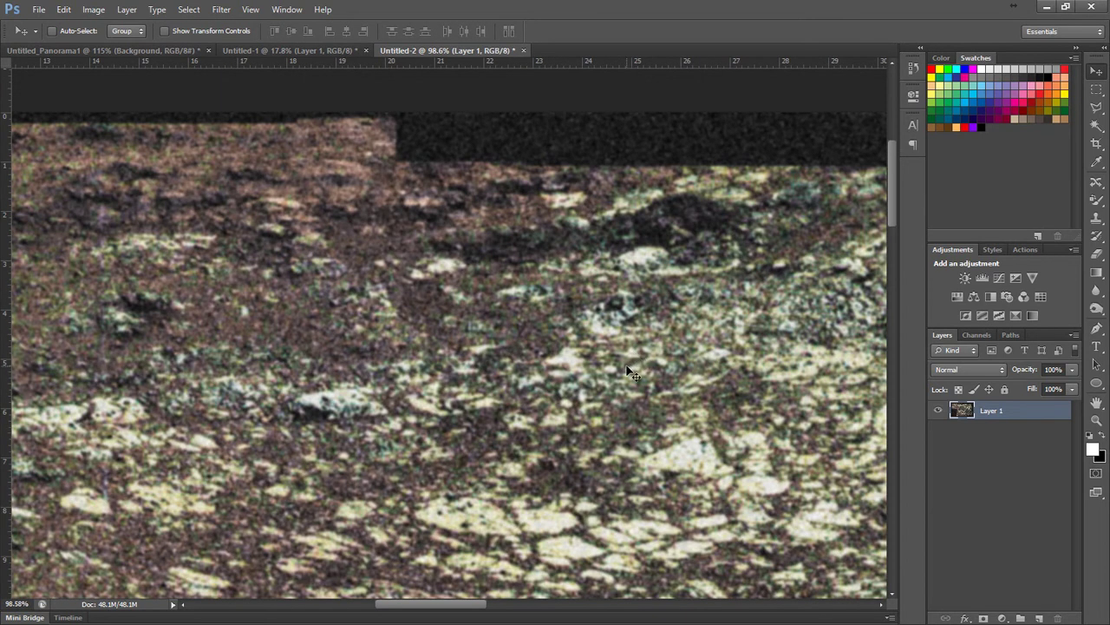
scroll(442, 332, "down", 3)
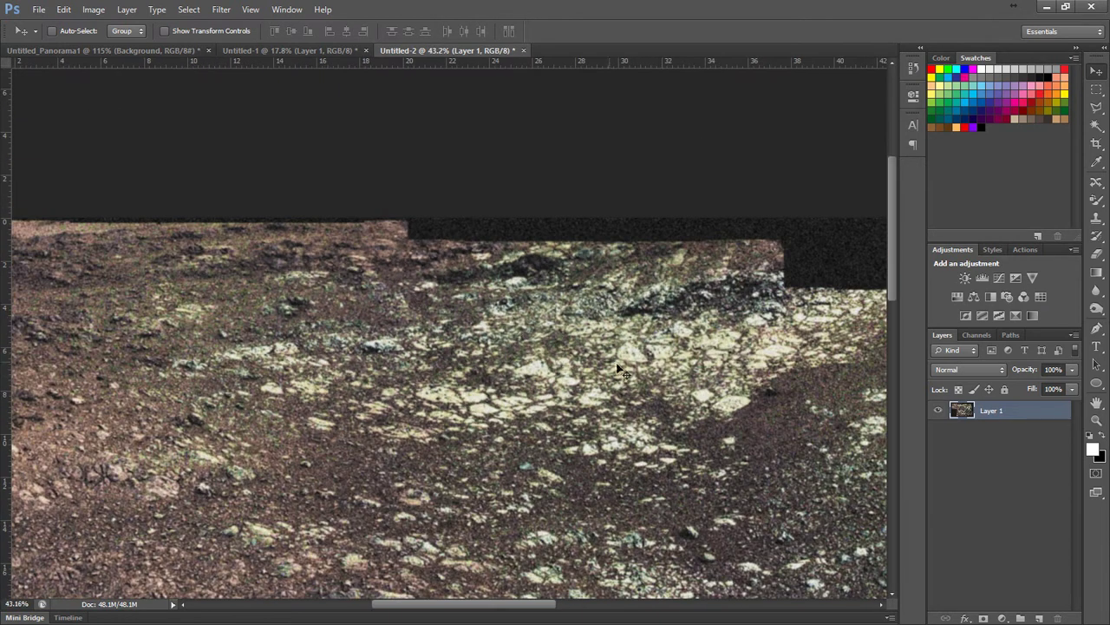
scroll(646, 340, "up", 2)
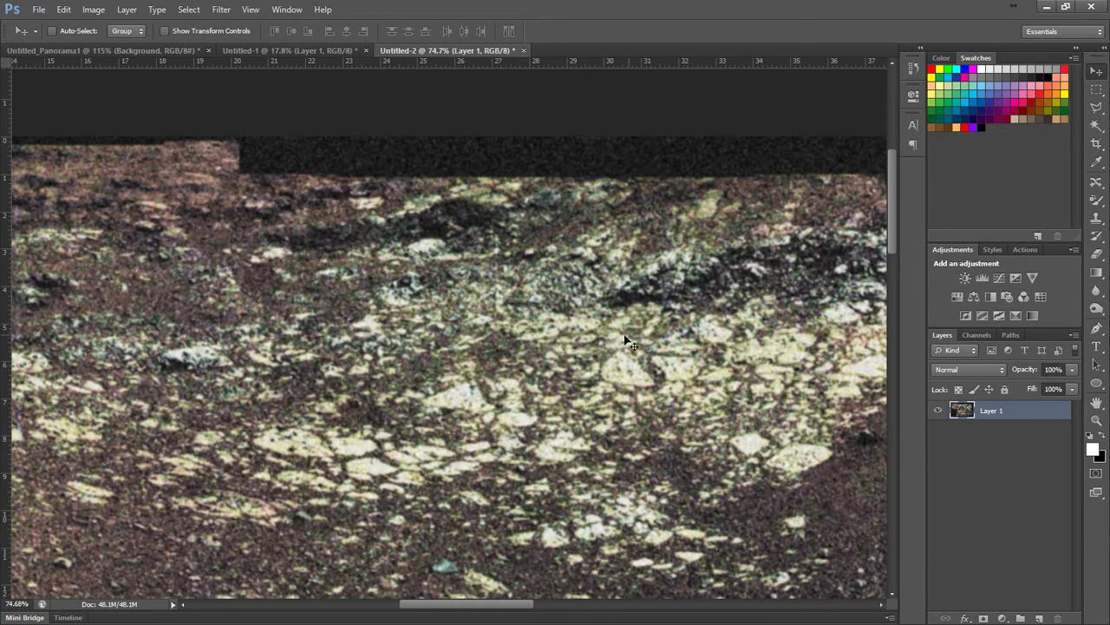
scroll(523, 366, "down", 1)
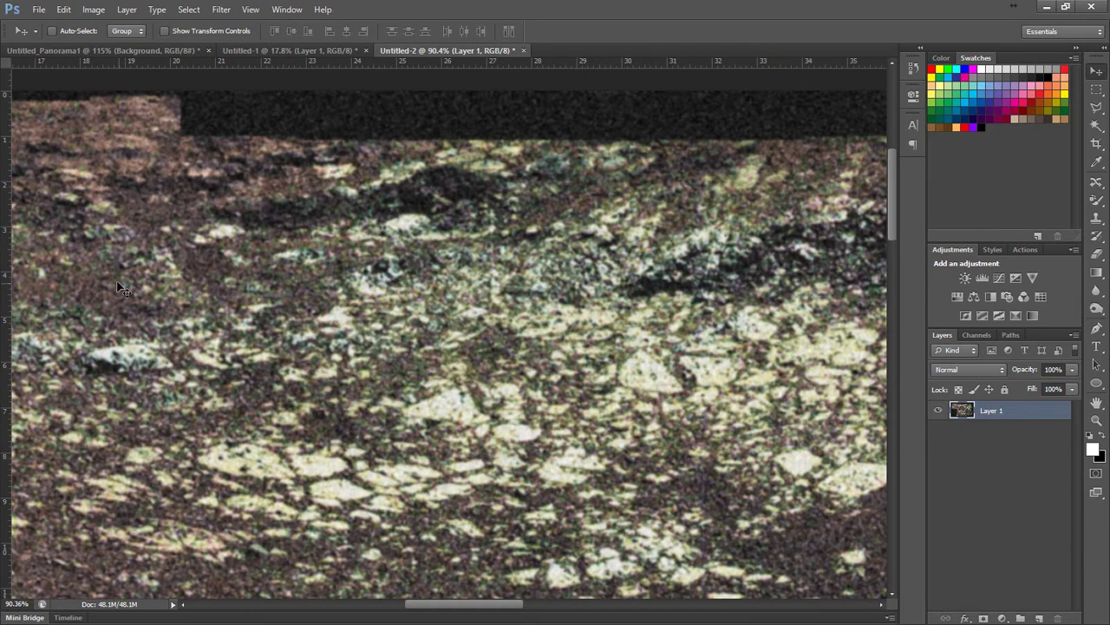
scroll(670, 323, "down", 1)
scroll(670, 323, "down", 1)
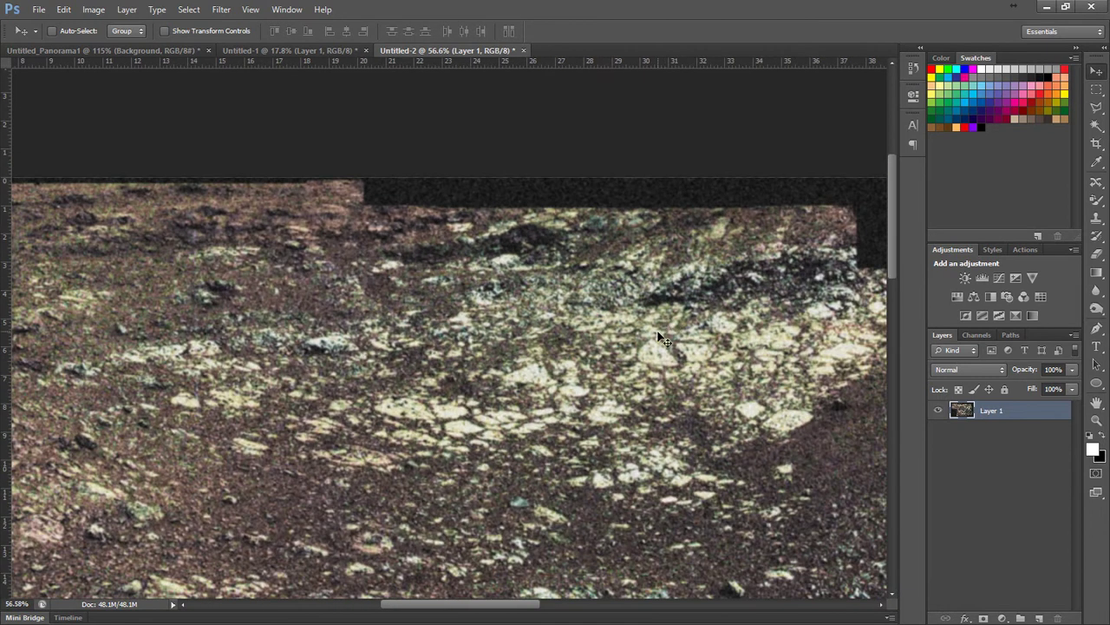
scroll(423, 290, "down", 3)
scroll(503, 328, "up", 3)
scroll(846, 505, "down", 1)
scroll(843, 501, "down", 2)
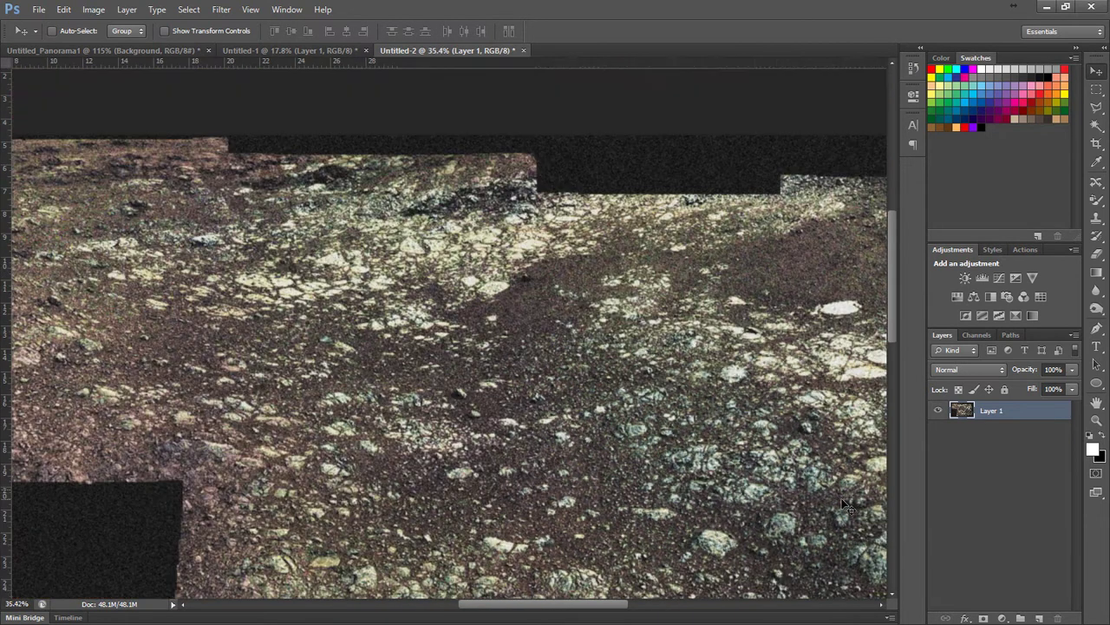
Step: Examine the dark shadowed ridge beside the second step in the panorama's upper edge and the pale slabs below it
scroll(395, 222, "up", 3)
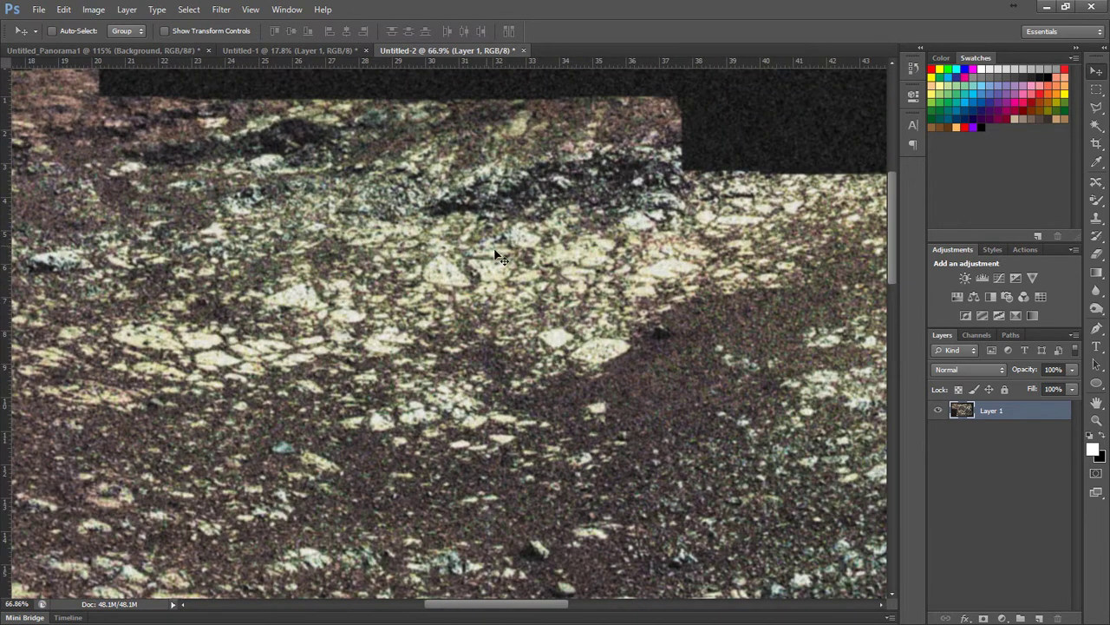
scroll(717, 434, "down", 2)
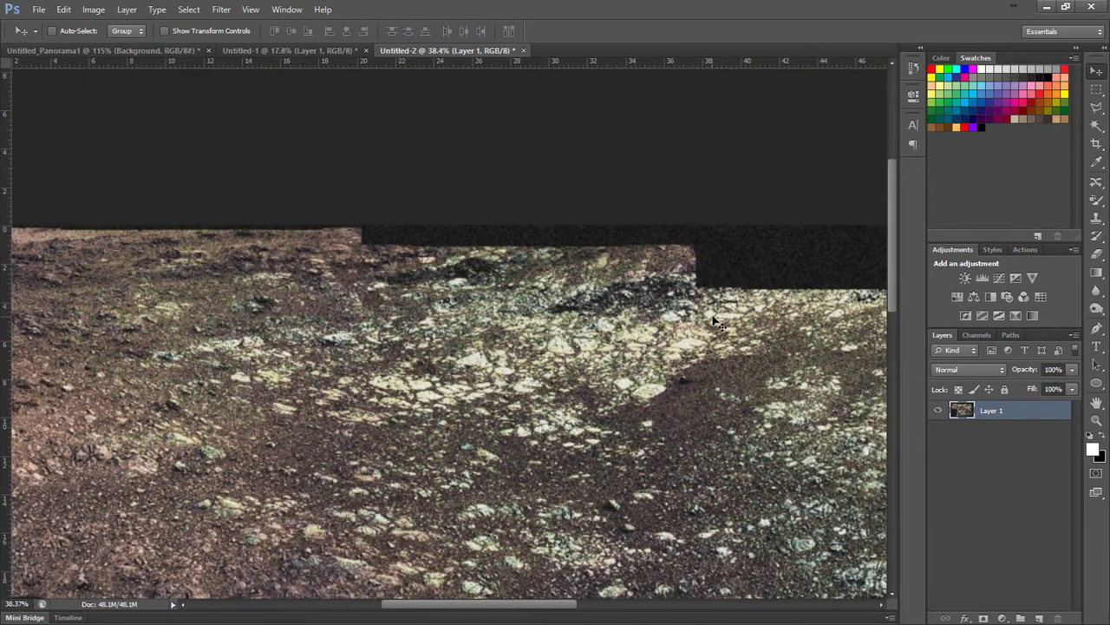
scroll(712, 316, "up", 2)
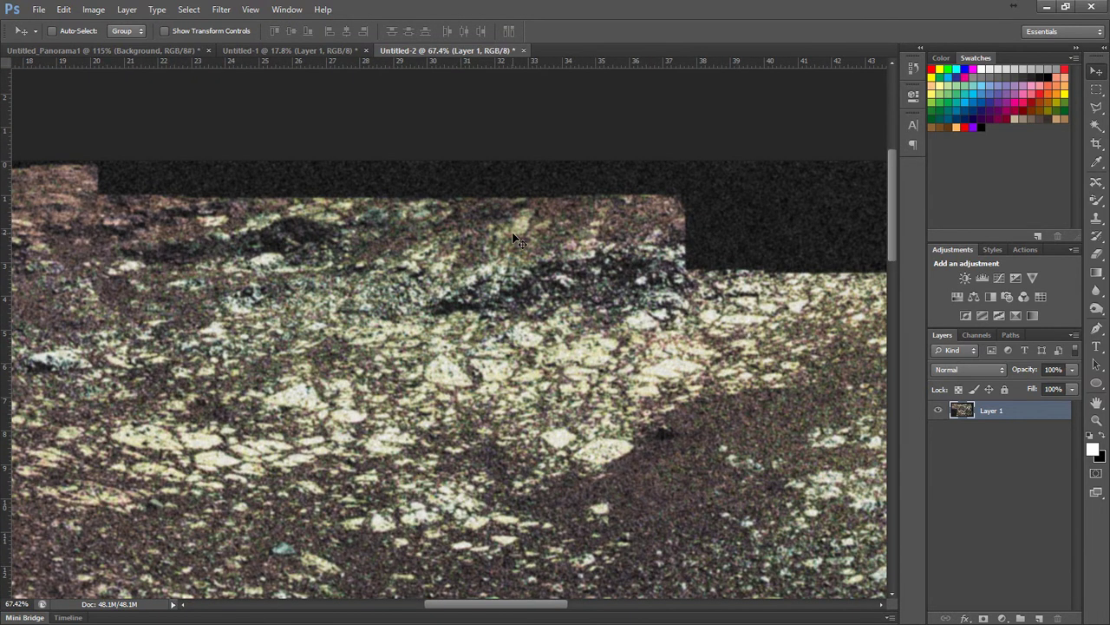
scroll(495, 265, "up", 1)
scroll(491, 262, "up", 5)
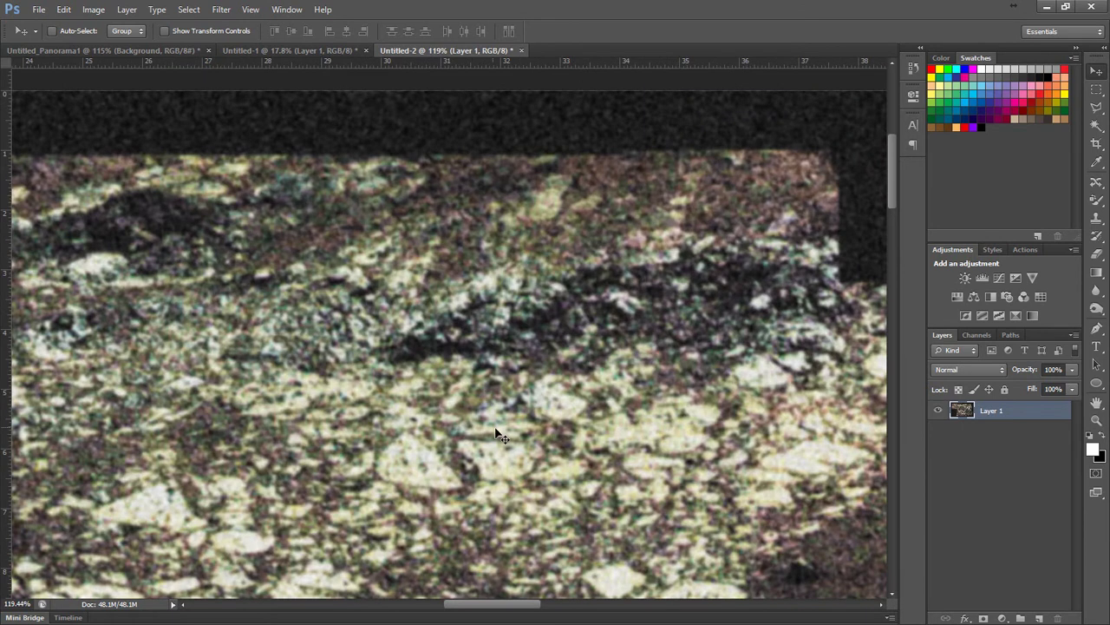
scroll(407, 425, "down", 5)
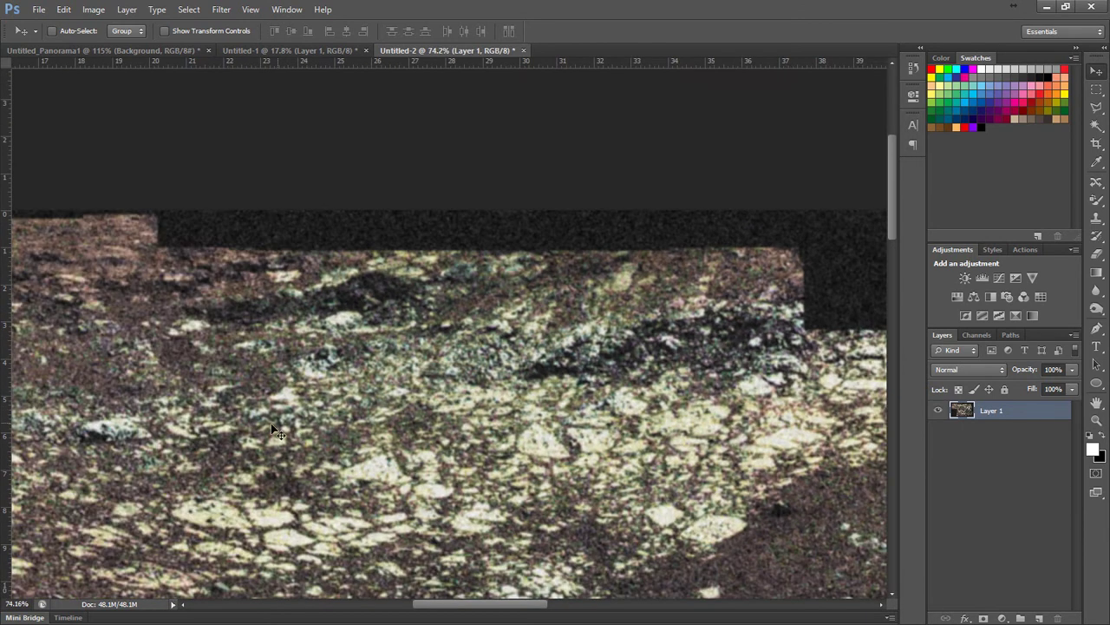
Step: Examine the dark mound and bluish rocks just below the black strip along the panorama's upper edge
scroll(276, 432, "up", 5)
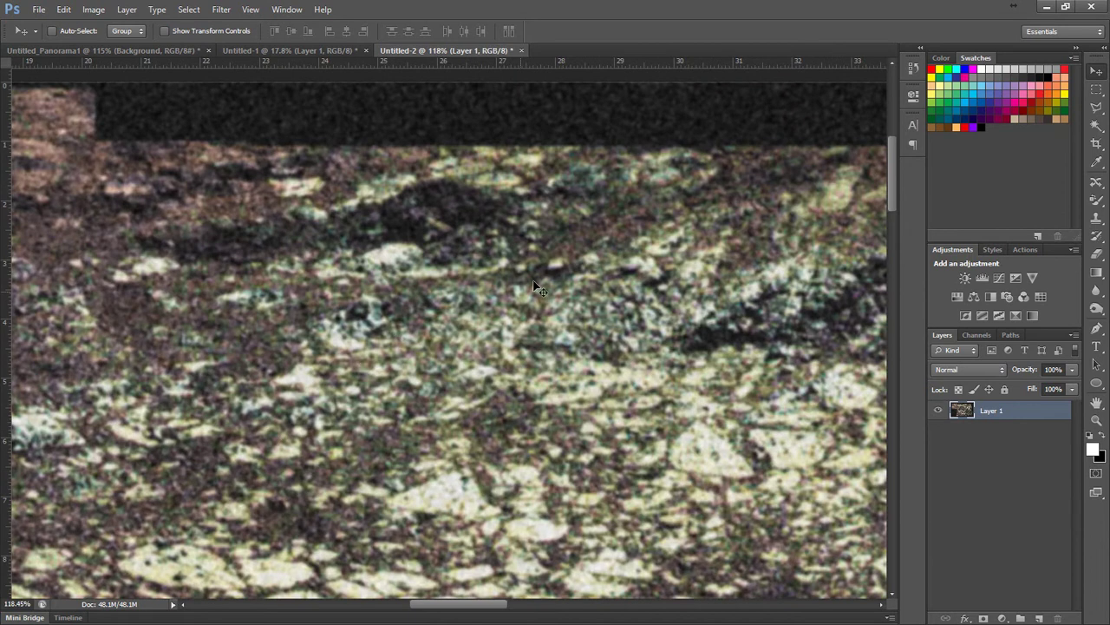
scroll(595, 263, "down", 3)
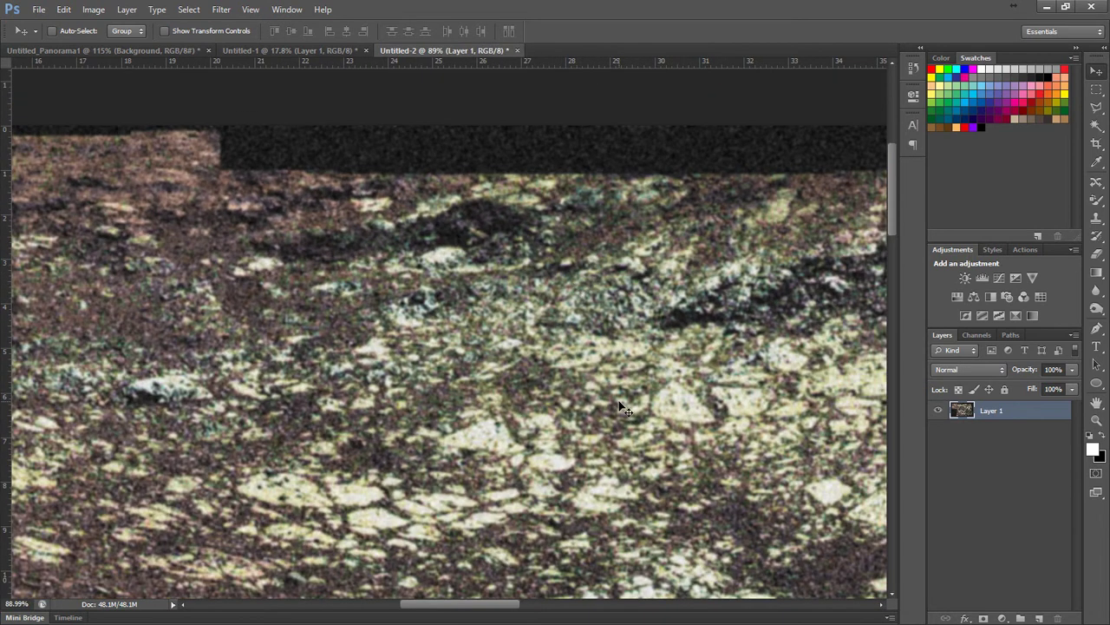
scroll(622, 410, "up", 2)
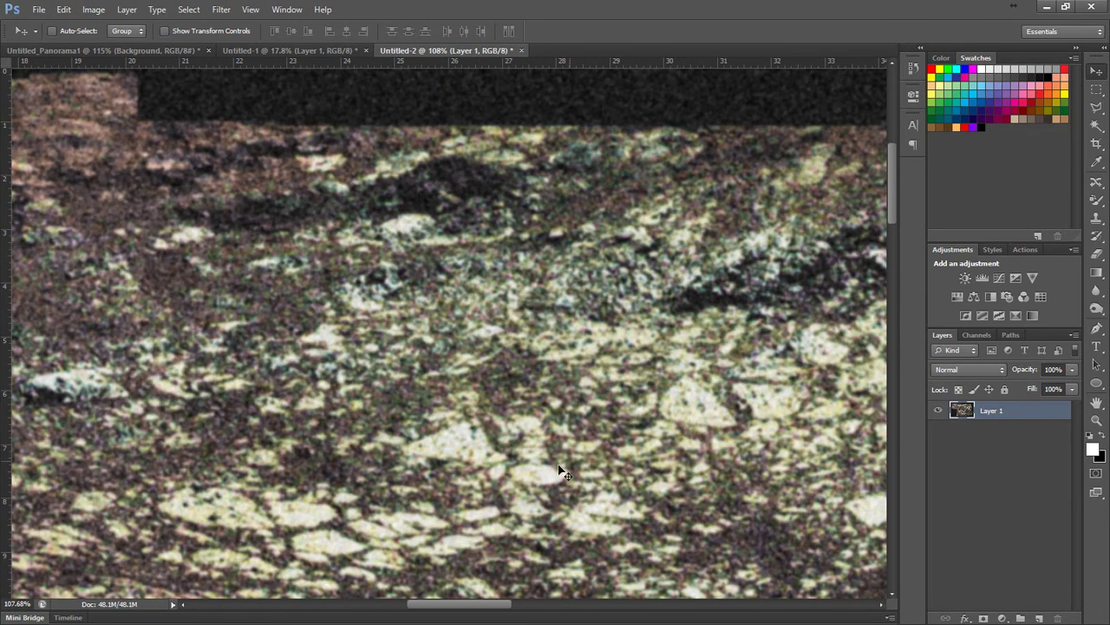
scroll(548, 301, "down", 5)
scroll(549, 301, "down", 8)
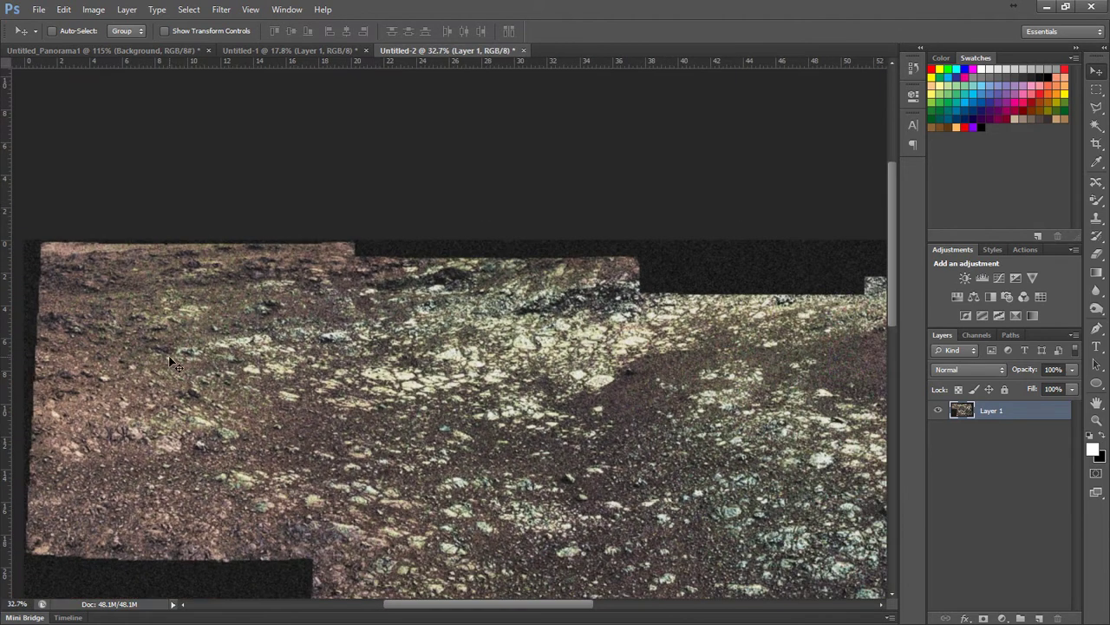
Step: Review the panorama's upper-left terrain once more and bring the whole panorama into view
scroll(217, 331, "up", 4)
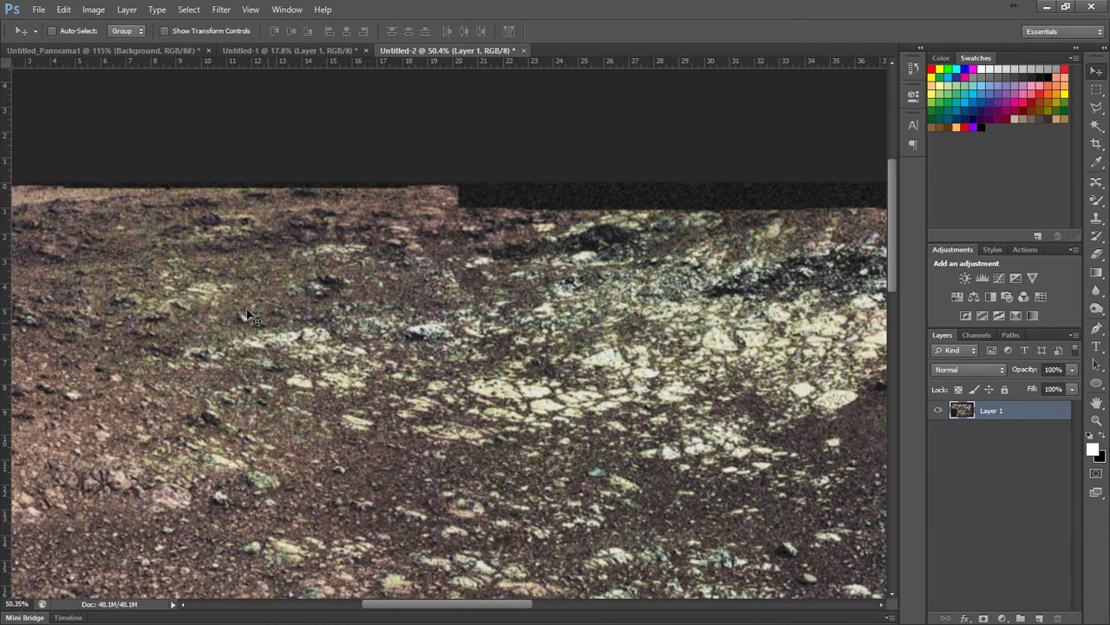
scroll(291, 342, "down", 2)
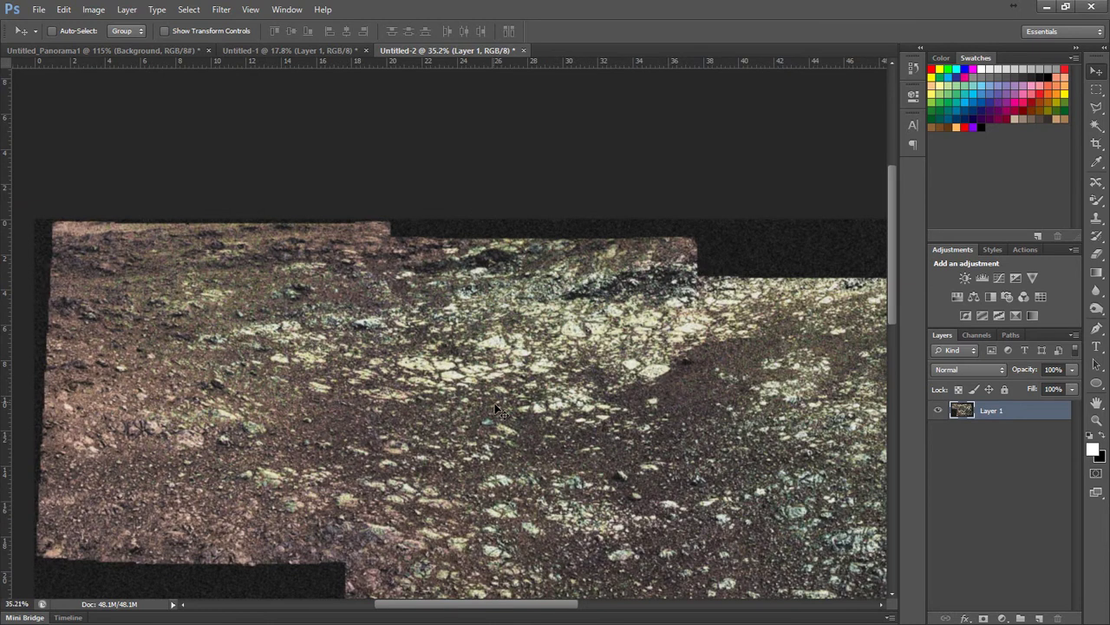
scroll(369, 360, "down", 3)
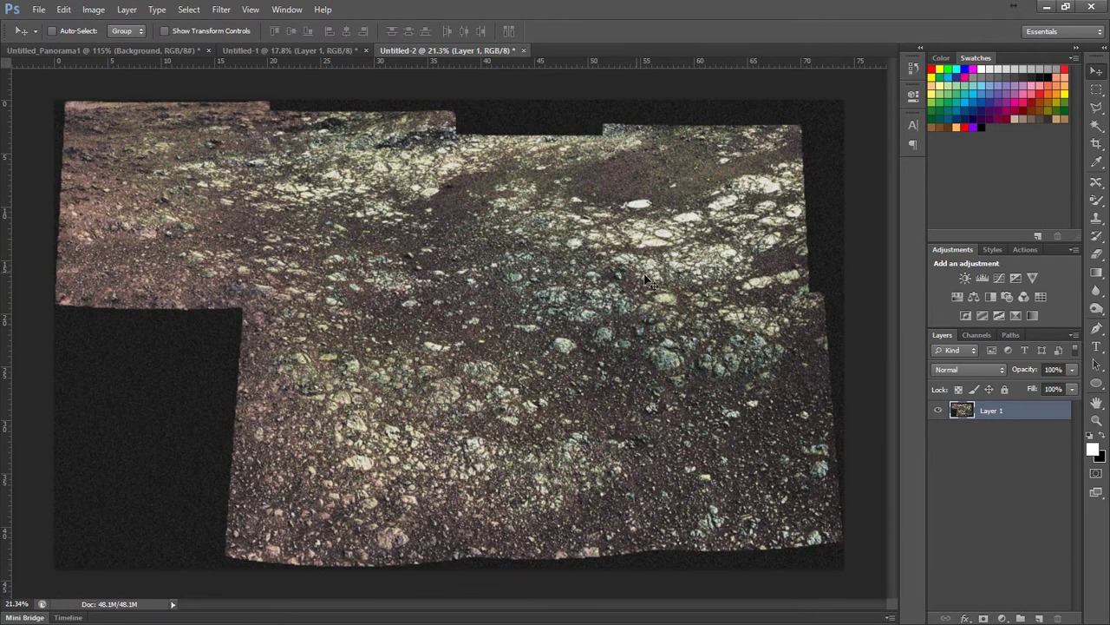
Step: Examine the bluish rocks and pale slabs in the panorama's centre and the gravelly rock field below them in Untitled-2
scroll(663, 255, "up", 3)
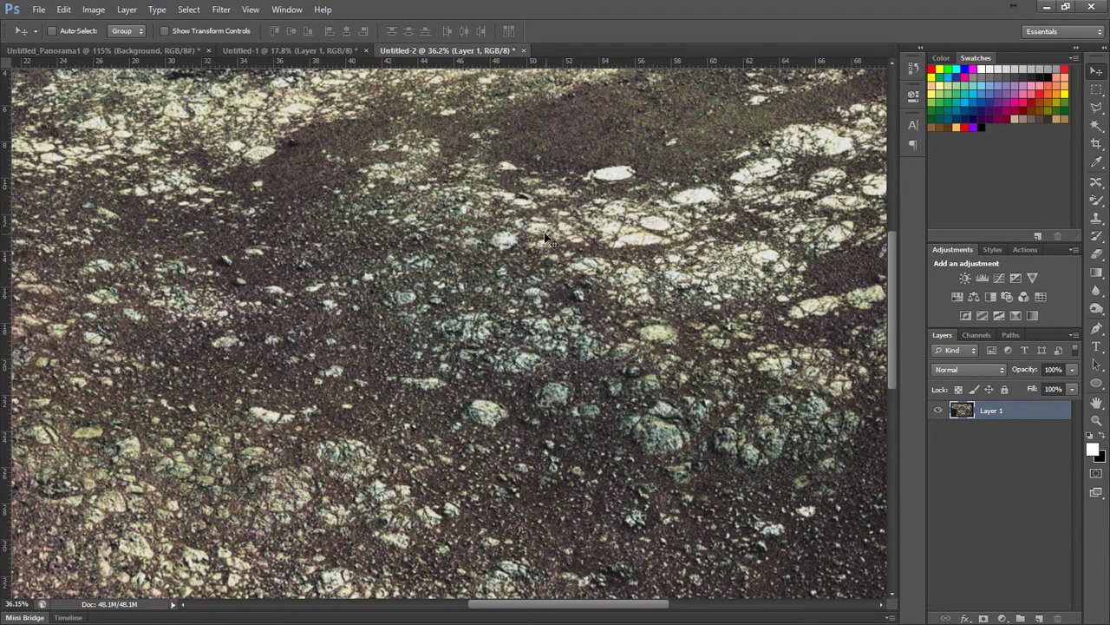
scroll(404, 303, "up", 2)
scroll(438, 302, "up", 2)
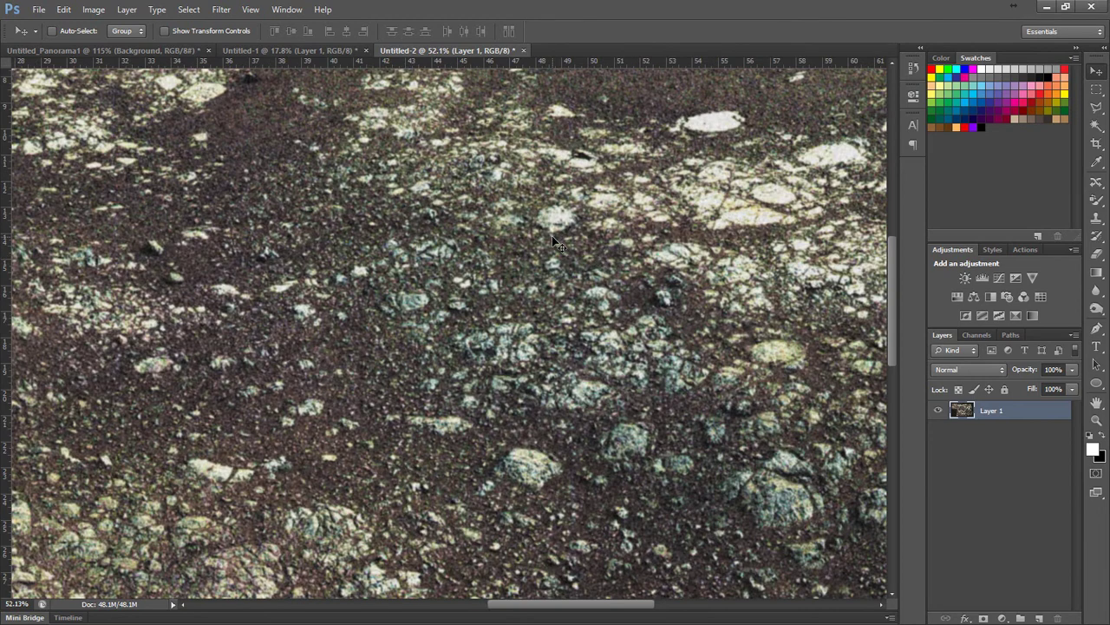
scroll(511, 358, "down", 2)
scroll(510, 354, "down", 4)
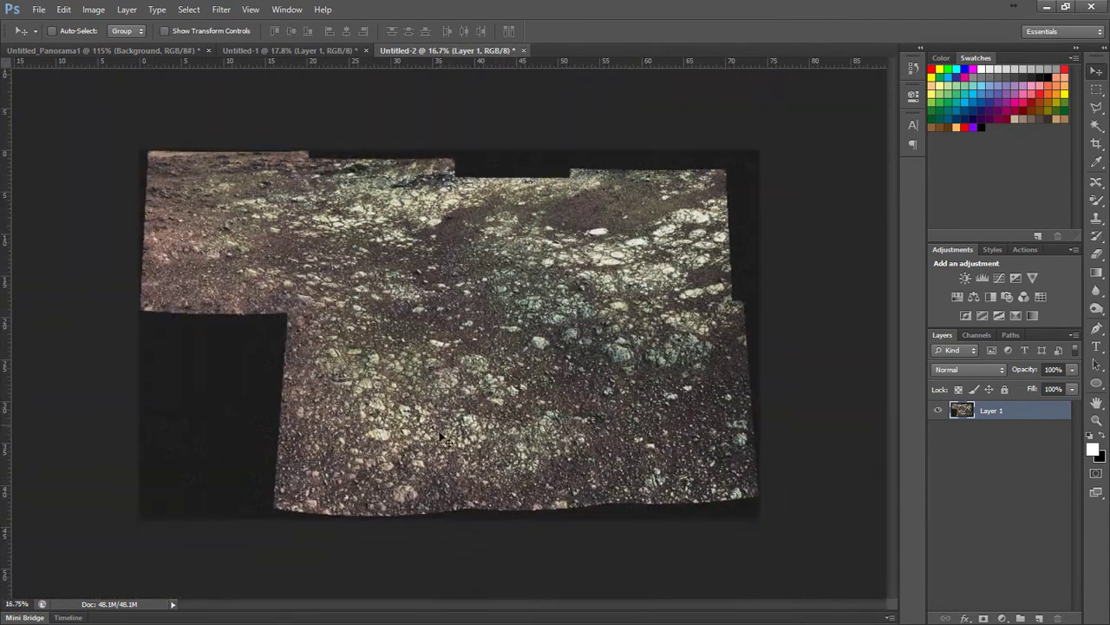
scroll(486, 434, "up", 4)
scroll(566, 510, "up", 2)
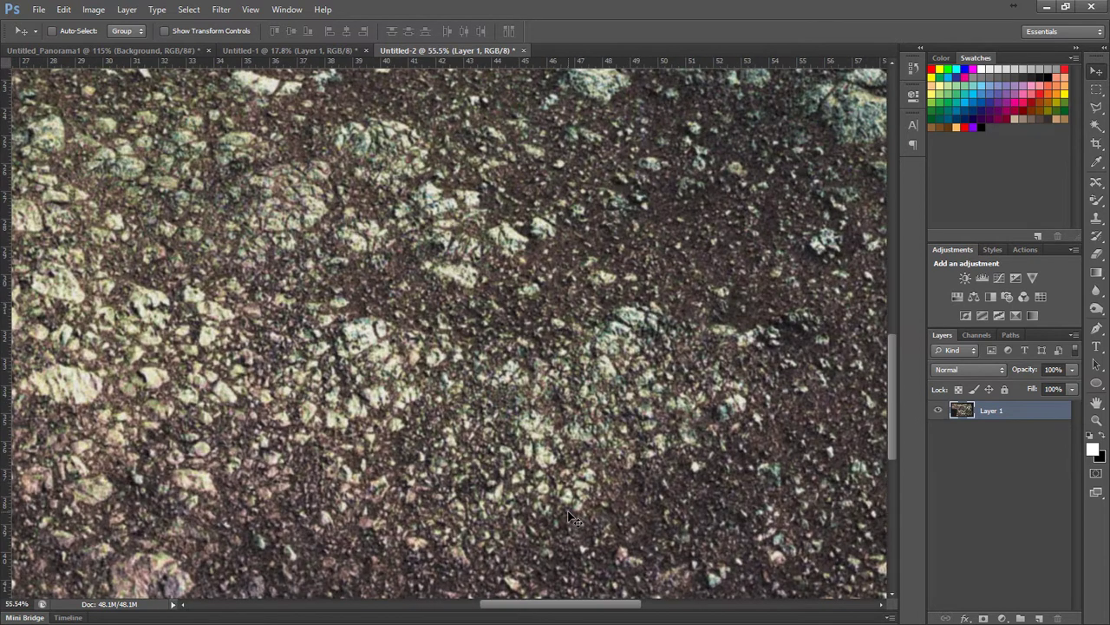
scroll(569, 506, "down", 4)
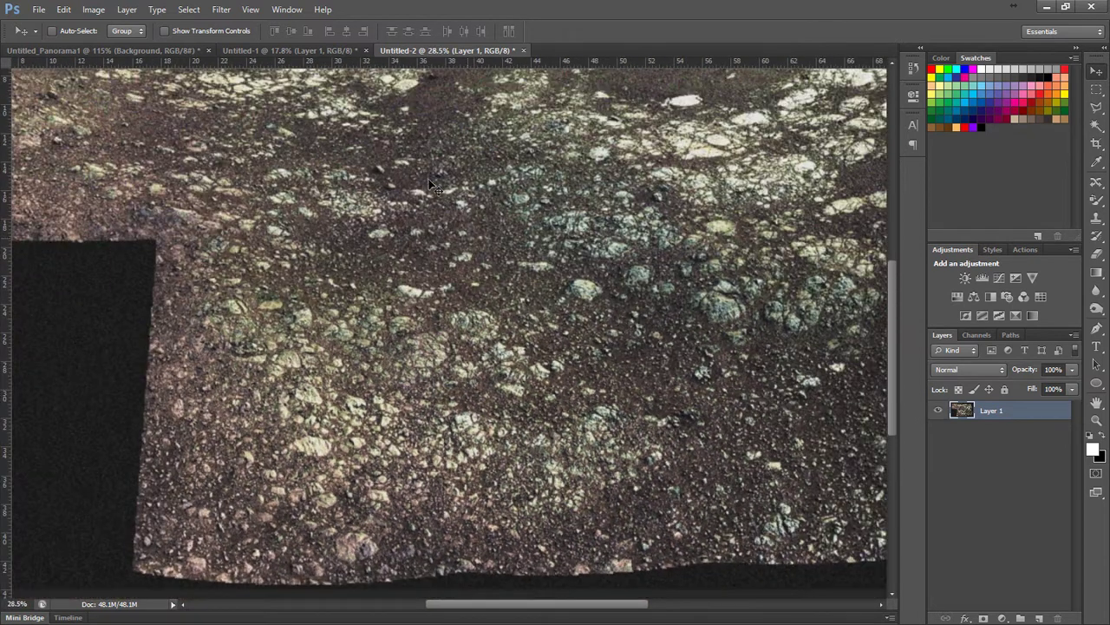
Step: Step the Untitled_Panorama1 document back past its Silver Efex Pro and contrast edits to the natural-colour, single-layer panorama
left_click(132, 51)
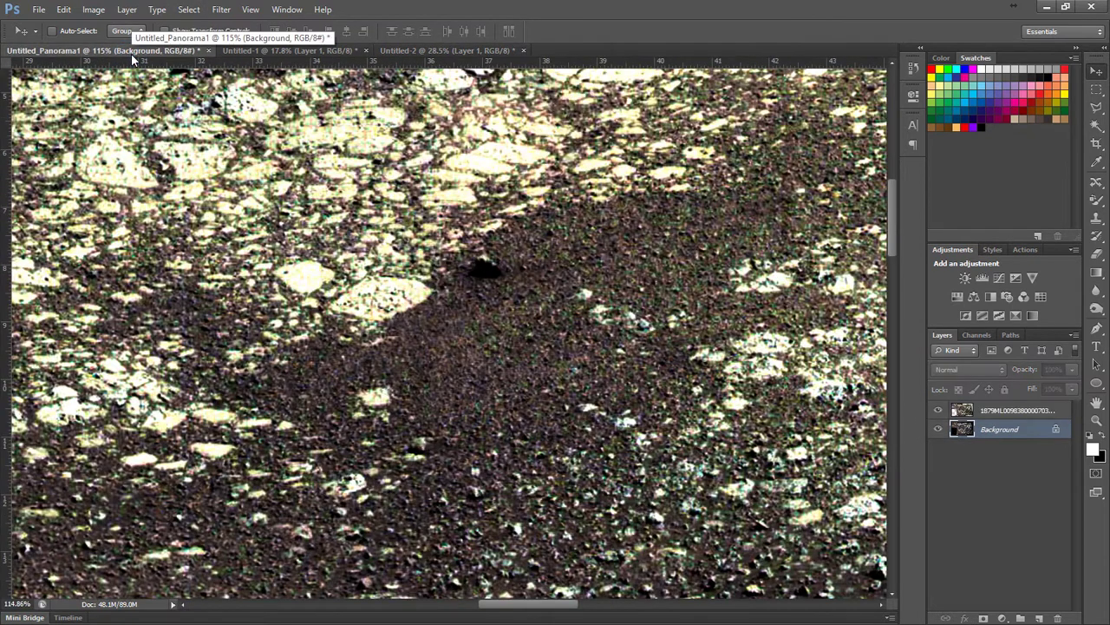
scroll(426, 289, "down", 5)
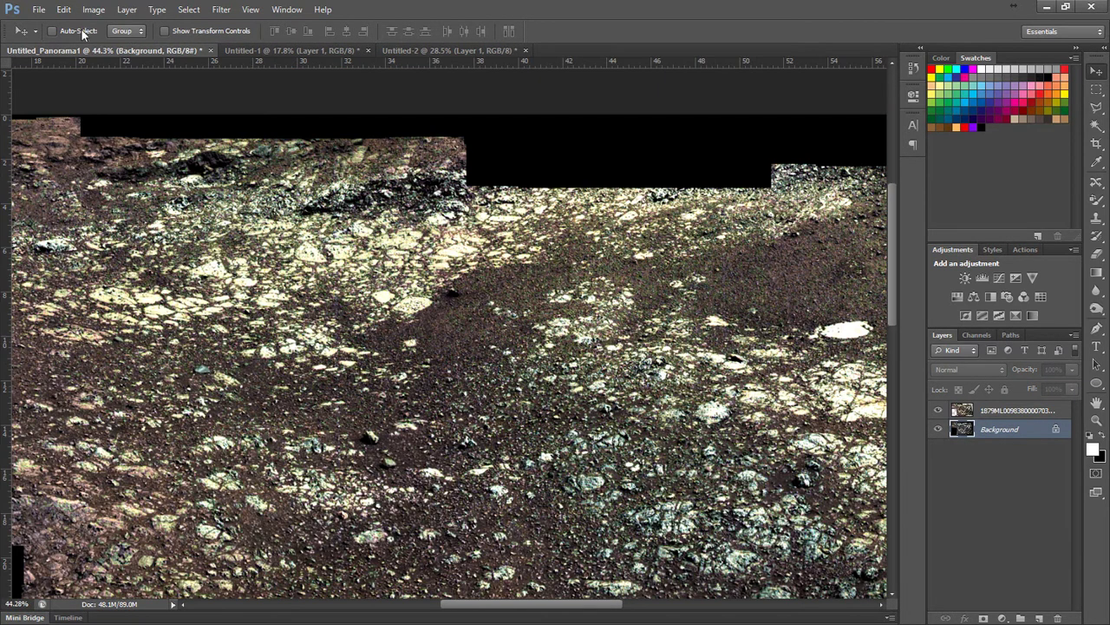
left_click(64, 10)
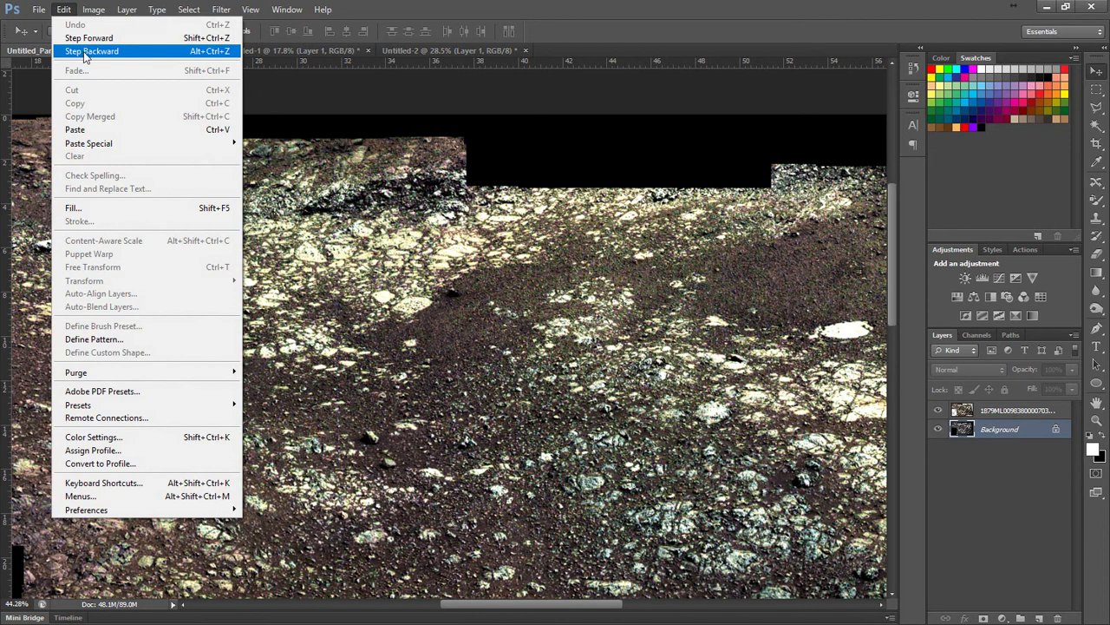
left_click(85, 52)
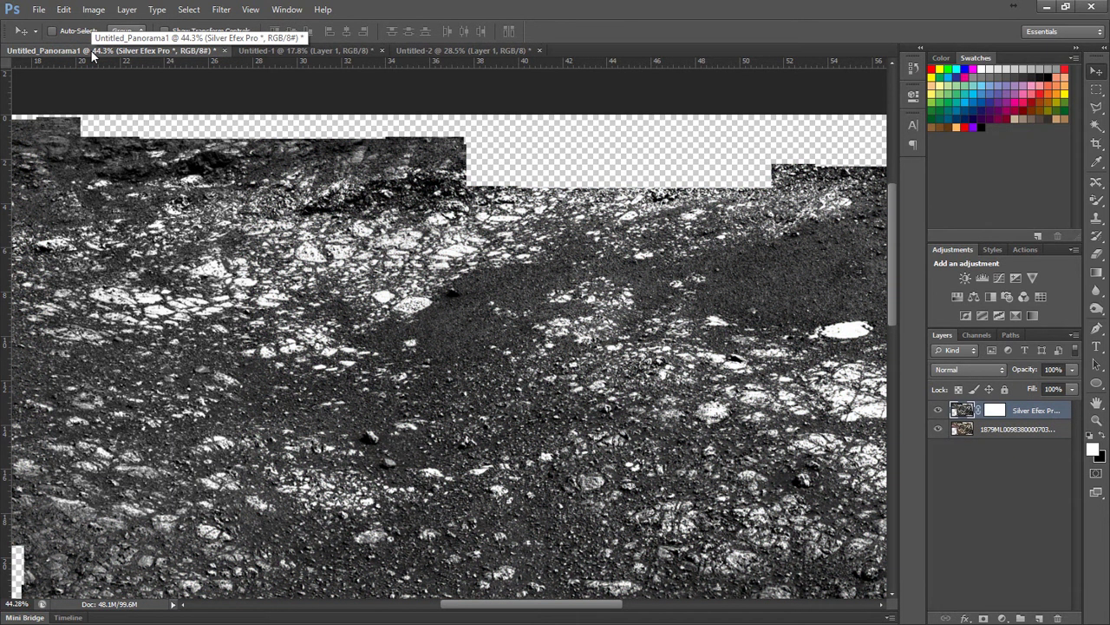
key("ctrl+alt+z")
key("ctrl+alt+z")
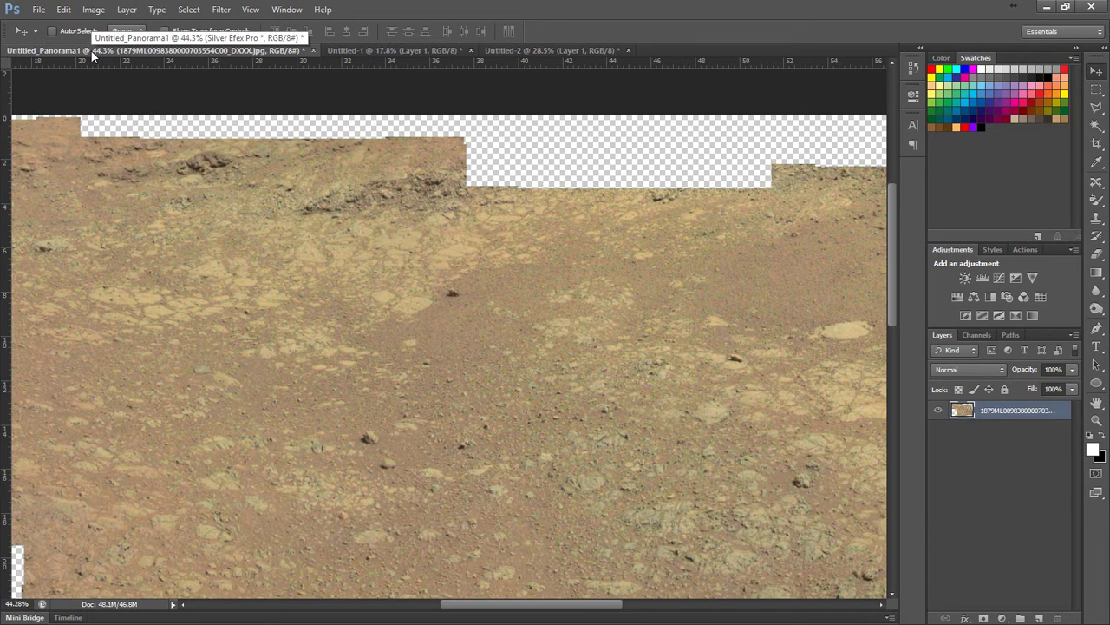
scroll(156, 211, "down", 5)
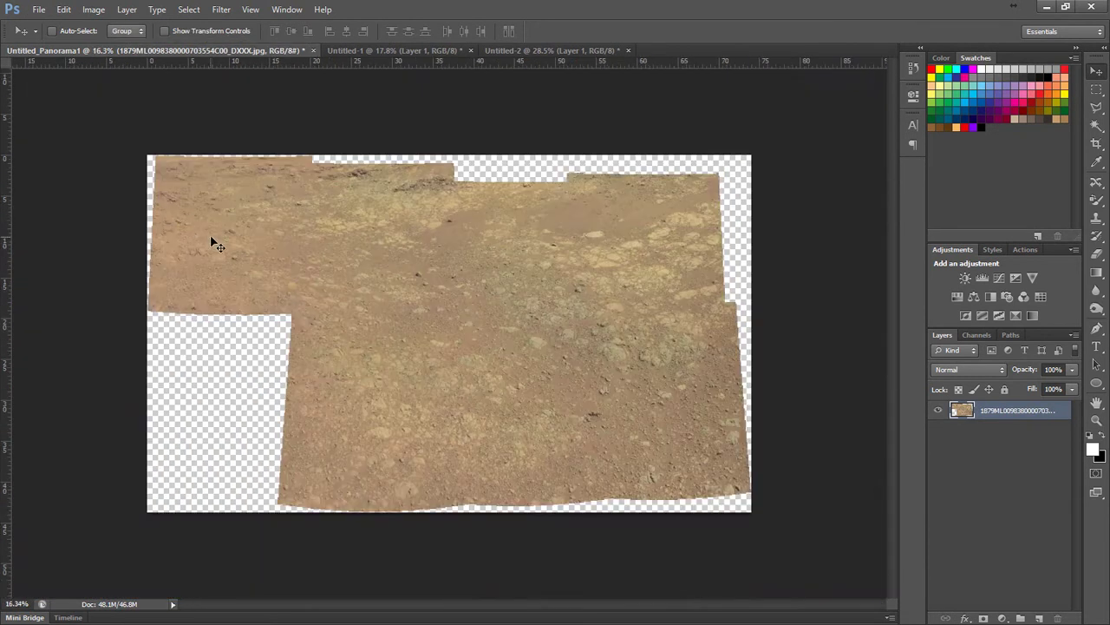
Step: Examine the dark rock outcrop just below the upper edge of the natural-colour panorama at high magnification
scroll(371, 222, "up", 3)
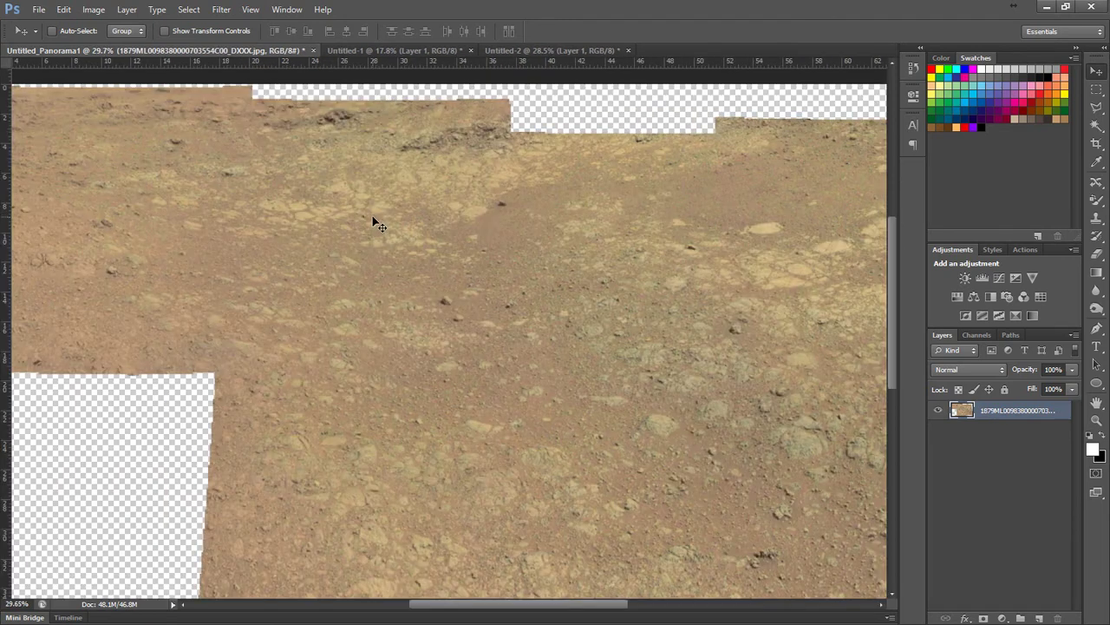
scroll(355, 126, "up", 2)
scroll(355, 126, "up", 3)
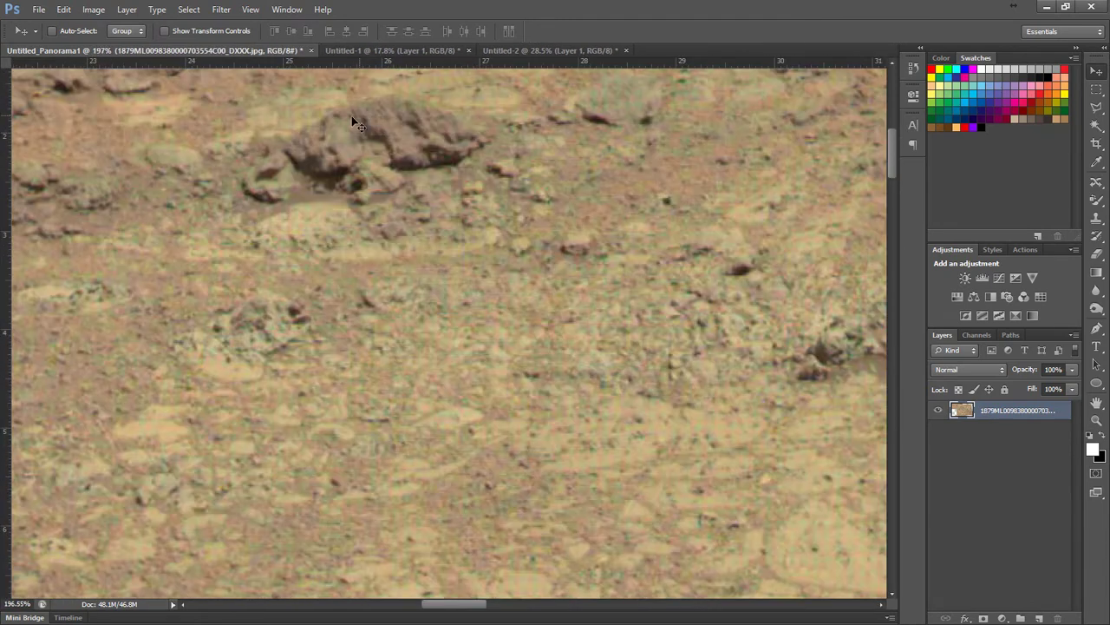
scroll(365, 124, "up", 2)
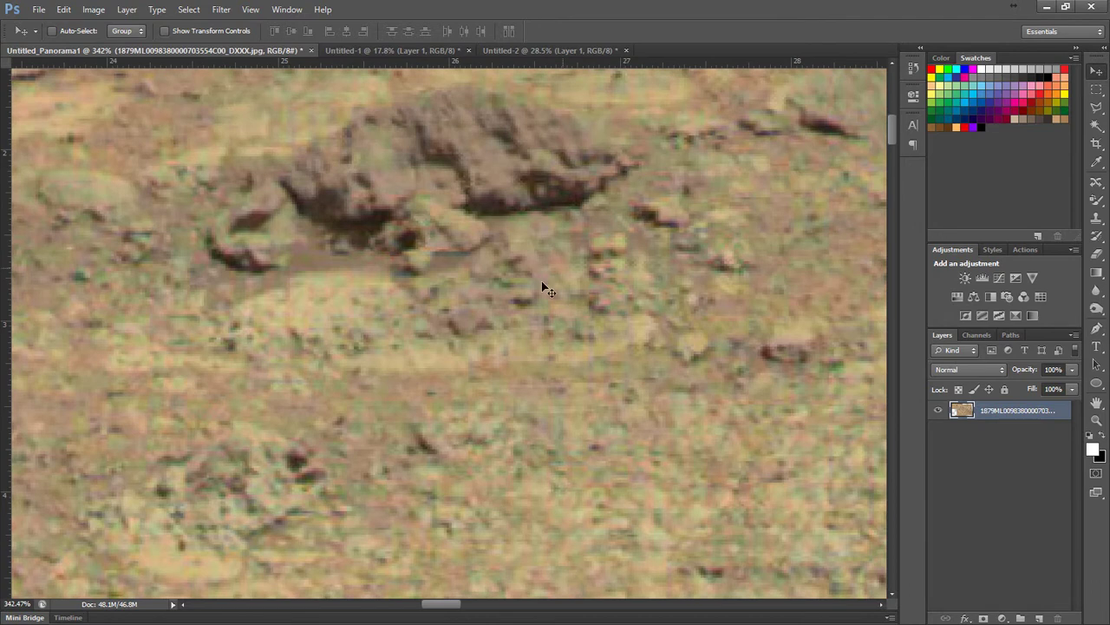
scroll(570, 266, "down", 2)
scroll(551, 261, "up", 2)
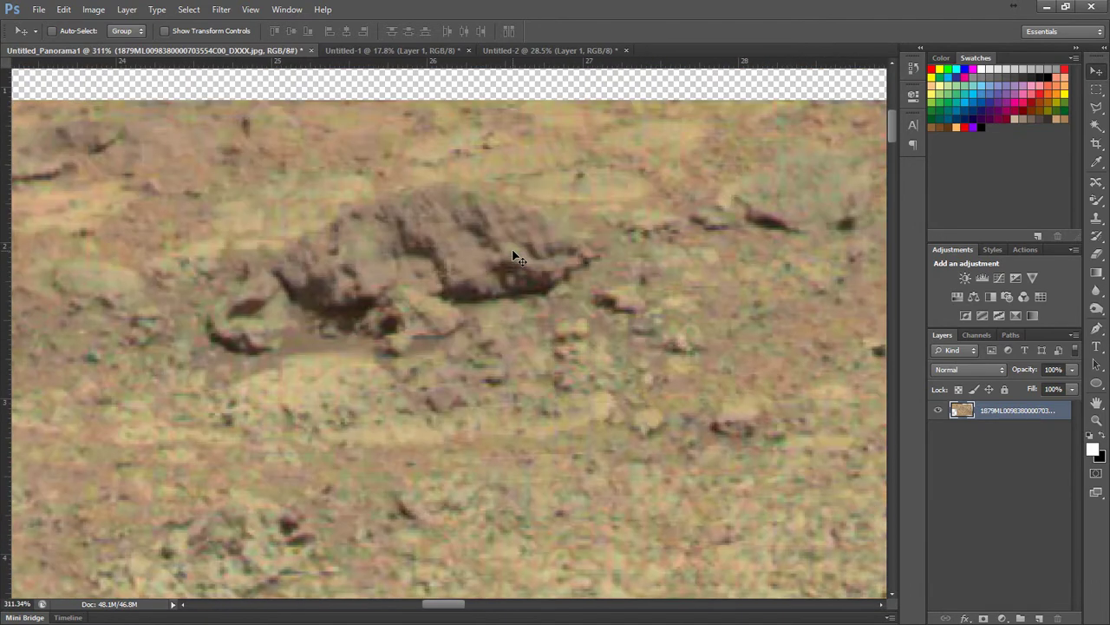
scroll(391, 245, "down", 1)
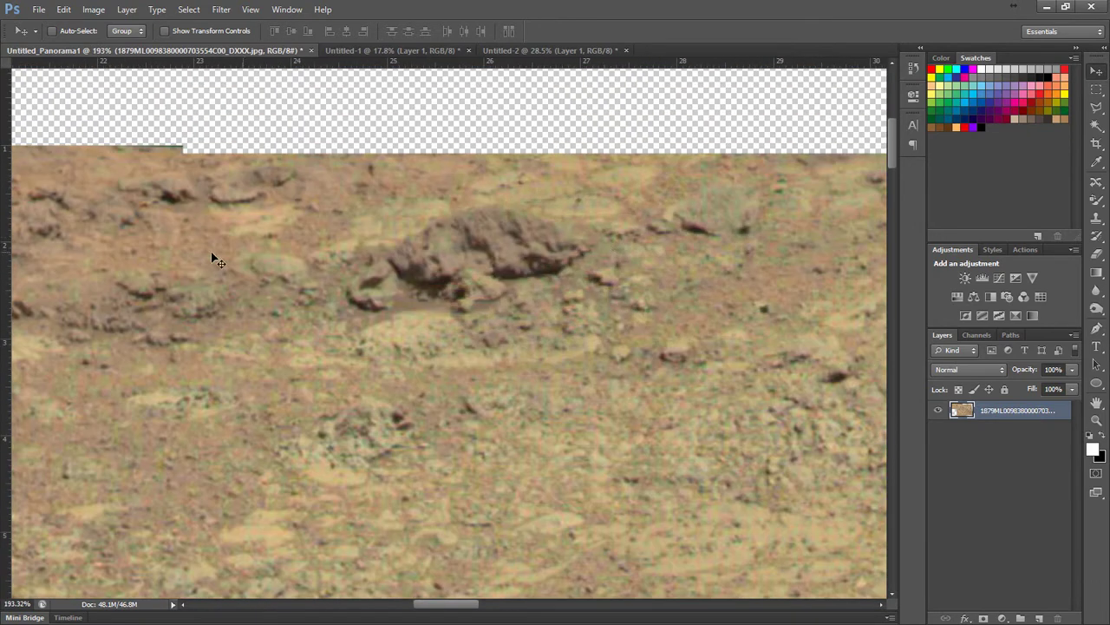
scroll(208, 260, "up", 1)
Step: Examine the natural-colour panorama's upper-left slabs and scattered rocks, the whole image, and the pale slabs near its upper-right edge
scroll(382, 248, "down", 5)
scroll(258, 321, "up", 3)
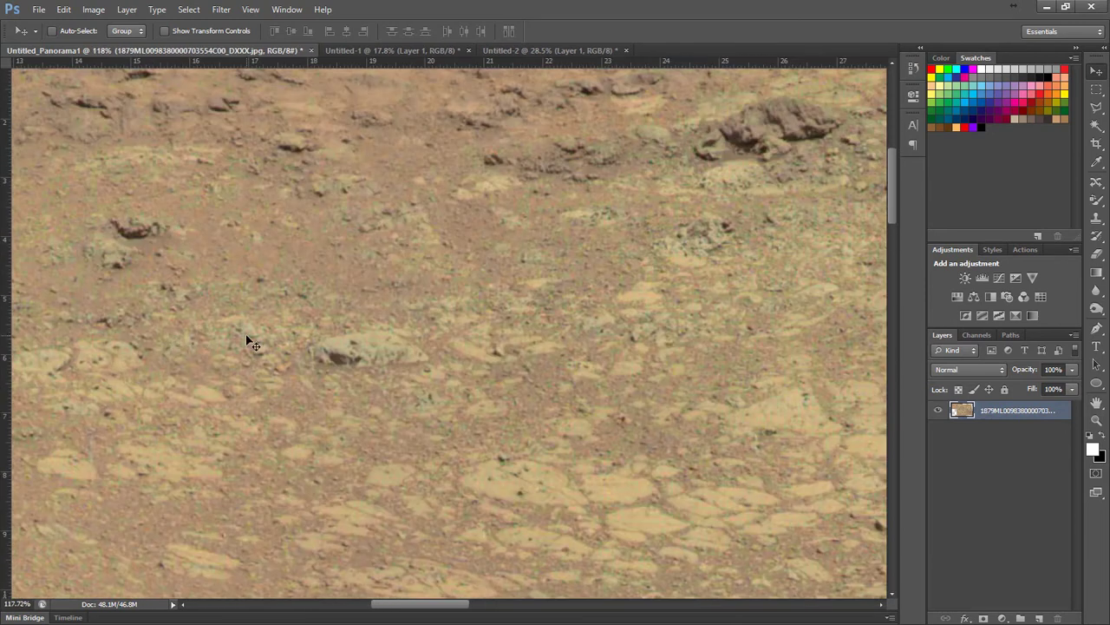
scroll(246, 338, "down", 1)
scroll(312, 325, "down", 1)
scroll(189, 242, "up", 2)
scroll(189, 242, "down", 2)
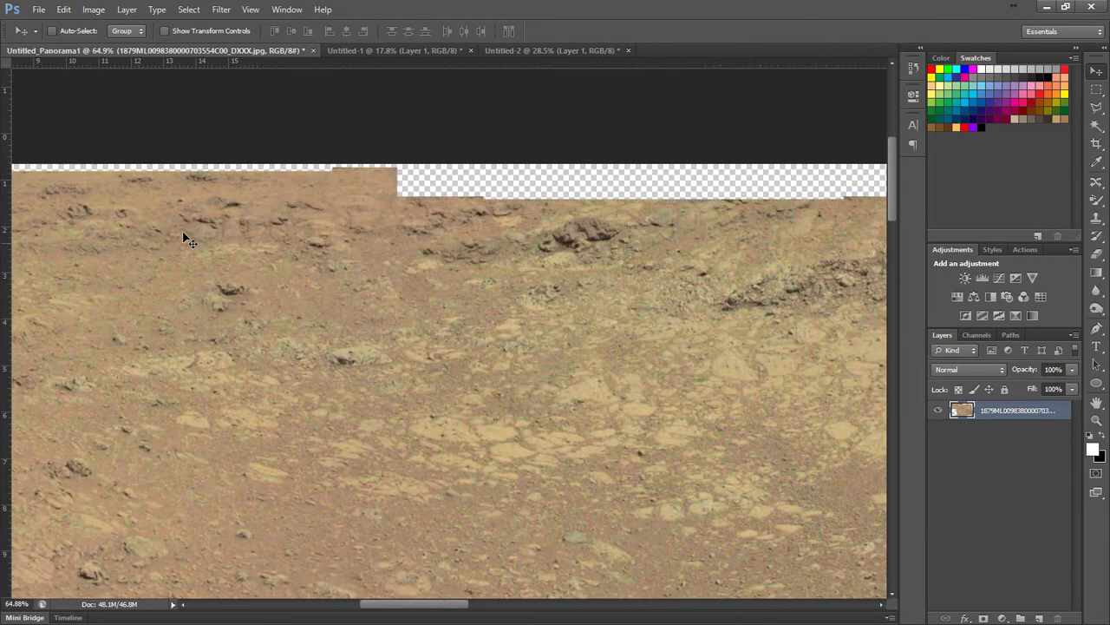
scroll(260, 279, "down", 2)
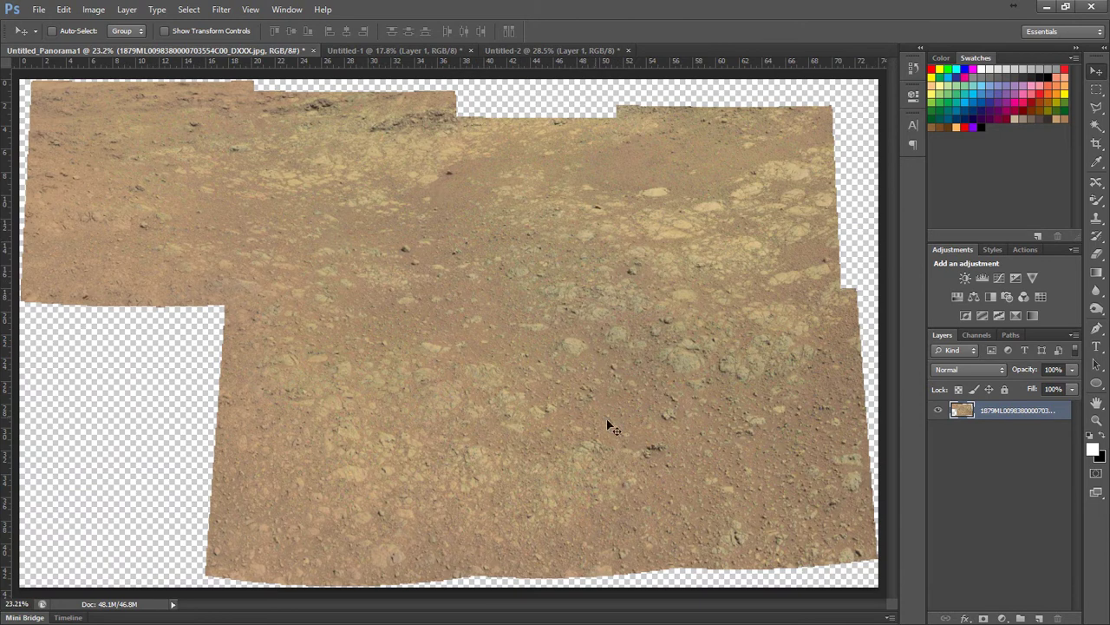
scroll(807, 145, "up", 3)
scroll(404, 489, "down", 2)
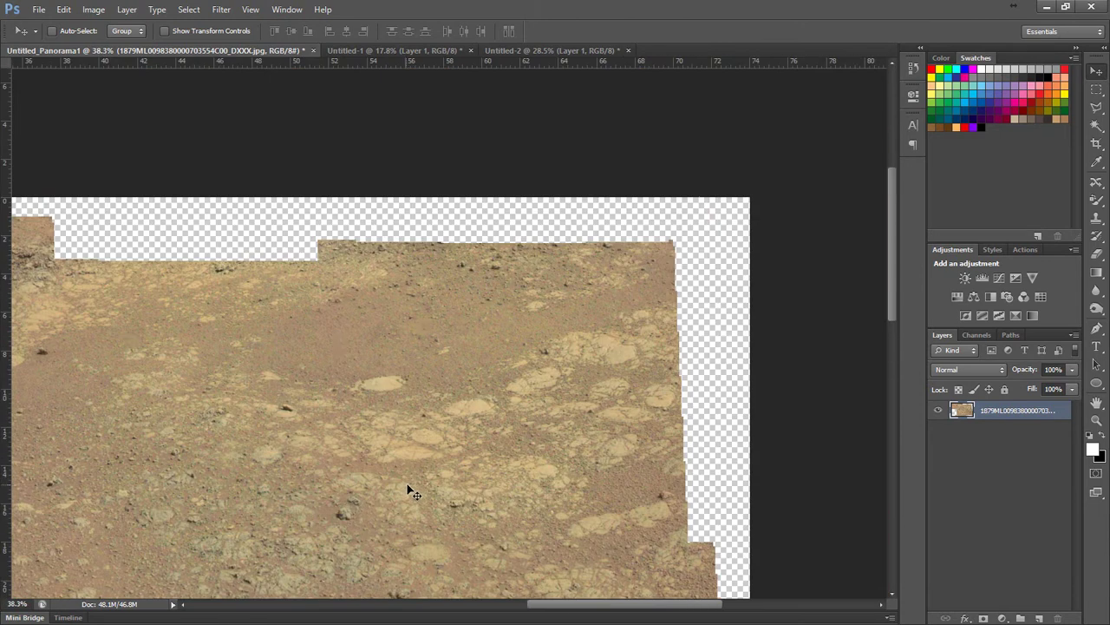
Step: Switch to the black-and-white Untitled-1 panorama and examine the bright rocks beside the black gap at its lower left
left_click(366, 51)
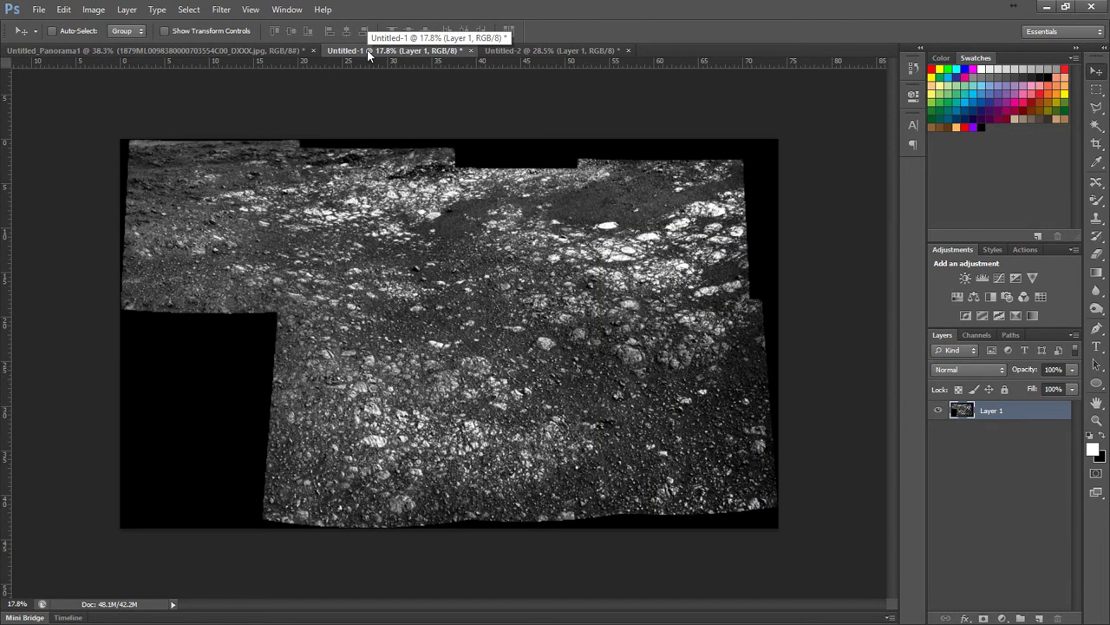
scroll(489, 207, "up", 3)
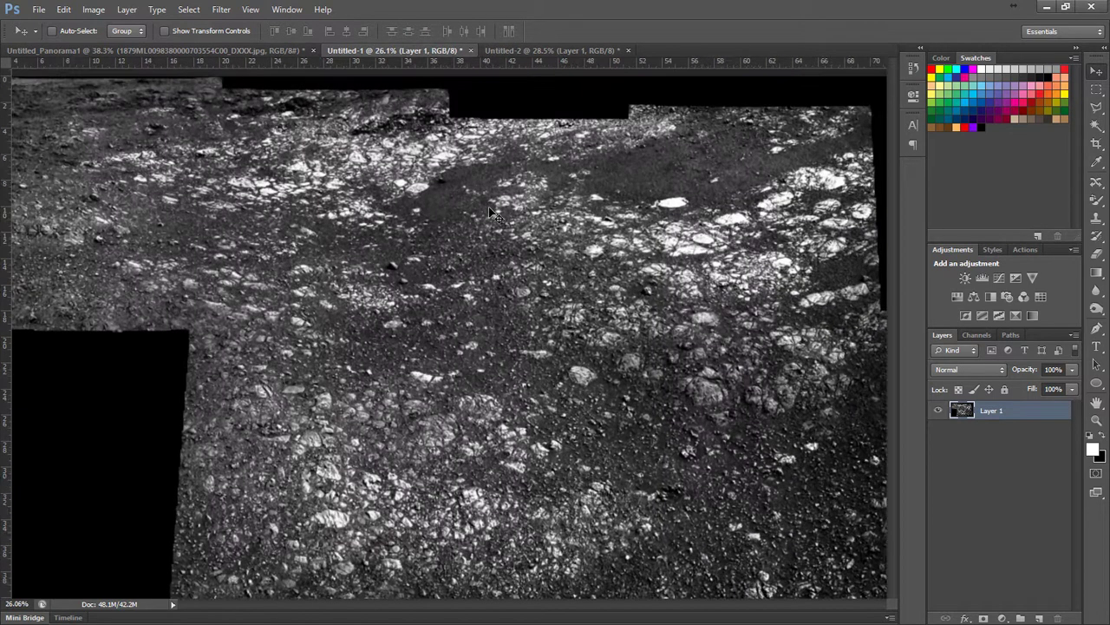
scroll(618, 182, "down", 3)
scroll(249, 444, "up", 4)
scroll(249, 444, "up", 1)
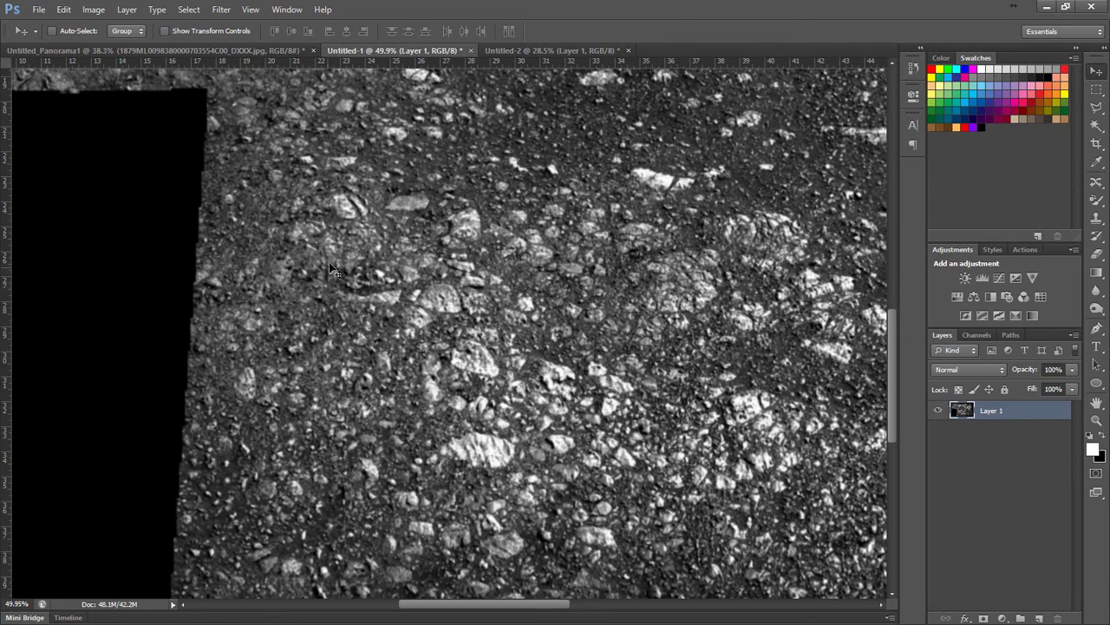
scroll(413, 476, "down", 2)
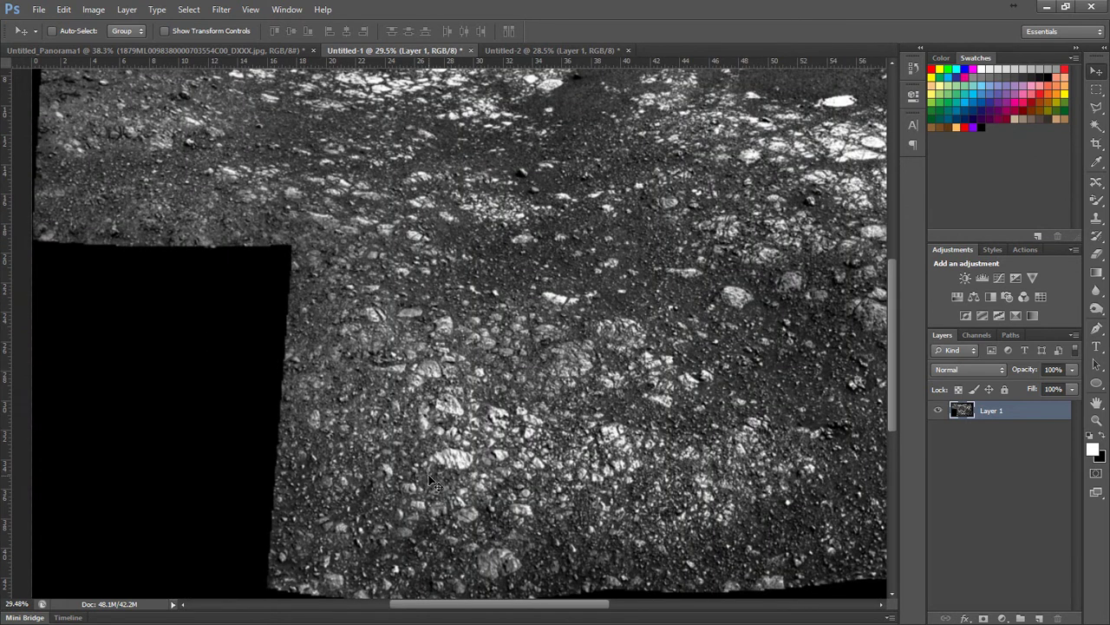
scroll(430, 476, "down", 2)
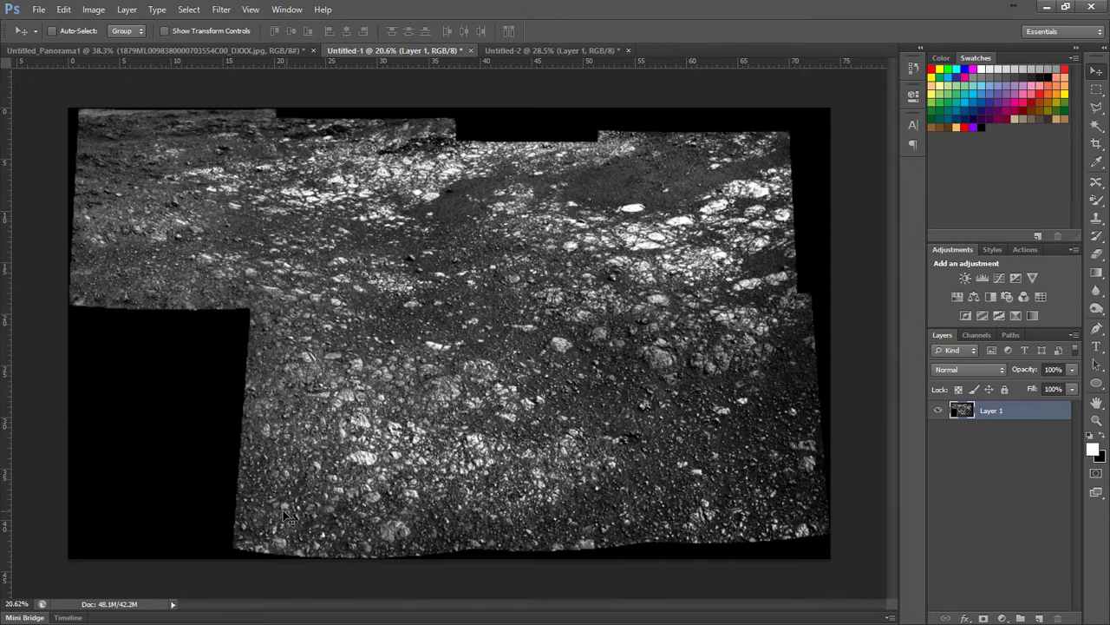
Step: Inspect the bright striped slab and the rounded, cracked rocks in the lower-left and central black-and-white terrain more closely
scroll(293, 517, "up", 2)
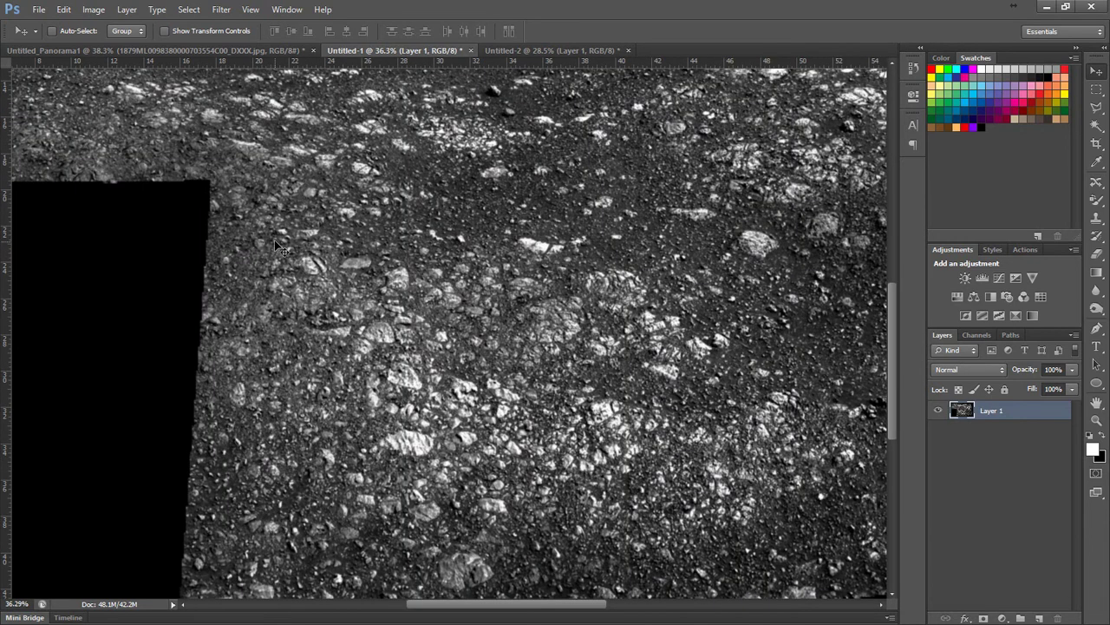
scroll(269, 555, "up", 2)
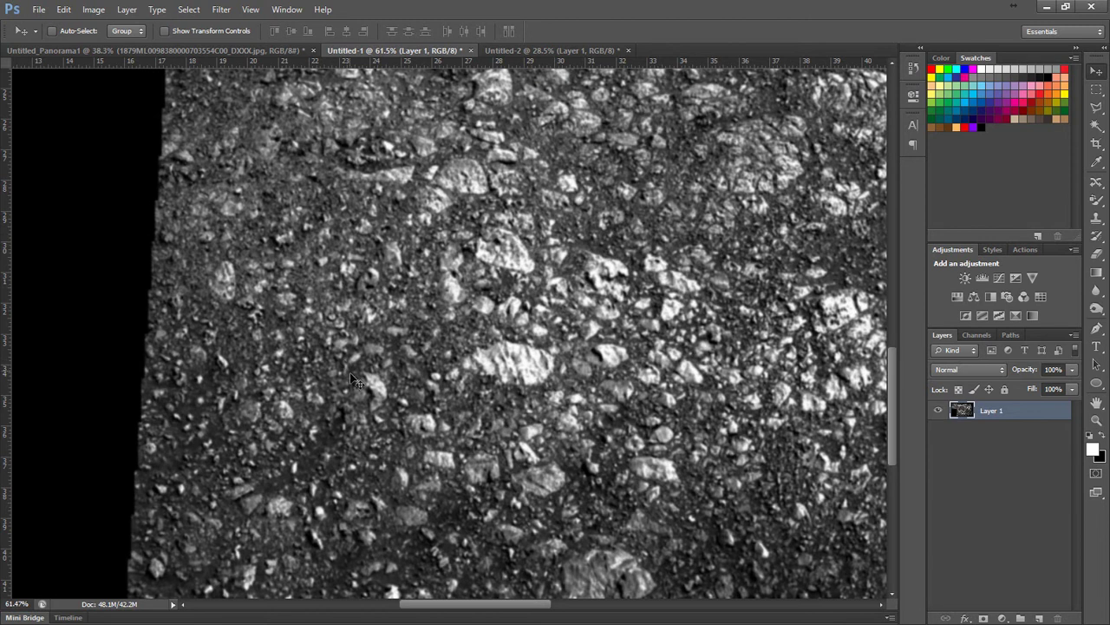
scroll(318, 363, "down", 3)
scroll(318, 382, "down", 3)
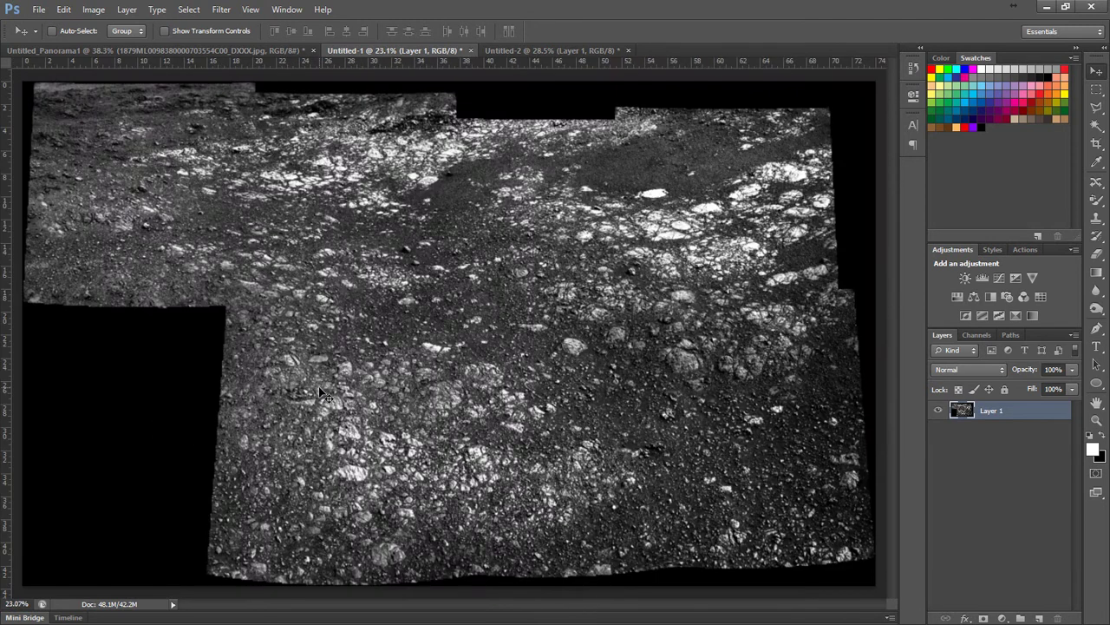
scroll(446, 401, "up", 3)
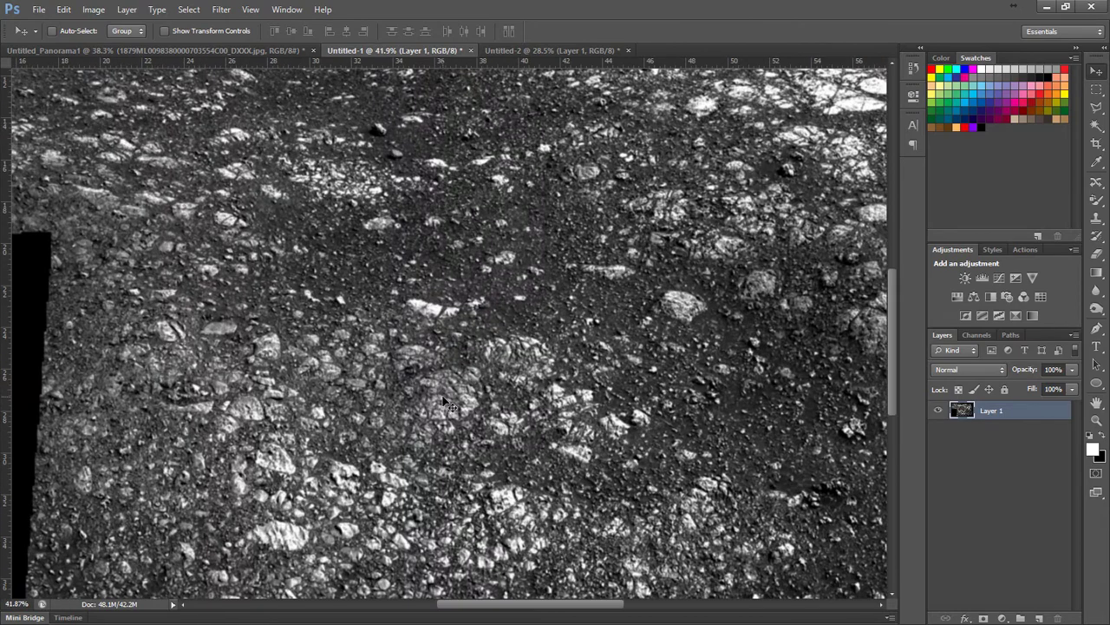
scroll(546, 416, "down", 5)
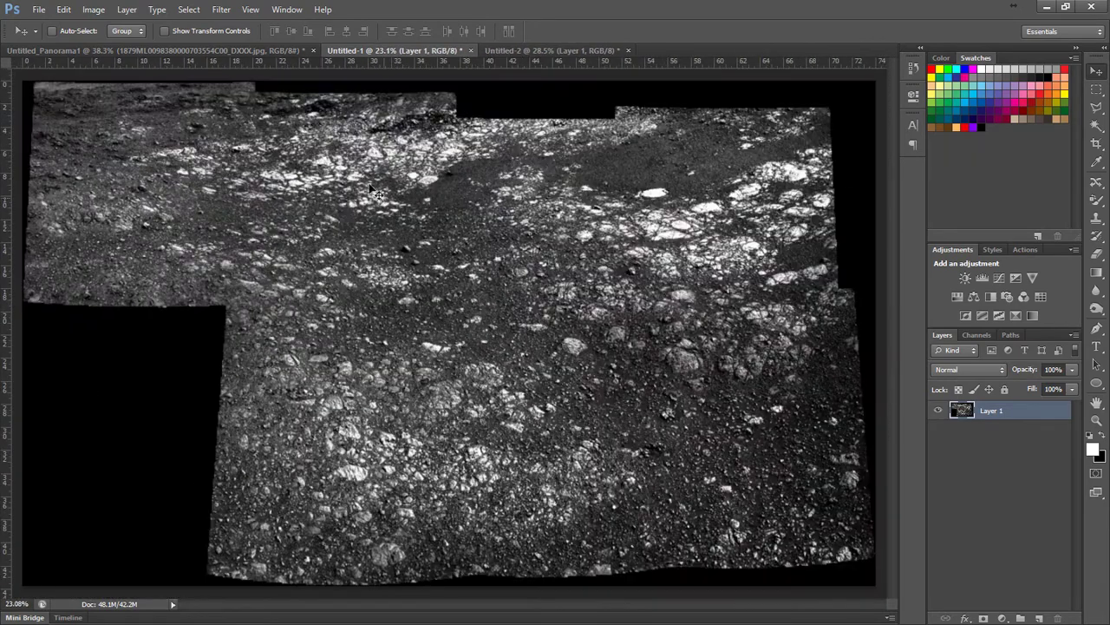
Step: Examine the dark mound, shadowed ridge and bright slabs below the stepped upper edge of the black-and-white panorama
scroll(291, 97, "up", 3)
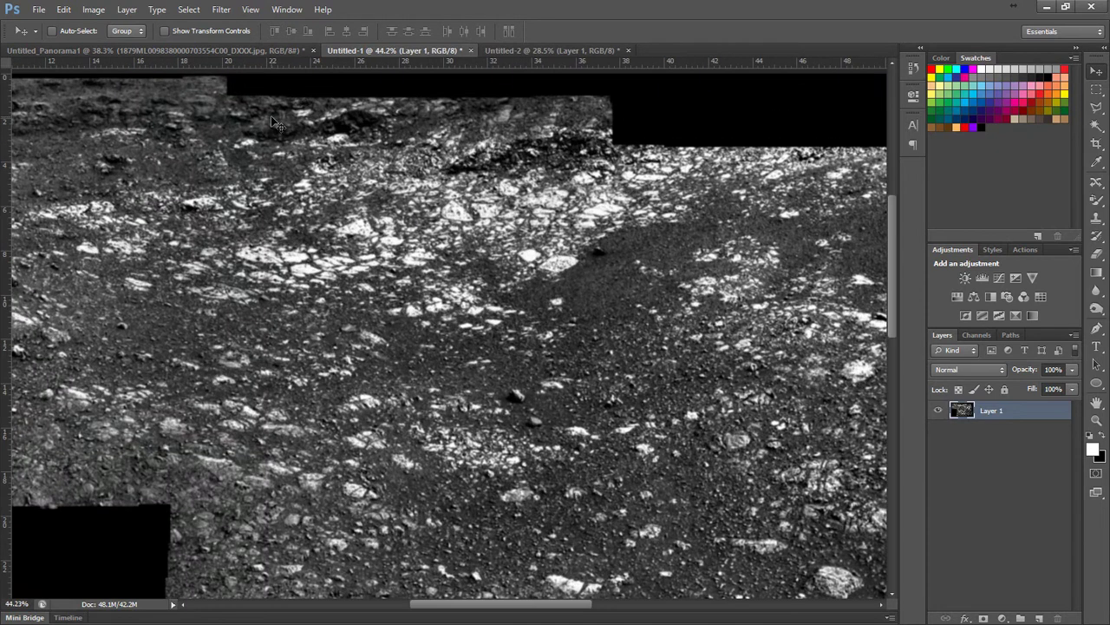
scroll(271, 115, "up", 2)
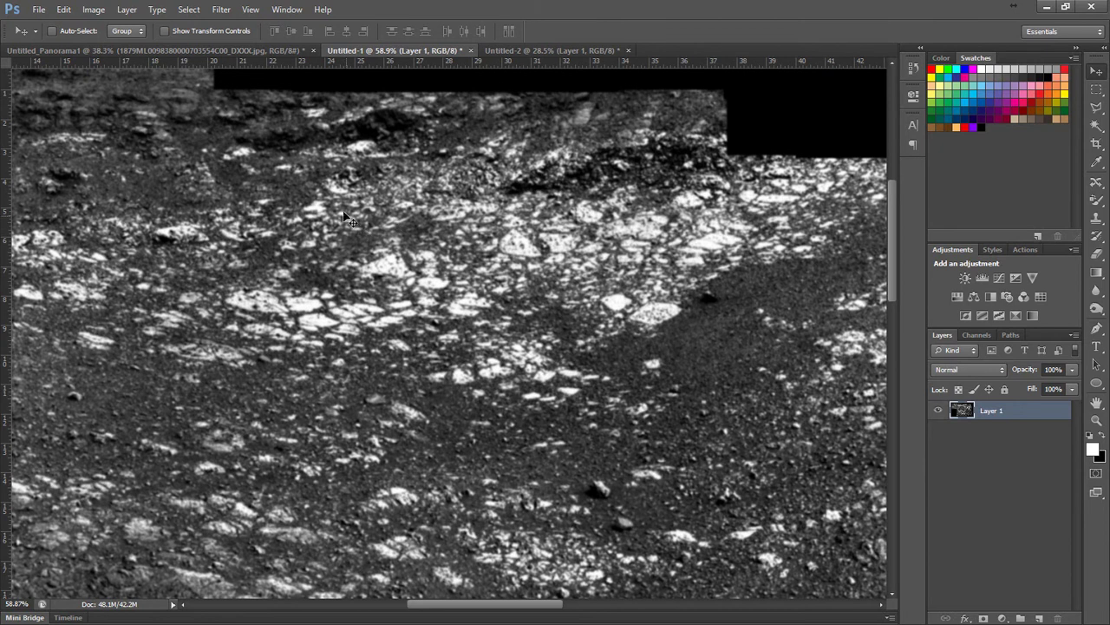
scroll(354, 123, "up", 3)
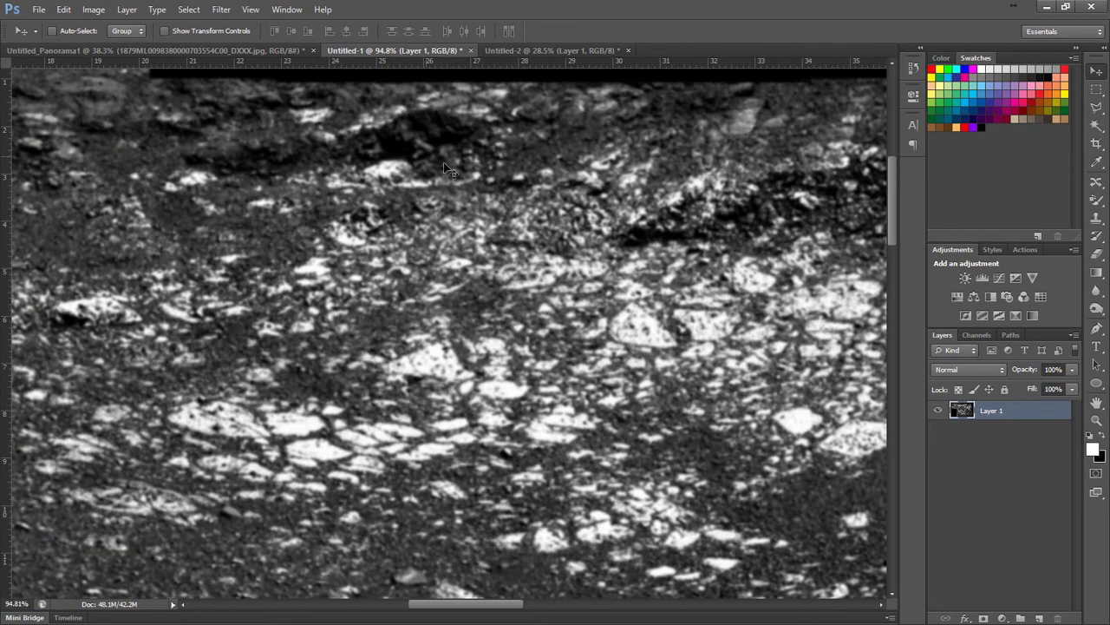
scroll(532, 243, "up", 1)
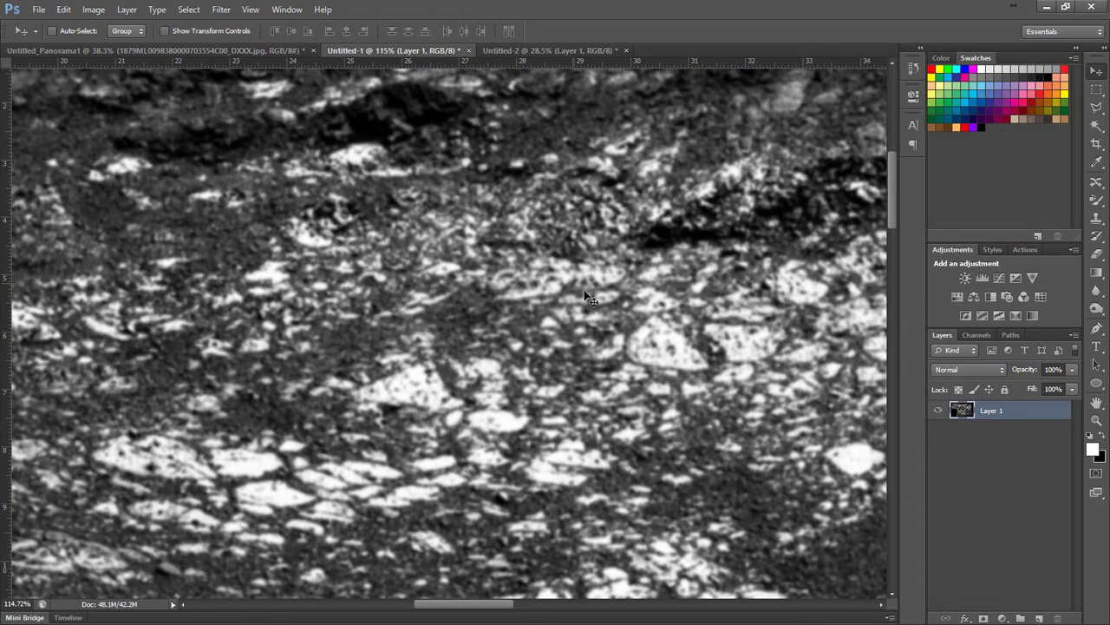
scroll(672, 368, "down", 1)
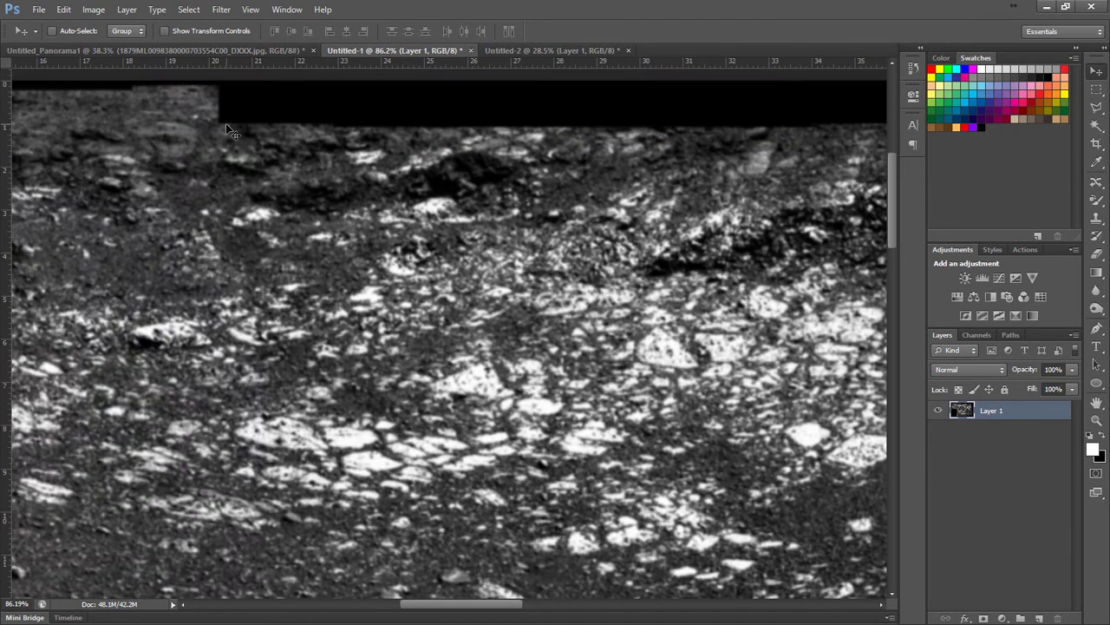
Step: Examine the small shadowed hollow and adjacent bright rock in the dark slope below the stepped upper edge
scroll(776, 257, "down", 1)
scroll(187, 246, "up", 4)
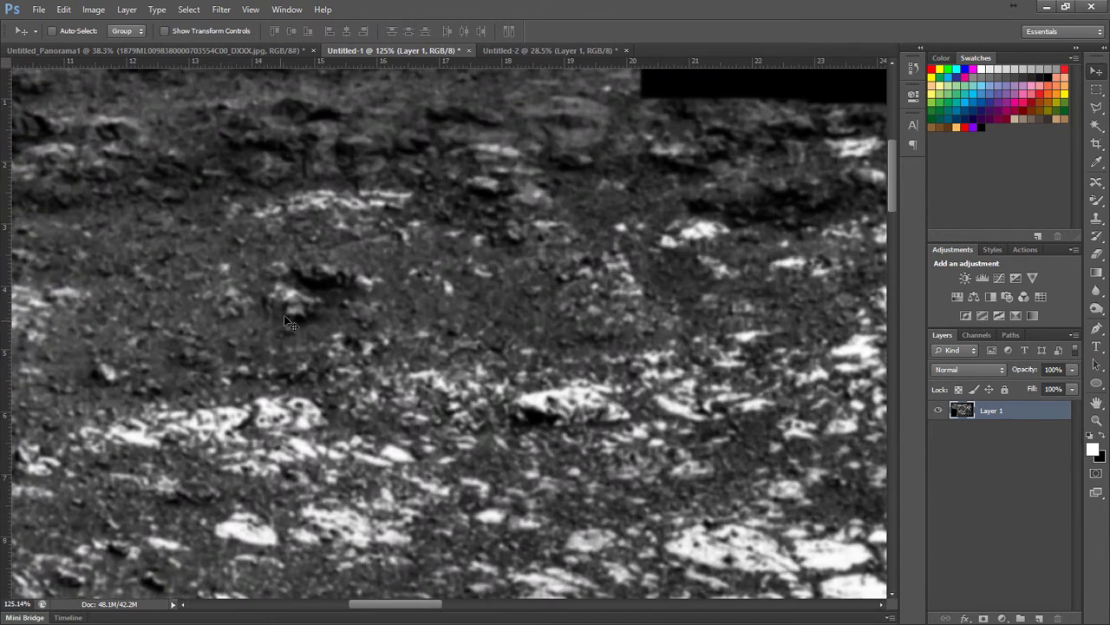
scroll(231, 315, "up", 2)
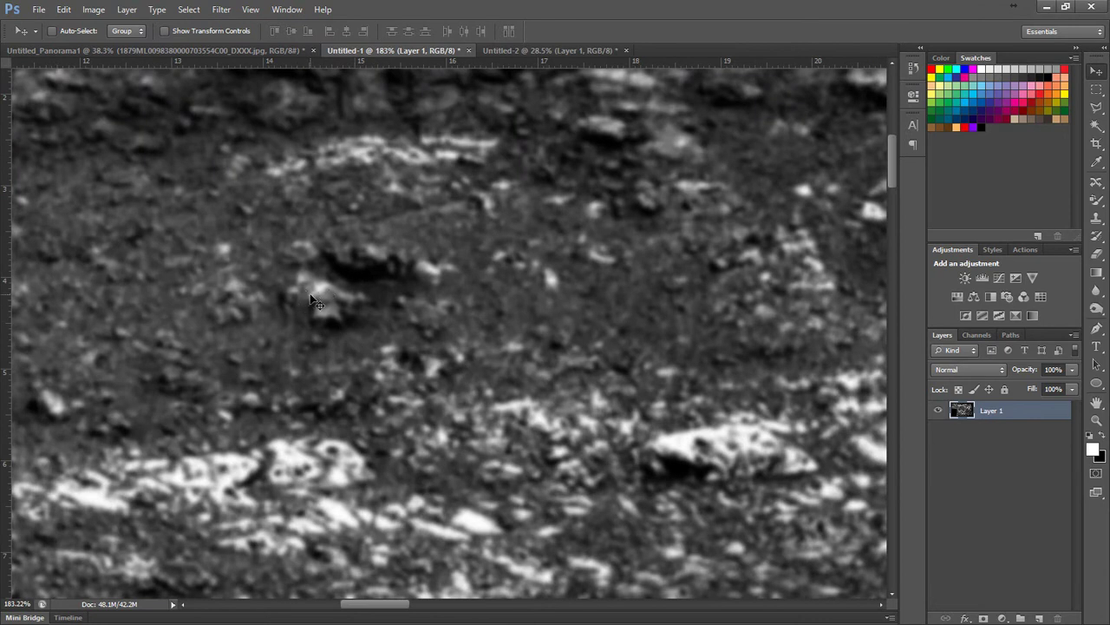
scroll(168, 225, "up", 2)
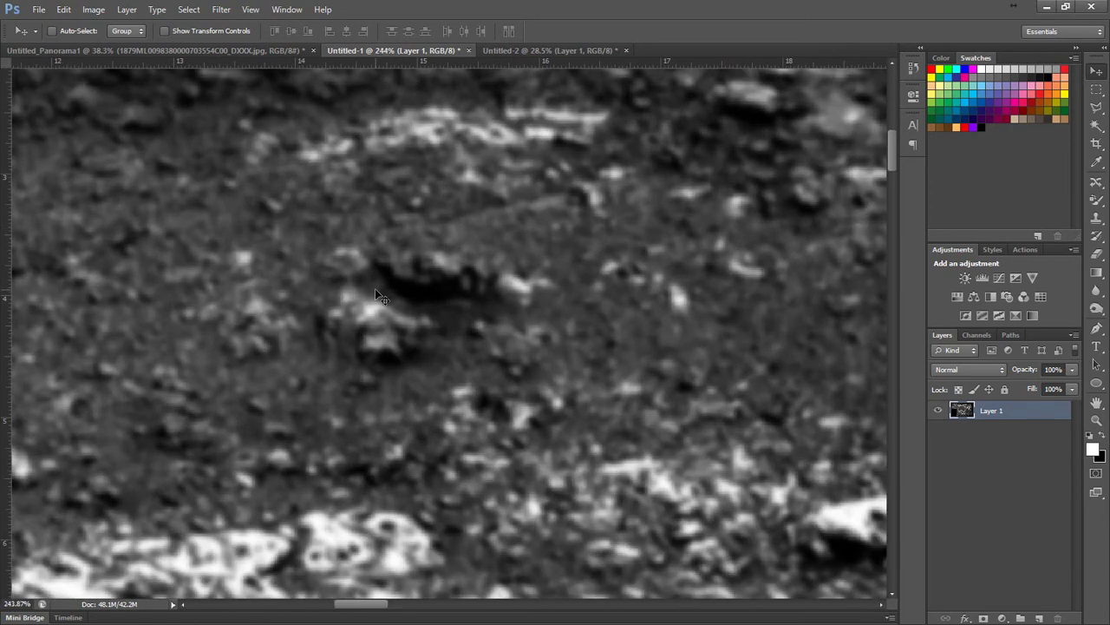
scroll(328, 354, "down", 2)
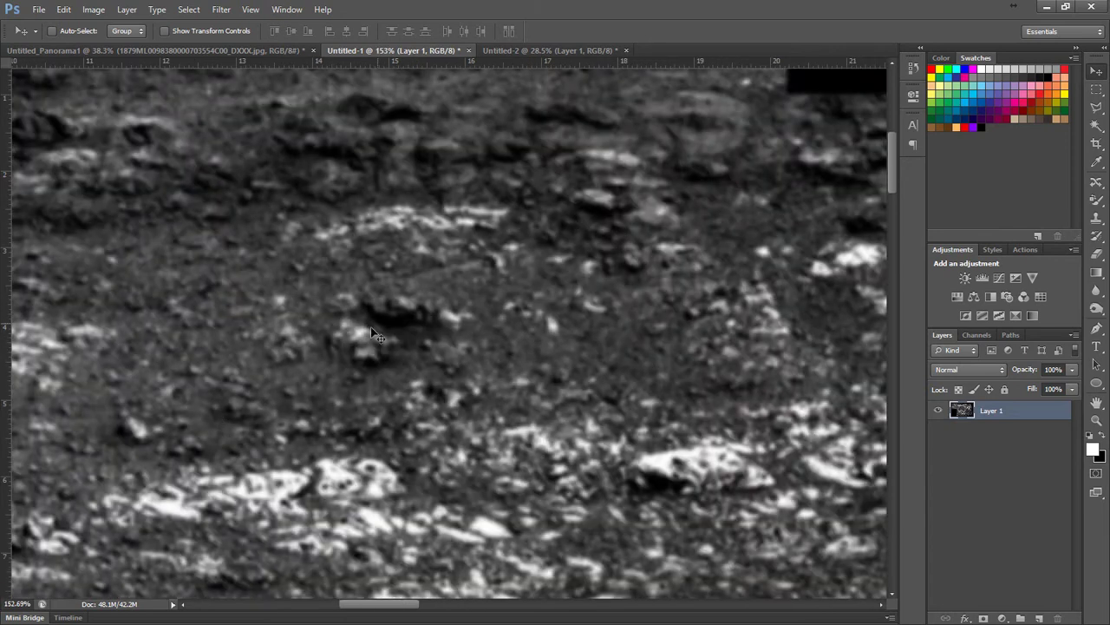
scroll(464, 354, "down", 2)
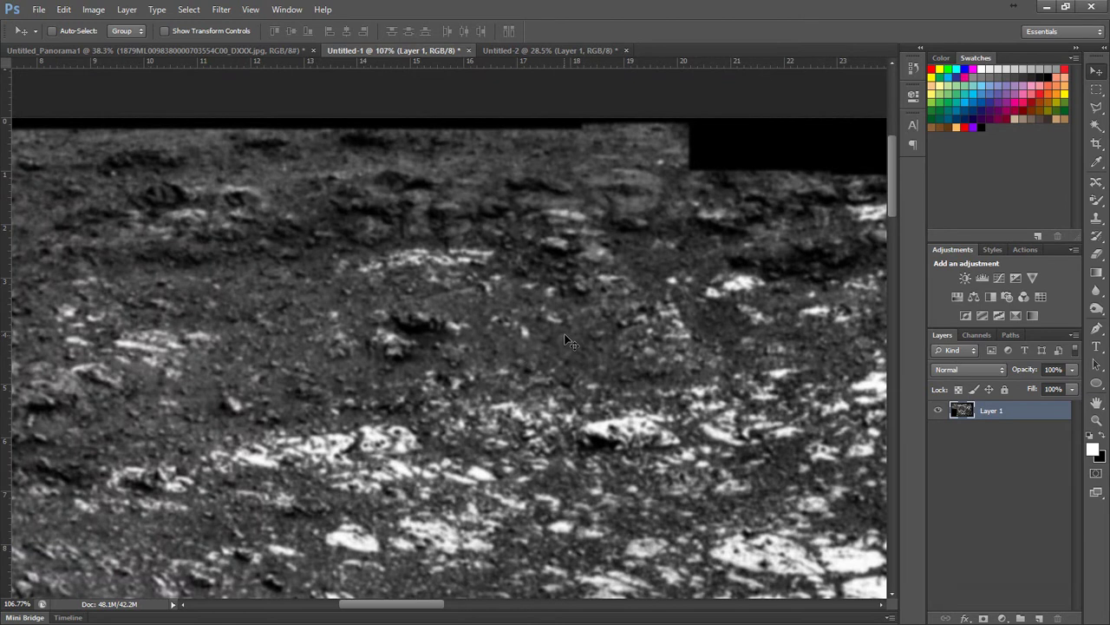
scroll(567, 342, "up", 2)
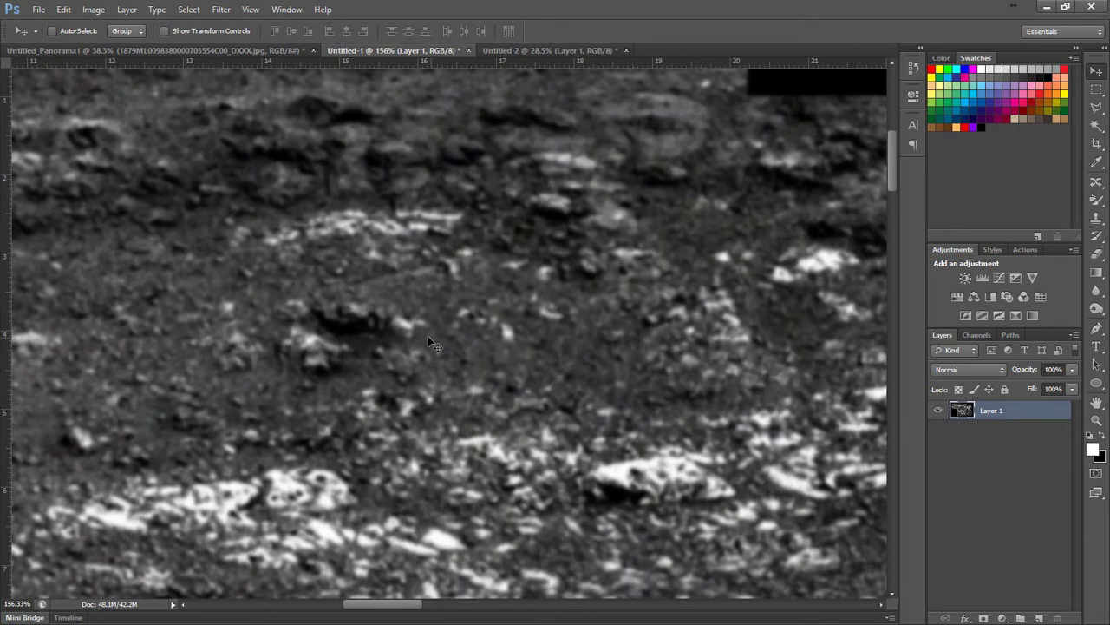
scroll(369, 399, "down", 1)
scroll(538, 409, "up", 3)
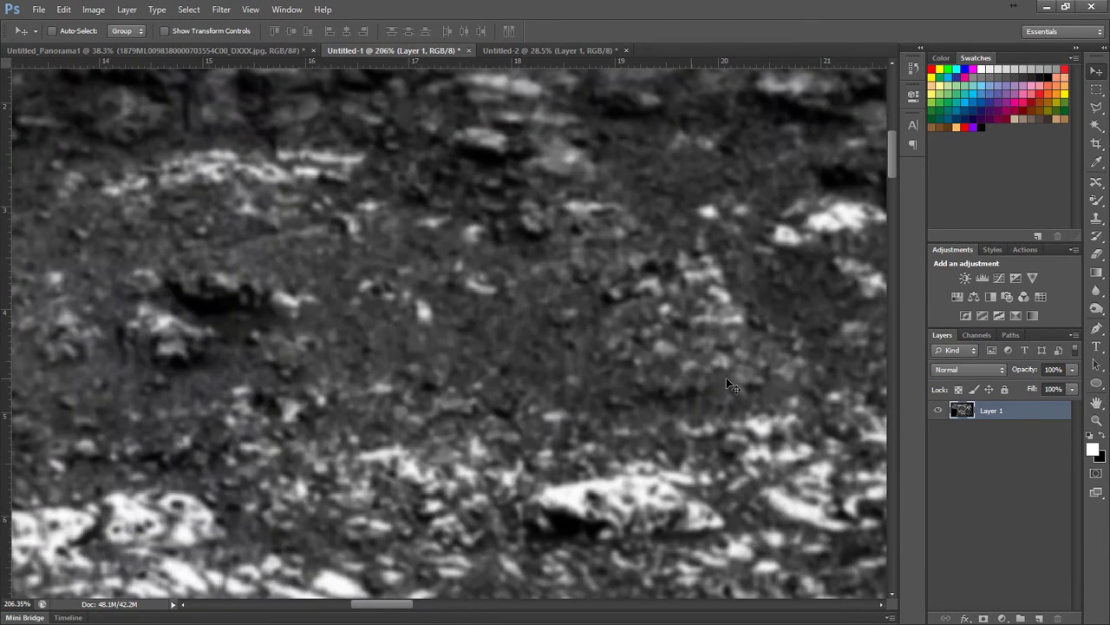
Step: Choose the Dodge tool with a 9 px brush and lighten a short vertical streak in the dark ground beyond the shadowed hollow
left_click(1096, 310)
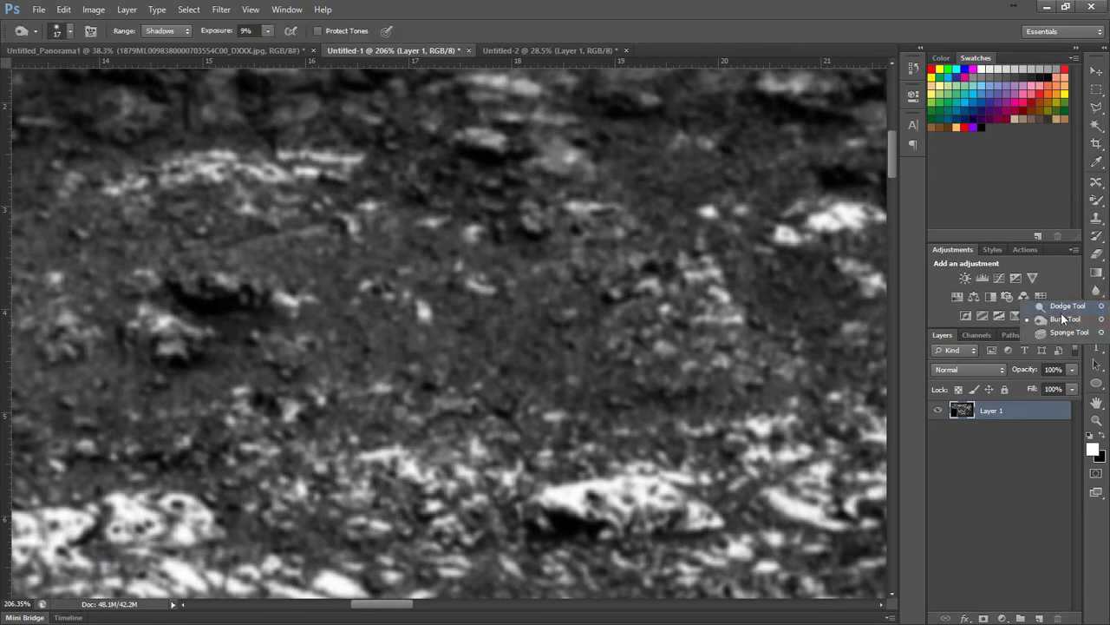
left_click(1057, 307)
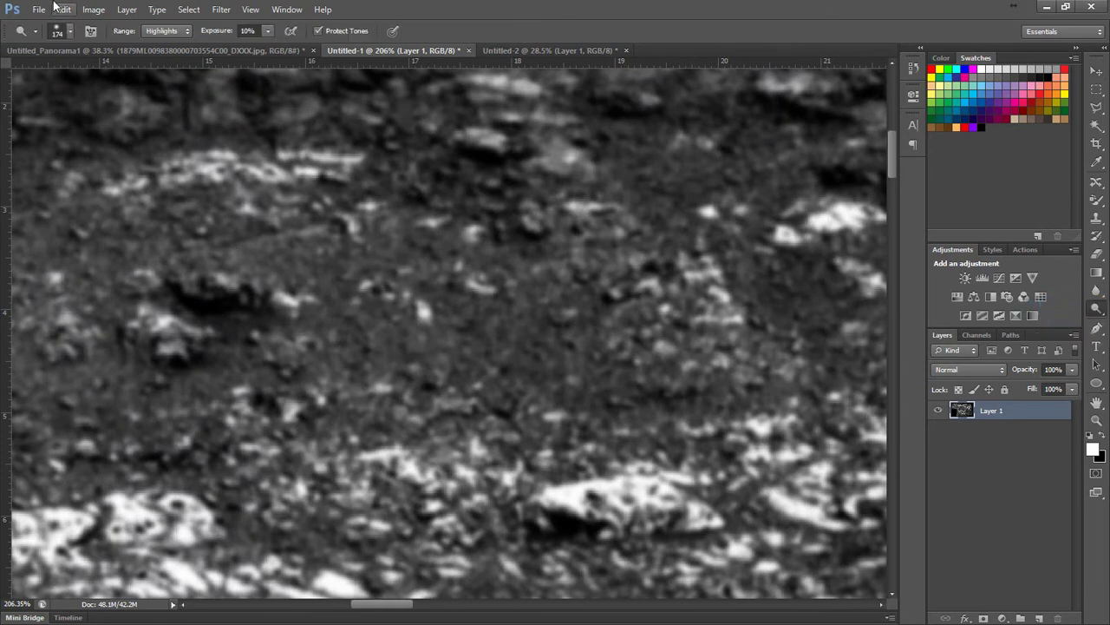
left_click(61, 30)
left_click_drag(112, 76, 26, 77)
key("Return")
scroll(478, 408, "up", 1)
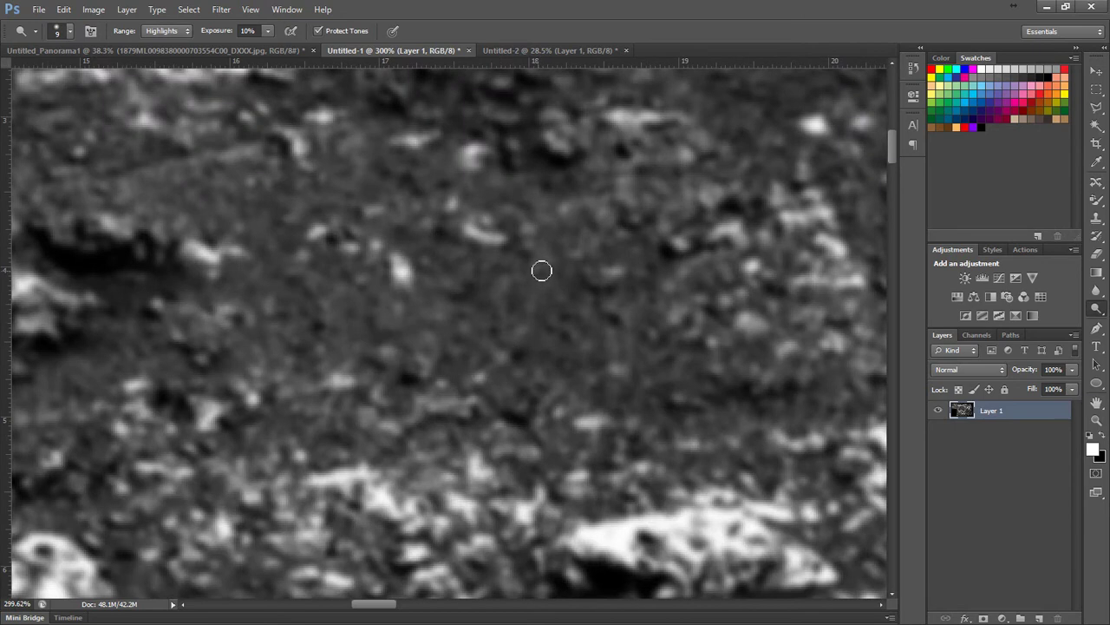
left_click_drag(538, 252, 539, 280)
Step: Raise the Dodge exposure to 35% and lighten the dark ground around the short vertical streak again
left_click(266, 32)
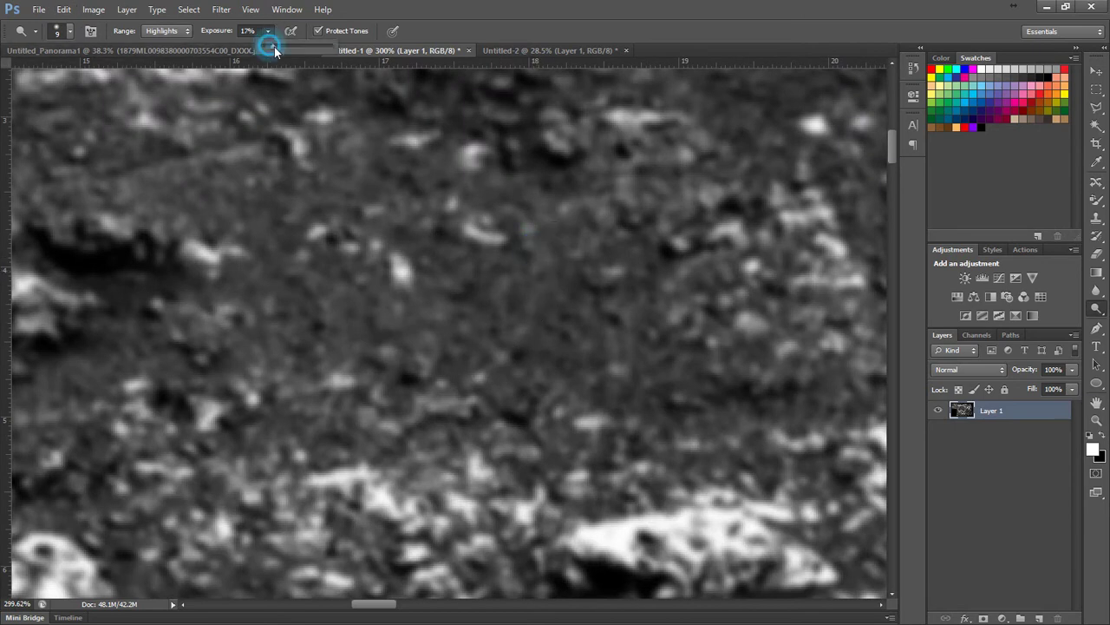
left_click(69, 32)
left_click(25, 106)
left_click(542, 26)
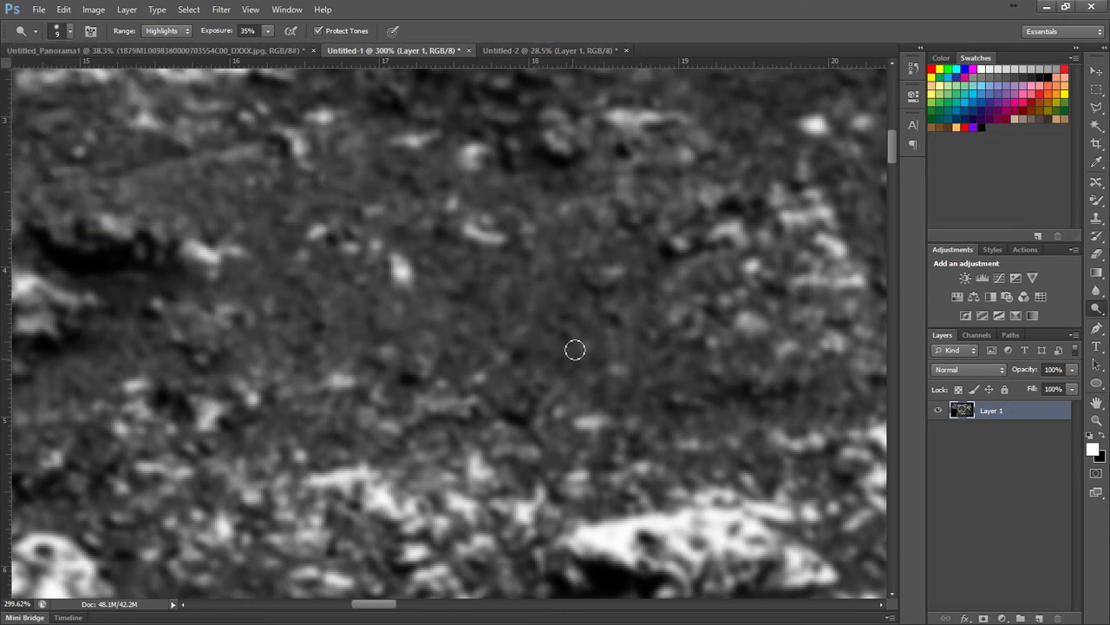
left_click(514, 219)
Step: Raise the Dodge exposure to 73% and brighten a thin curved line, the specks inside it and the spots towards the pale ridge
left_click(268, 34)
left_click_drag(268, 49, 299, 48)
left_click(528, 298)
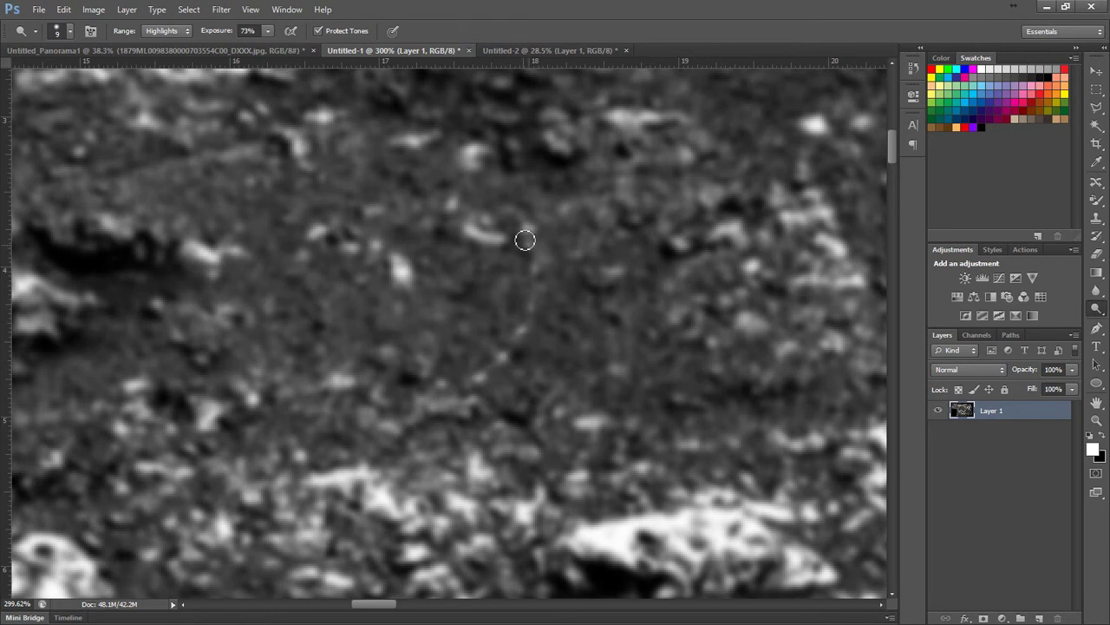
left_click(486, 290)
left_click(492, 286)
left_click(438, 300)
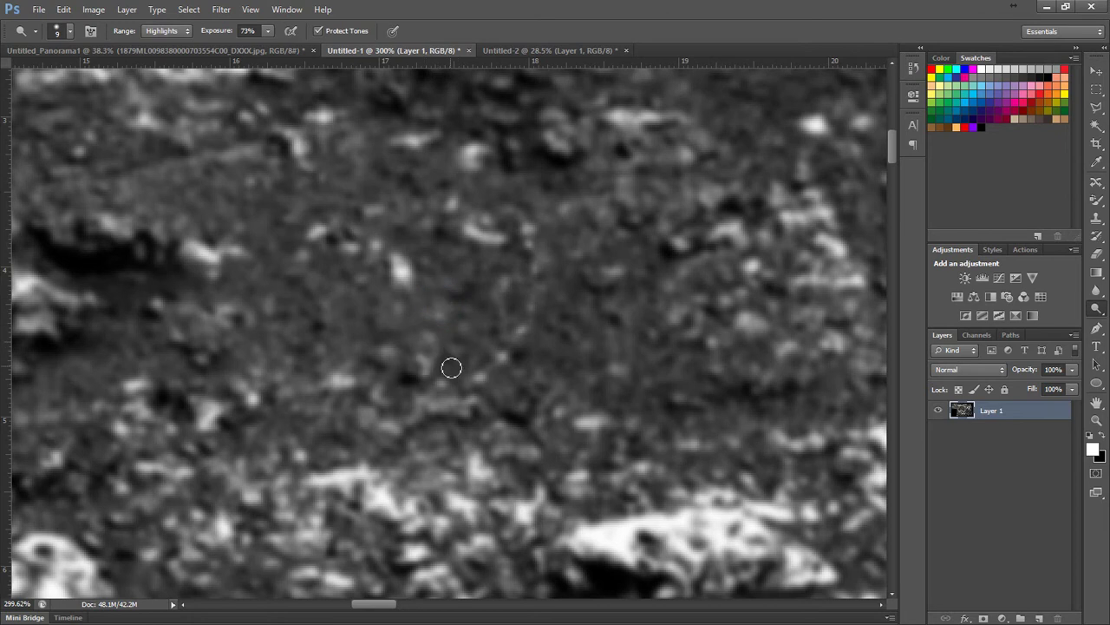
left_click(477, 354)
left_click(451, 354)
left_click(456, 299)
mouse_move(424, 296)
left_mouse_down()
mouse_move(430, 245)
mouse_move(449, 233)
mouse_move(337, 250)
mouse_move(313, 238)
mouse_move(361, 171)
mouse_move(251, 149)
left_mouse_up()
Step: Dodge the ground along the thin curved line, bringing out a small vertical highlight just inside it
scroll(552, 393, "down", 4)
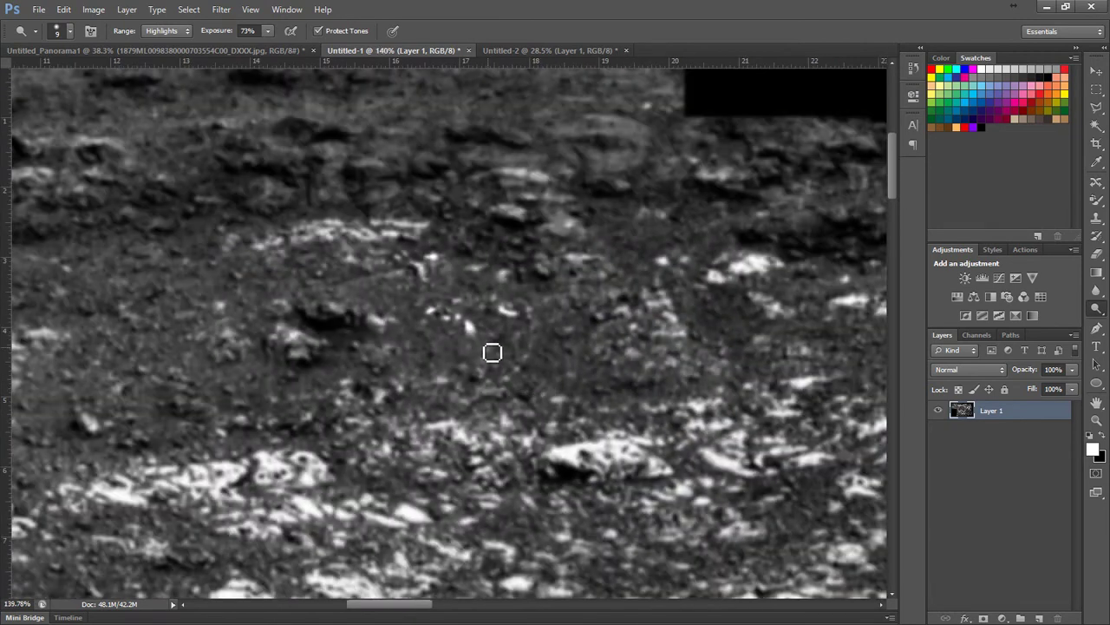
scroll(558, 212, "up", 3)
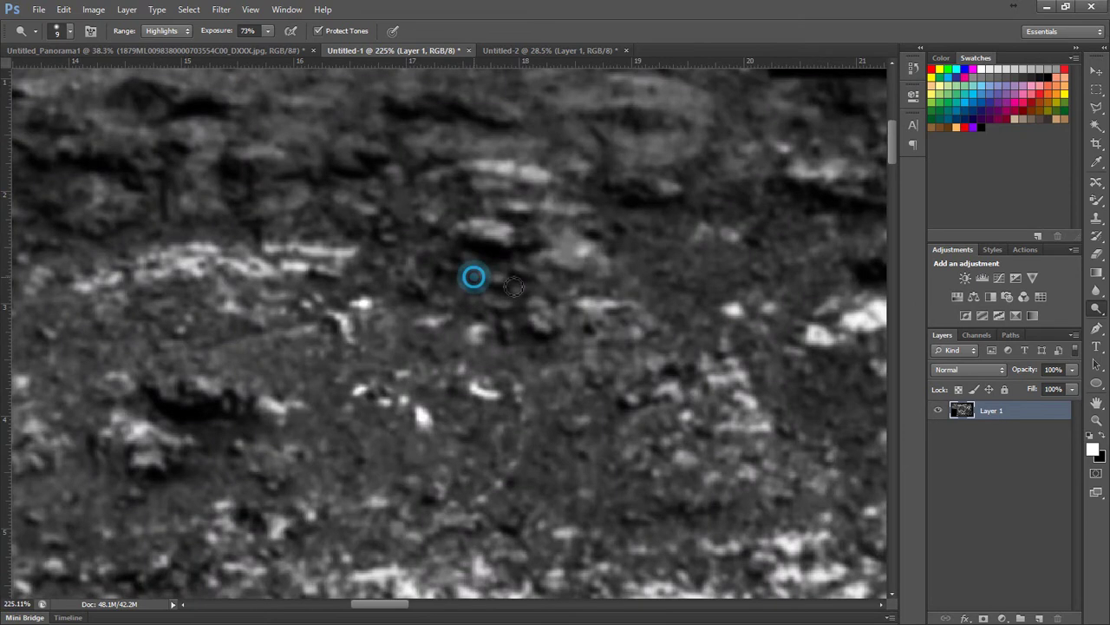
left_click(550, 318)
left_click(567, 330)
left_click(550, 377)
left_click(550, 404)
left_click(543, 436)
left_click(502, 426)
left_click(495, 452)
left_click(499, 458)
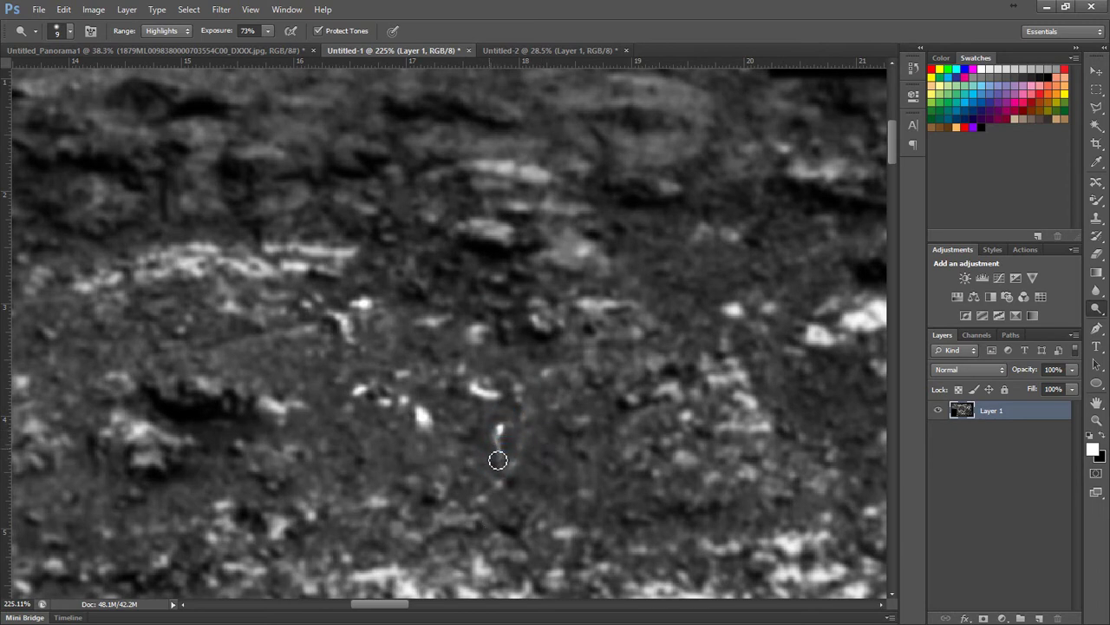
left_click(459, 457)
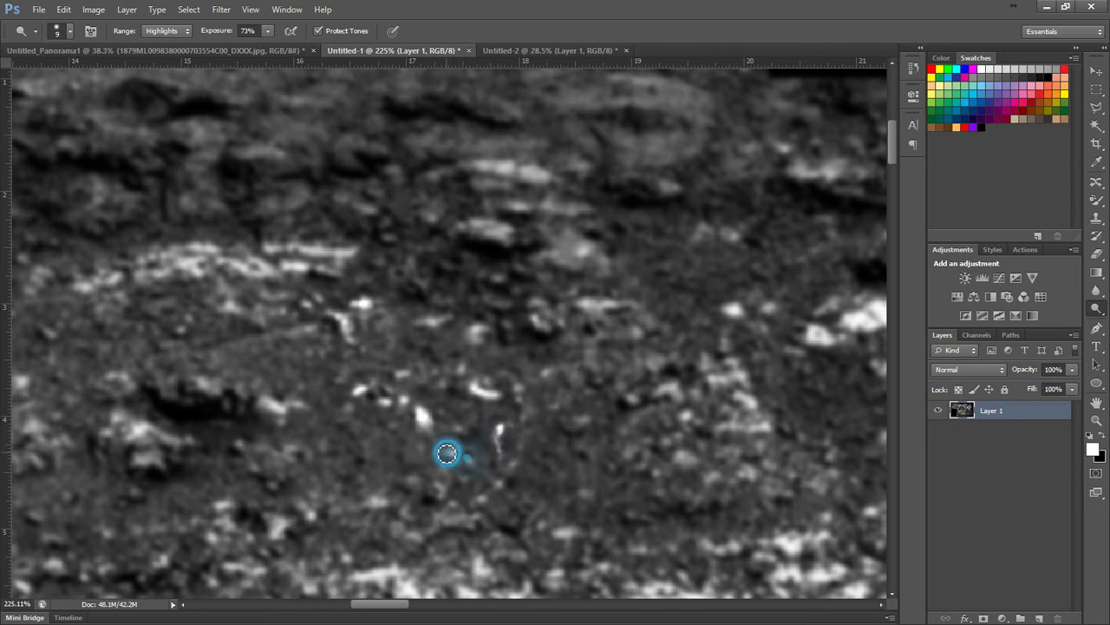
Step: Dodge small specks and a short vertical highlight on the hollow-facing side of the curved outline
left_click(420, 513)
left_click(418, 452)
left_click(412, 455)
left_click(415, 457)
left_click(342, 422)
left_click(368, 439)
left_click(367, 451)
left_click(366, 494)
left_click(390, 460)
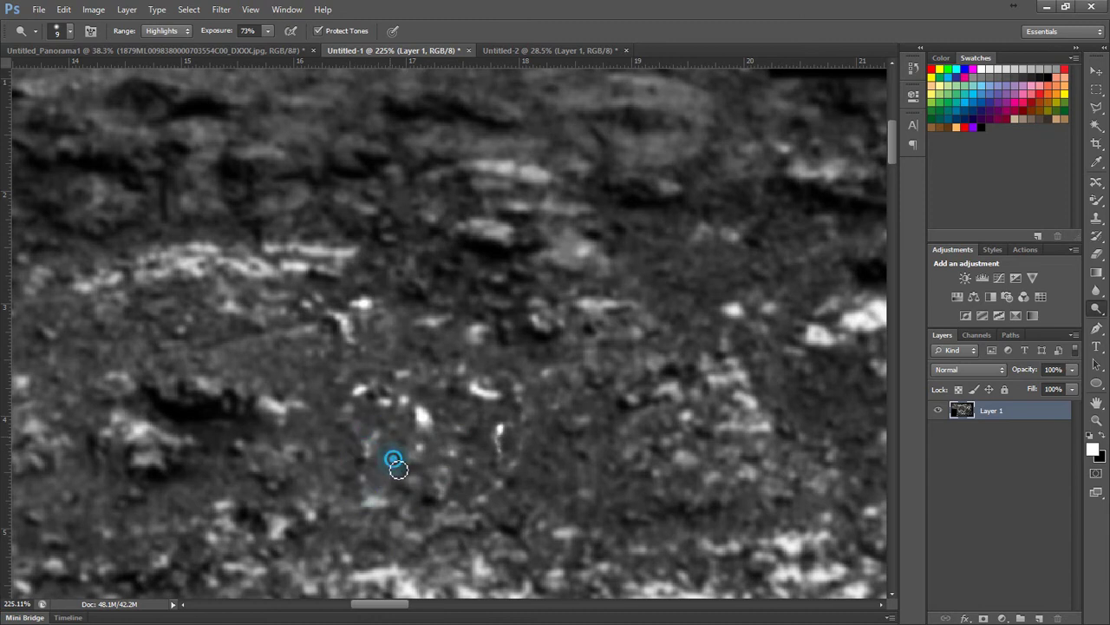
left_click(379, 458)
left_click(370, 434)
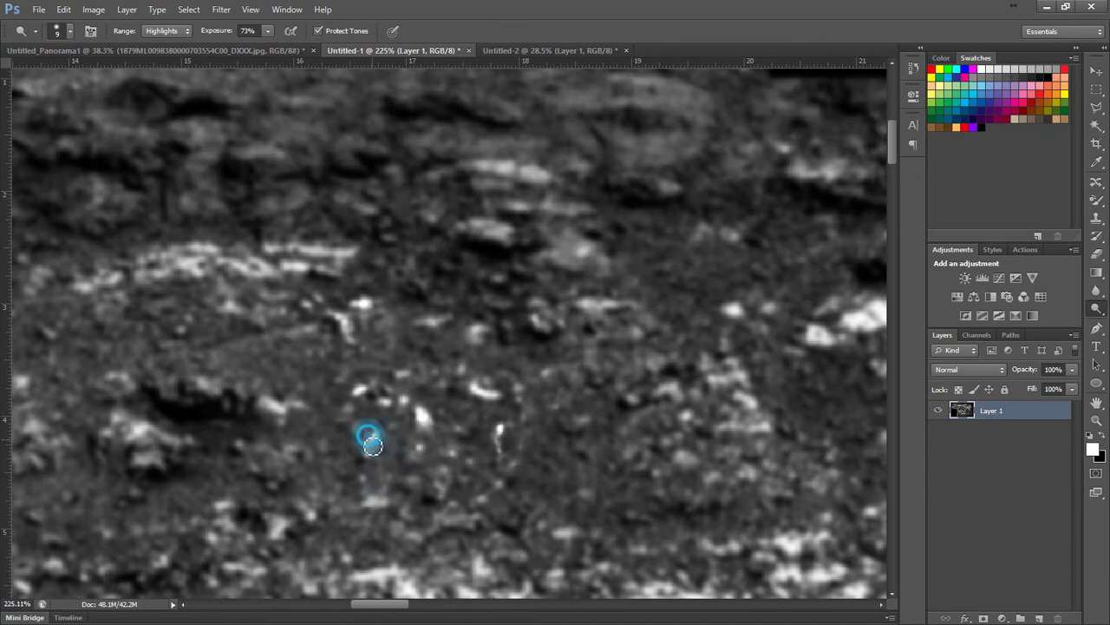
Step: Dodge a small arc along the near edge of the pale pebble cluster beyond the curved outline
scroll(476, 401, "down", 3)
scroll(538, 459, "up", 3)
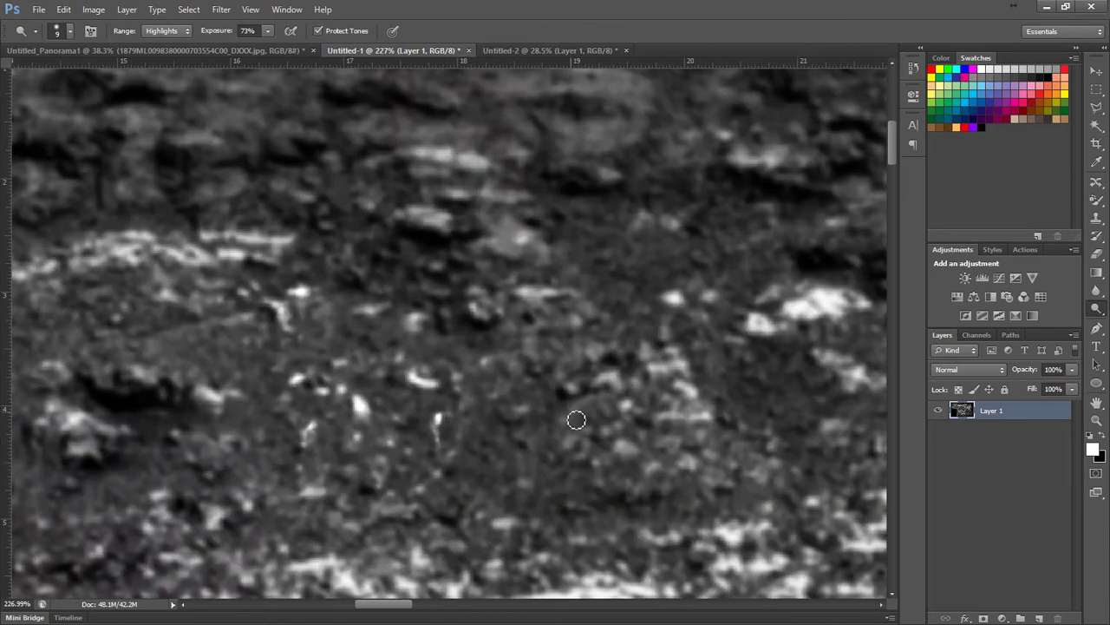
left_click(587, 401)
left_click(563, 426)
left_click(584, 420)
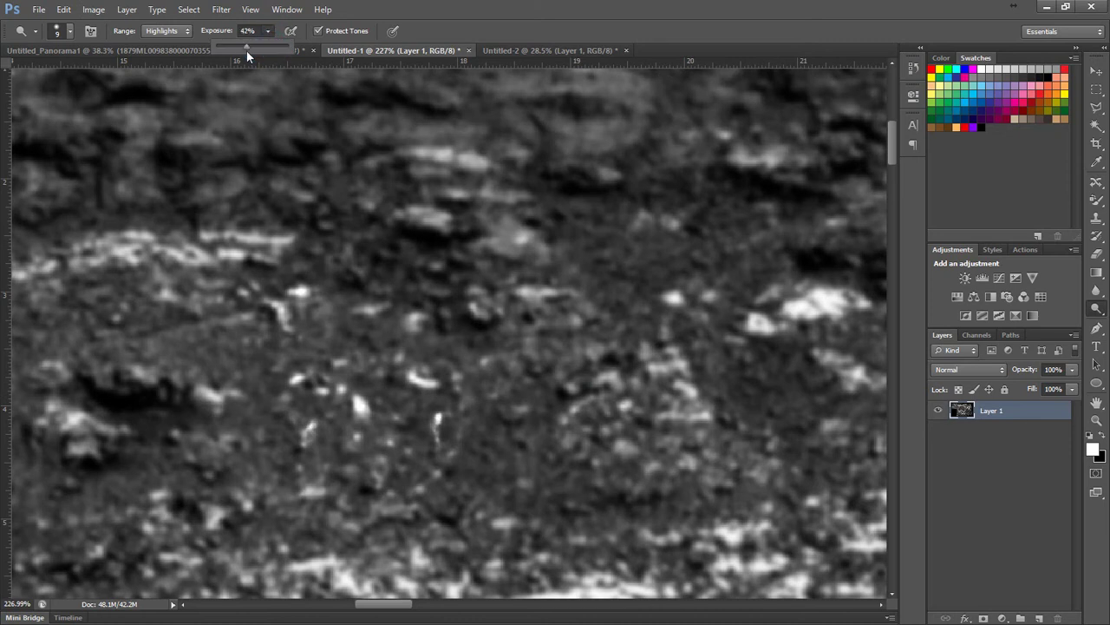
Step: Lower the Dodge exposure to 42% and brighten a hooked spot and faint streaks between the curved outline and pebble cluster
left_click(535, 446)
scroll(536, 481, "up", 4)
left_click(521, 384)
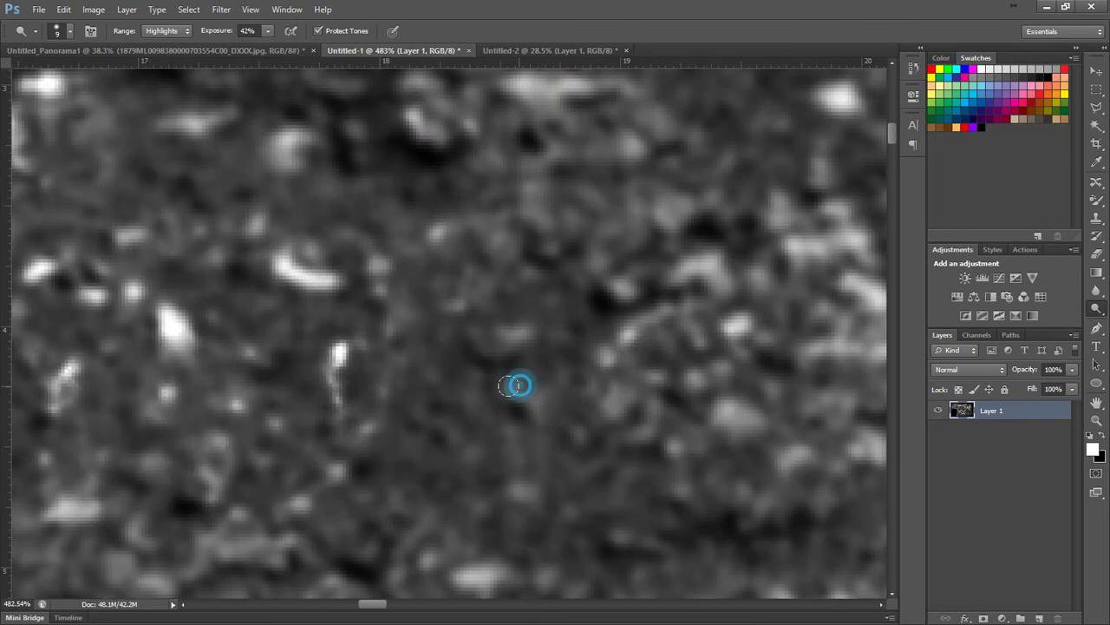
left_click(518, 395)
left_click(511, 434)
left_click(512, 500)
left_click(533, 408)
left_click(519, 441)
left_click(465, 386)
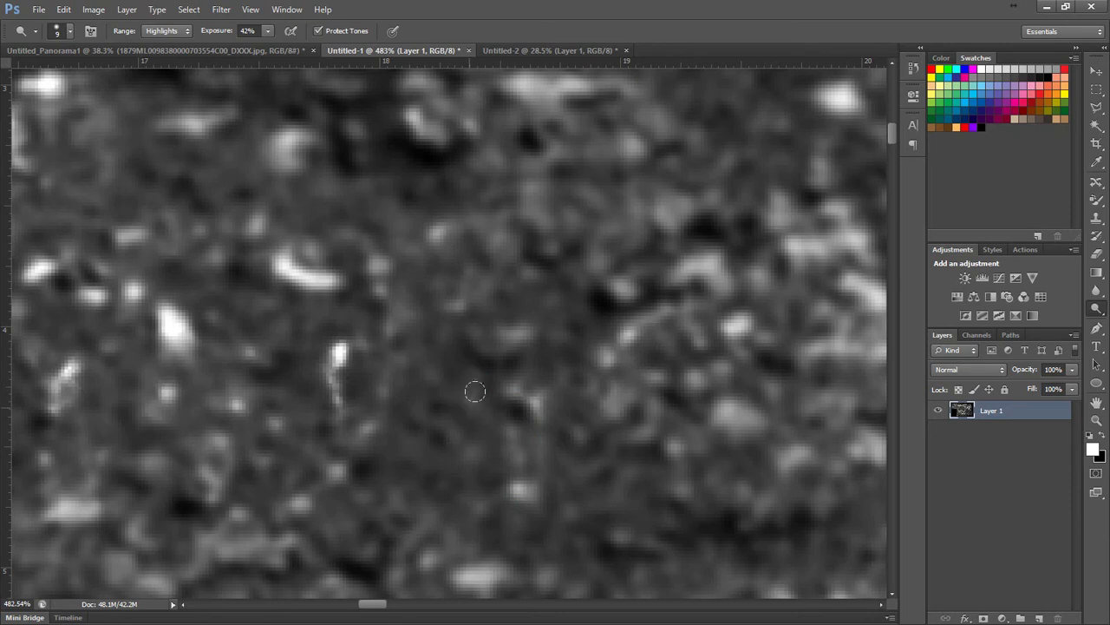
Step: Extend the dodging with short strokes over the dark ground around the hooked spot
mouse_move(437, 434)
left_mouse_down()
mouse_move(426, 433)
mouse_move(449, 432)
left_mouse_up()
left_click_drag(470, 378, 443, 394)
mouse_move(482, 461)
left_mouse_down()
mouse_move(480, 430)
mouse_move(457, 467)
mouse_move(486, 513)
left_mouse_up()
left_click_drag(476, 554, 537, 439)
scroll(538, 438, "down", 6)
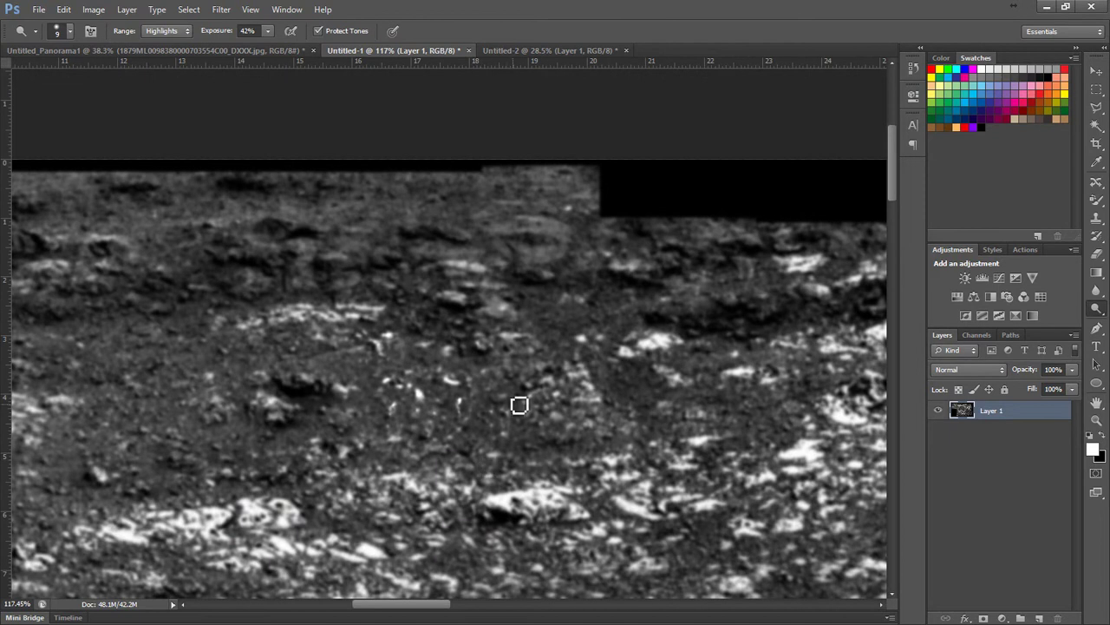
Step: Dodge the end of the faint diagonal ridge above the shadowed hollow and the specks just beneath it
scroll(523, 300, "down", 2)
scroll(699, 399, "up", 1)
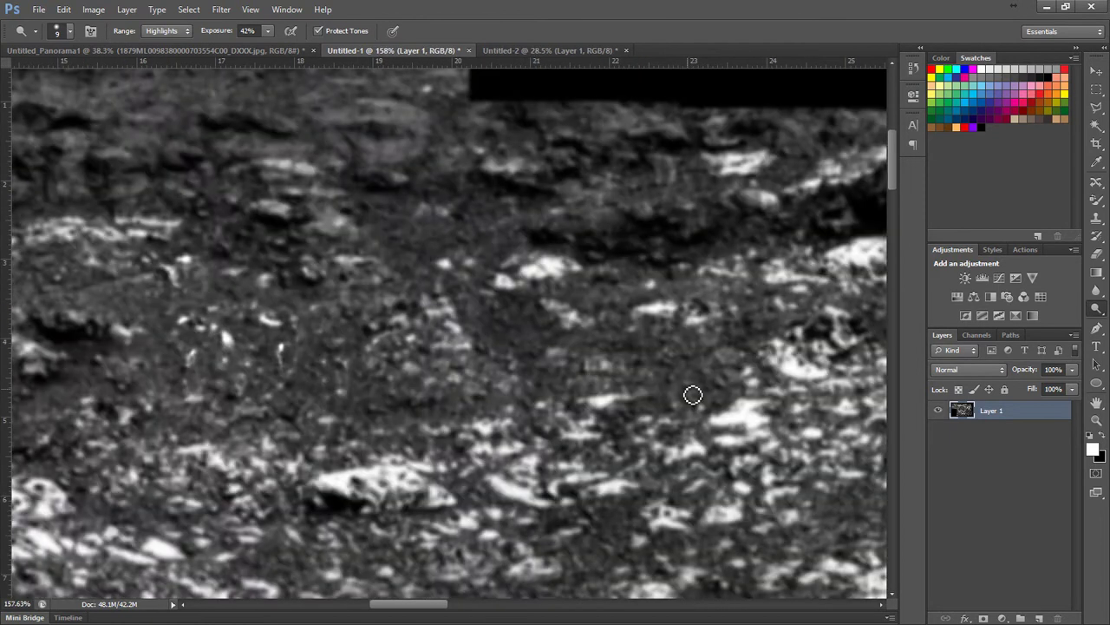
scroll(696, 401, "up", 1)
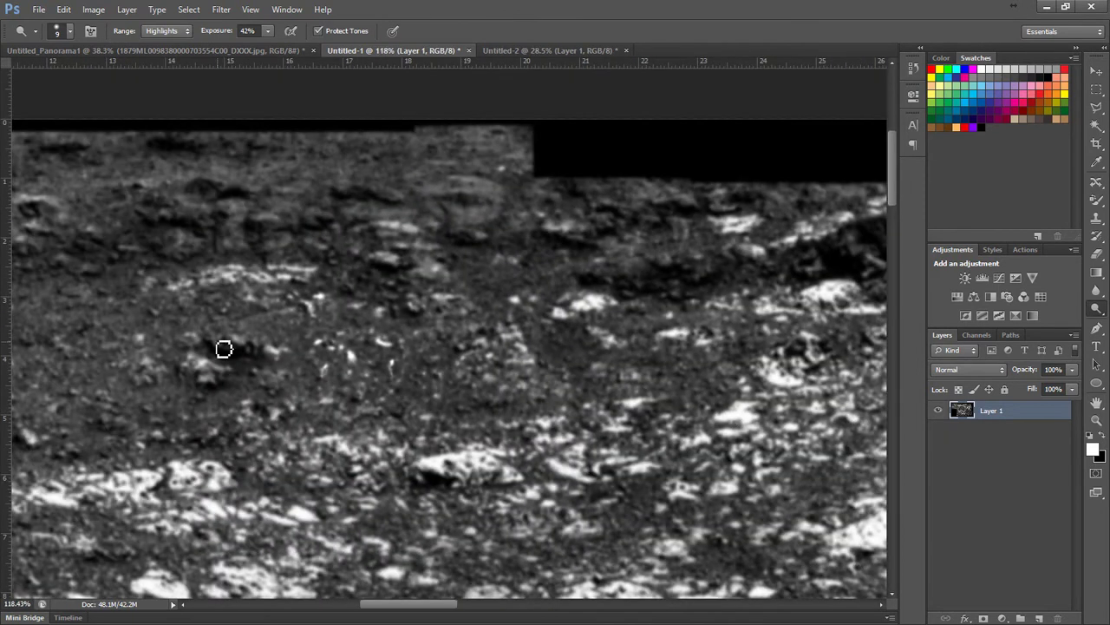
scroll(227, 329, "up", 5)
left_click(396, 285)
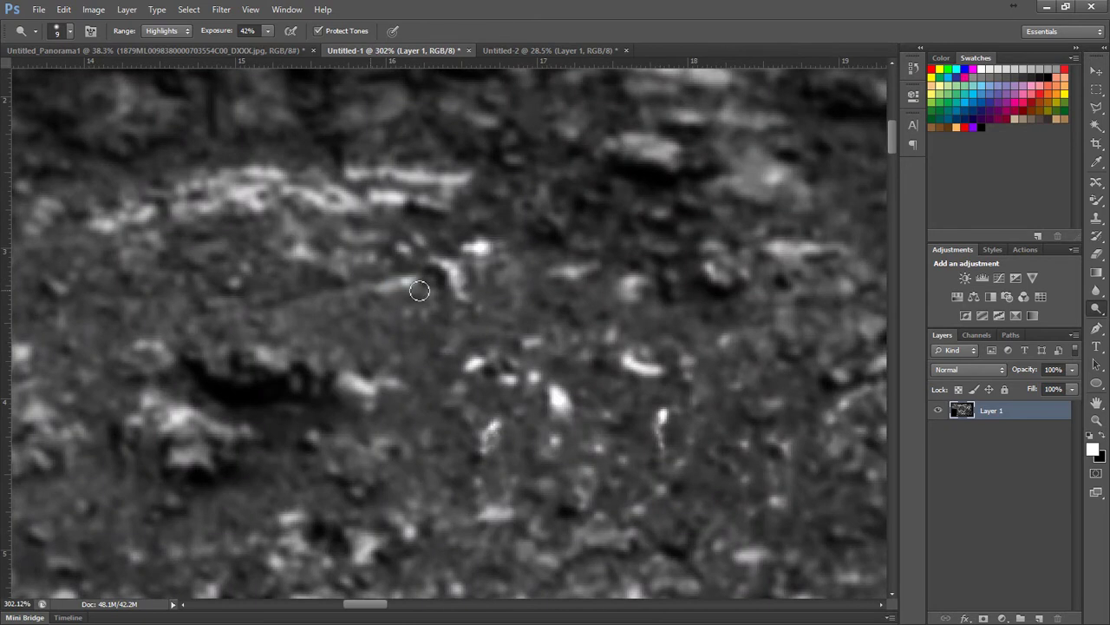
left_click(368, 319)
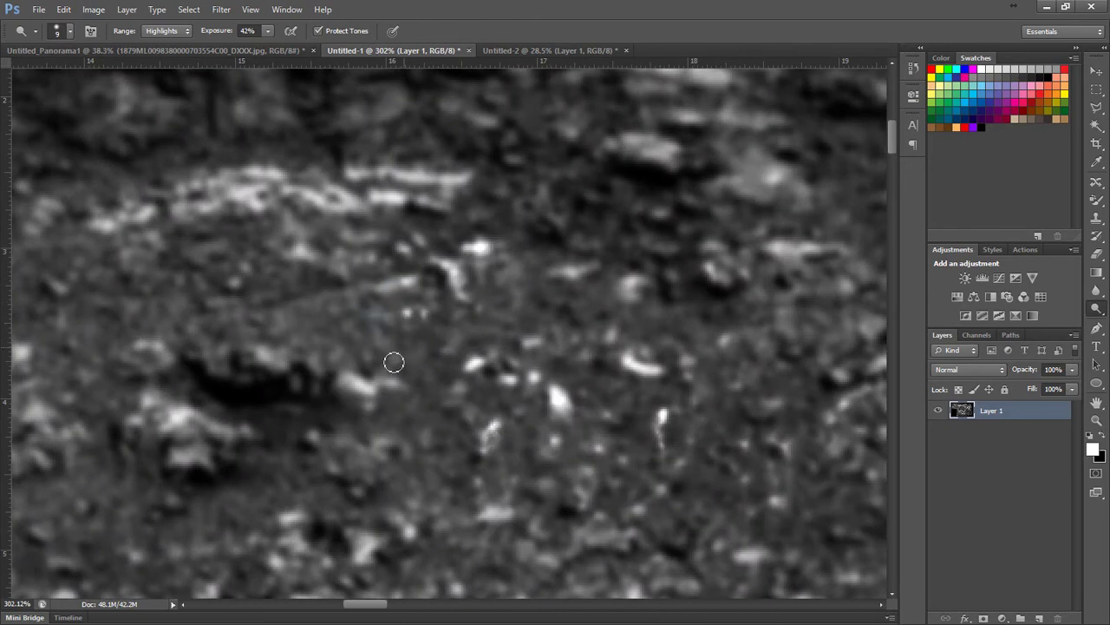
left_click(377, 330)
left_click(425, 325)
Step: Dodge the remaining specks from below the diagonal ridge down past the bright stones beside the shadowed hollow
left_click(411, 364)
left_click(352, 339)
left_click(347, 307)
left_click(272, 322)
left_click(377, 367)
left_click(420, 408)
left_click(417, 461)
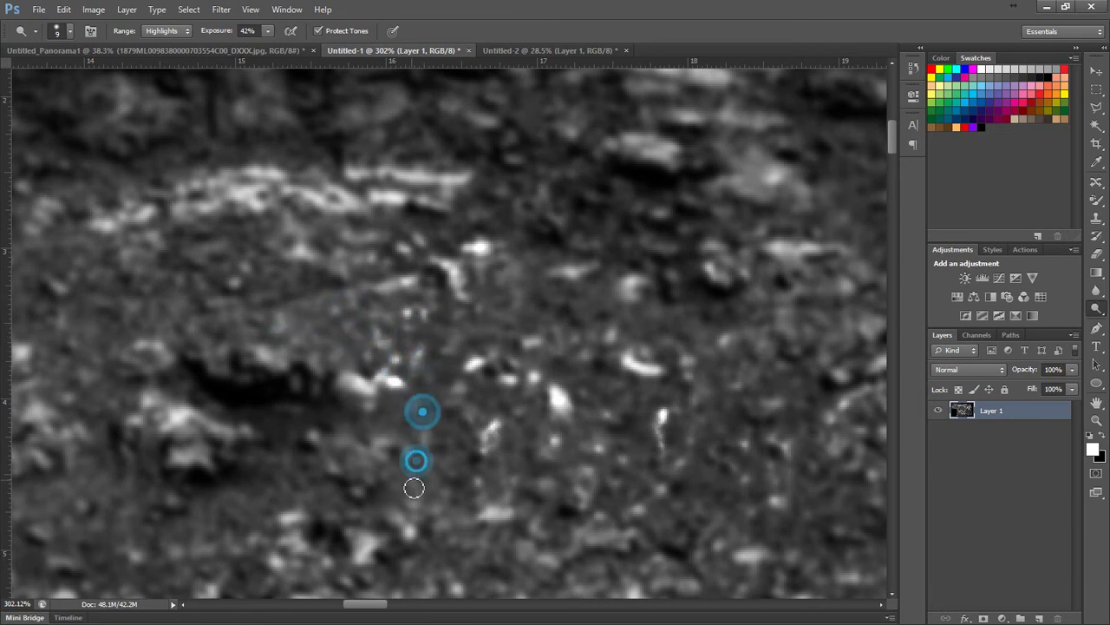
left_click(413, 487)
Step: Lower the Dodge exposure to 26% and enlarge the soft brush to 76 px
scroll(489, 293, "down", 5)
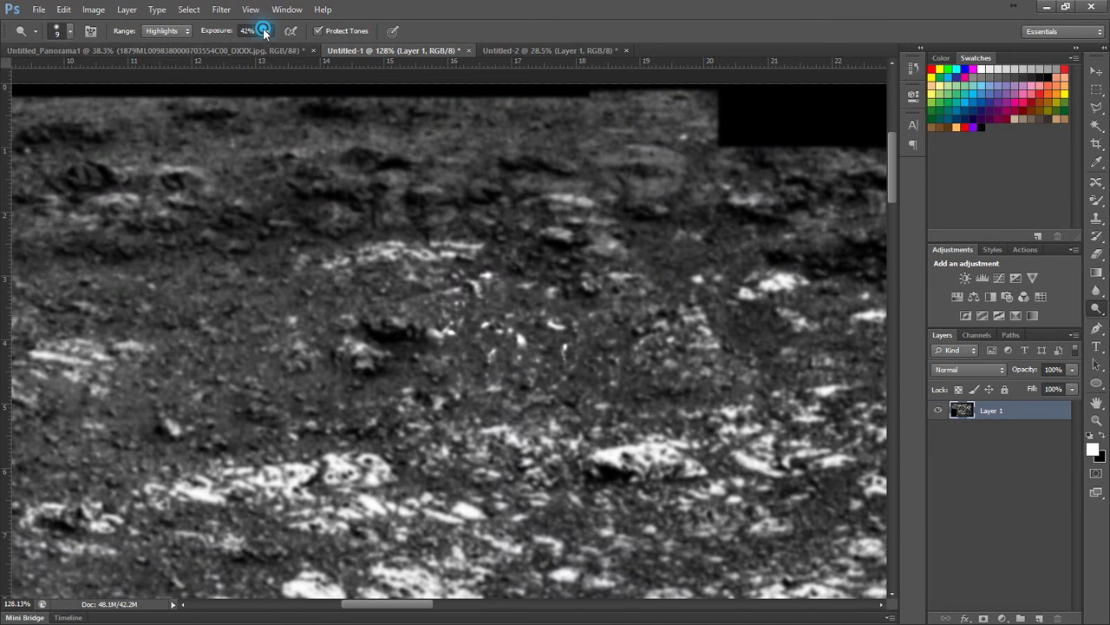
left_click_drag(259, 47, 255, 47)
left_click(568, 25)
left_click(69, 32)
mouse_move(35, 76)
left_mouse_down()
mouse_move(70, 78)
mouse_move(52, 109)
left_mouse_up()
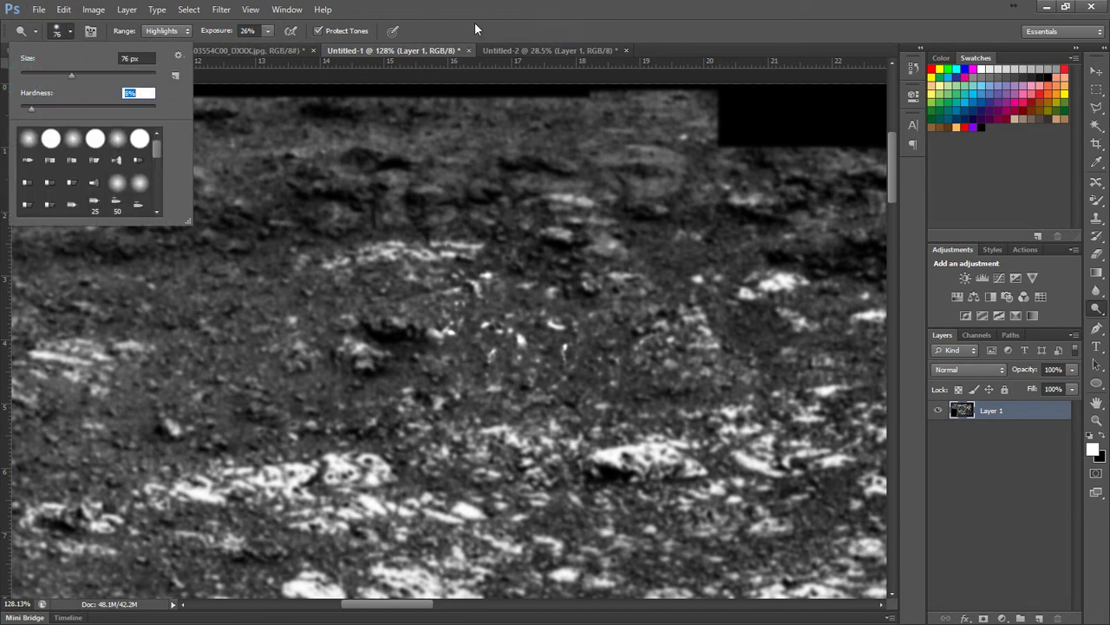
left_click(501, 14)
Step: Dodge the rocks around the shadowed hollow and the rubble down to the large bright slab below it
scroll(344, 238, "up", 2)
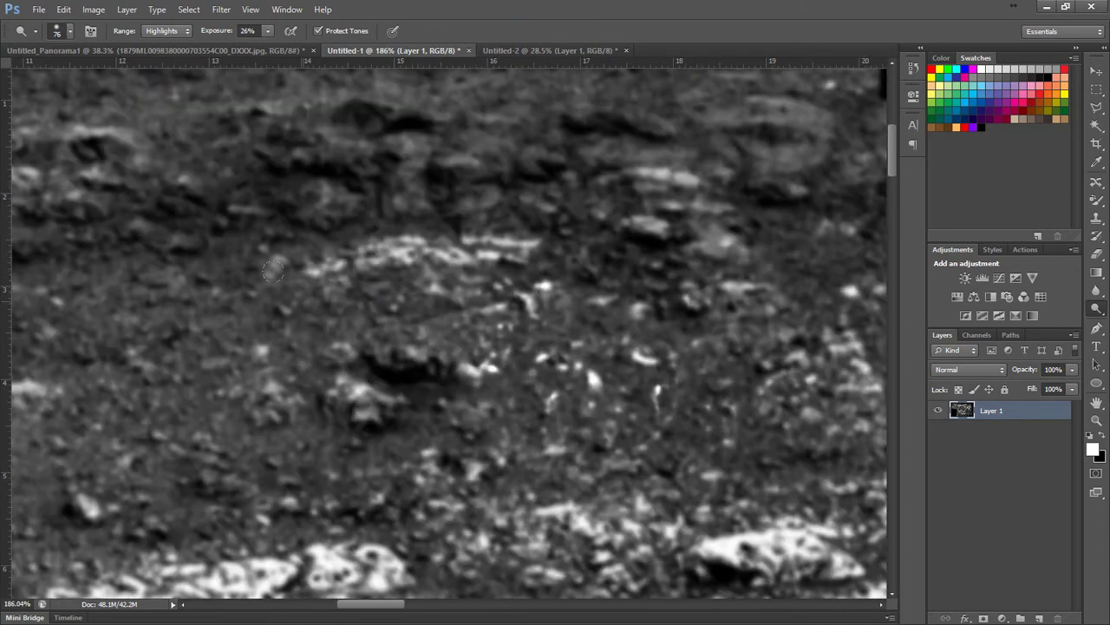
left_click(440, 289)
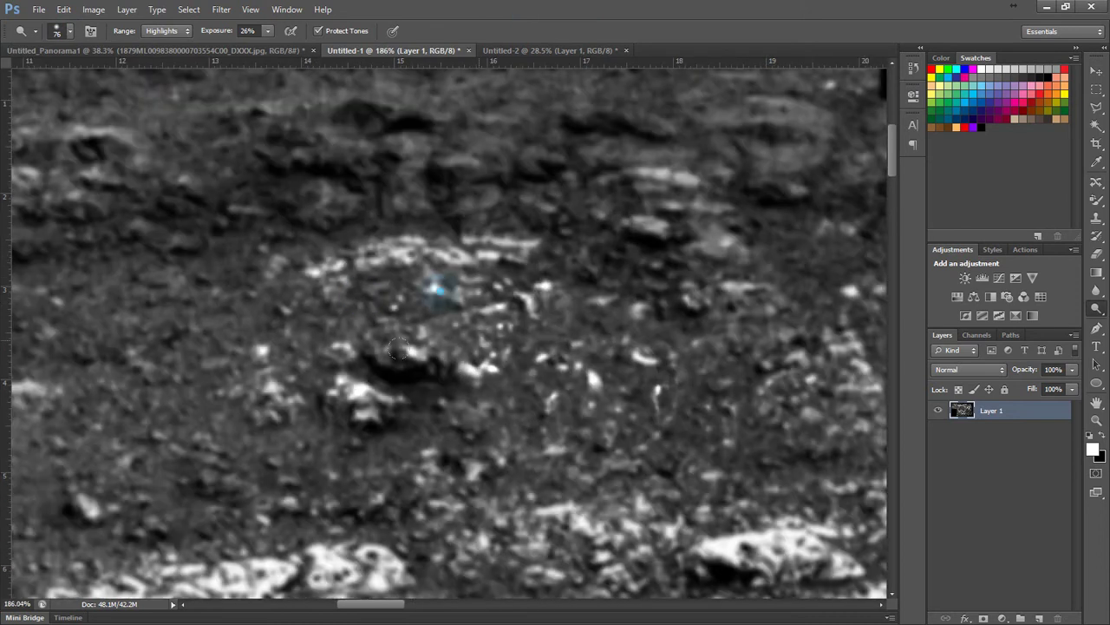
mouse_move(582, 402)
left_mouse_down()
mouse_move(512, 520)
mouse_move(417, 564)
left_mouse_up()
scroll(434, 343, "down", 4)
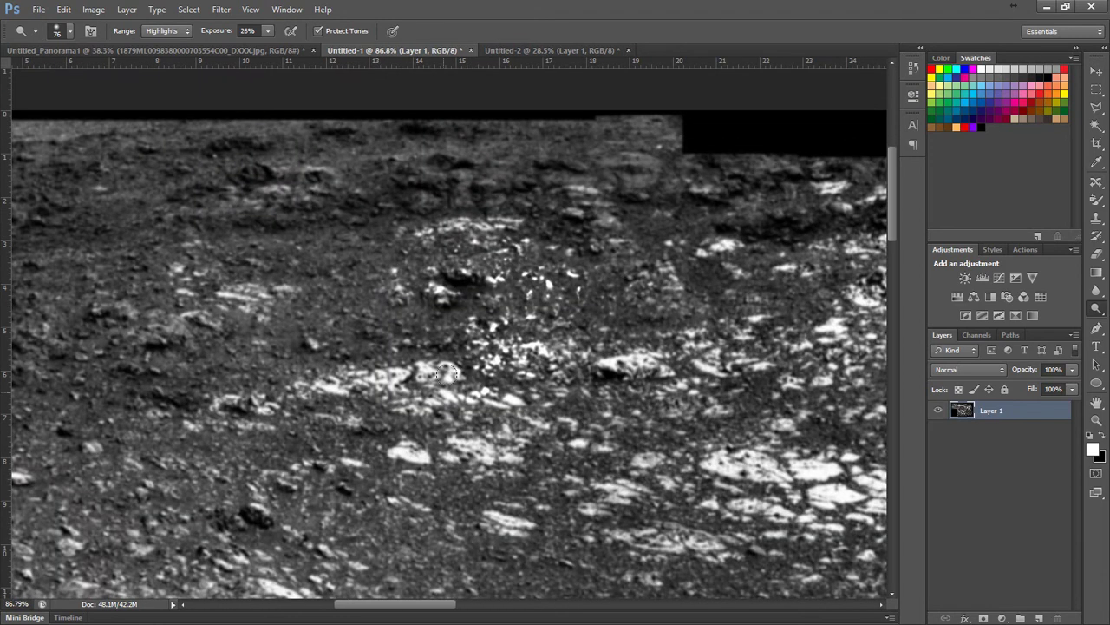
Step: Dodge the rubble from beside the shadowed hollow across to the small pale slab and the loose stones near it
scroll(226, 277, "up", 1)
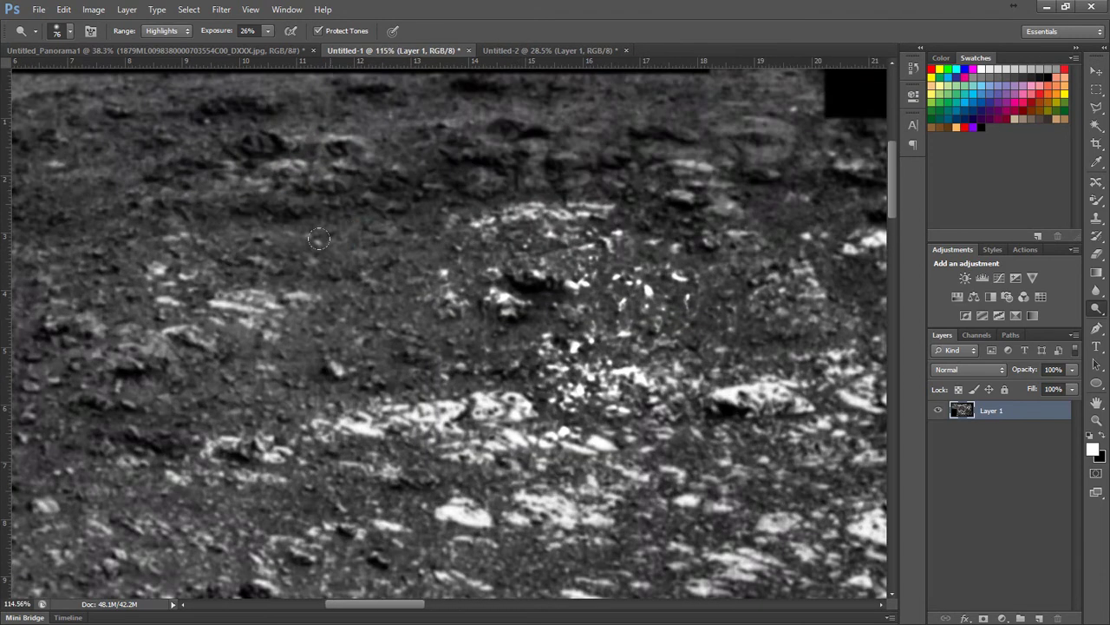
left_click(367, 236)
left_click(402, 234)
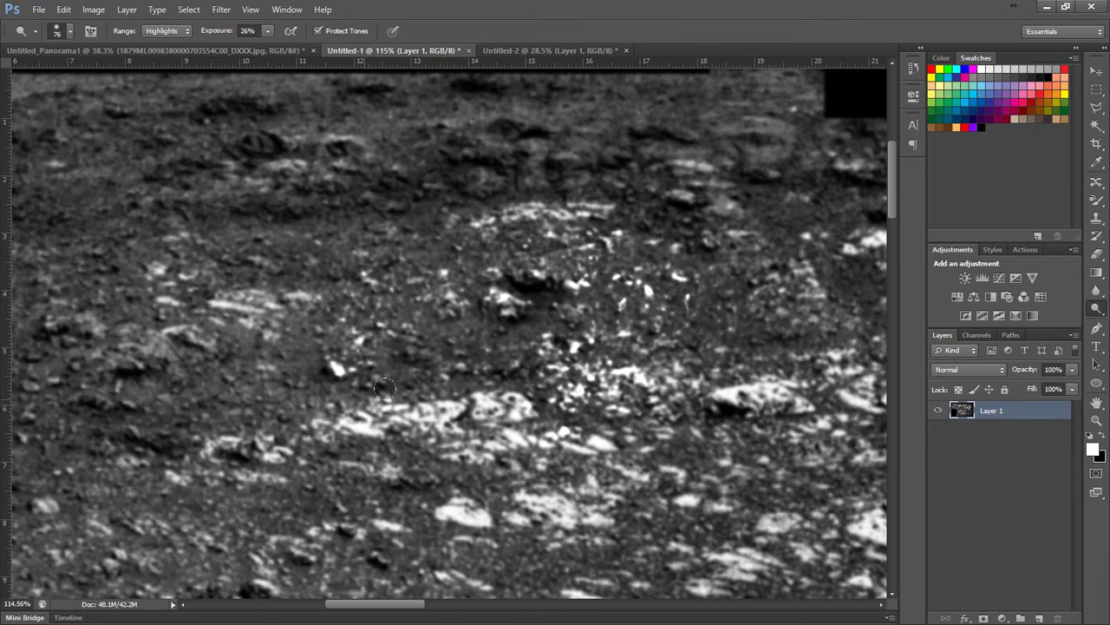
left_click(367, 224)
left_click(287, 249)
left_click(265, 252)
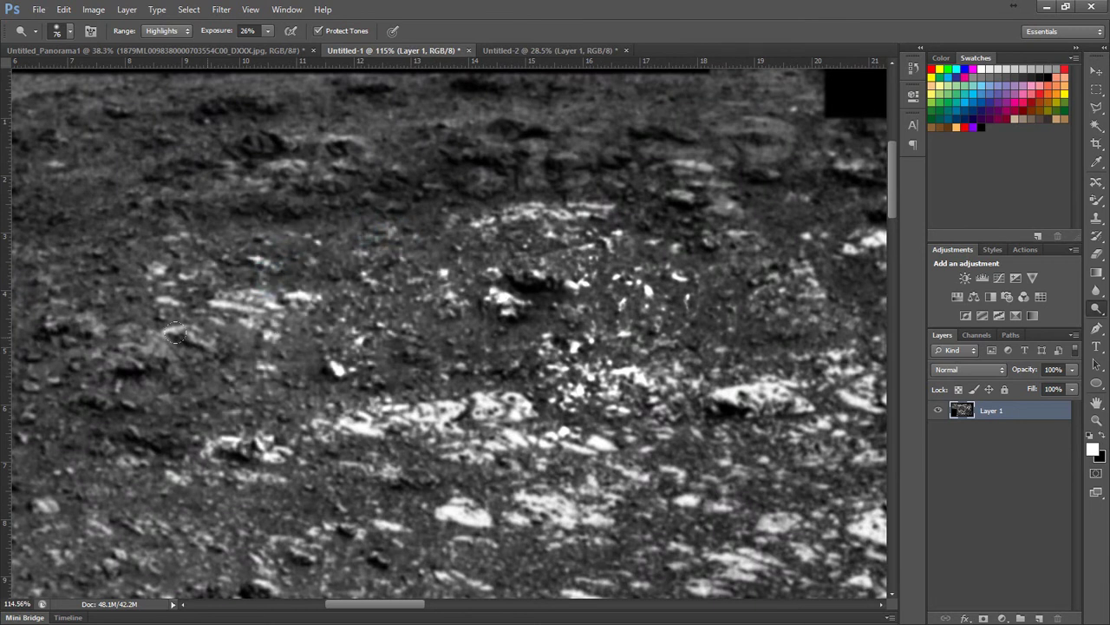
scroll(226, 451, "down", 2)
scroll(587, 365, "up", 1)
left_click(476, 353)
left_click(476, 392)
scroll(353, 281, "up", 1)
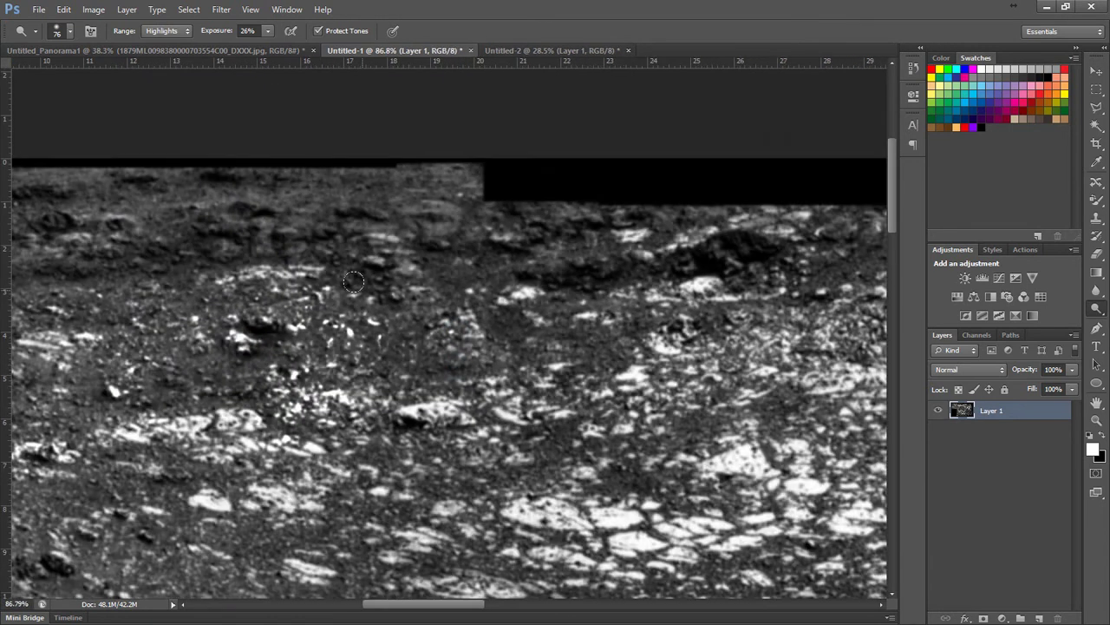
Step: Switch to the Burn tool, set its range to Highlights and its brush size to 77 px
scroll(438, 299, "up", 2)
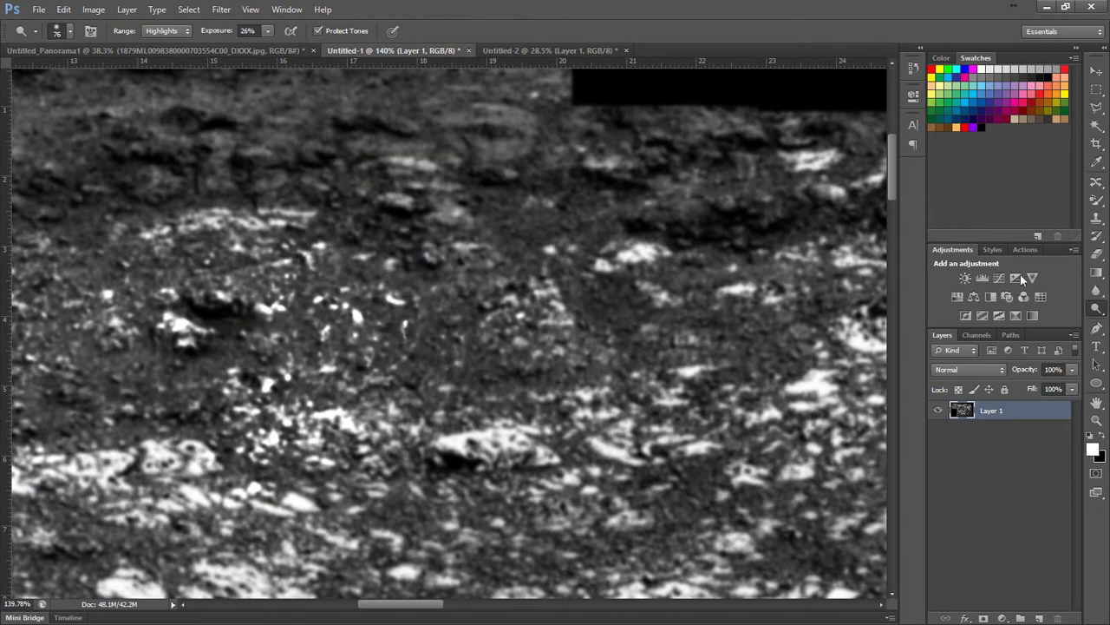
left_click_drag(1098, 312, 1072, 324)
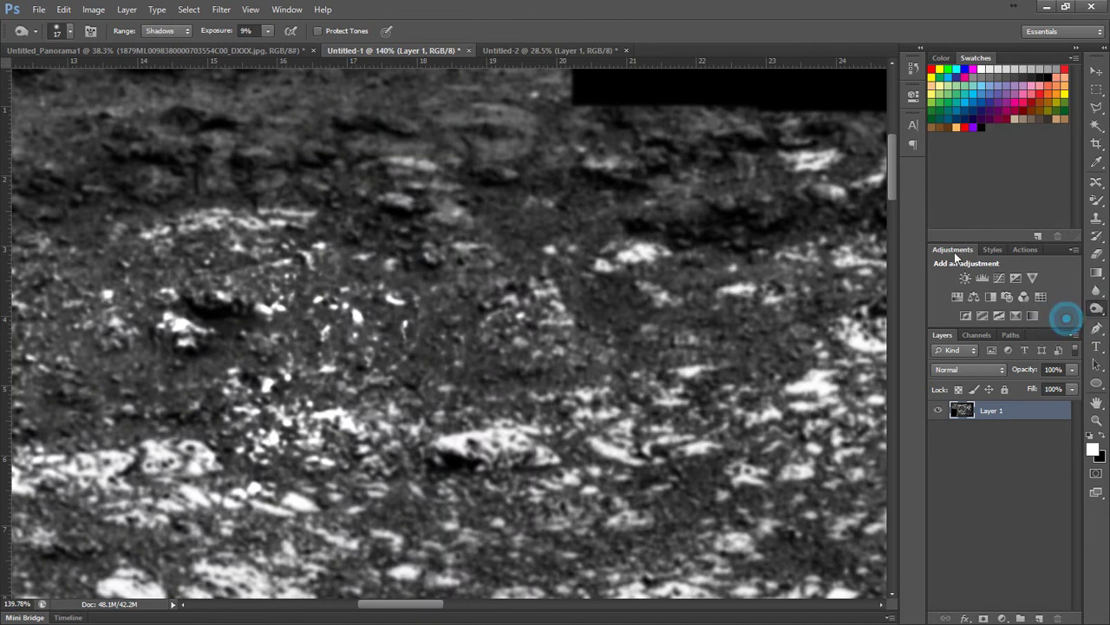
left_click(182, 32)
left_click(152, 67)
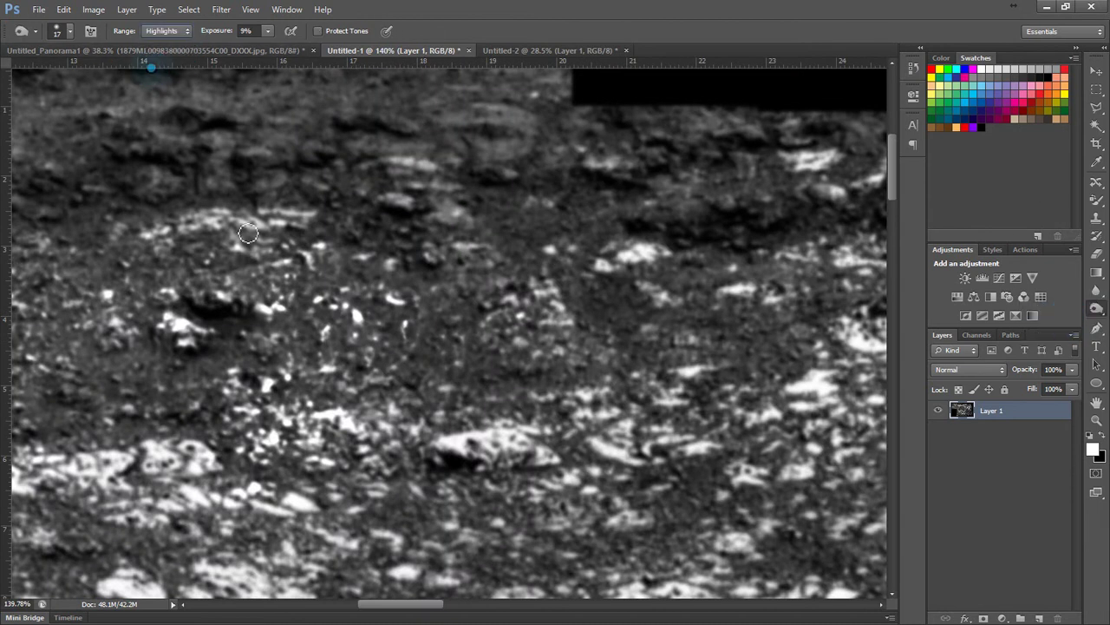
left_click(69, 32)
left_click_drag(32, 76, 71, 74)
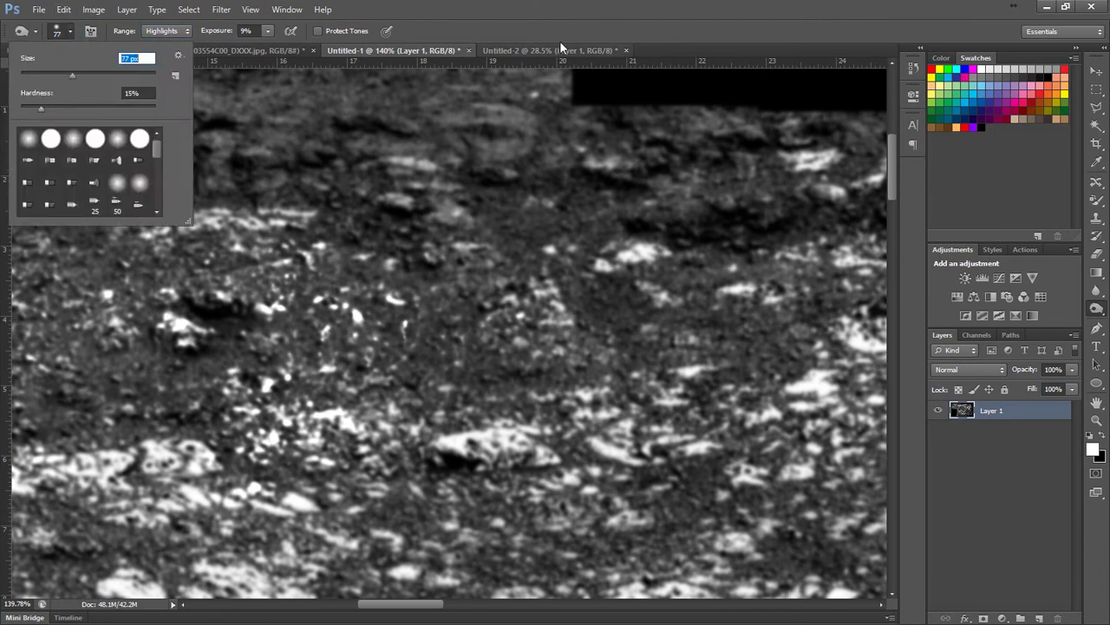
double_click(512, 48)
left_click(1022, 7)
Step: Burn the highlights of the bright specks around the shadowed hollow and the faint diagonal ridge above it
mouse_move(257, 240)
left_mouse_down()
mouse_move(367, 260)
mouse_move(365, 334)
mouse_move(241, 333)
left_mouse_up()
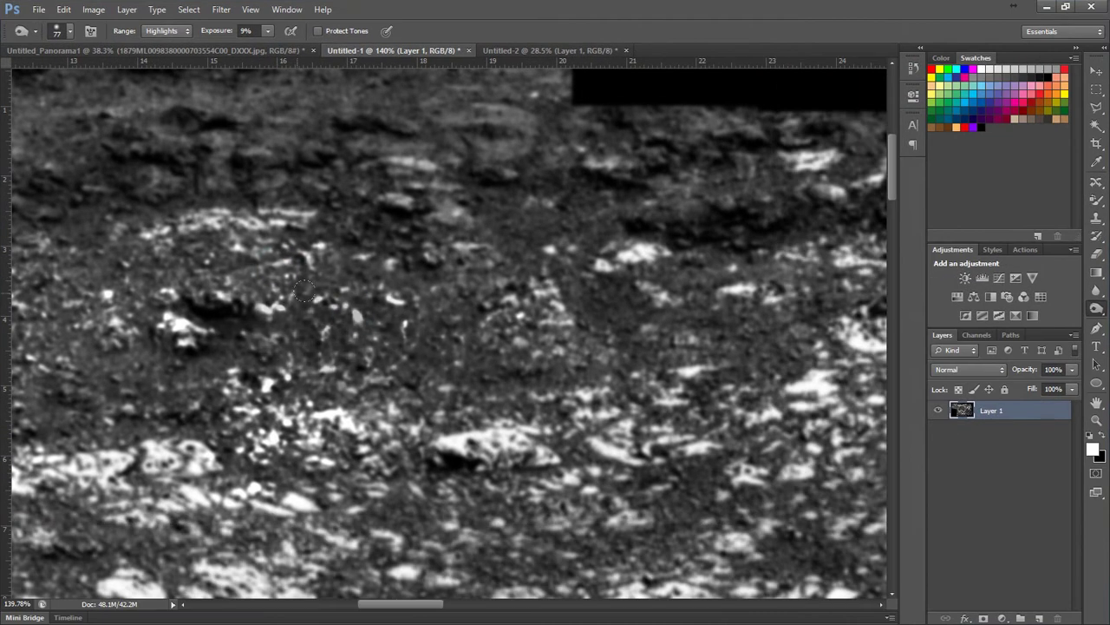
left_click_drag(297, 248, 125, 304)
mouse_move(211, 398)
left_mouse_down()
mouse_move(310, 404)
mouse_move(420, 340)
left_mouse_up()
scroll(537, 354, "down", 2)
scroll(323, 330, "up", 4)
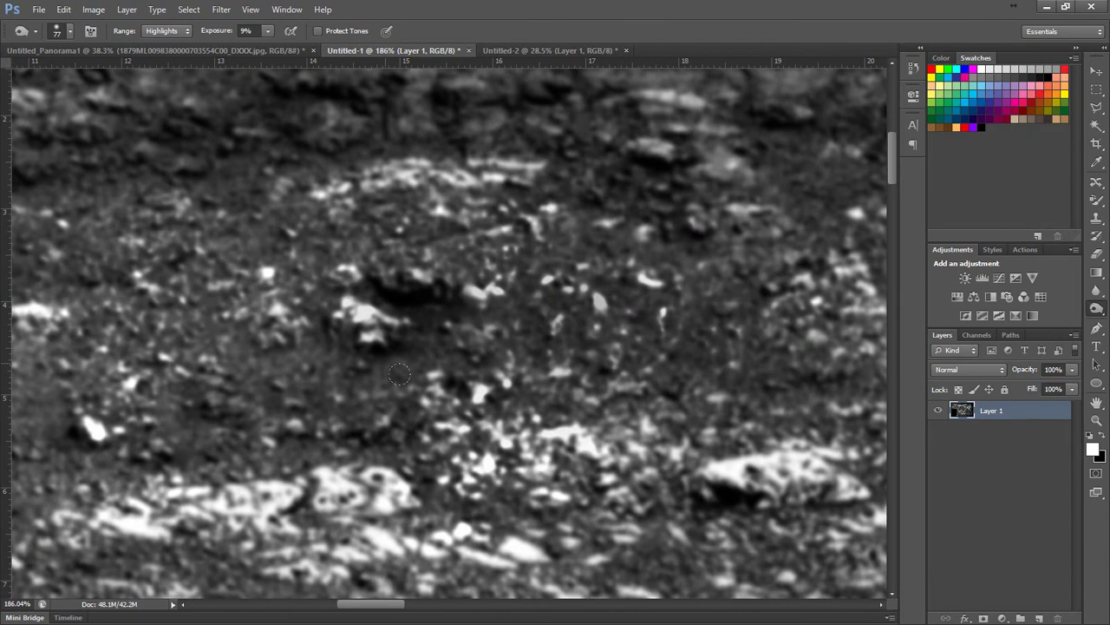
scroll(305, 308, "down", 3)
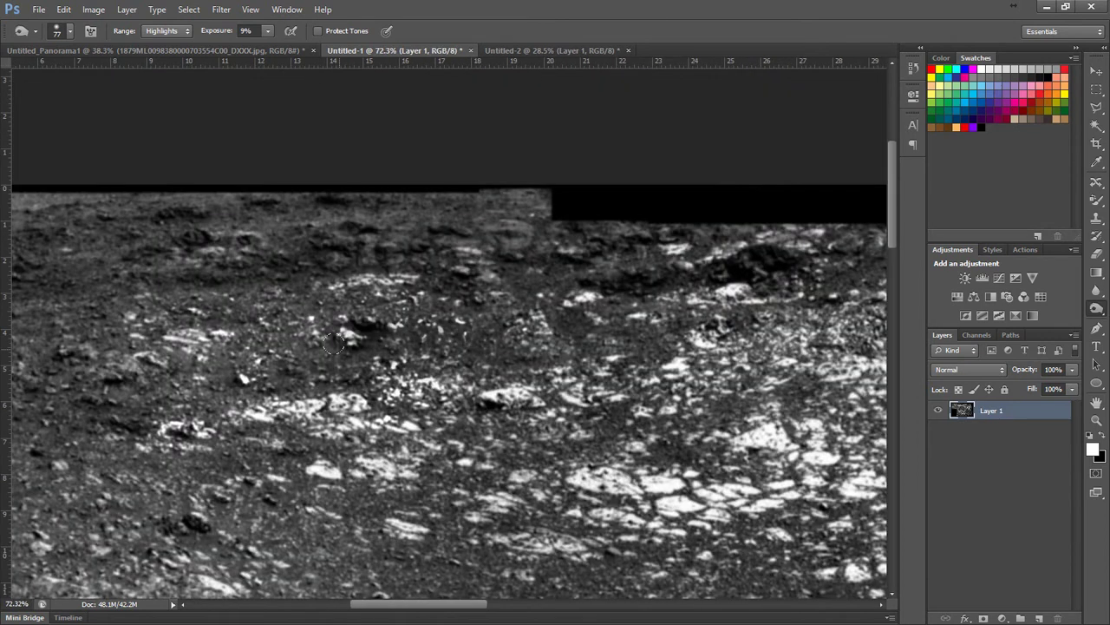
scroll(334, 342, "down", 1)
scroll(291, 286, "up", 3)
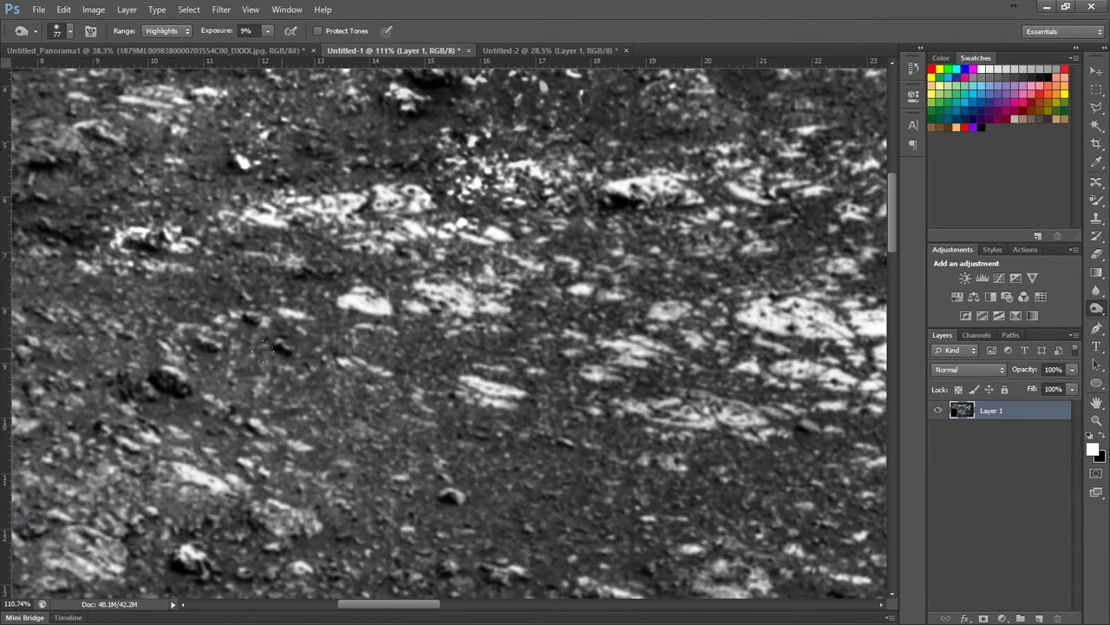
Step: Dodge with the Midtones range over the ground around the small dark stones below the long bright slabs
right_click(1096, 310)
left_click(1023, 316)
left_click(165, 30)
left_click(162, 61)
left_click(228, 335)
left_click(275, 350)
left_click(218, 340)
left_click(406, 373)
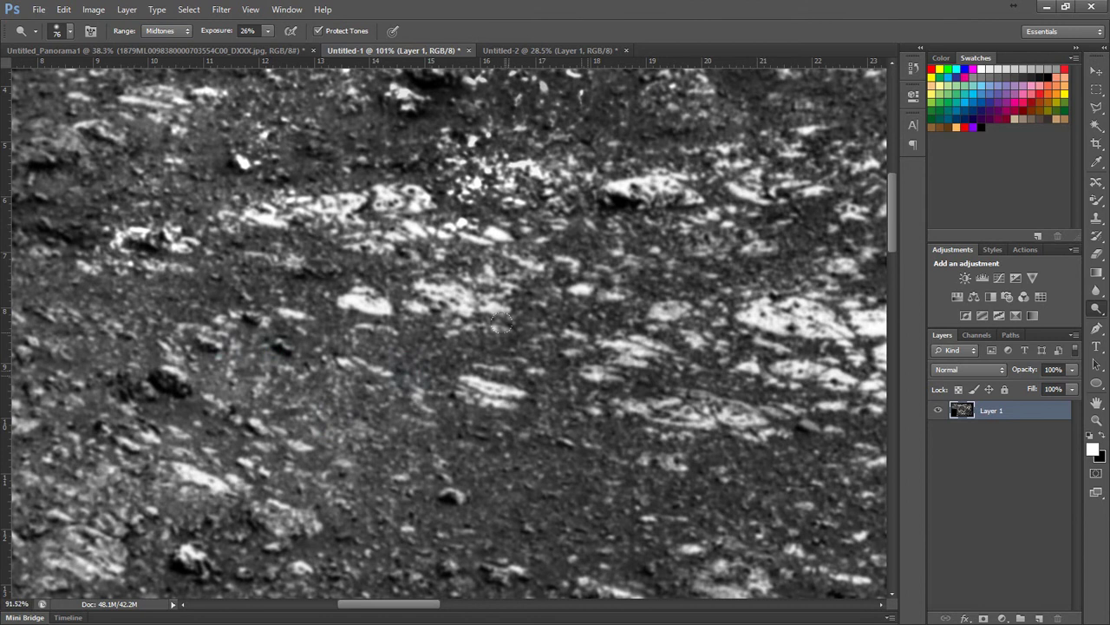
Step: Switch to the Move tool and examine the dodged ground around the small dark stones
scroll(282, 371, "up", 2)
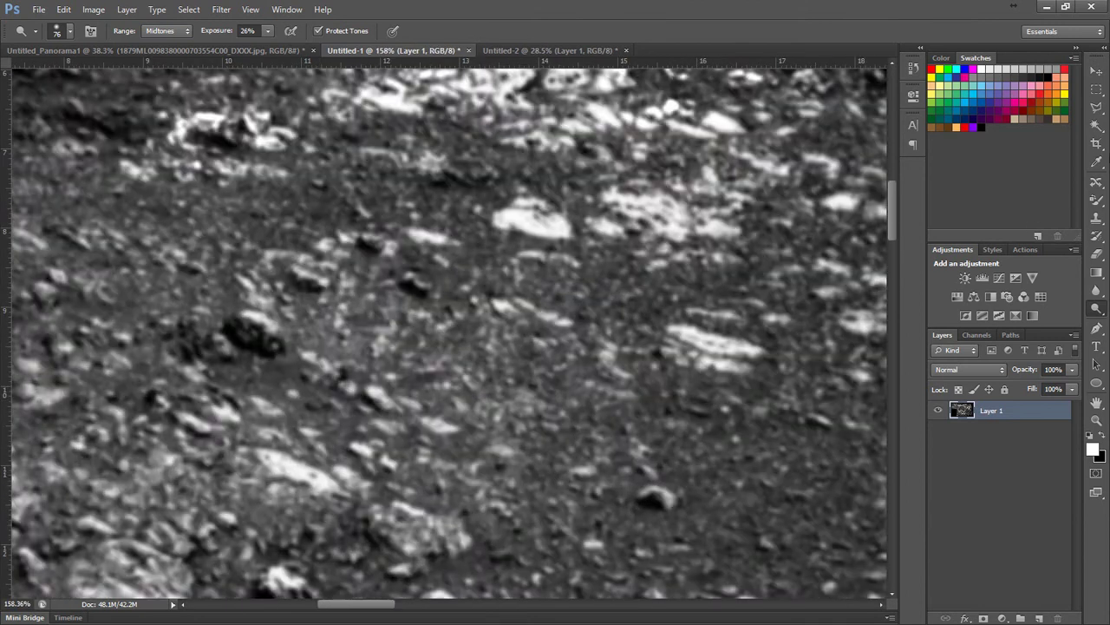
left_click(1096, 70)
scroll(516, 282, "up", 2)
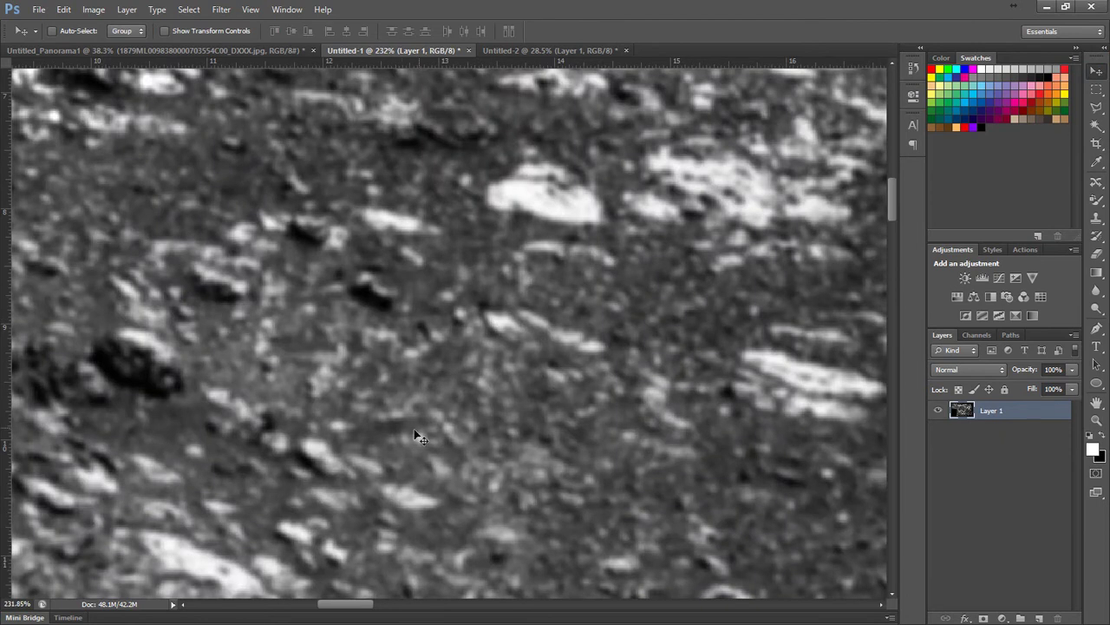
scroll(410, 415, "down", 6)
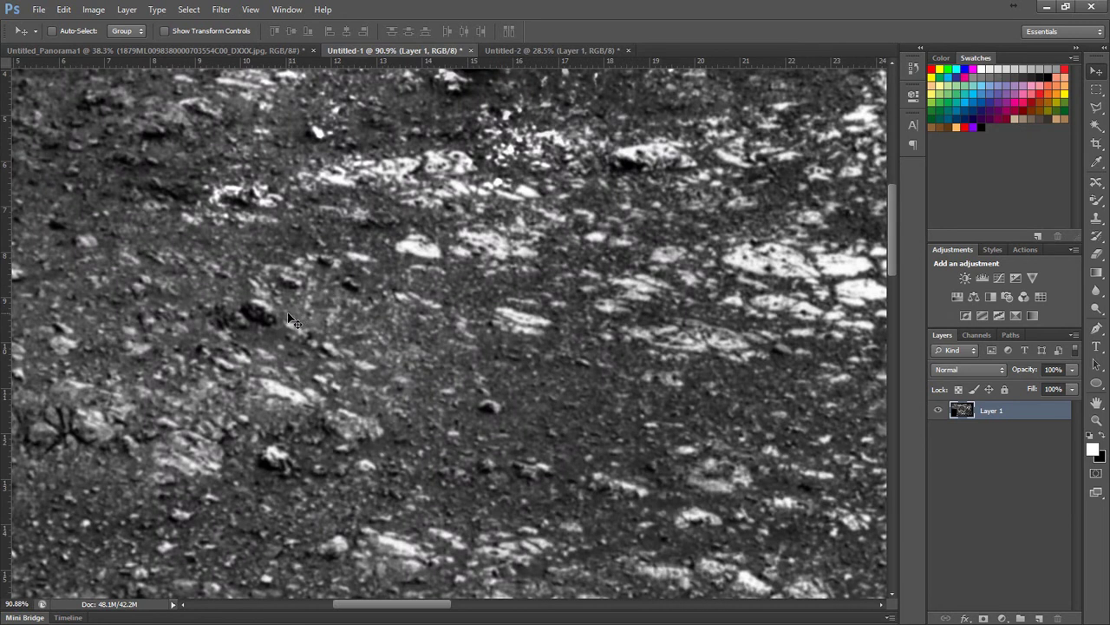
scroll(303, 316, "down", 2)
scroll(520, 389, "up", 2)
scroll(520, 390, "up", 1)
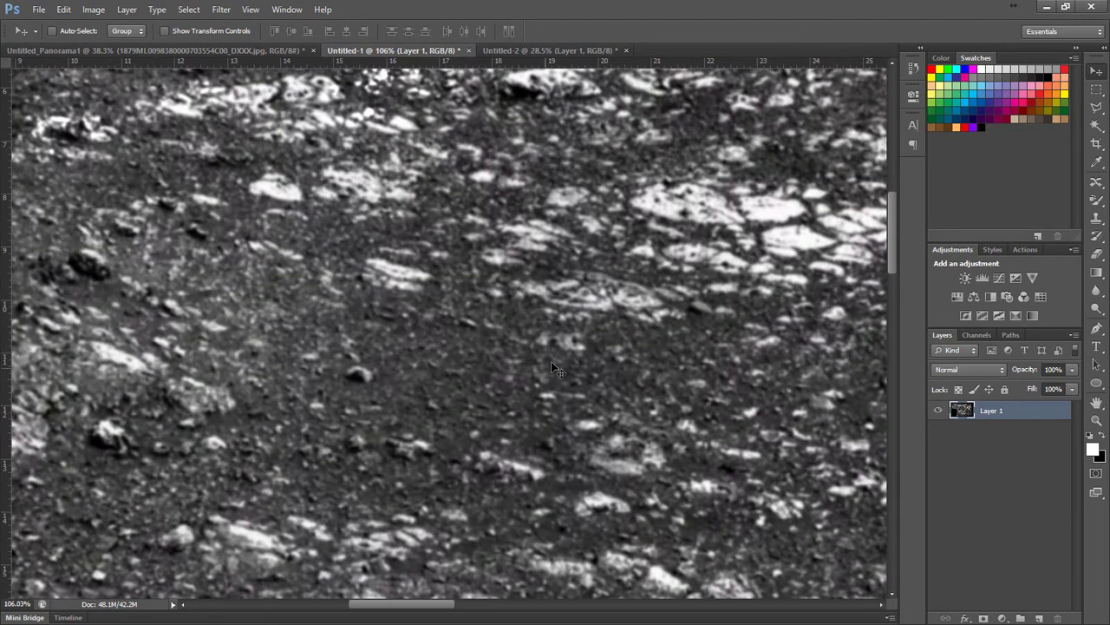
Step: Dodge the midtones of the dark gravel between the striped bright slab and the scattered rocks below it
left_click(1096, 305)
left_click(379, 315)
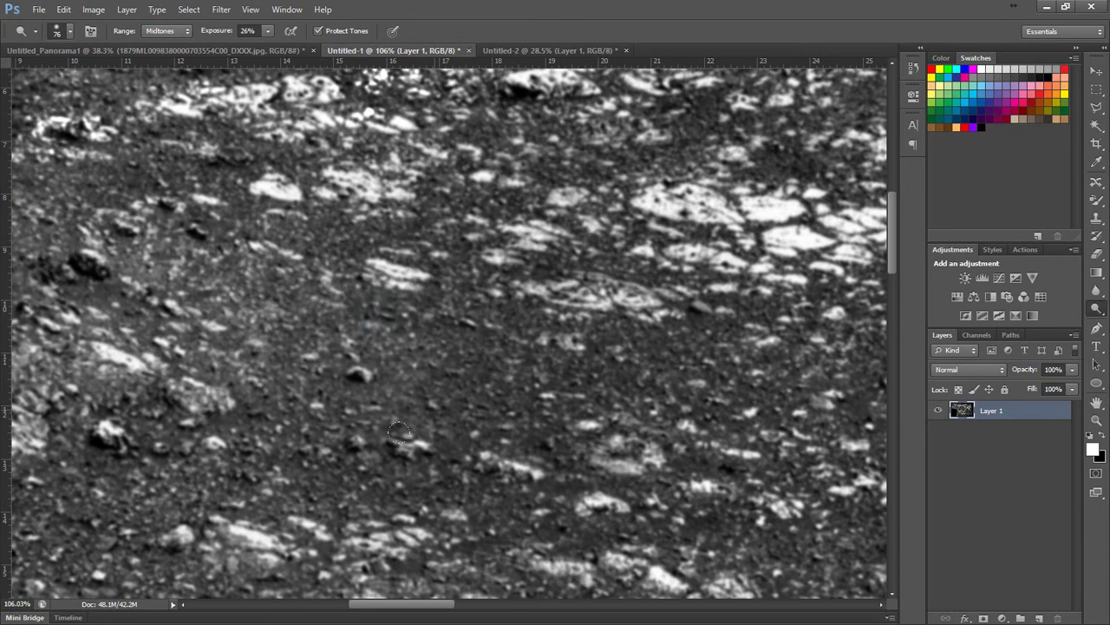
mouse_move(465, 256)
left_mouse_down()
mouse_move(438, 360)
mouse_move(491, 431)
left_mouse_up()
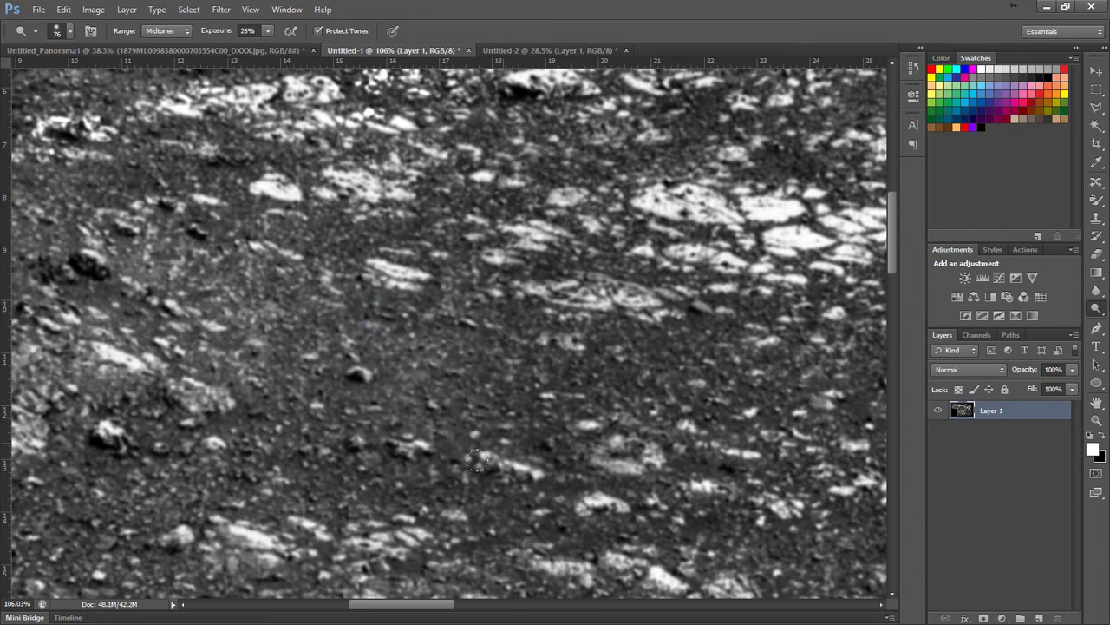
left_click_drag(295, 376, 371, 475)
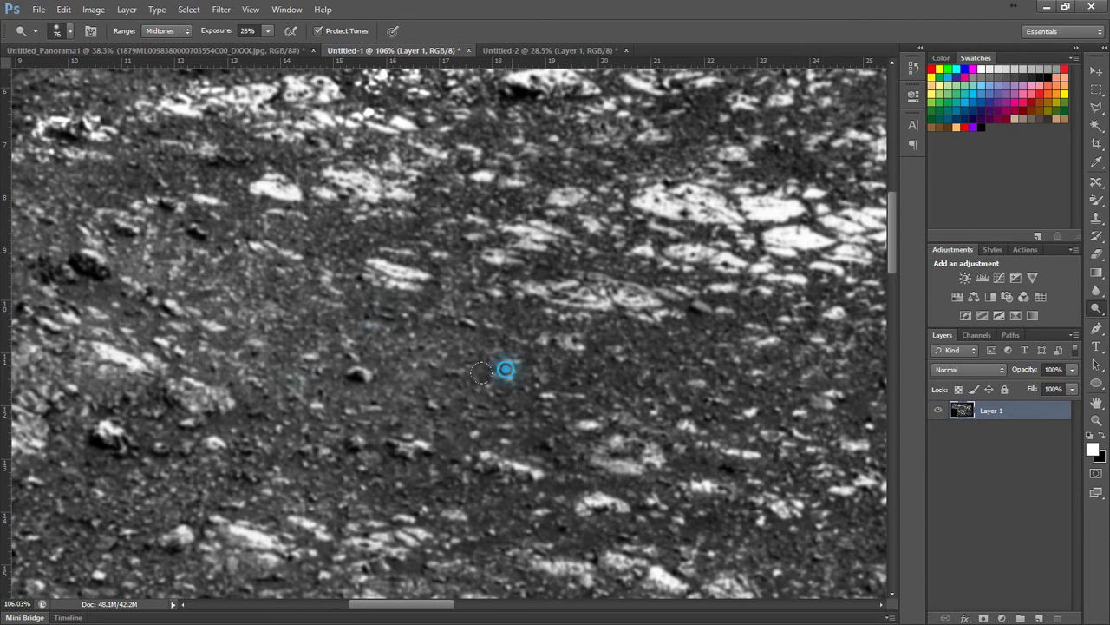
Step: Dodge the midtones of the gravel around the flat, oval, layered rock beside the cracked white slabs
scroll(473, 446, "down", 3)
scroll(514, 393, "up", 4)
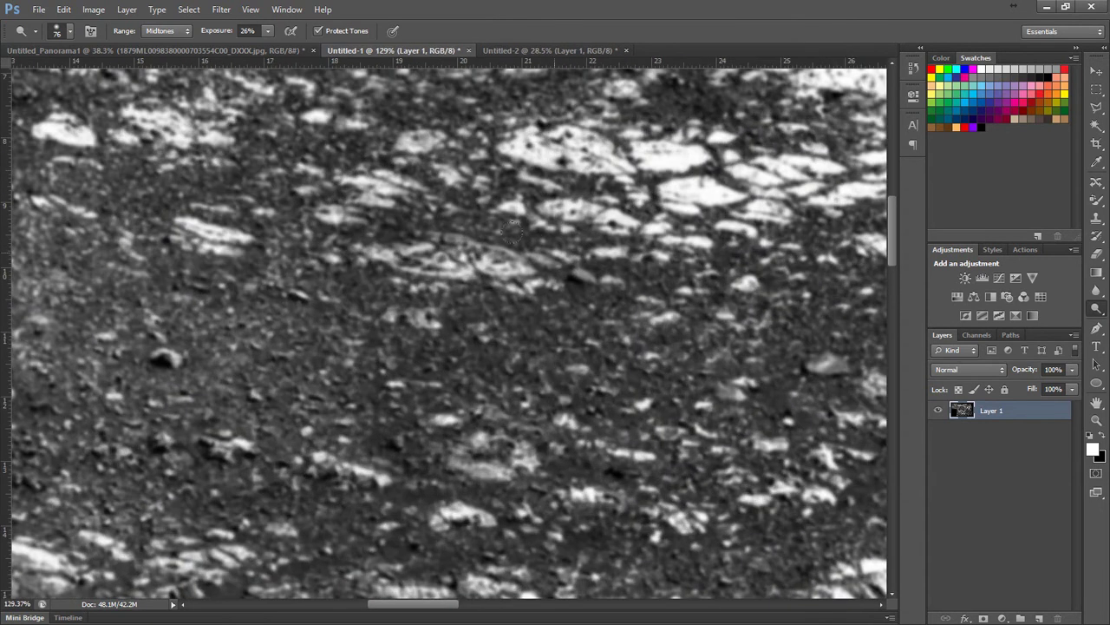
left_click_drag(384, 317, 408, 440)
mouse_move(449, 361)
left_mouse_down()
mouse_move(426, 347)
mouse_move(471, 310)
left_mouse_up()
mouse_move(413, 177)
left_mouse_down()
mouse_move(473, 218)
mouse_move(512, 224)
left_mouse_up()
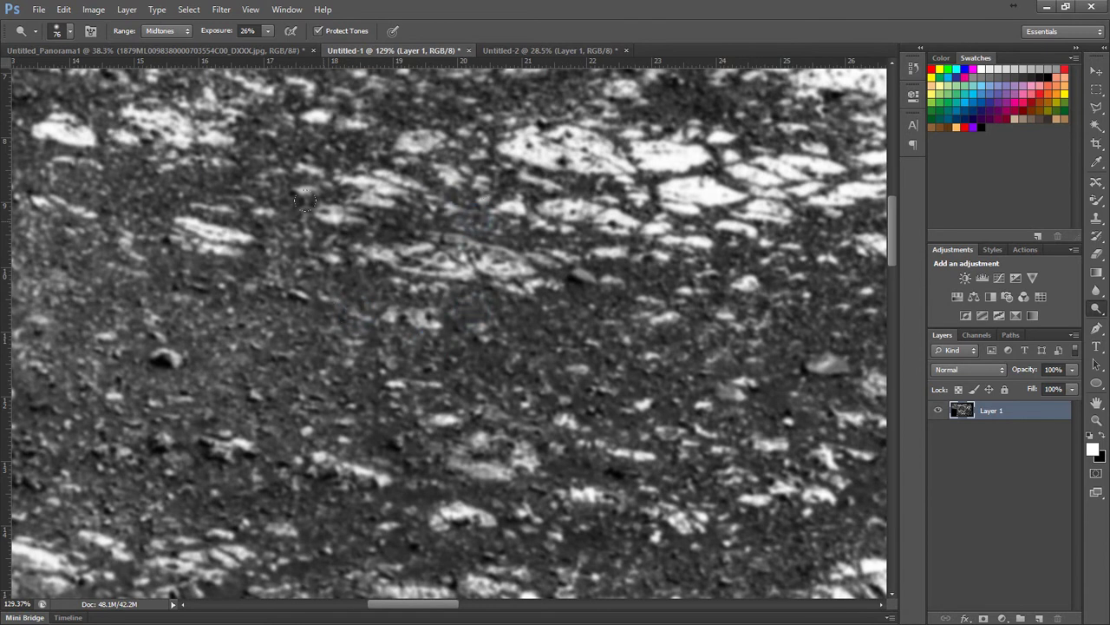
left_click(329, 286)
left_click(278, 217)
left_click(280, 305)
Step: Switch to the Move tool and examine the oval layered rock and the gravel around it at several magnifications
scroll(345, 394, "down", 5)
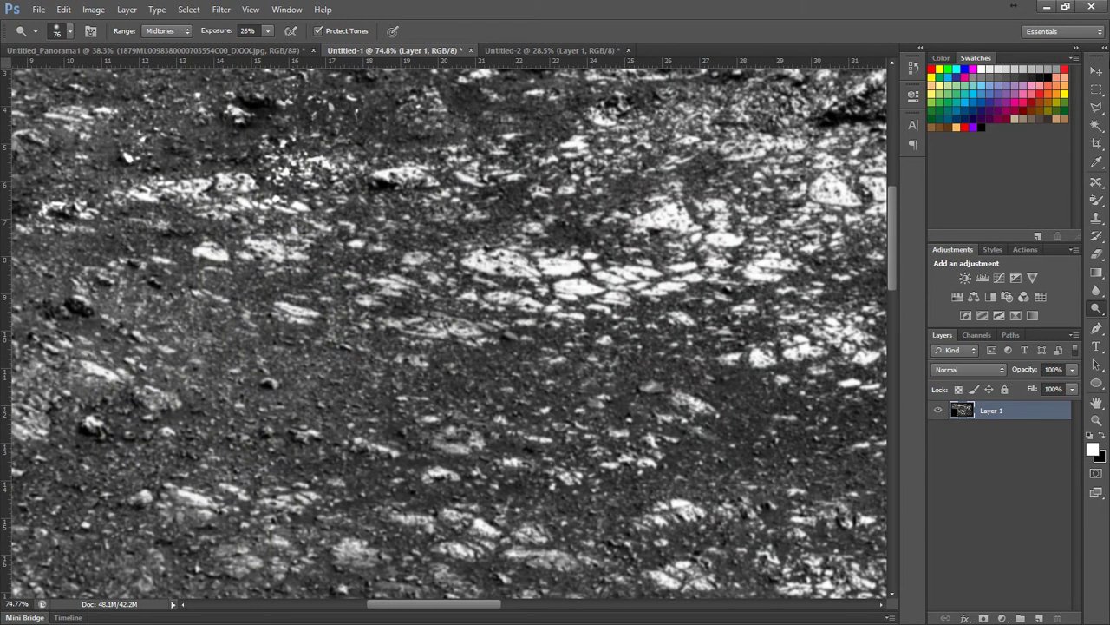
left_click(1097, 72)
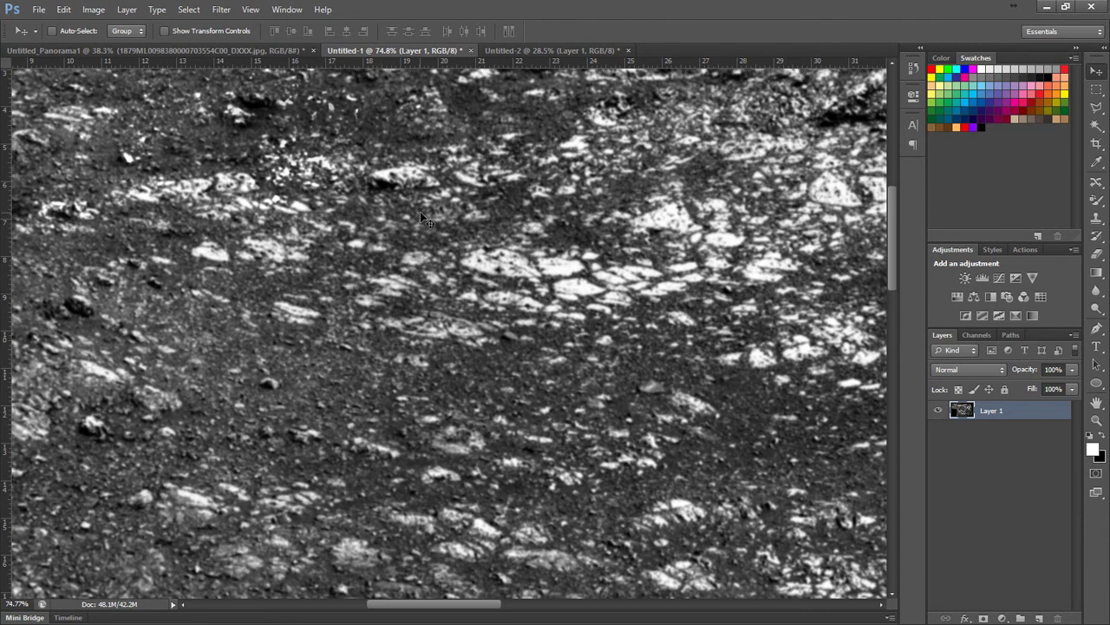
scroll(443, 212, "down", 3)
scroll(399, 288, "up", 5)
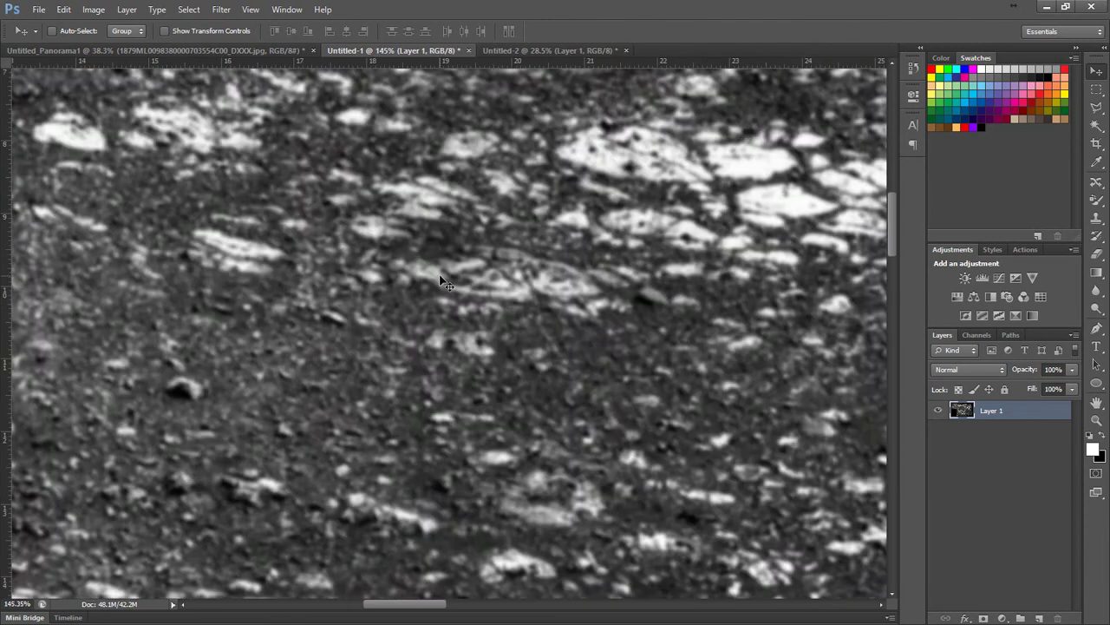
scroll(452, 243, "up", 3)
scroll(469, 329, "down", 2)
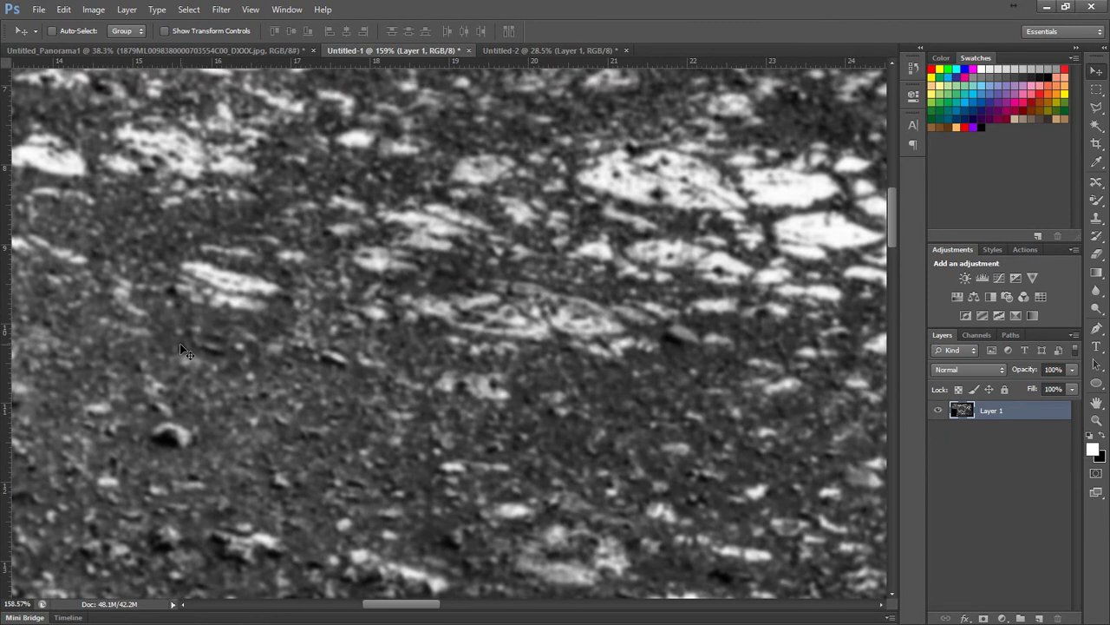
scroll(180, 343, "down", 3)
scroll(434, 304, "up", 2)
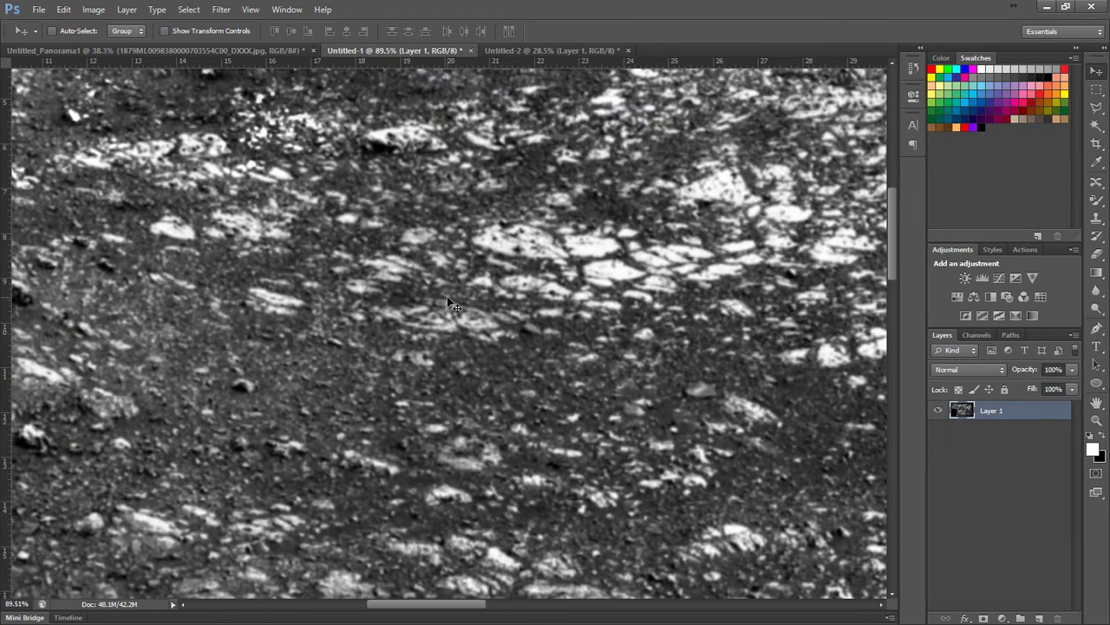
scroll(448, 300, "down", 2)
scroll(450, 323, "up", 1)
Step: Examine the smooth pale stone below the cracked white slabs and the wider terrain surrounding them
scroll(451, 323, "down", 2)
scroll(679, 478, "up", 4)
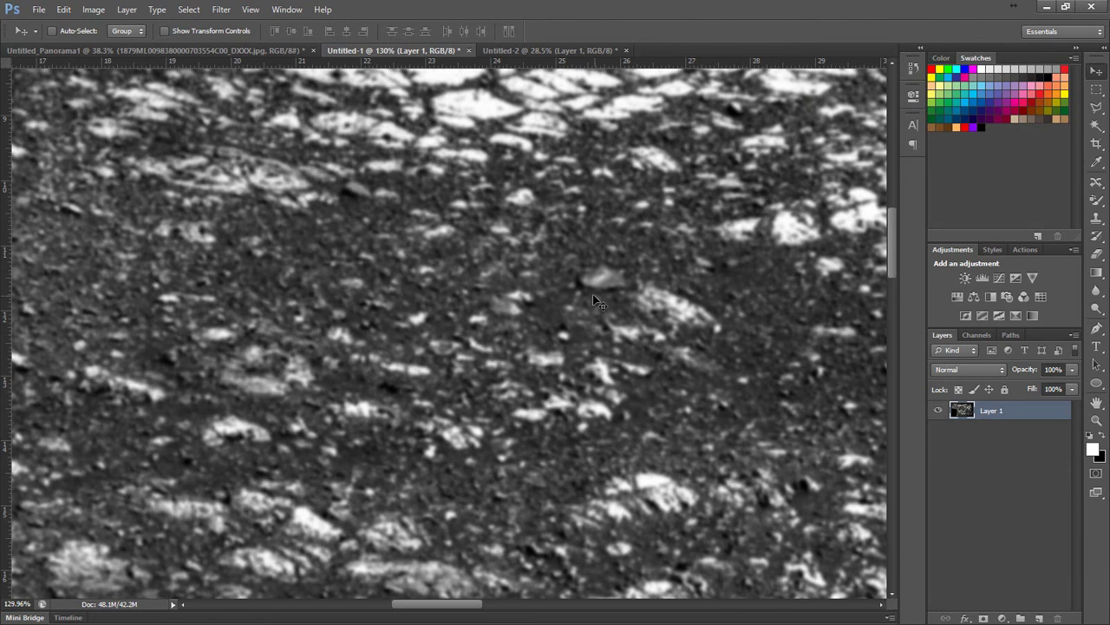
scroll(610, 321, "down", 2)
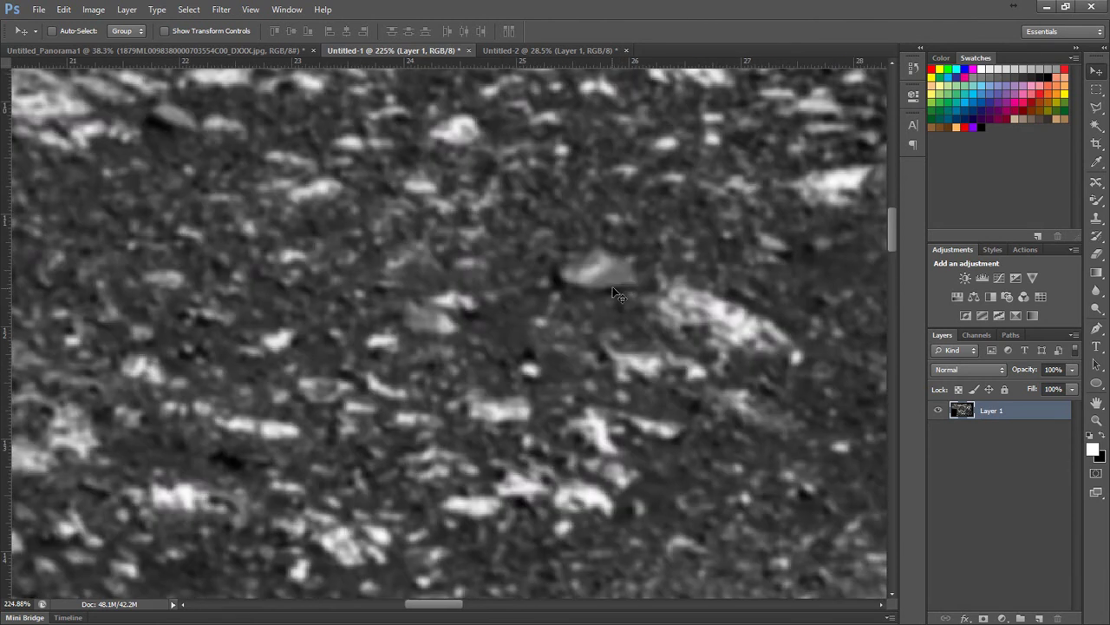
scroll(680, 391, "down", 2)
scroll(538, 444, "down", 2)
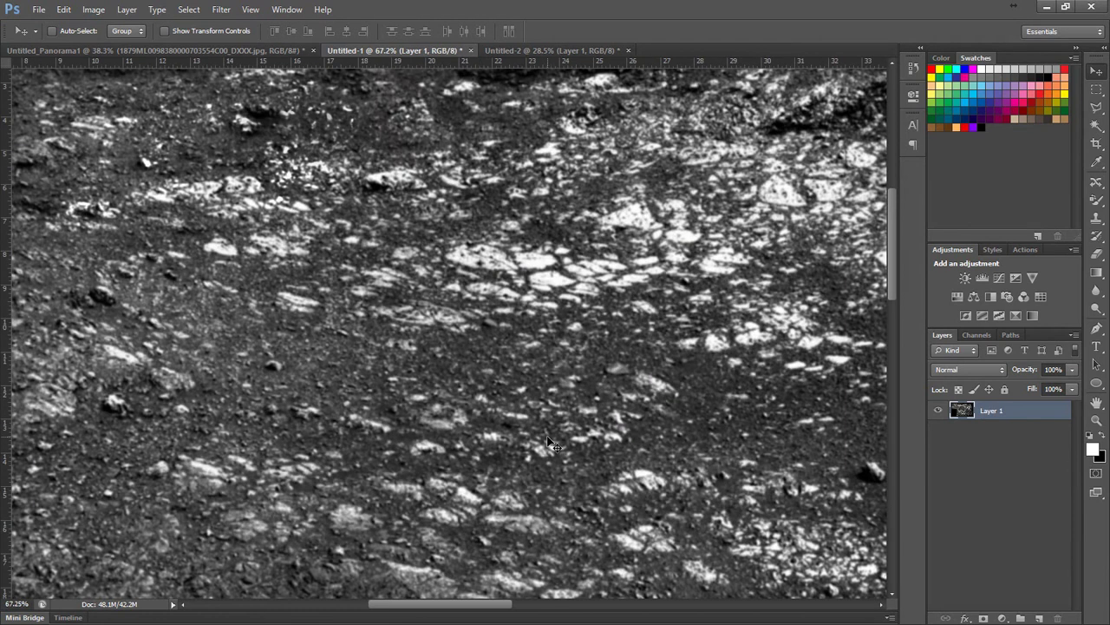
scroll(512, 441, "down", 2)
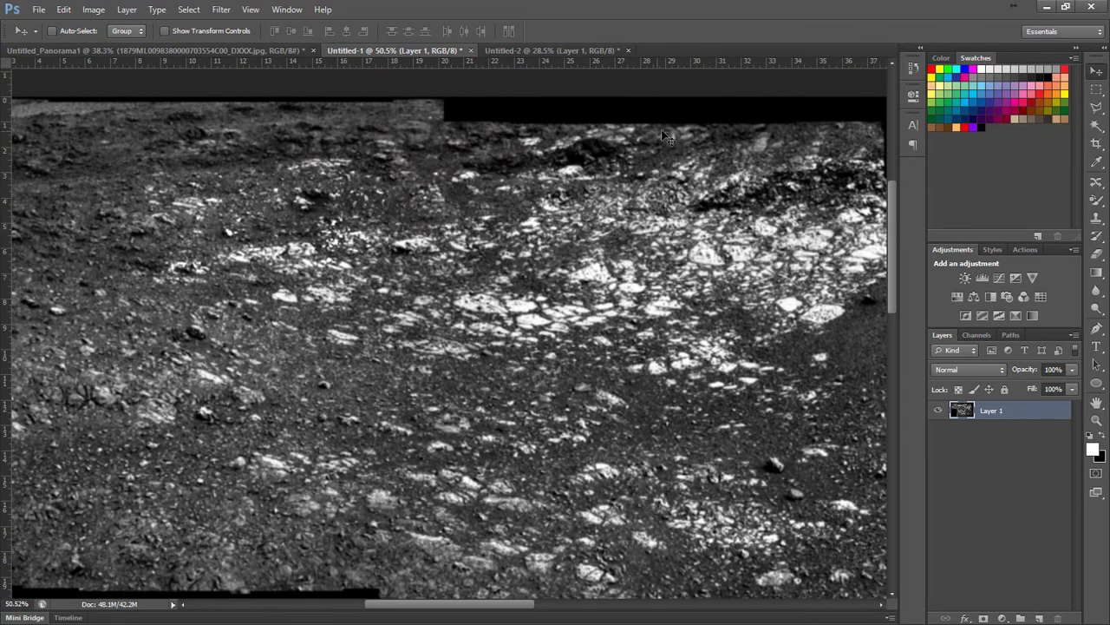
scroll(701, 186, "up", 1)
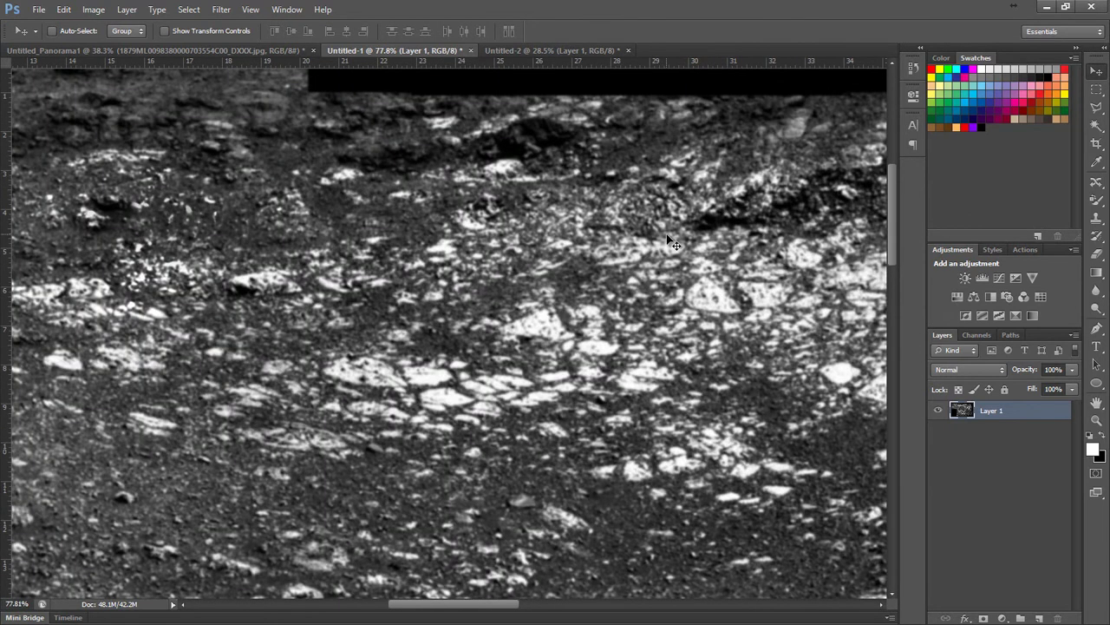
scroll(343, 369, "up", 2)
scroll(519, 215, "down", 2)
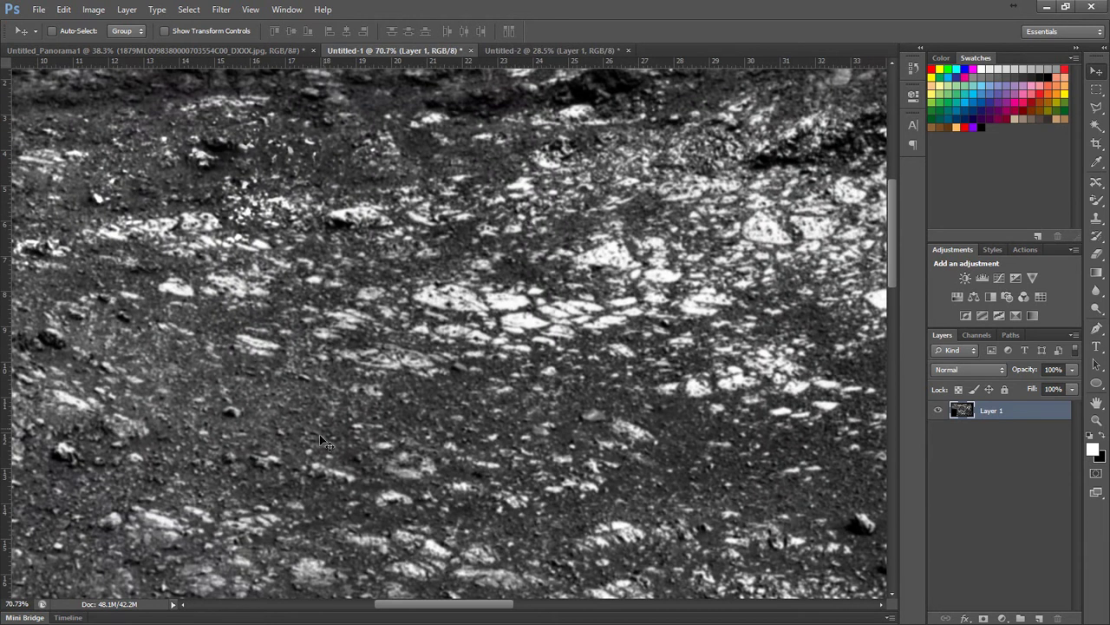
scroll(308, 469, "up", 1)
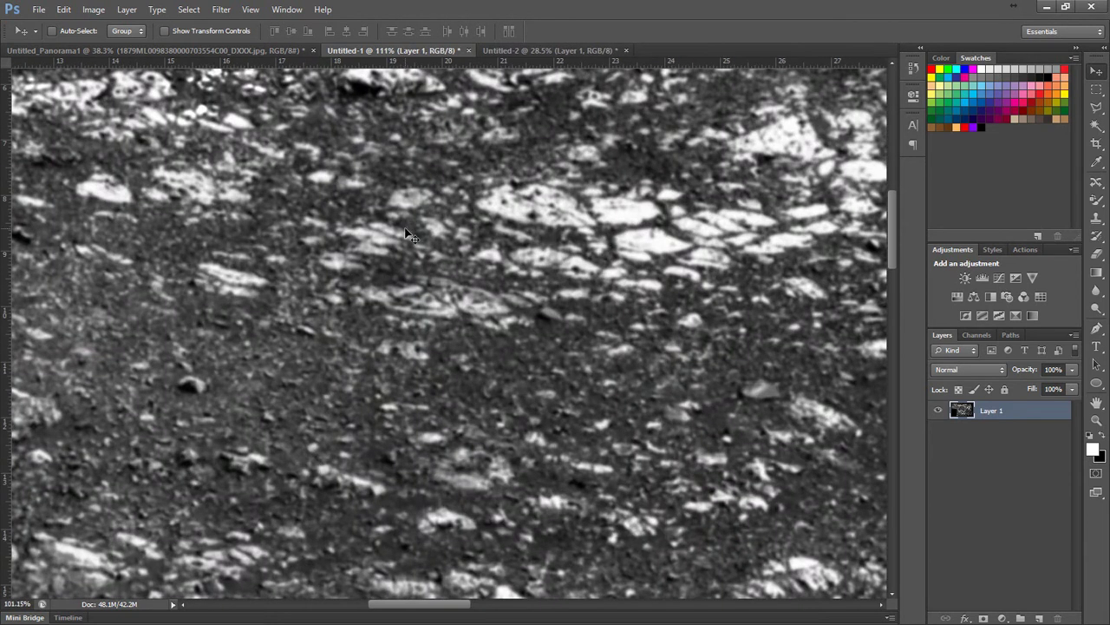
scroll(408, 241, "down", 3)
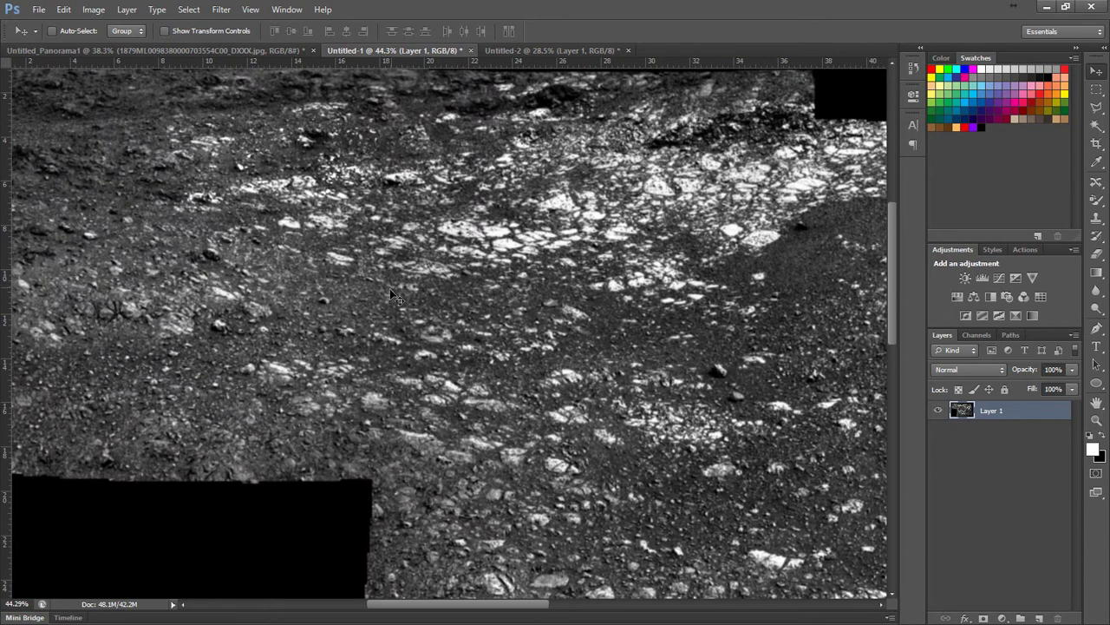
Step: Examine the gravel and pale stones above the black lower-left gap of the black-and-white panorama at several magnifications
scroll(277, 408, "up", 4)
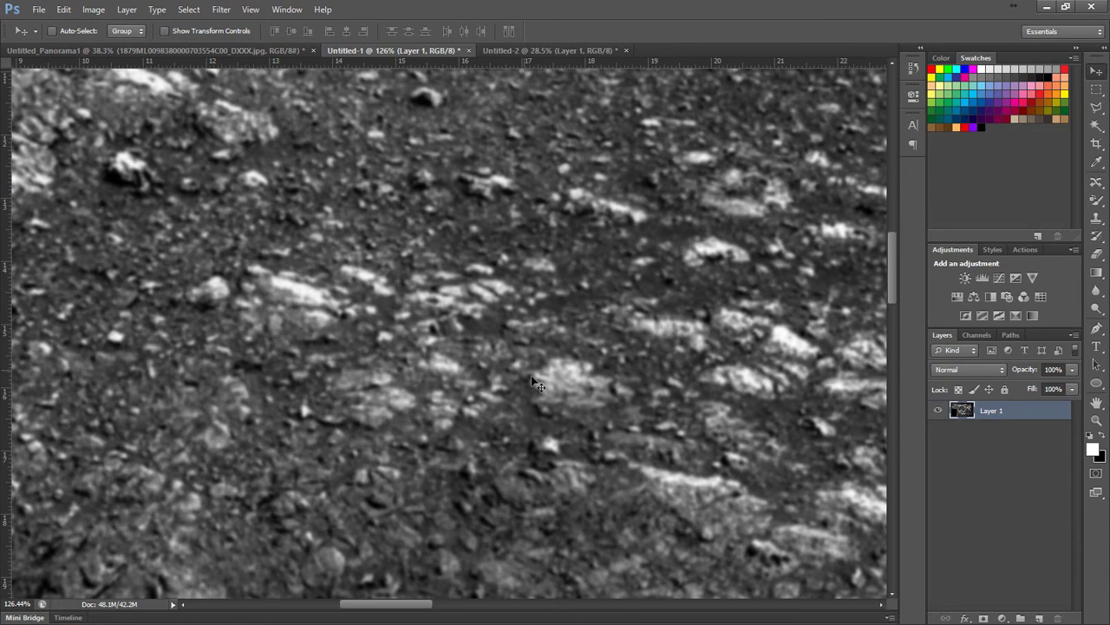
scroll(439, 363, "down", 3)
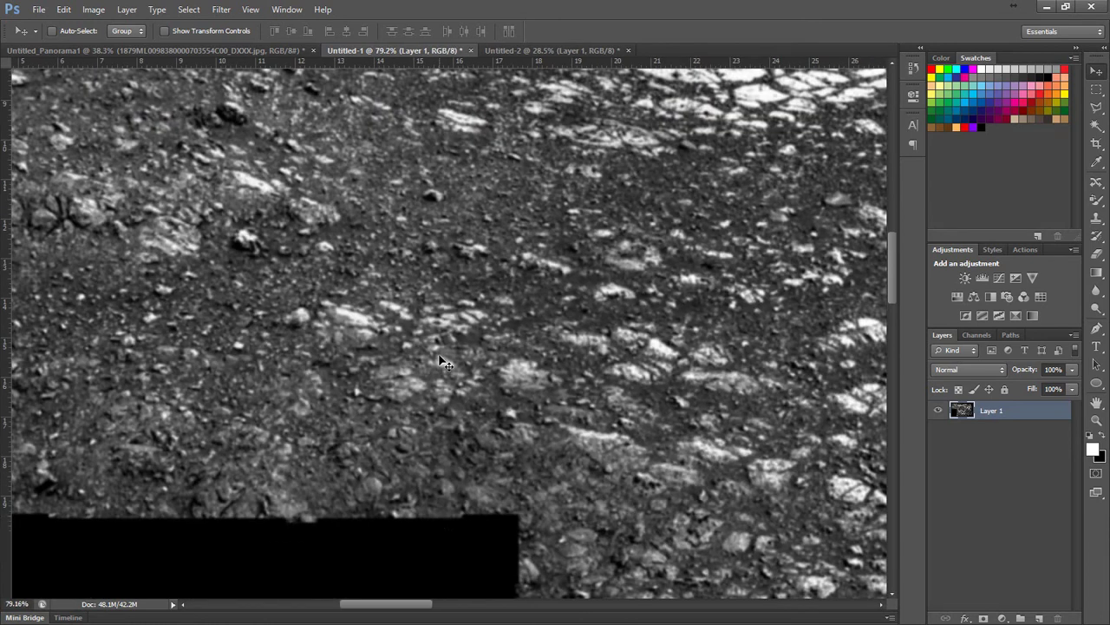
scroll(436, 524, "up", 4)
scroll(436, 524, "down", 2)
scroll(352, 398, "down", 3)
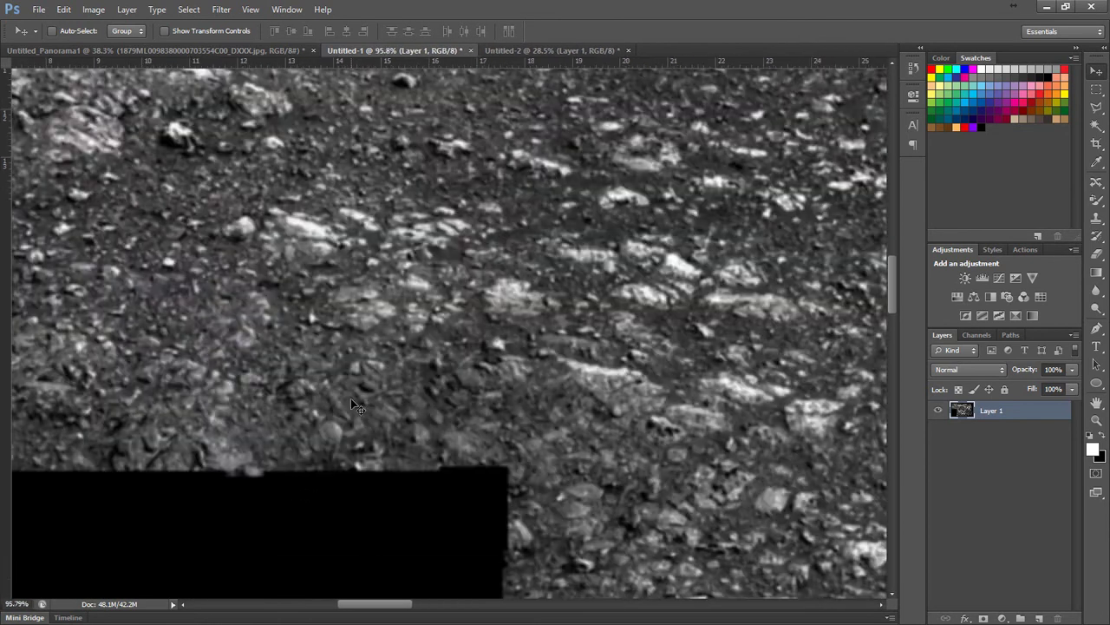
scroll(381, 382, "down", 2)
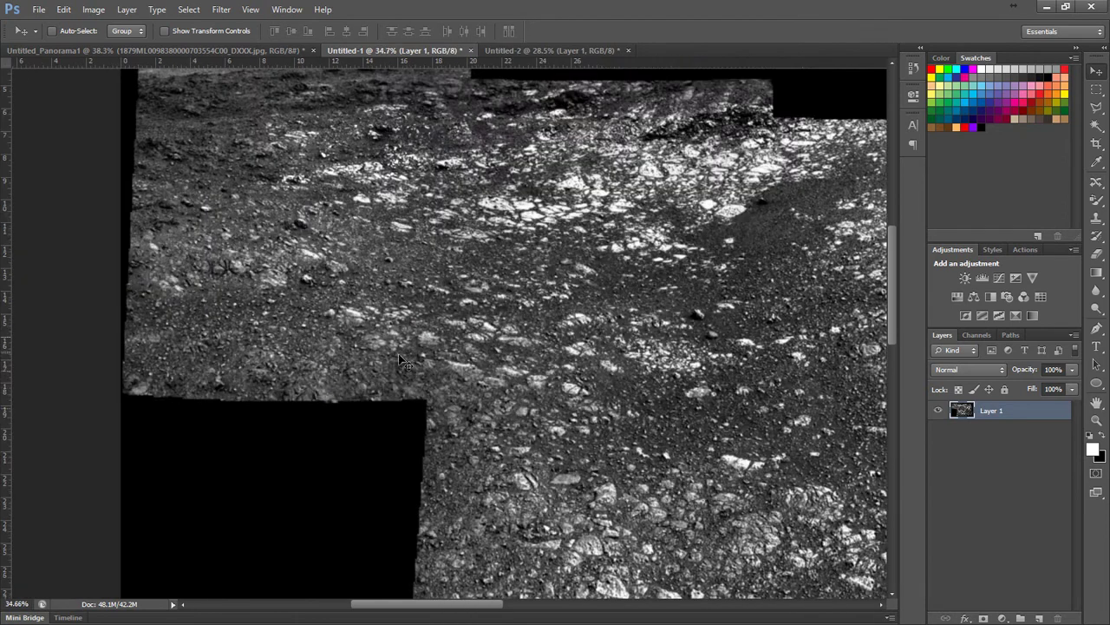
Step: Add a Brightness/Contrast adjustment layer to the colour panorama Untitled_Panorama1 with brightness -82 and contrast 100
left_click(153, 49)
scroll(318, 491, "down", 3)
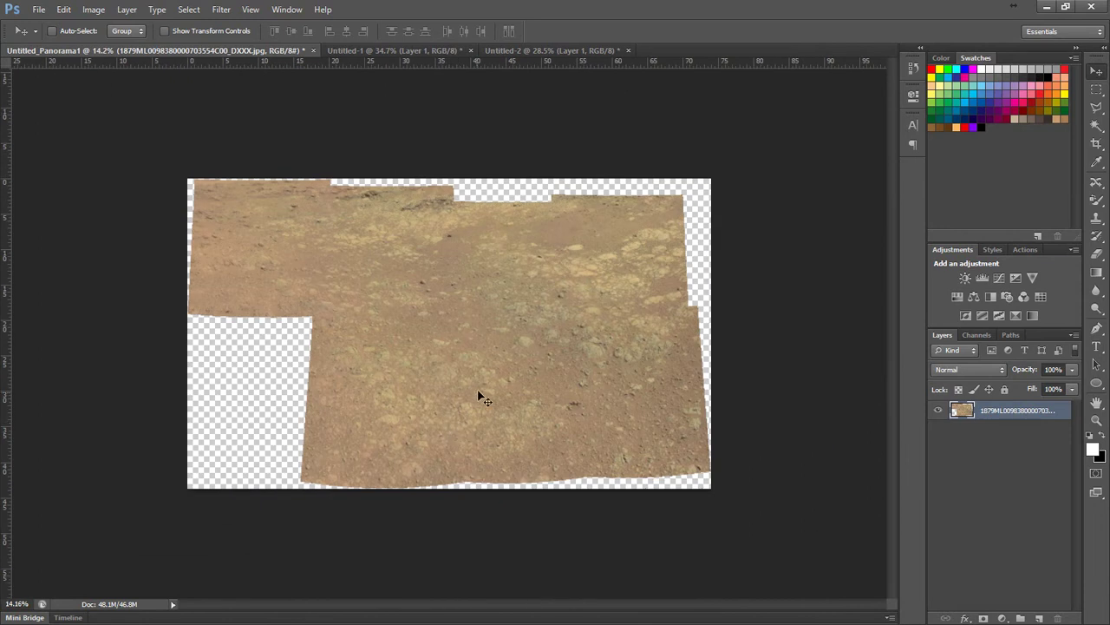
scroll(469, 321, "up", 3)
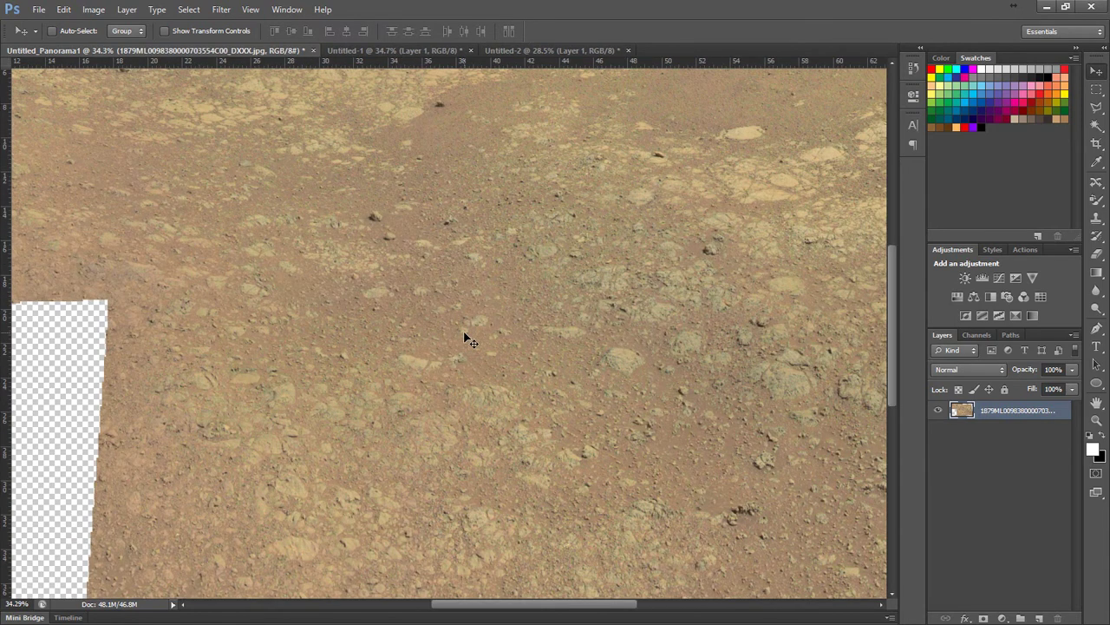
scroll(466, 338, "down", 1)
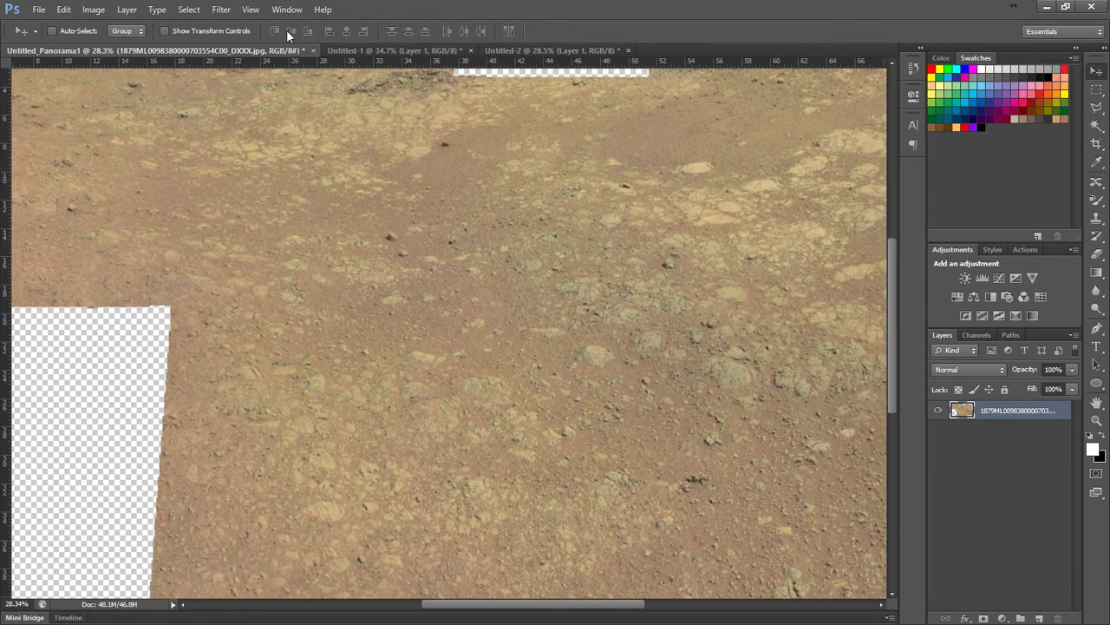
left_click(965, 276)
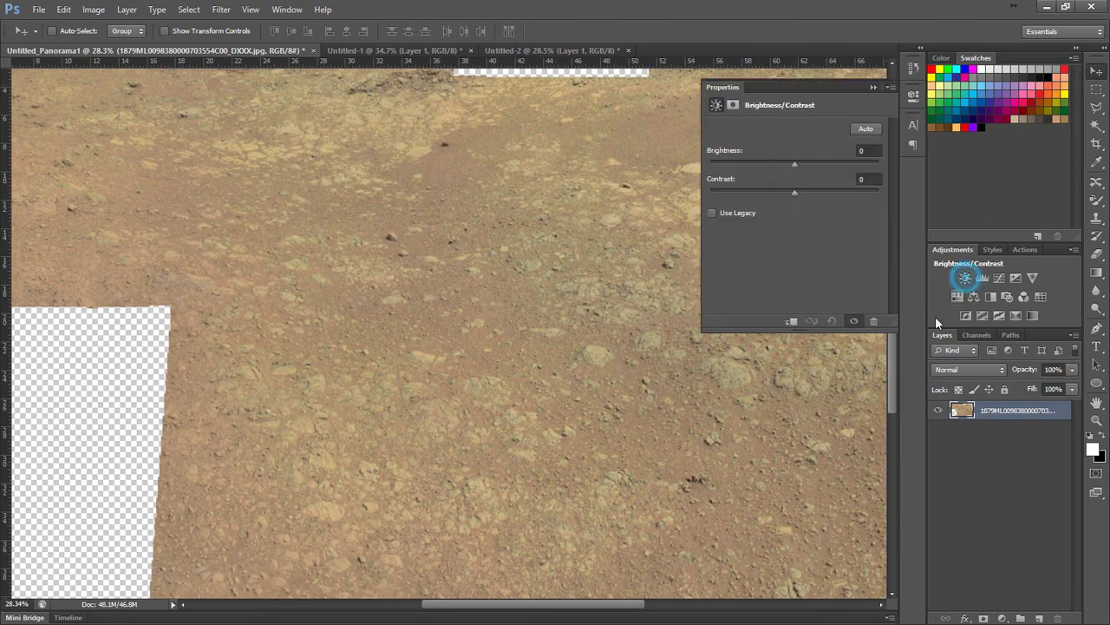
left_click_drag(794, 165, 839, 192)
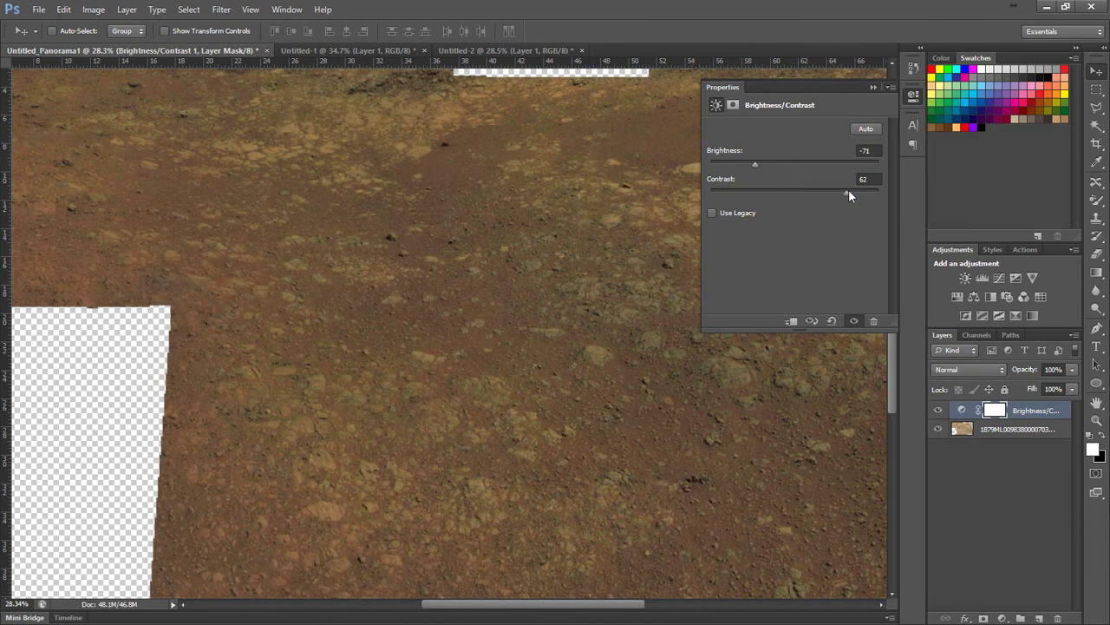
mouse_move(757, 167)
left_mouse_down()
mouse_move(724, 165)
mouse_move(751, 168)
left_mouse_up()
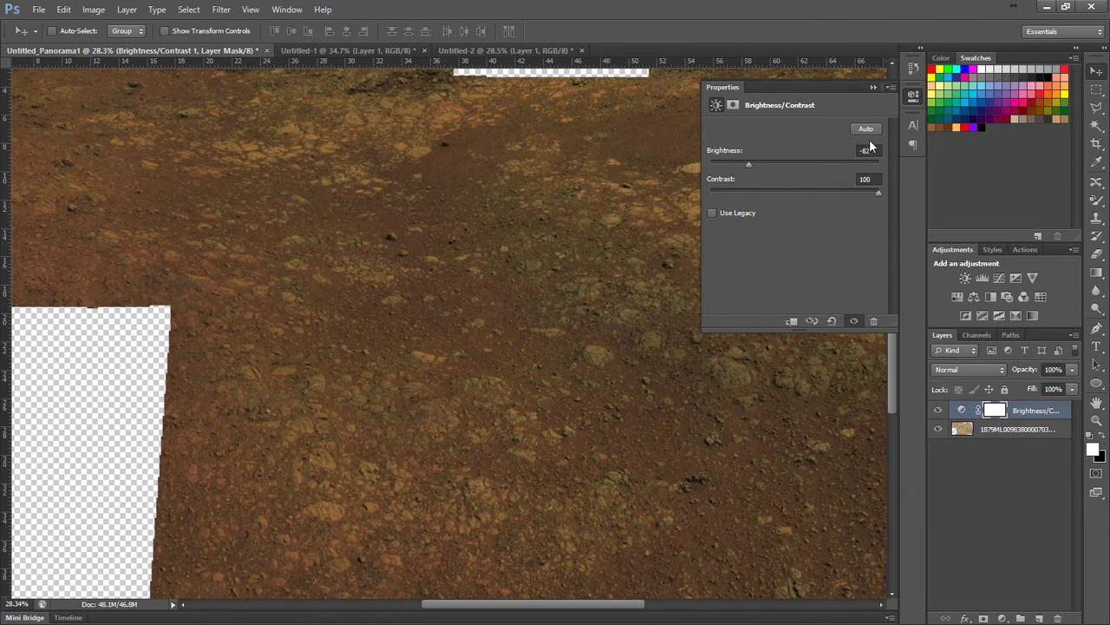
left_click(873, 88)
Step: Examine the whole adjusted colour panorama and the dark rocky ridge near its upper edge at several magnifications
scroll(538, 344, "down", 4)
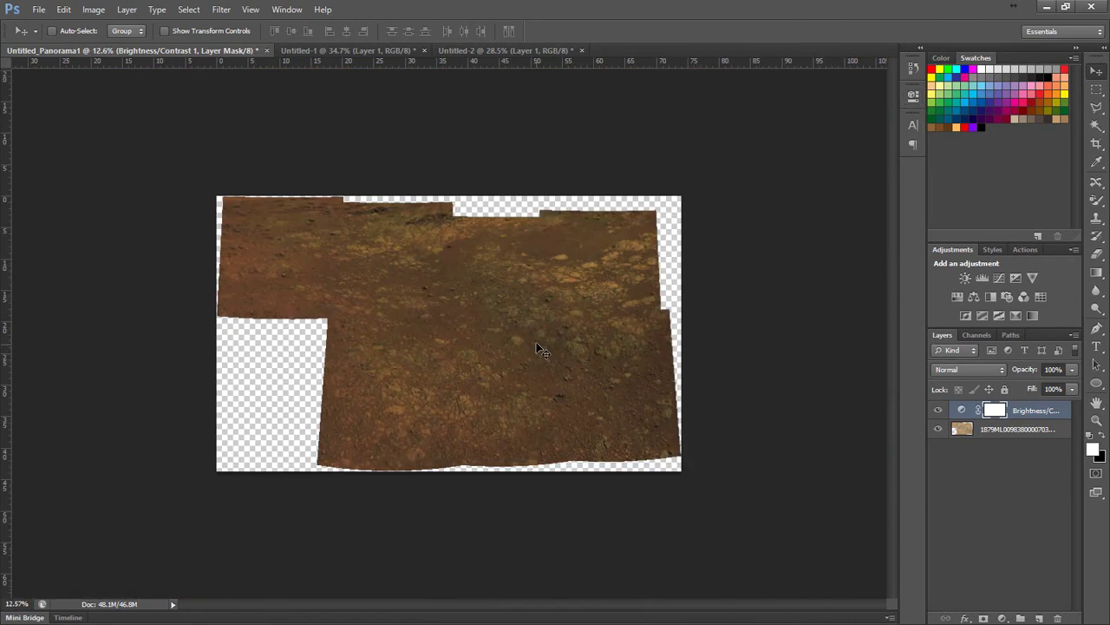
scroll(362, 224, "up", 4)
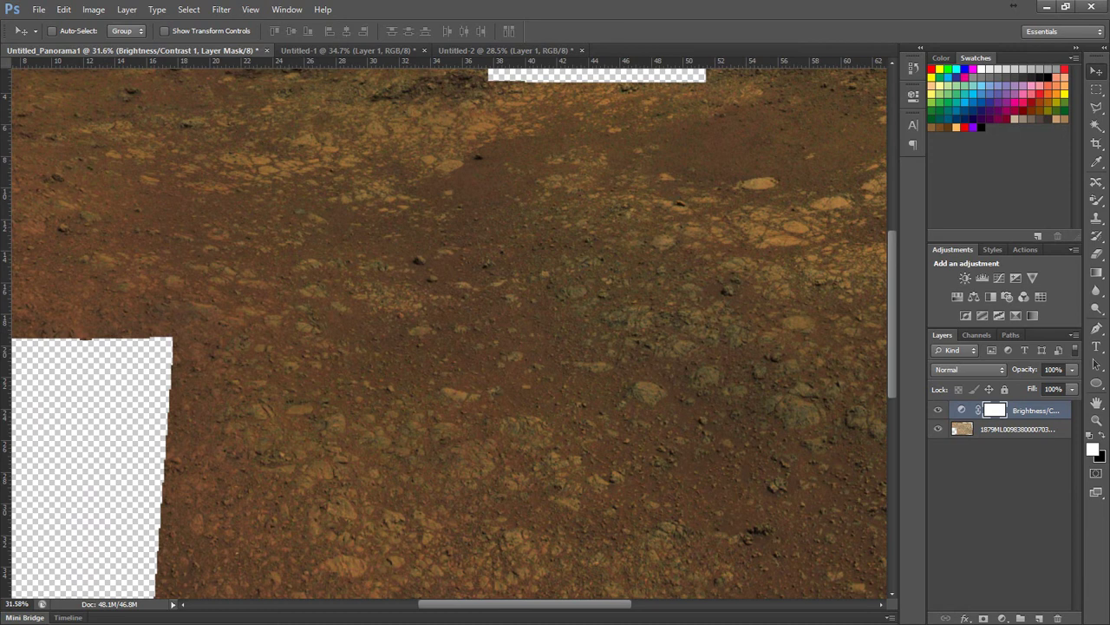
scroll(387, 234, "down", 2)
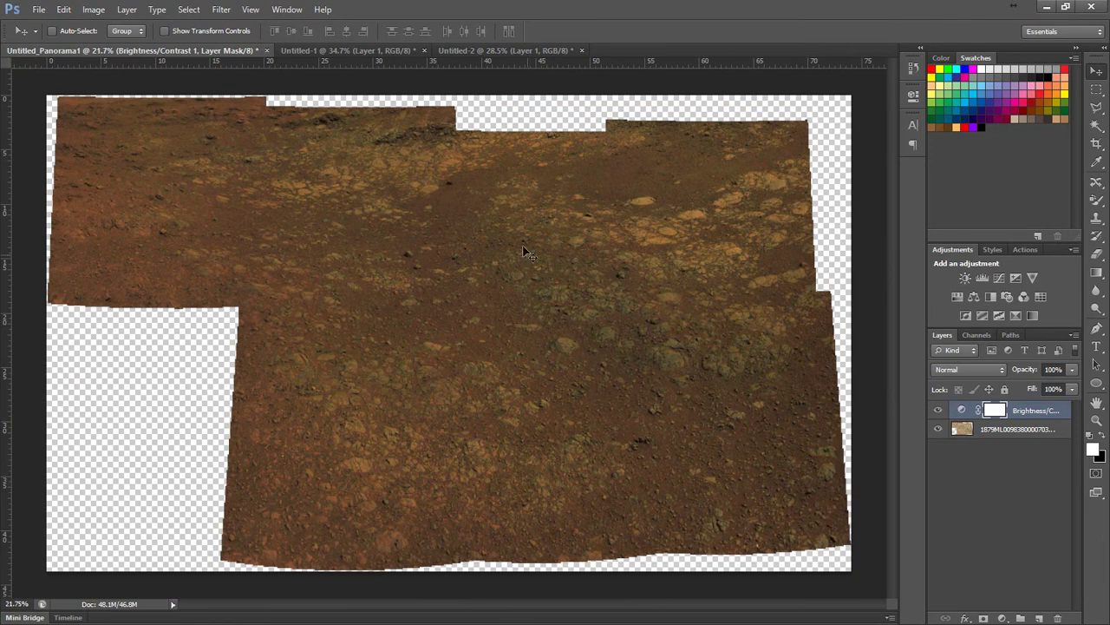
scroll(340, 154, "up", 4)
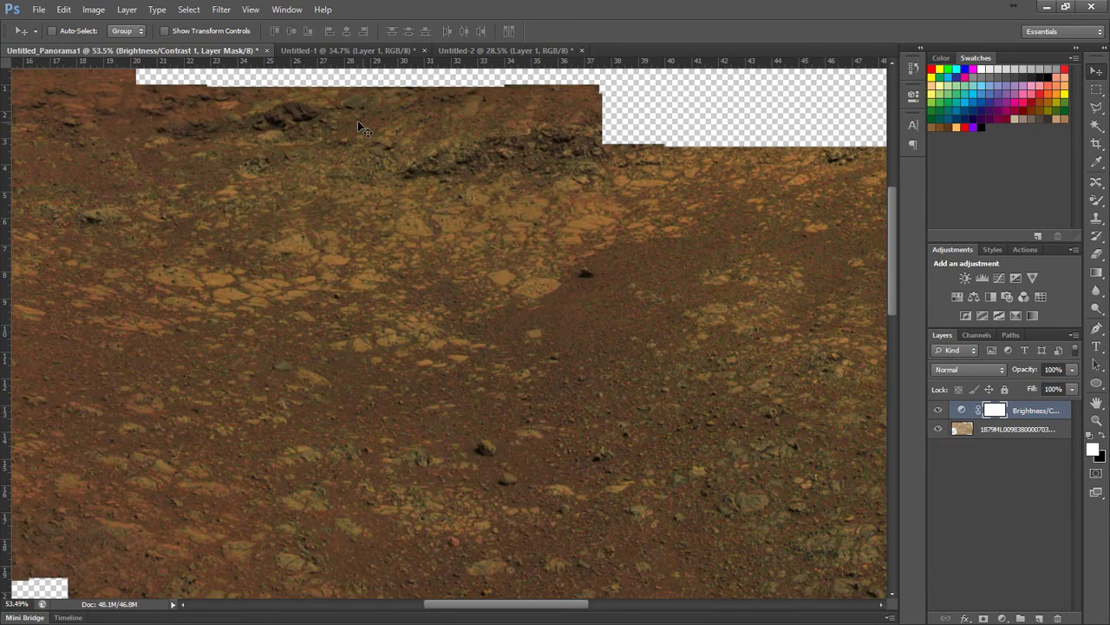
scroll(319, 109, "up", 4)
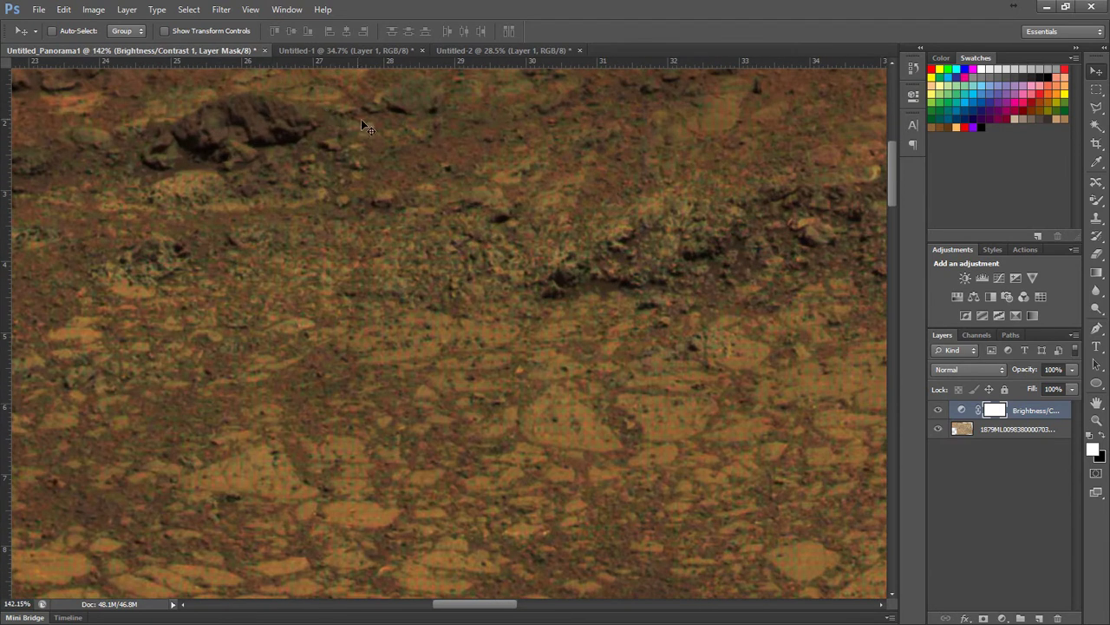
scroll(533, 314, "down", 2)
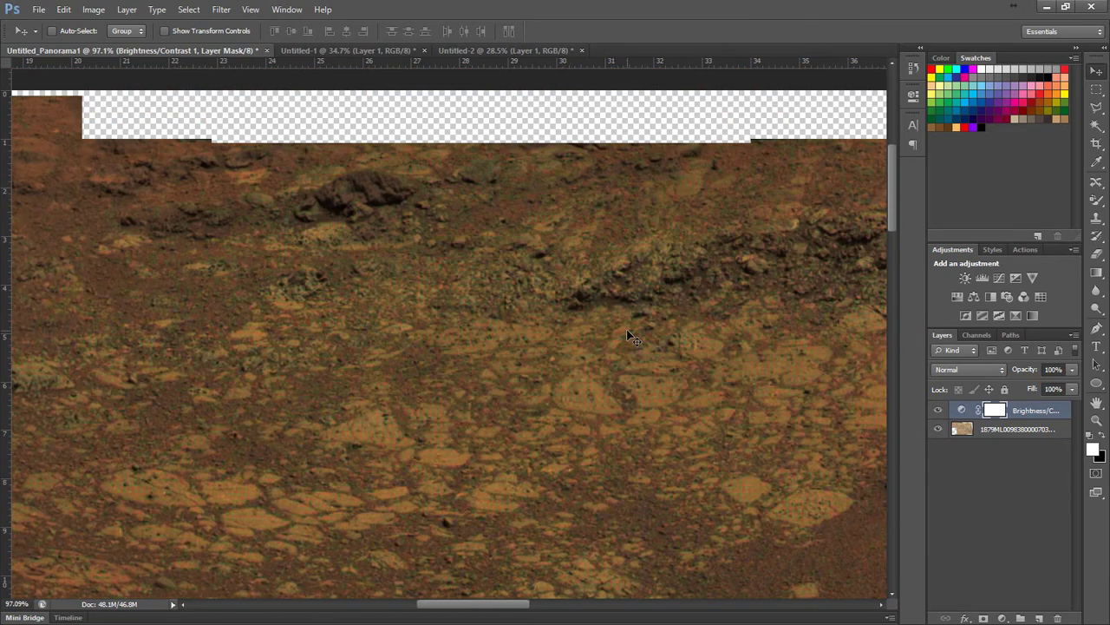
scroll(628, 333, "up", 3)
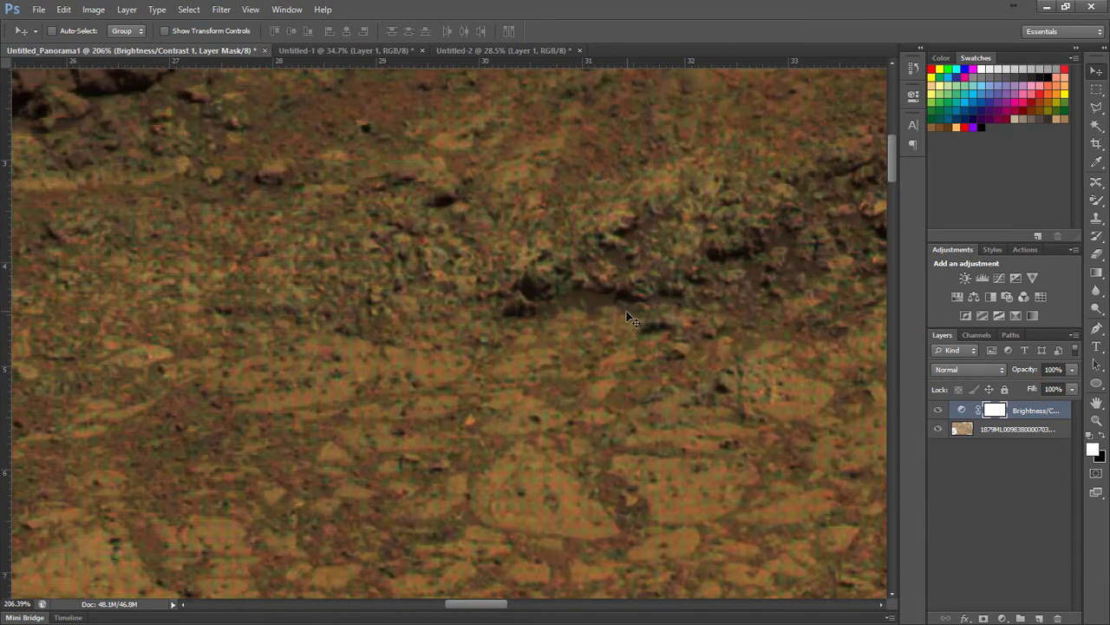
scroll(555, 252, "down", 2)
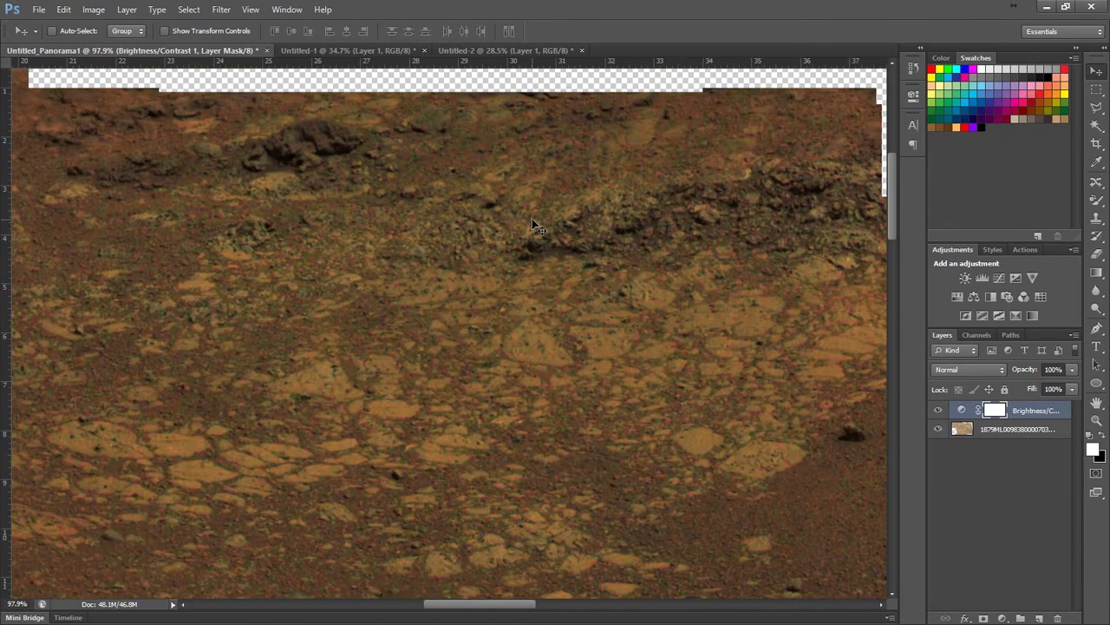
scroll(668, 224, "up", 2)
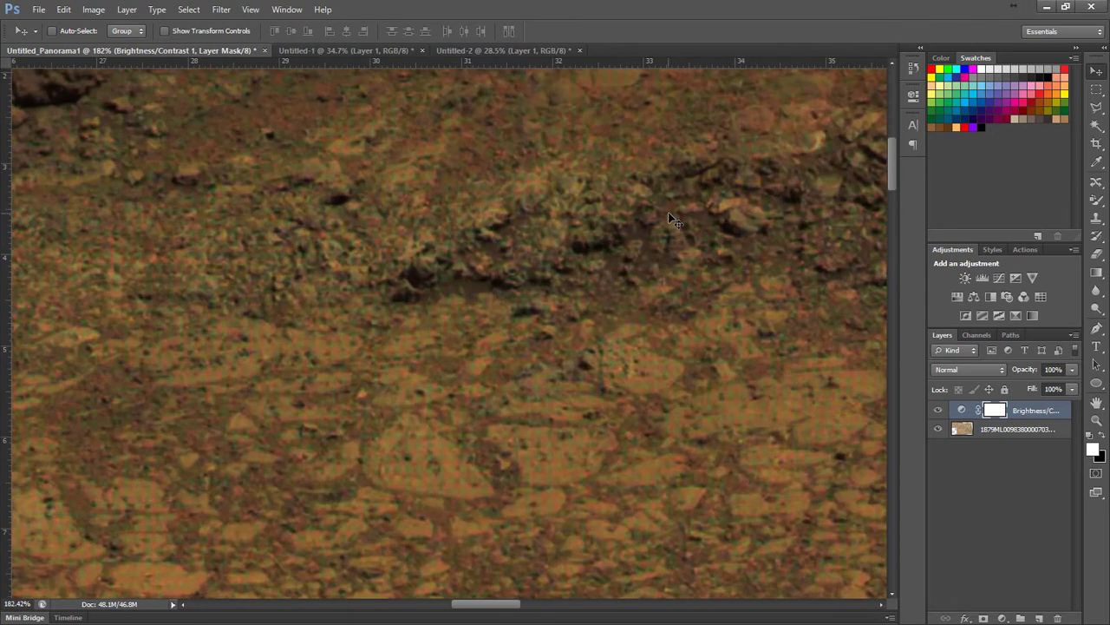
scroll(620, 244, "up", 2)
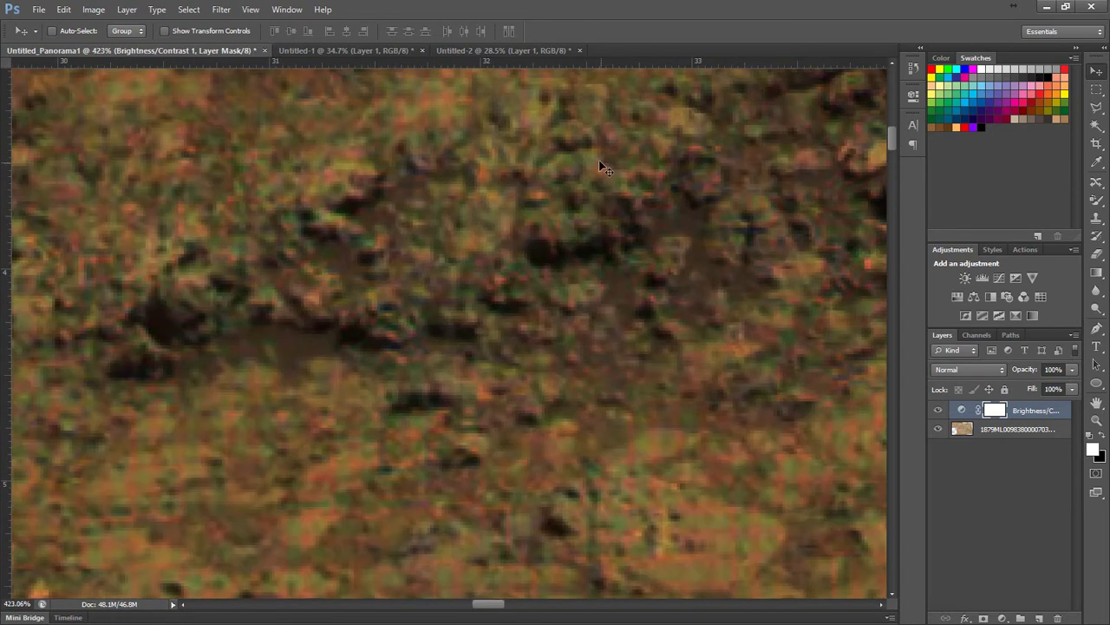
scroll(448, 260, "down", 1)
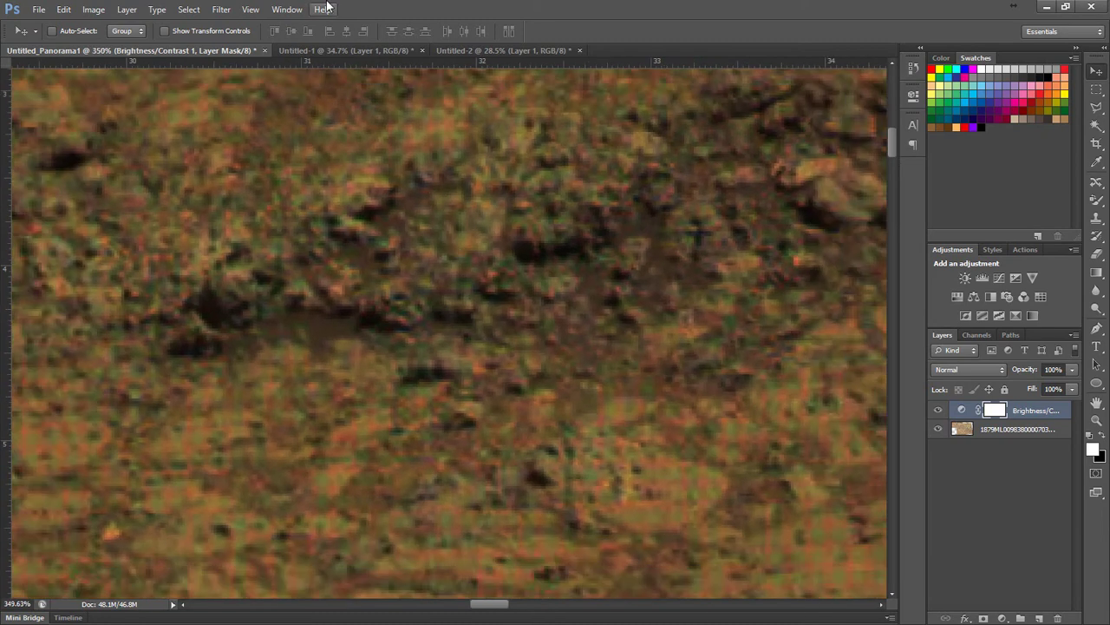
Step: Compare the dark outcrops along the upper edge in the black-and-white Untitled-1 with those in Untitled_Panorama1
left_click(351, 49)
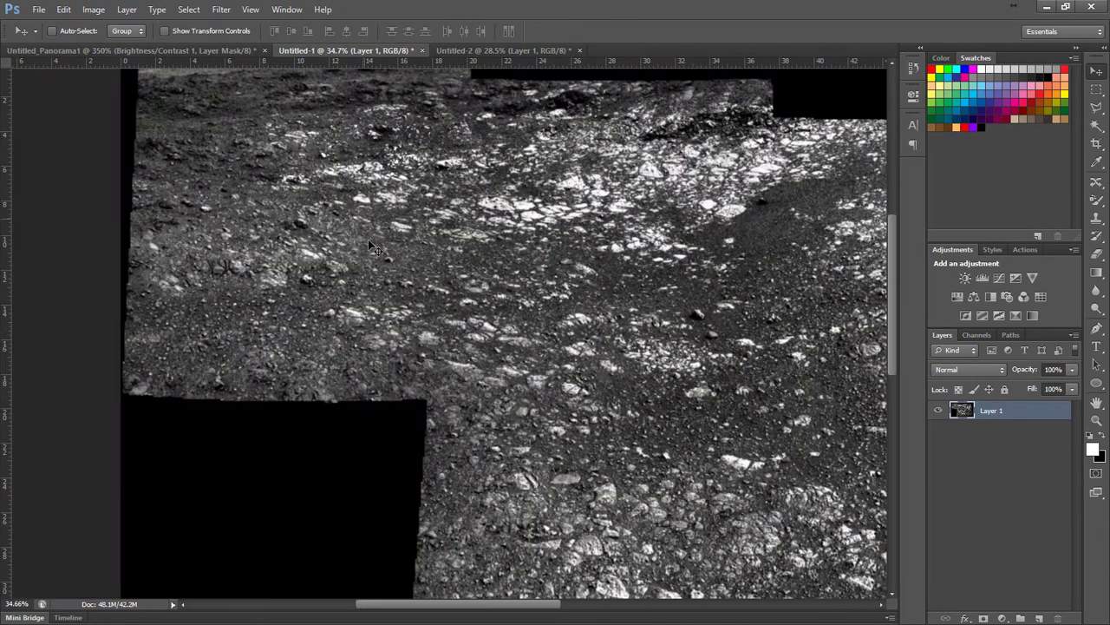
scroll(417, 317, "down", 1)
scroll(545, 154, "up", 1)
scroll(545, 154, "up", 1)
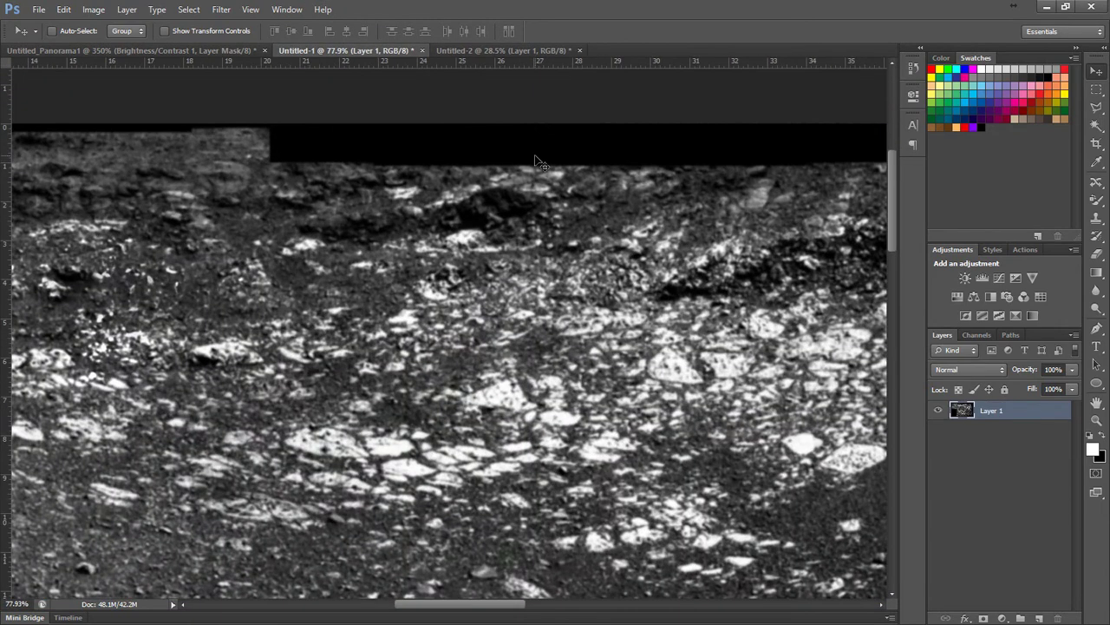
left_click(159, 50)
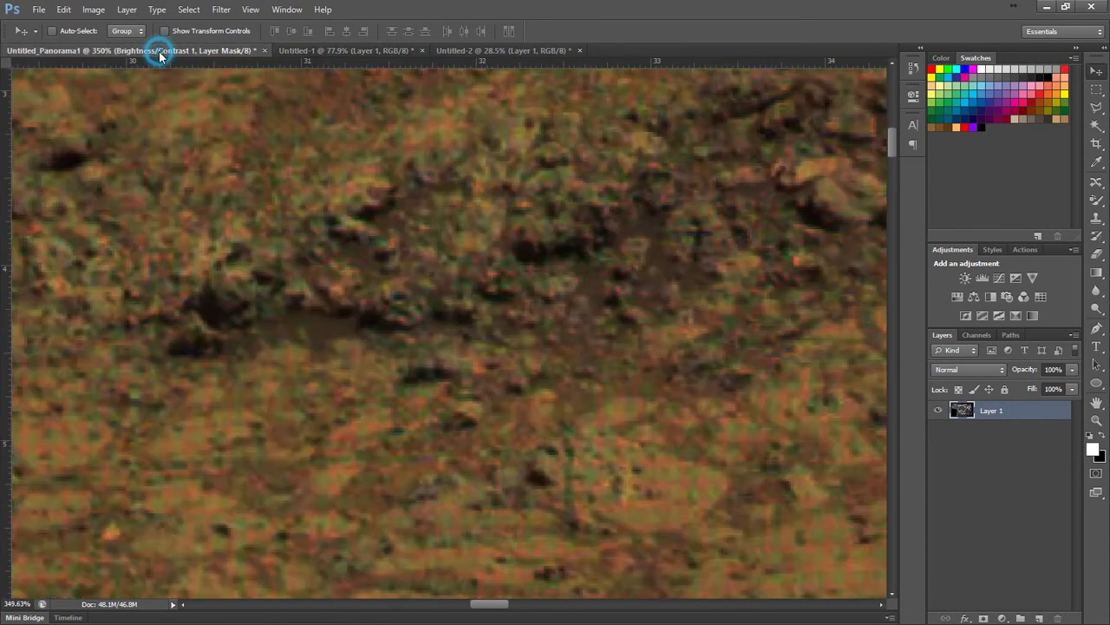
scroll(560, 344, "down", 2)
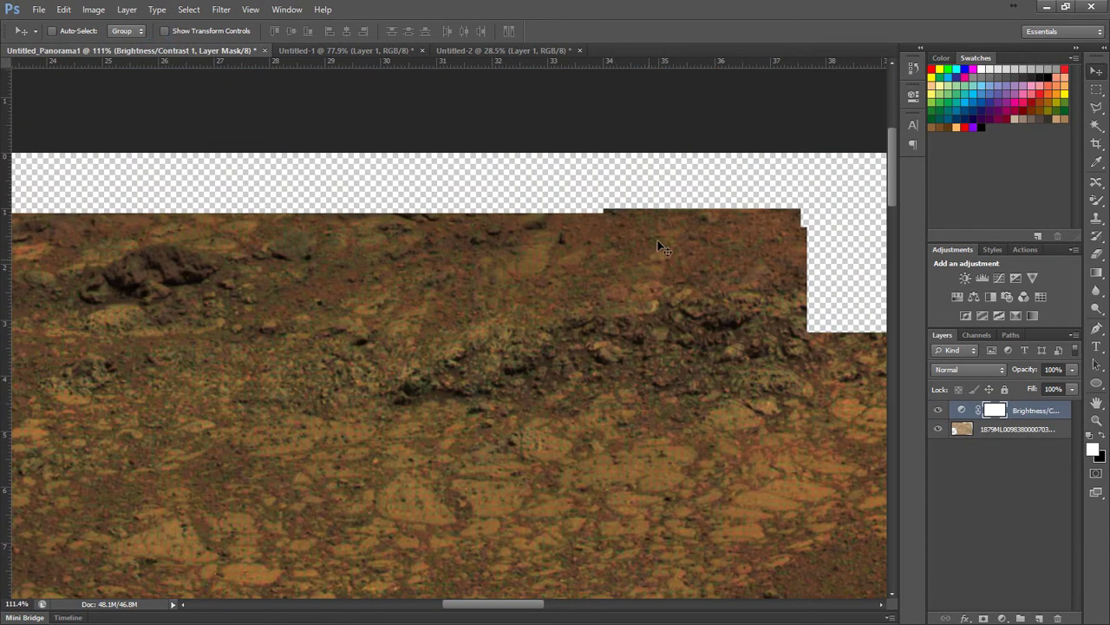
Step: Compare the rocky ridge beside the stepped upper-edge gap in Untitled-1 and Untitled_Panorama1 at close magnification
left_click(324, 51)
scroll(603, 254, "down", 2)
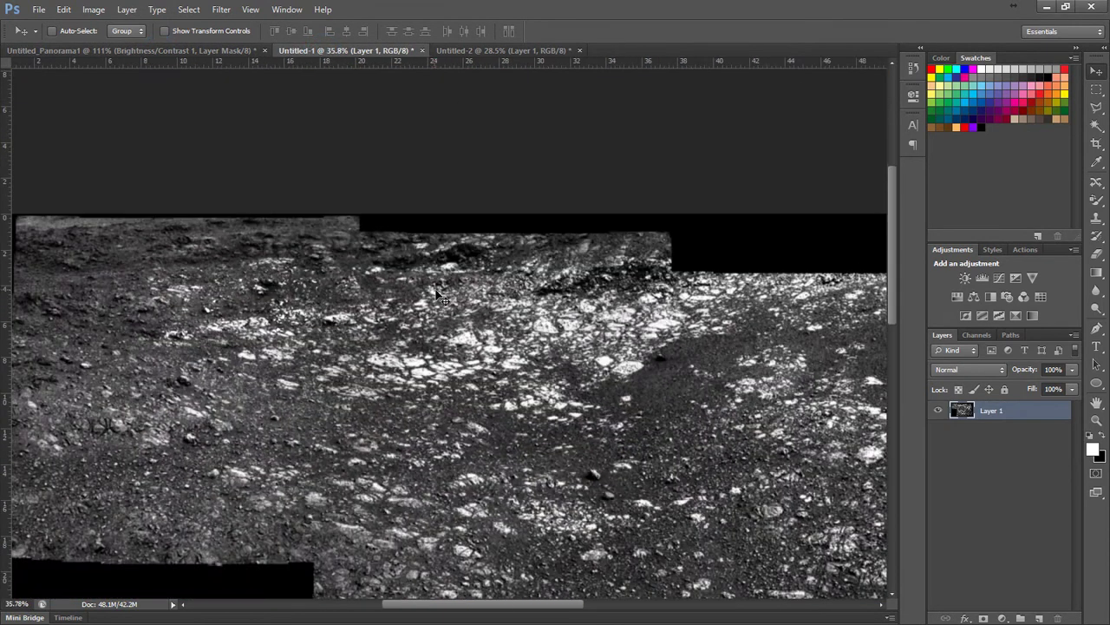
scroll(678, 257, "up", 4)
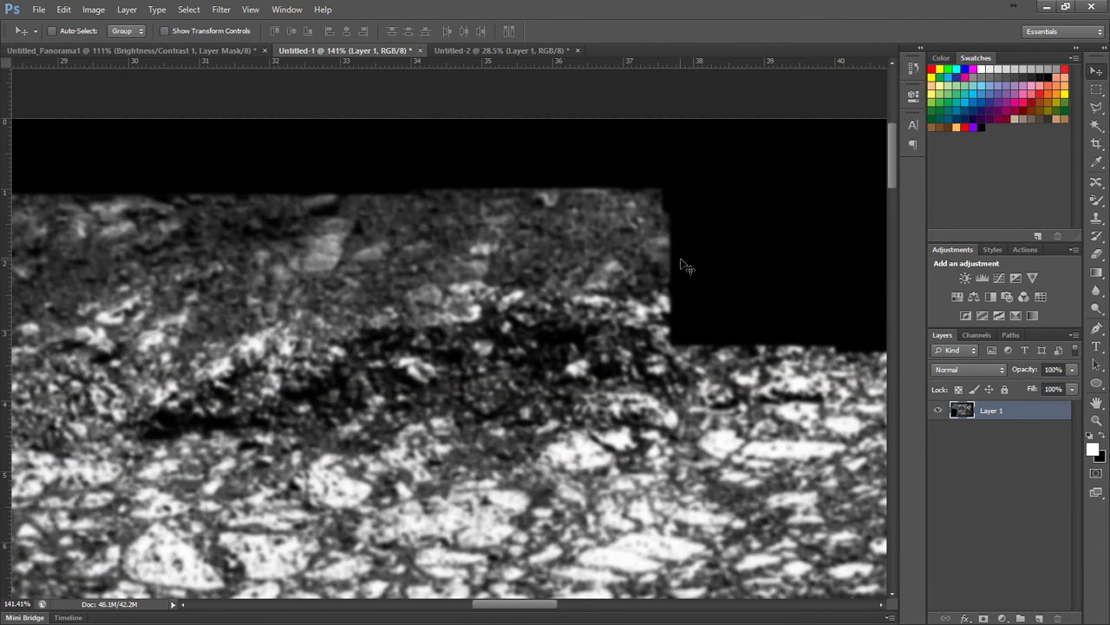
scroll(677, 294, "up", 1)
scroll(678, 297, "down", 1)
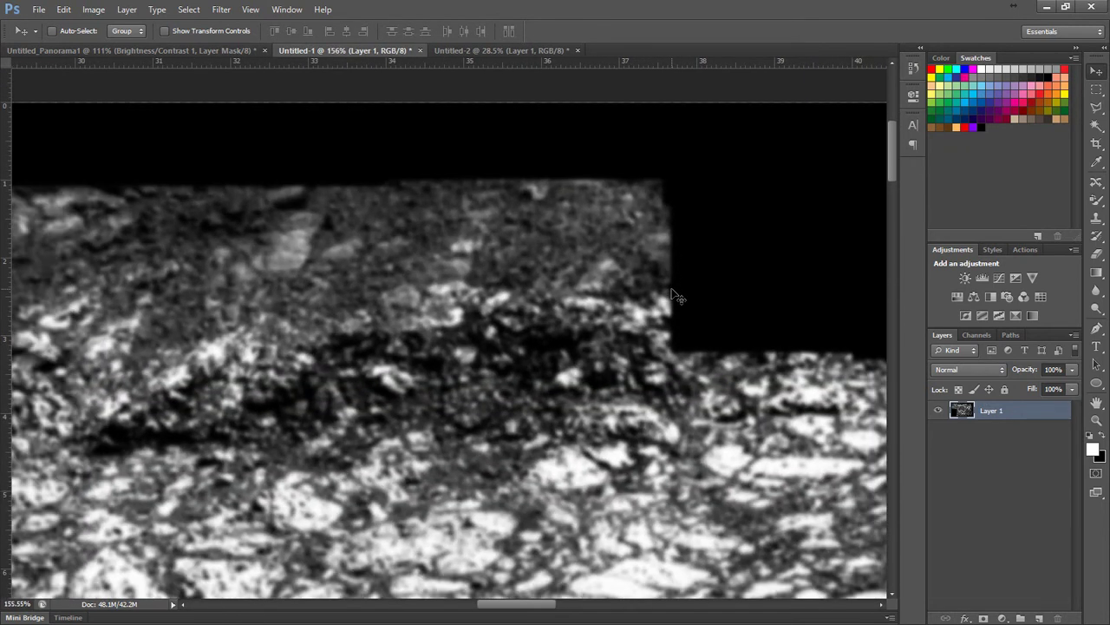
left_click(167, 51)
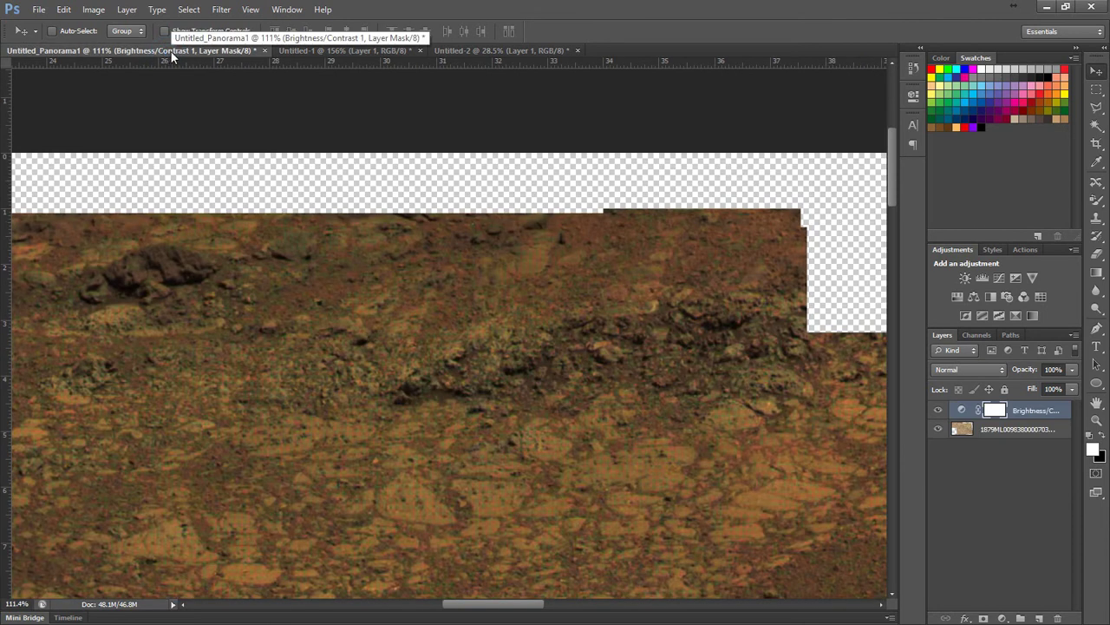
scroll(803, 346, "up", 2)
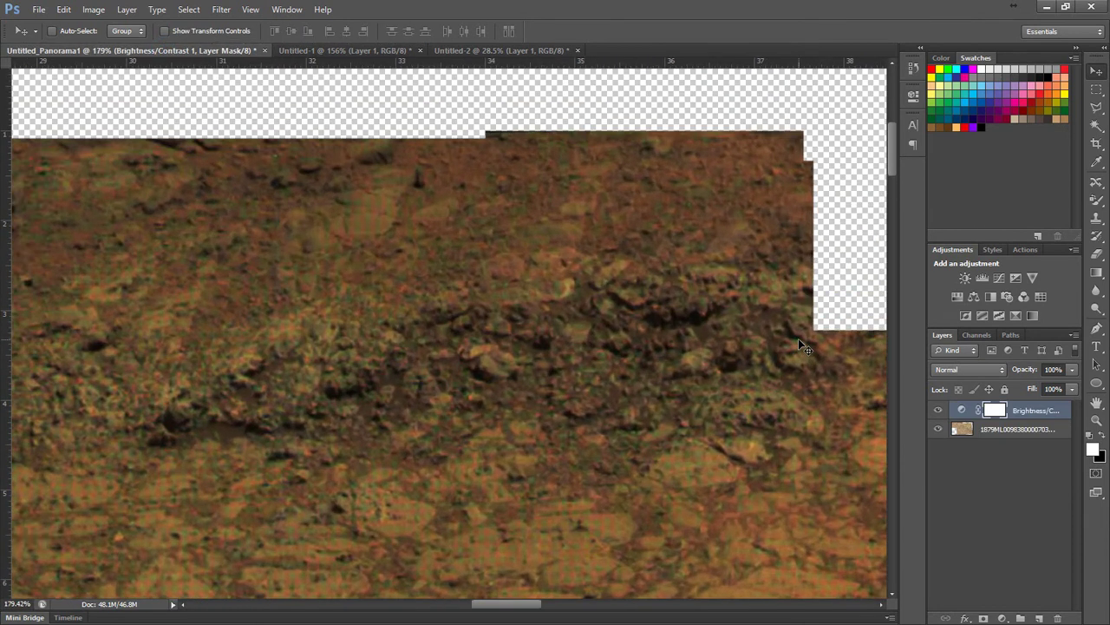
left_click(387, 49)
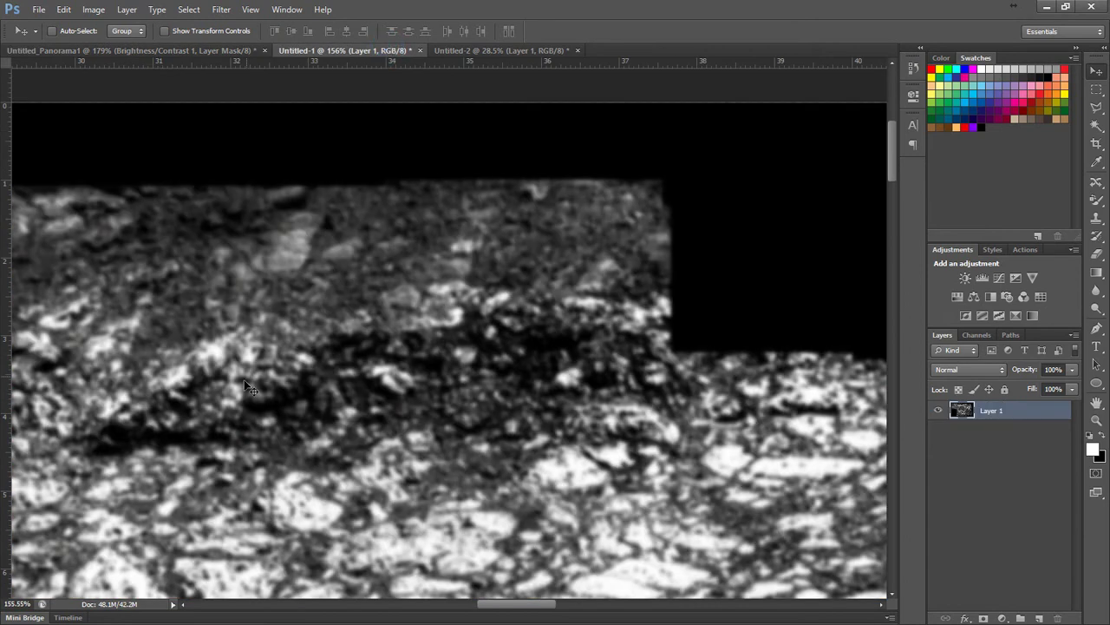
scroll(523, 267, "down", 3)
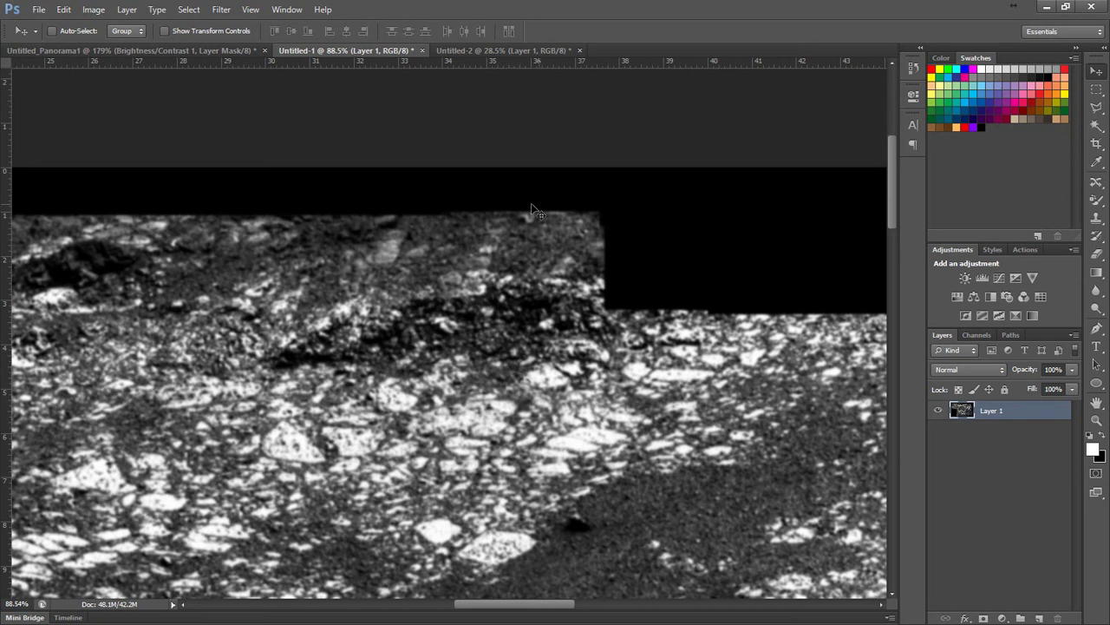
Step: Compare the small dark rock and the smooth dark ground around it in Untitled-1 and the high-contrast colour version Untitled-2
scroll(617, 228, "down", 2)
scroll(653, 344, "up", 3)
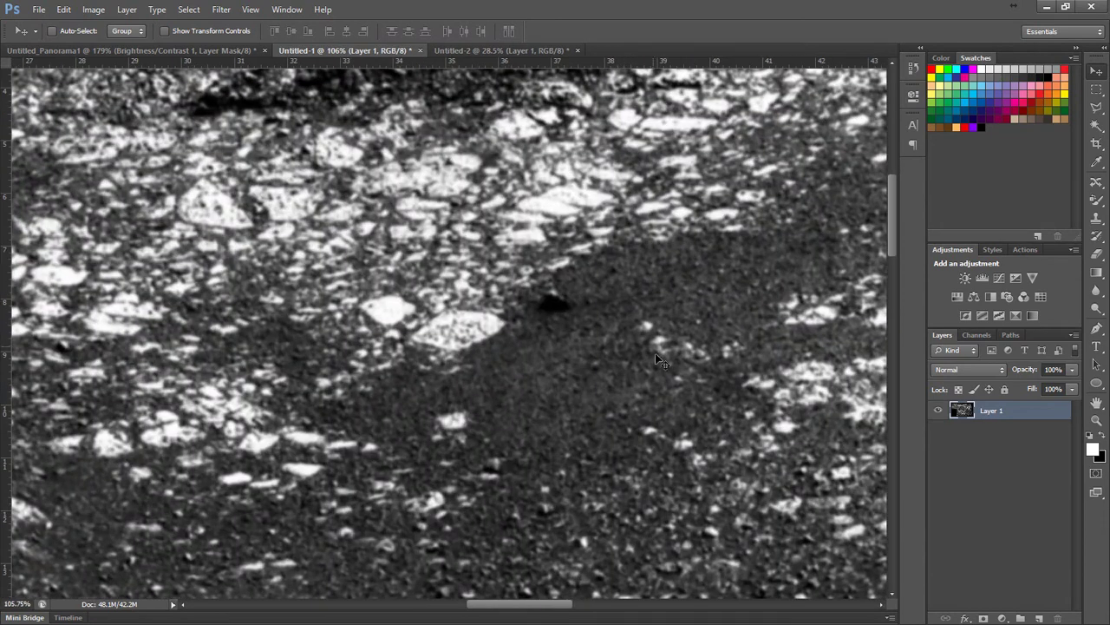
left_click(509, 53)
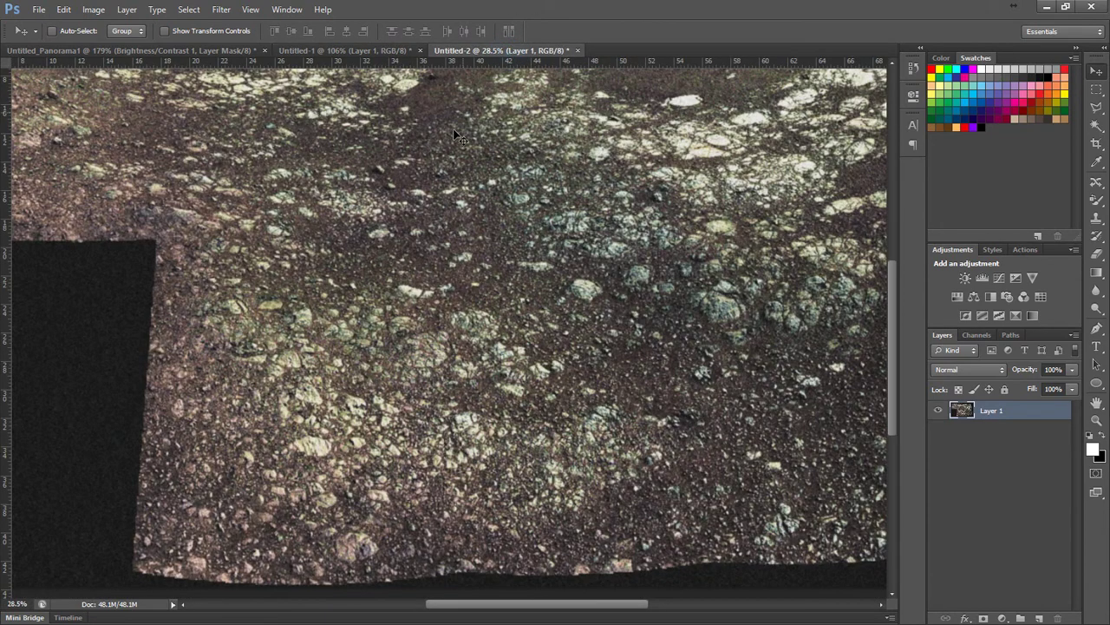
scroll(468, 102, "down", 3)
key("ctrl+0")
scroll(457, 174, "up", 5)
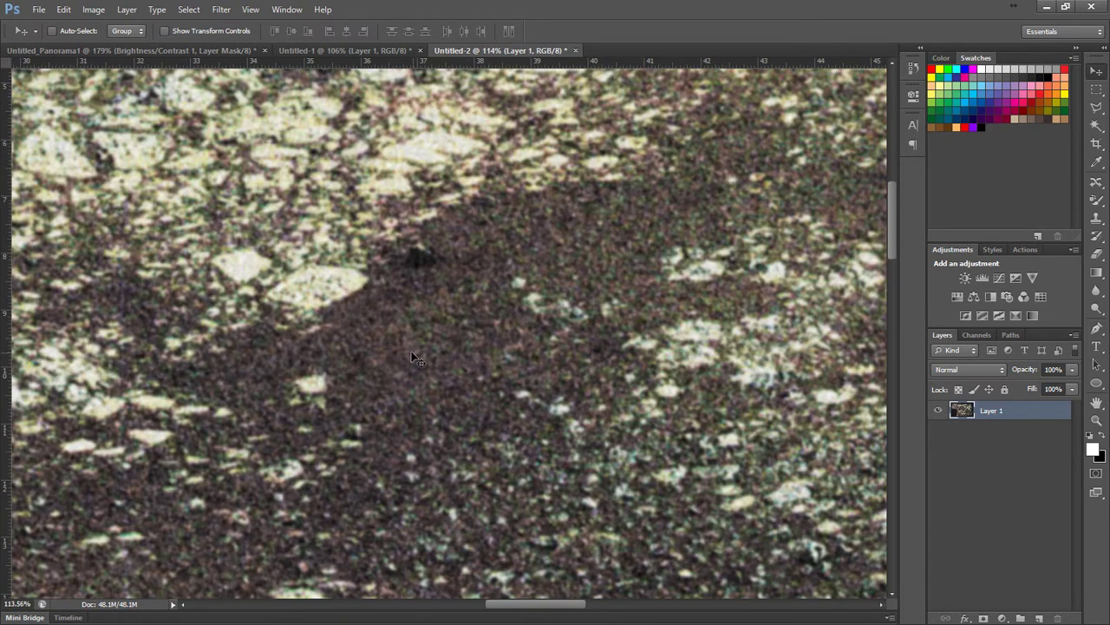
Step: Dodge the highlights of the smooth dark ground below and right of the small dark rock at 26% exposure
scroll(402, 327, "up", 2)
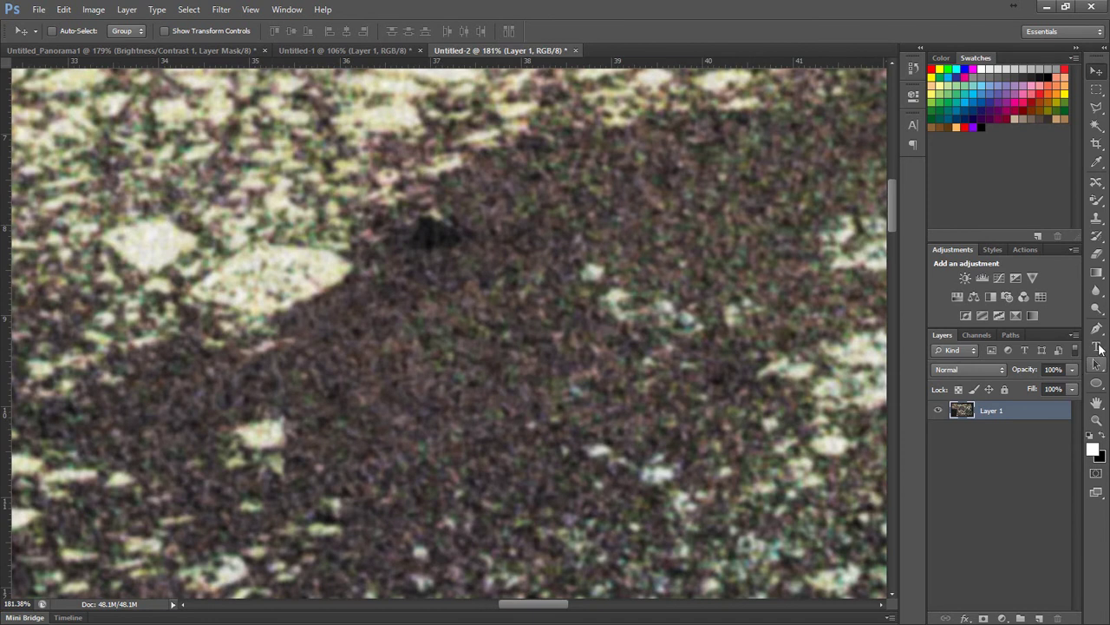
left_click(1097, 309)
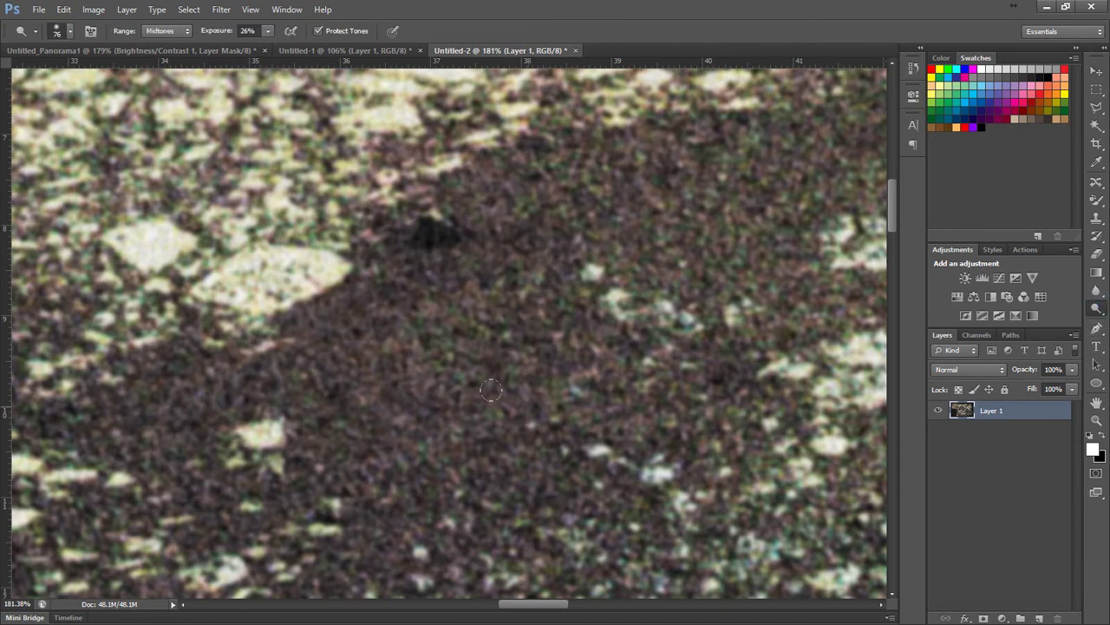
left_click(169, 31)
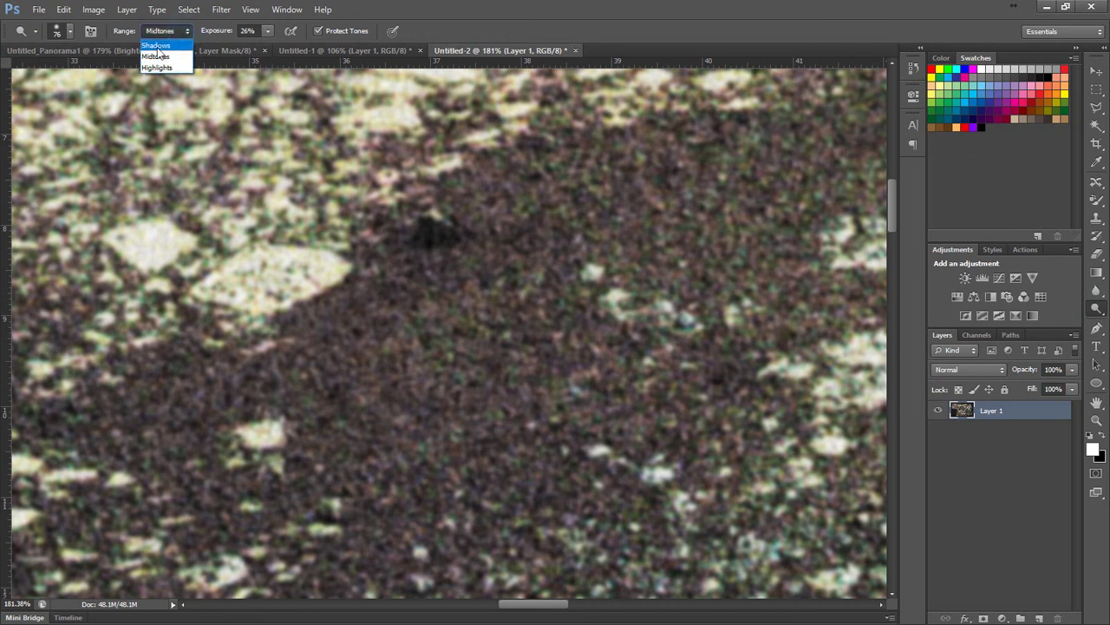
left_click(155, 68)
left_click(465, 283)
left_click(475, 348)
left_click(436, 386)
left_click(369, 378)
left_click(406, 420)
left_click(462, 428)
left_click(540, 238)
left_click(534, 303)
left_click(569, 352)
left_click(576, 392)
left_click(498, 421)
left_click(452, 438)
left_click(422, 446)
left_click(382, 427)
left_click(352, 385)
left_click(307, 309)
left_click(372, 327)
left_click(355, 361)
left_click(383, 397)
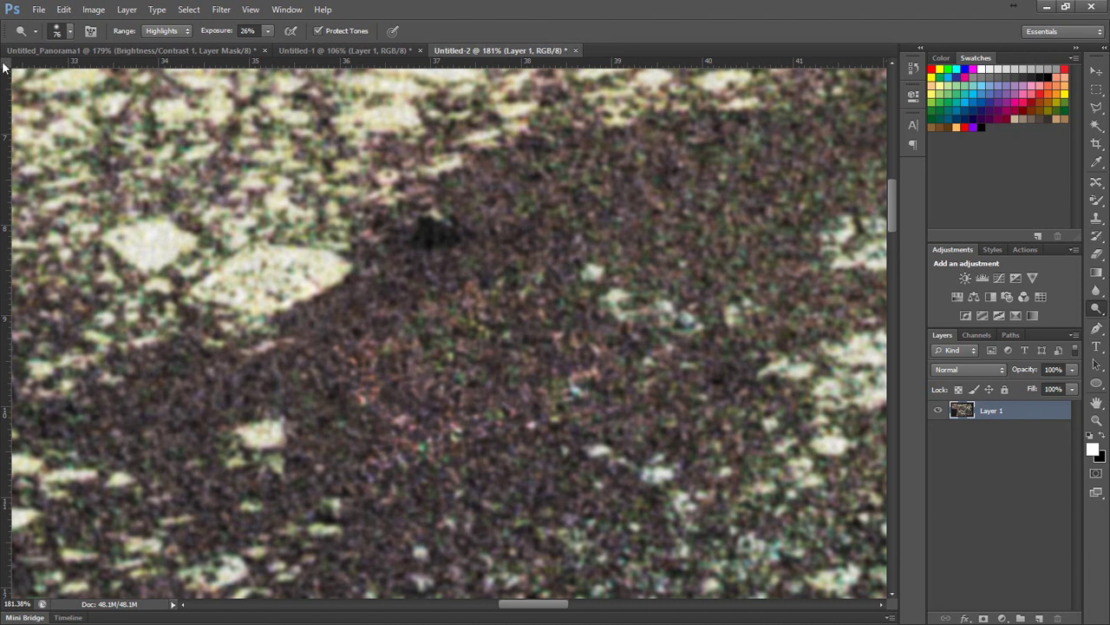
Step: Reduce the Dodge exposure to 11% and brush size to 30 px, and lighten more dark ground around the small rock
left_click(269, 31)
left_click(525, 164)
left_click(541, 263)
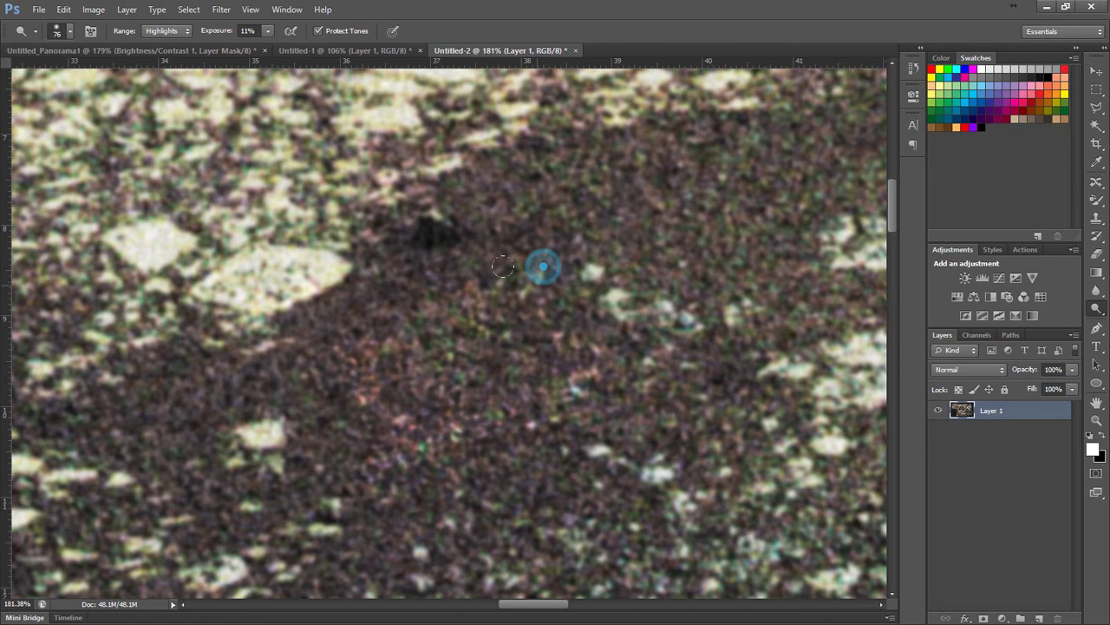
left_click(68, 33)
left_click(60, 75)
left_click_drag(40, 76, 39, 76)
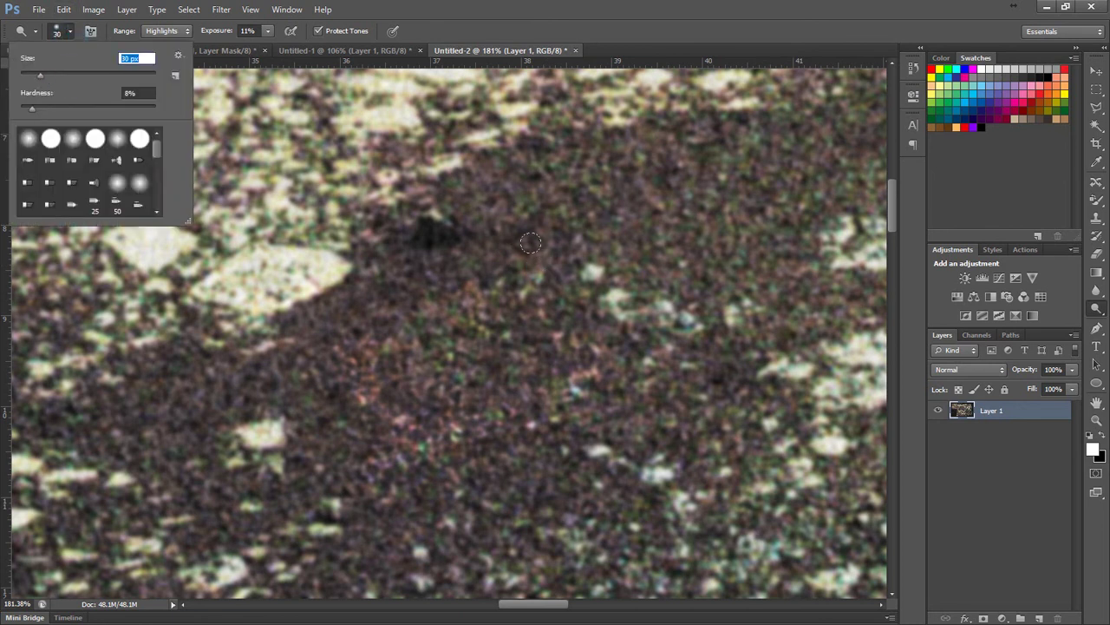
left_click(538, 234)
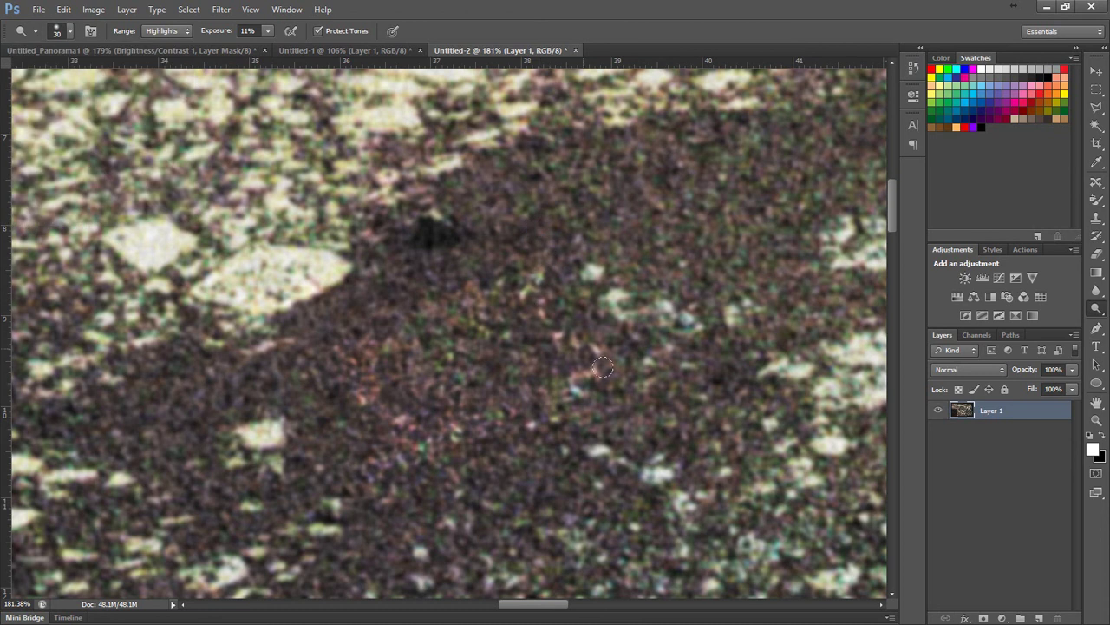
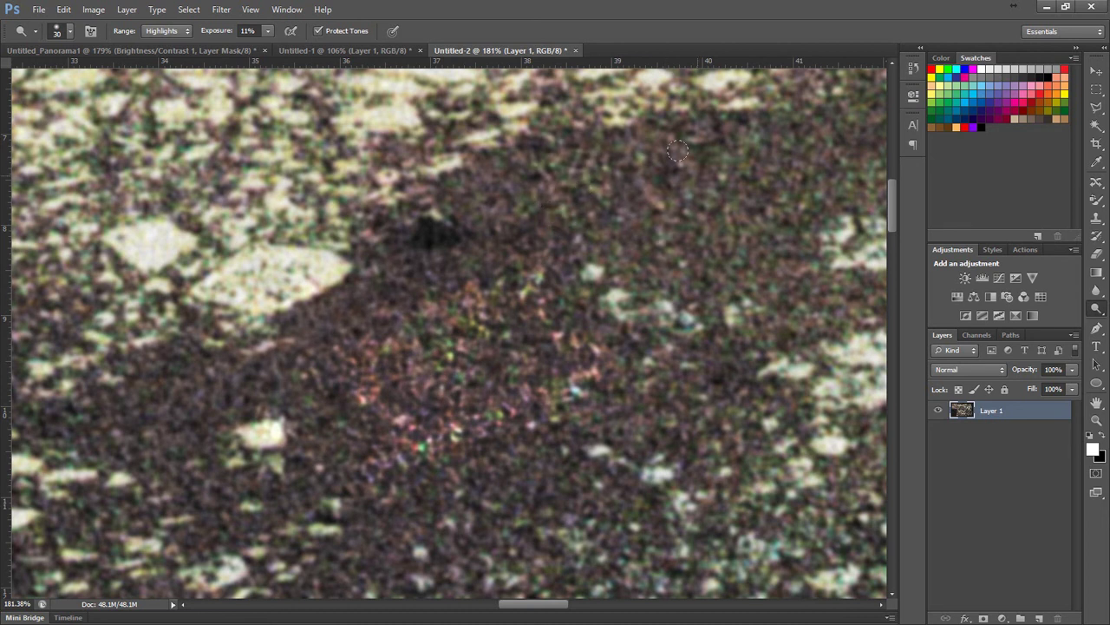
Step: Dodge the highlights of the dark ground to the right of the small dark rock, extending the lightened area up past it
scroll(634, 250, "up", 2)
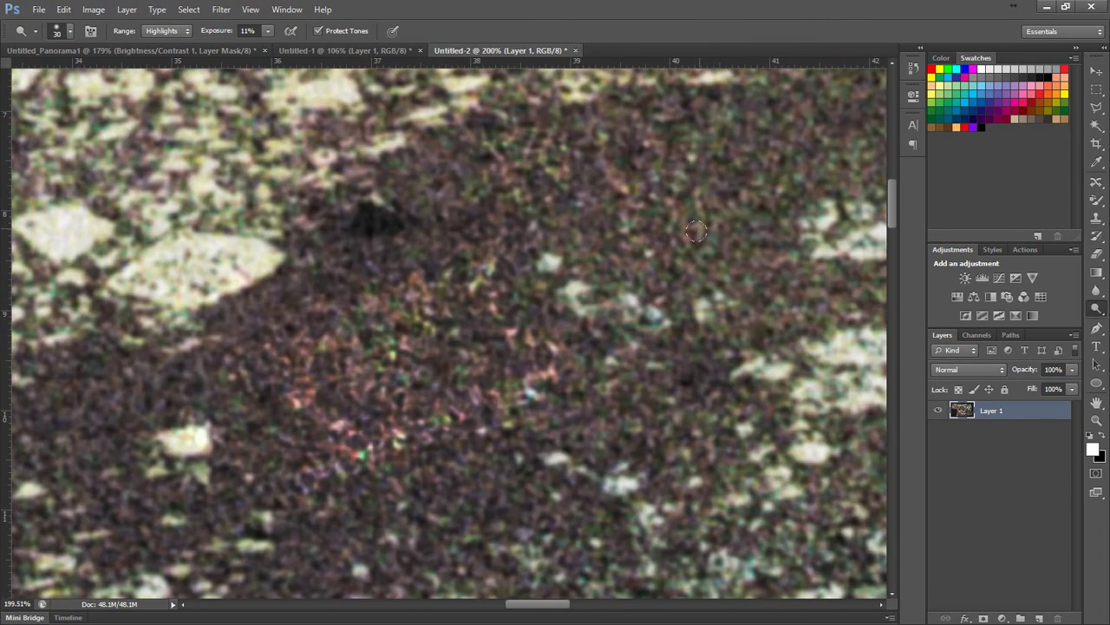
left_click(506, 235)
mouse_move(566, 249)
left_mouse_down()
mouse_move(639, 298)
mouse_move(621, 386)
left_mouse_up()
left_click(500, 452)
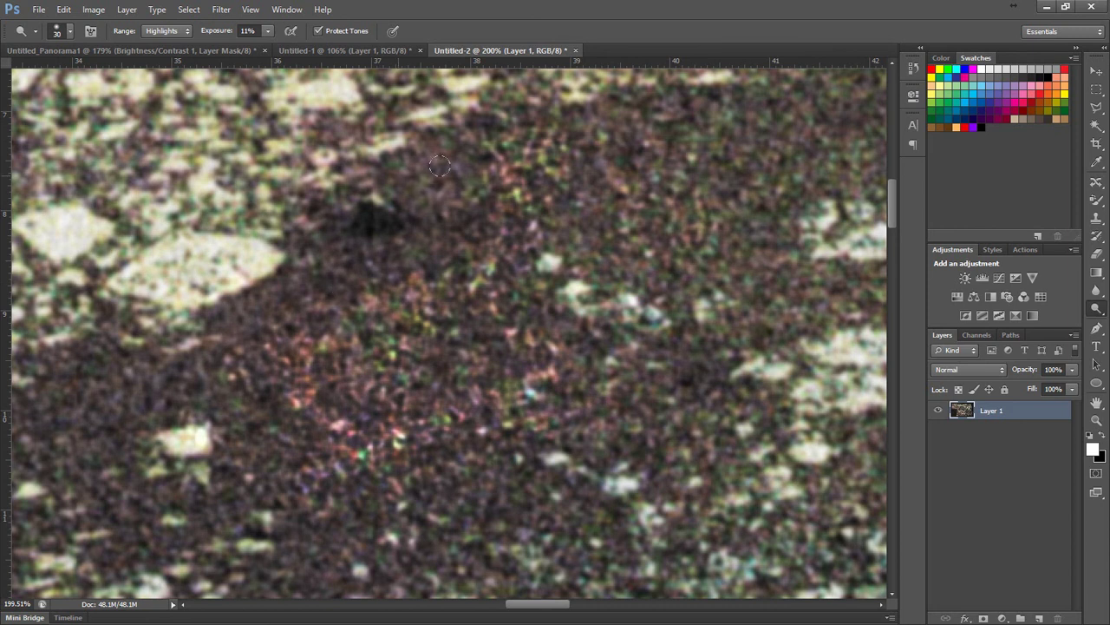
scroll(592, 316, "down", 3)
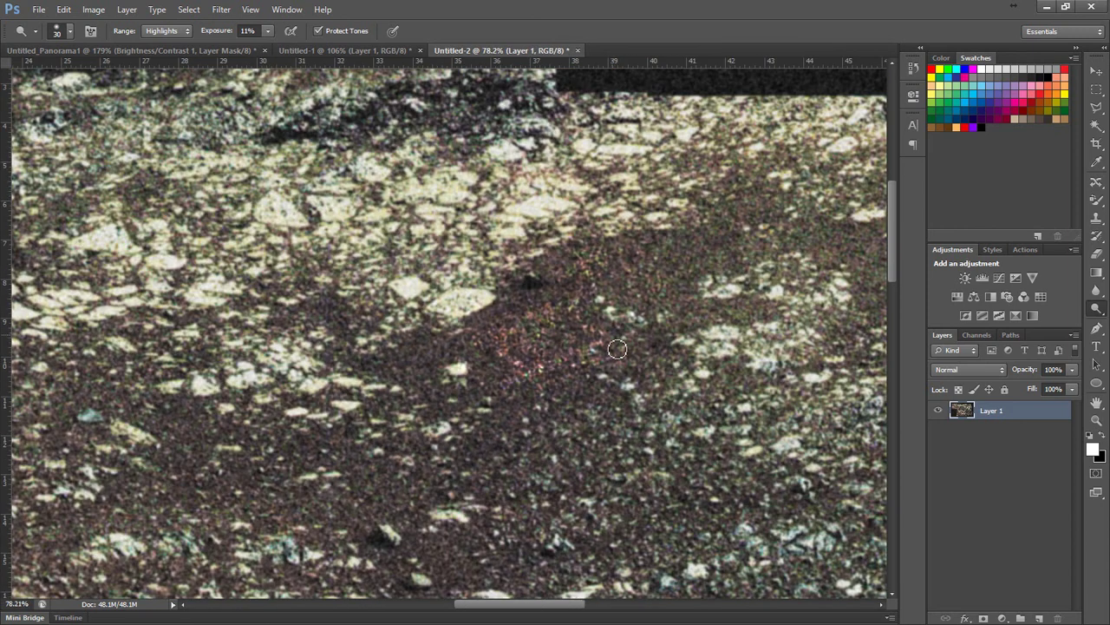